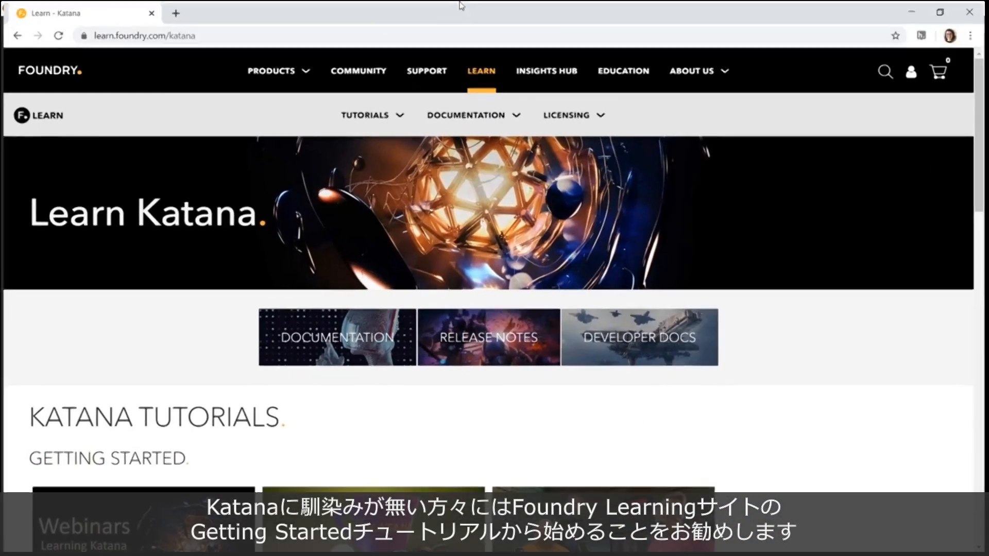
Look over the Getting Started tutorials on the Learn Katana web page and minimize the browser
scroll(455, 265, down, 3)
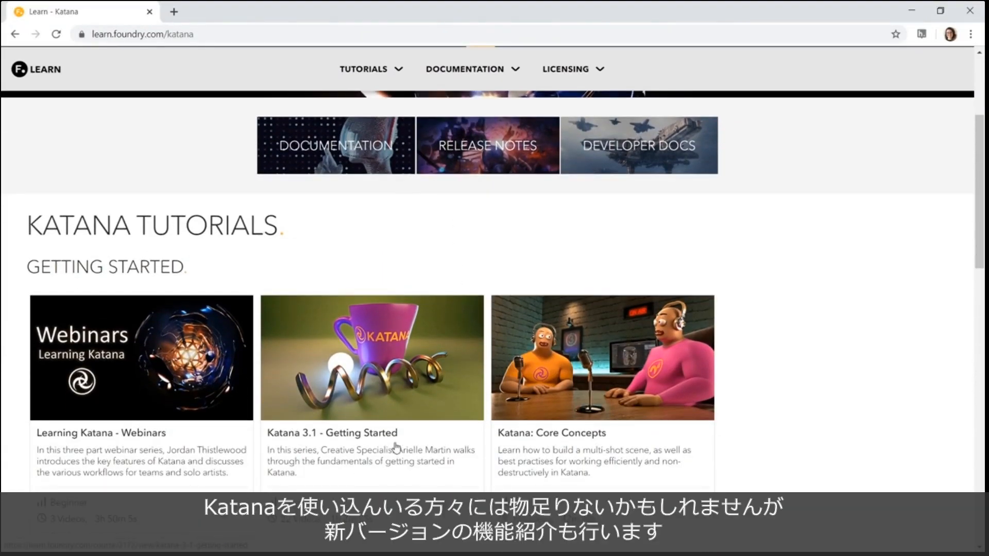
click(914, 15)
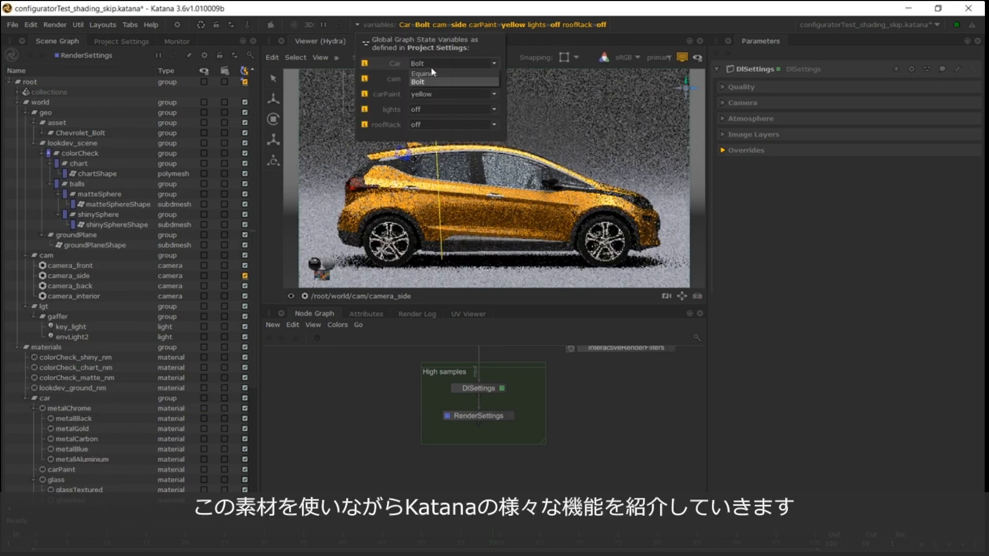
Set the global graph state variables Car to Equinox and cam to front
click(430, 74)
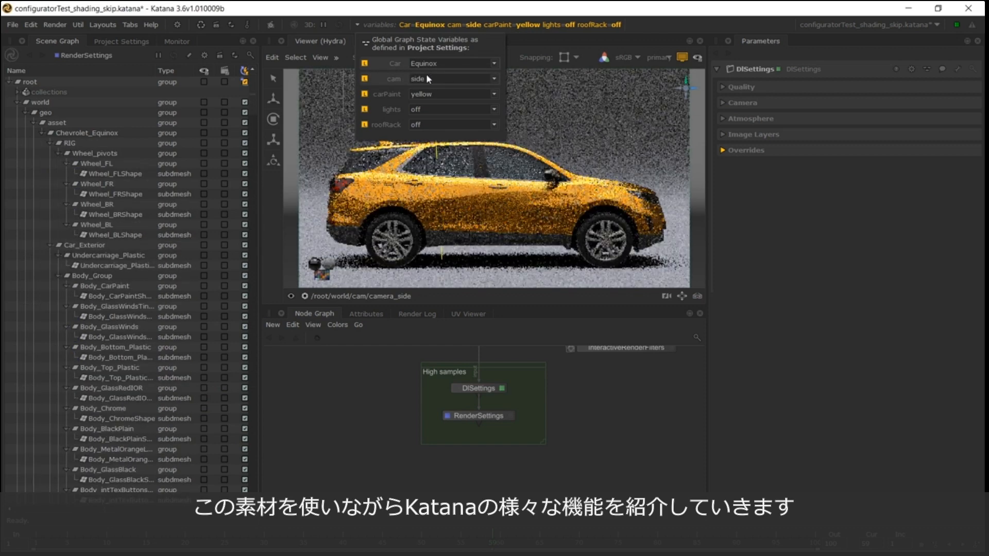
click(426, 80)
click(427, 90)
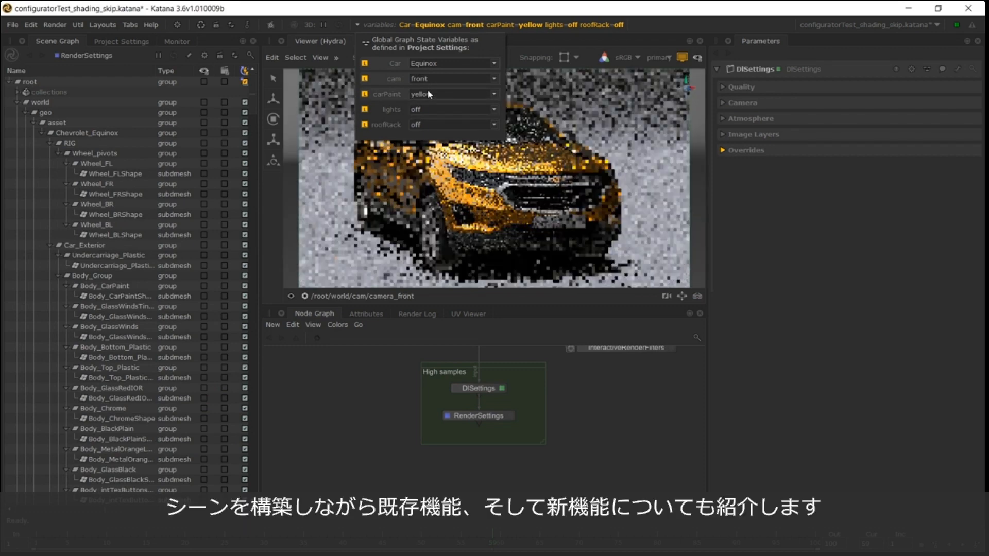
Cycle the carPaint variable through red, black, yellow and blue to preview each paint on the car
click(428, 94)
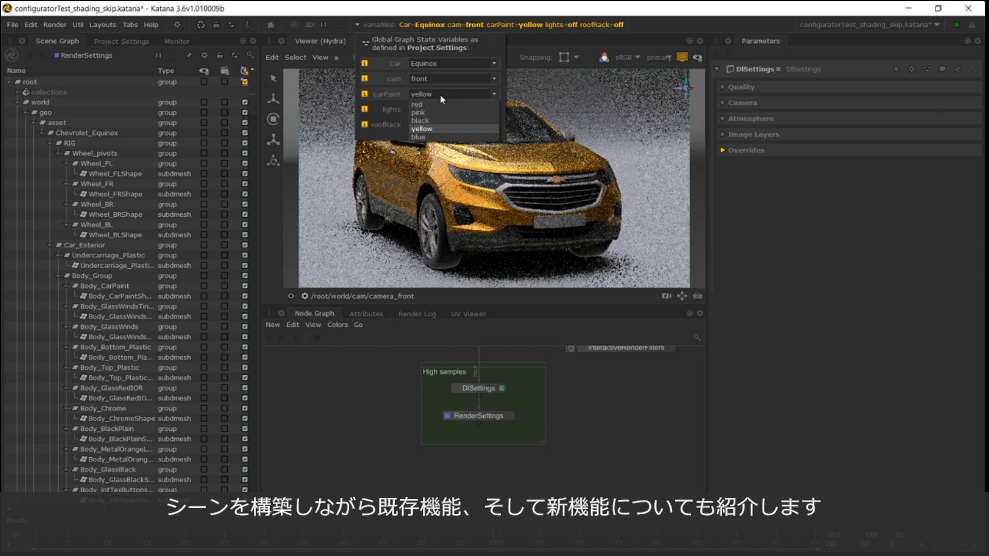
click(427, 103)
click(467, 92)
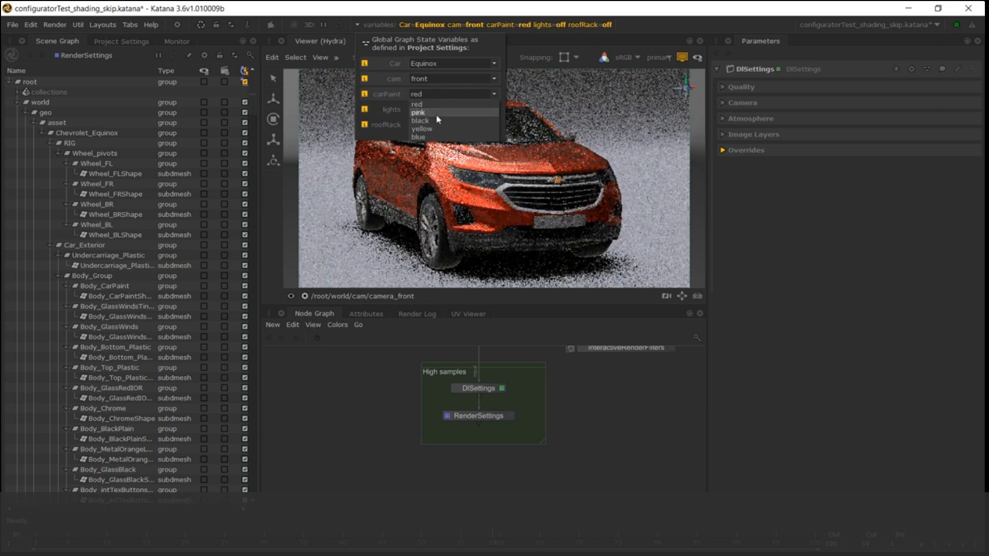
click(431, 119)
click(446, 93)
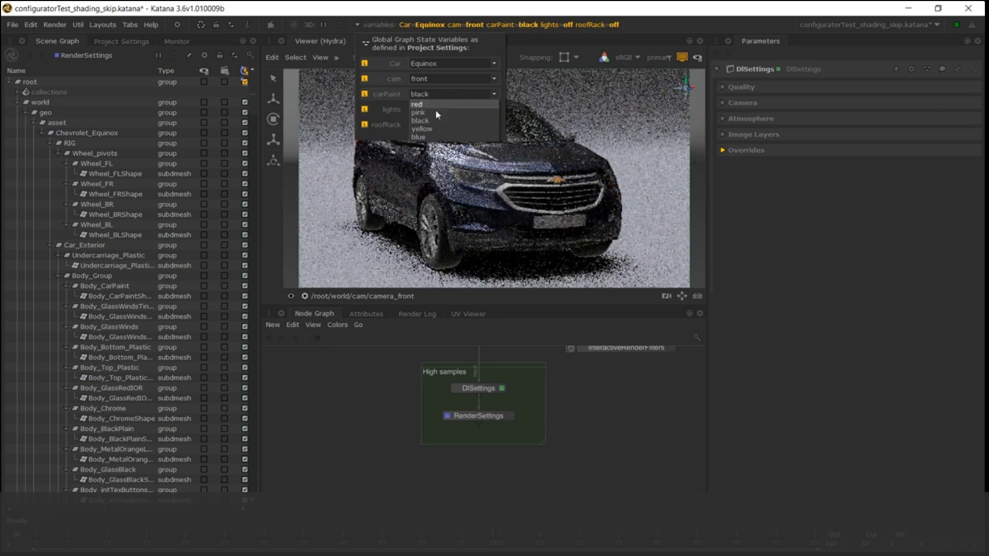
click(431, 126)
click(447, 94)
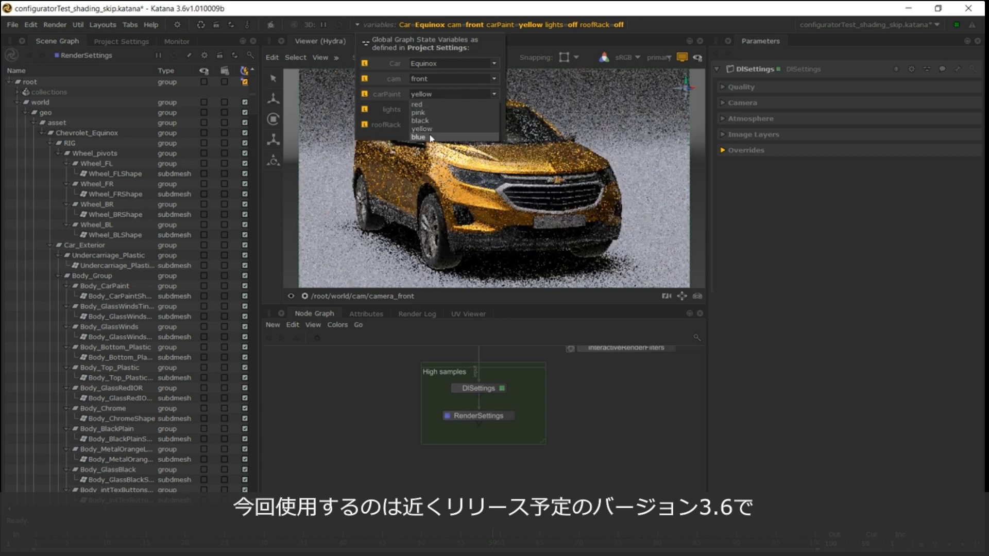
click(444, 98)
click(453, 93)
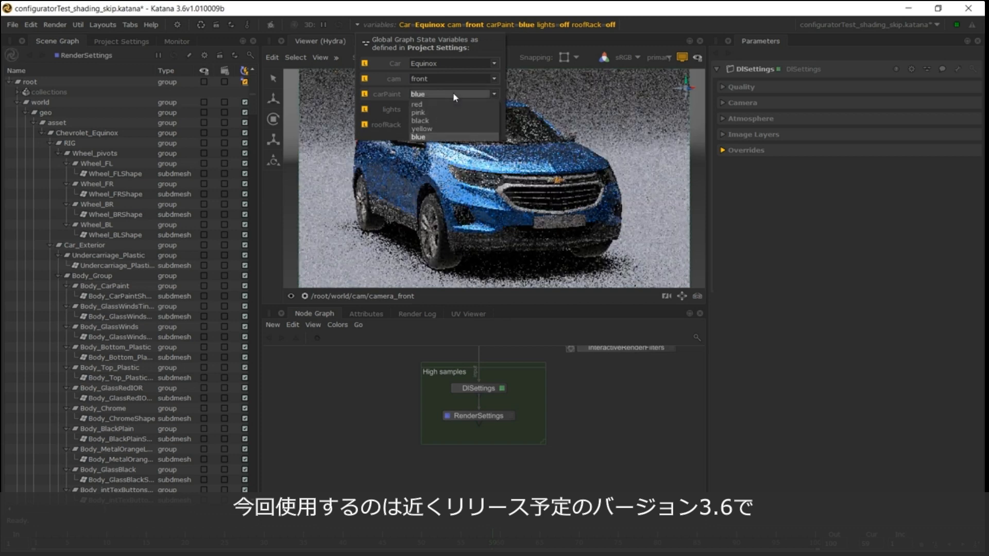
click(431, 125)
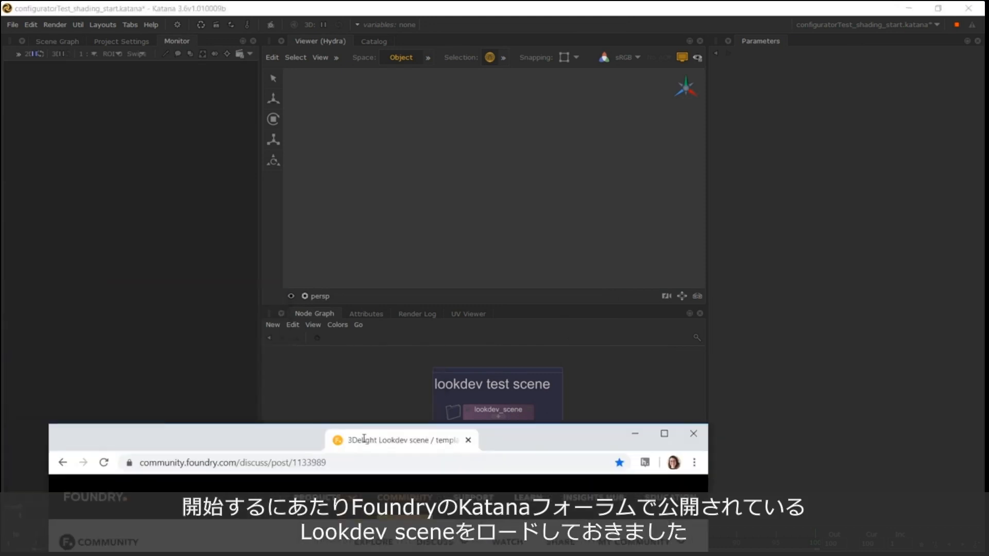
Read the forum post about the 3Delight lookdev scene down to its zip download, and minimize the browser to return to Katana
scroll(487, 278, down, 3)
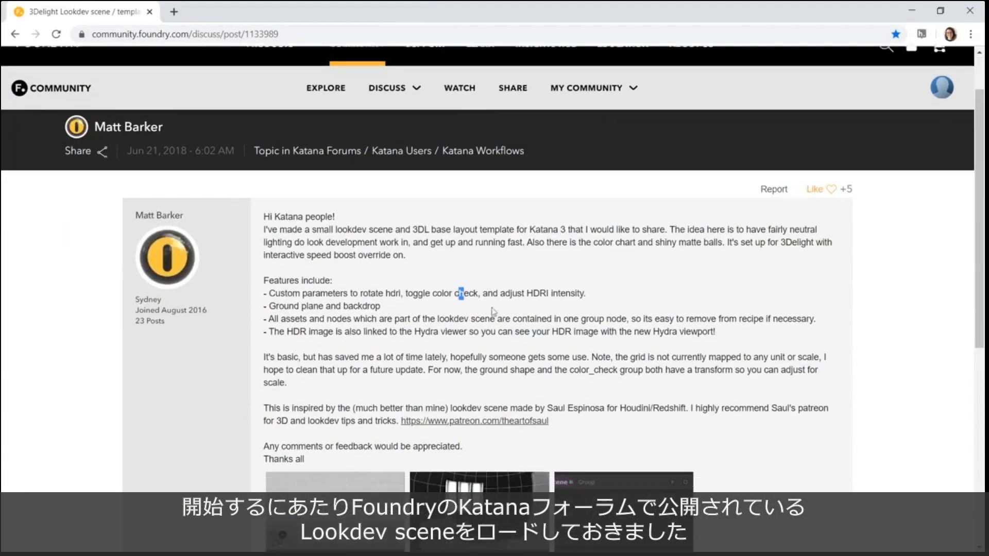
scroll(586, 385, down, 1)
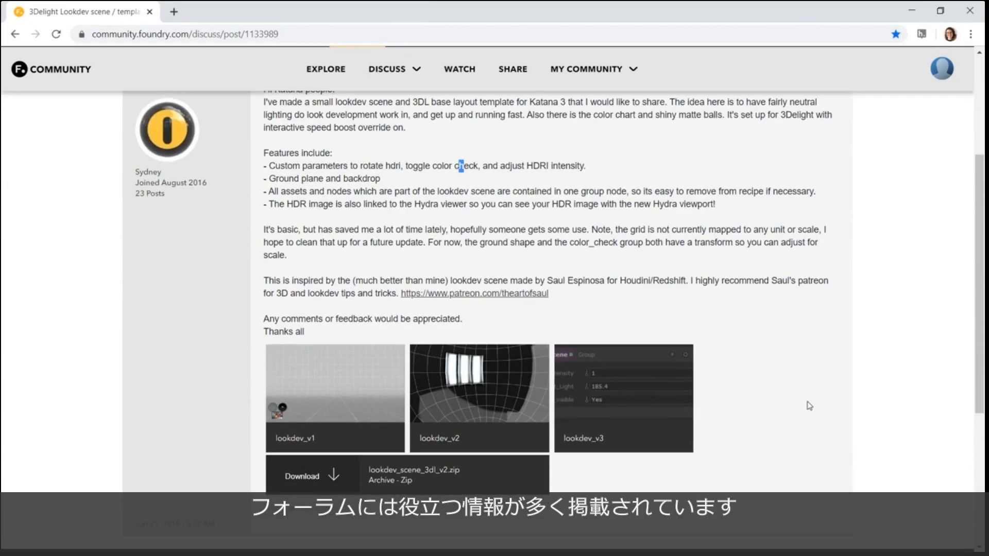
click(912, 10)
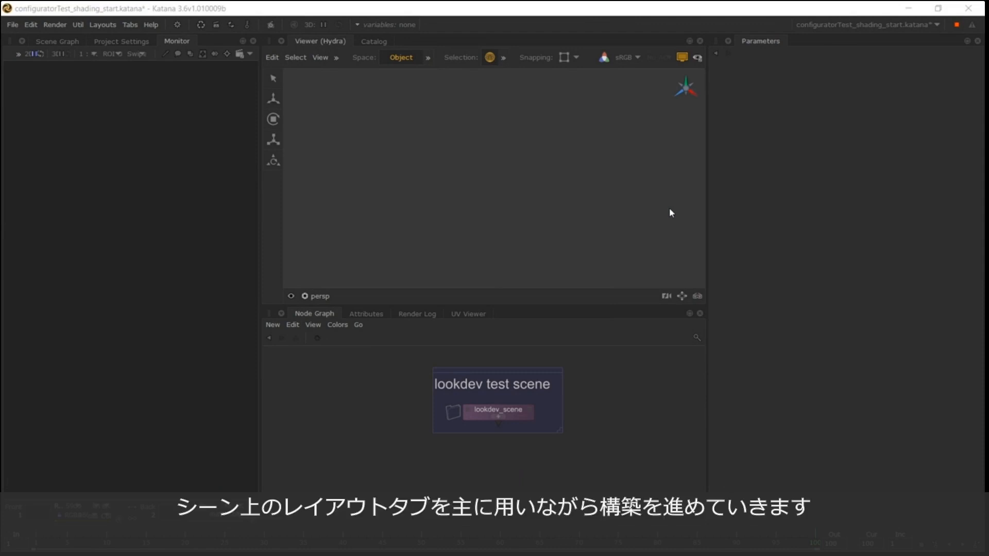
Try rearranging the tabs by docking Scene Graph in its own lower pane and back, and moving Catalog beside the Node Graph
click(51, 38)
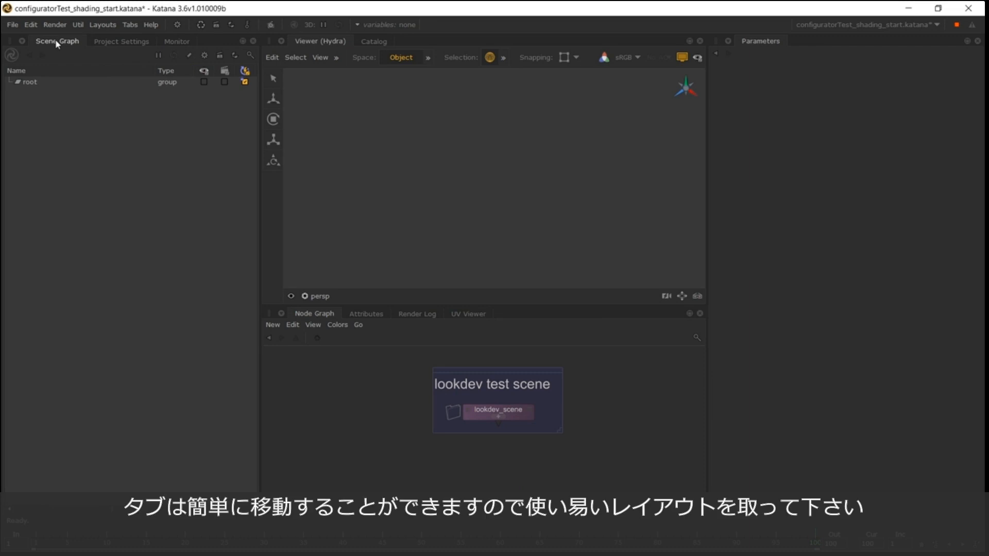
drag(55, 39, 125, 520)
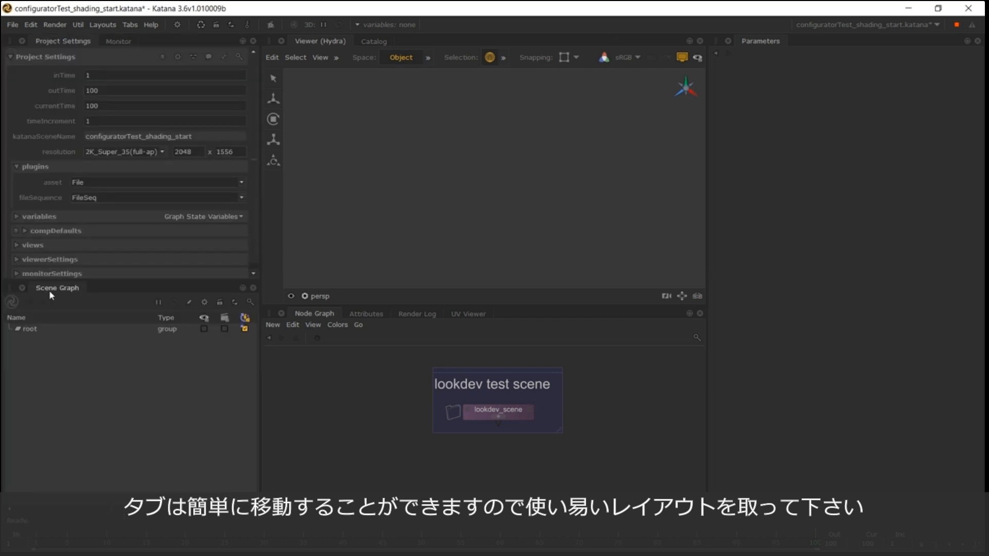
drag(50, 291, 41, 50)
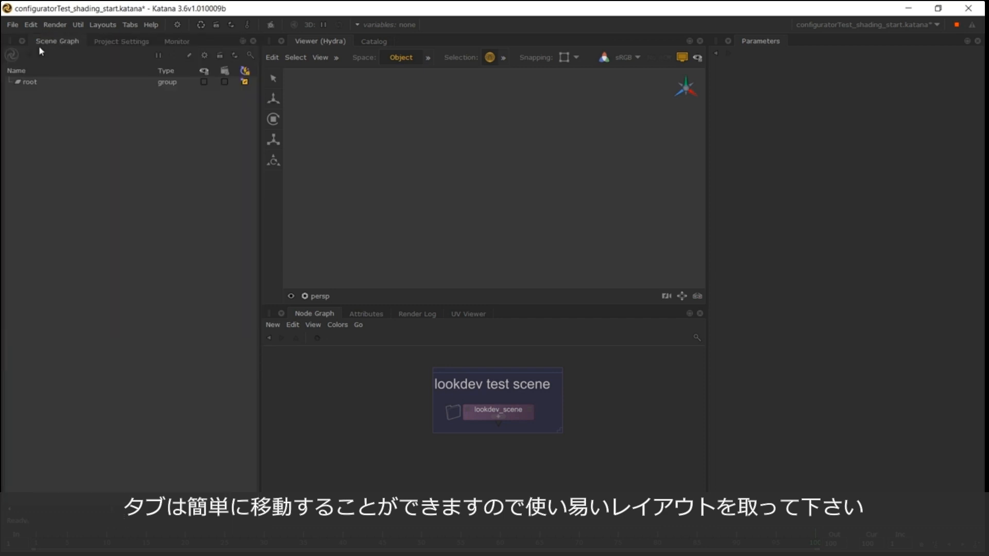
drag(363, 39, 385, 356)
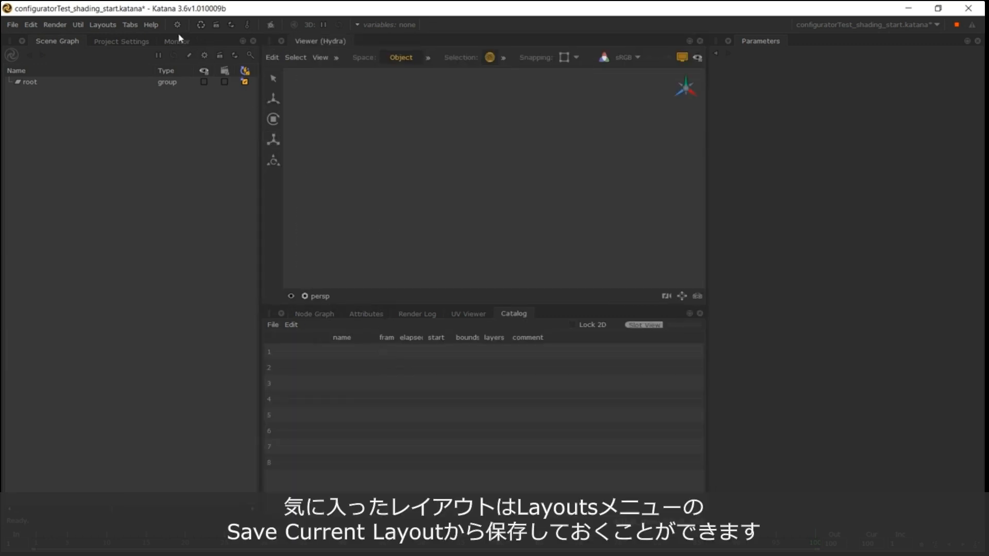
click(97, 26)
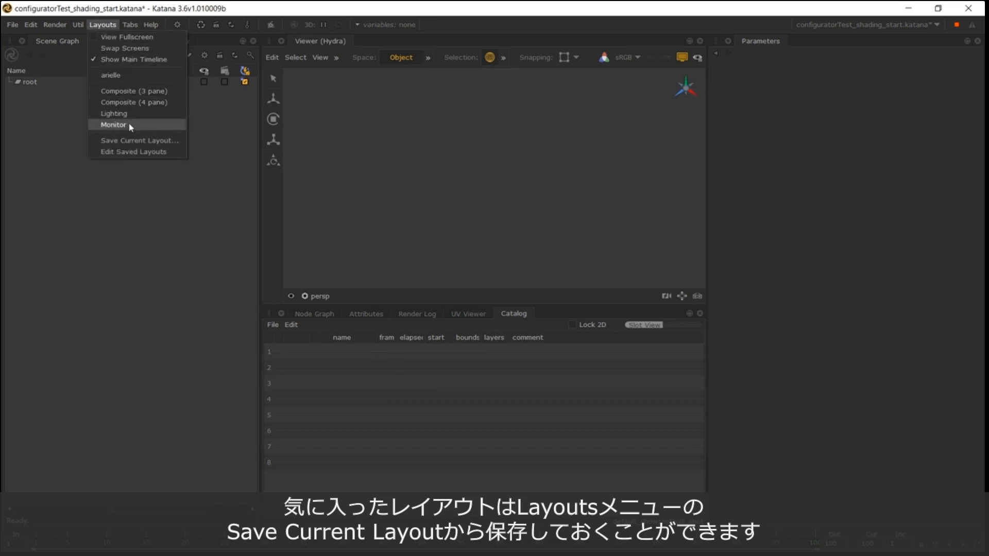
click(132, 140)
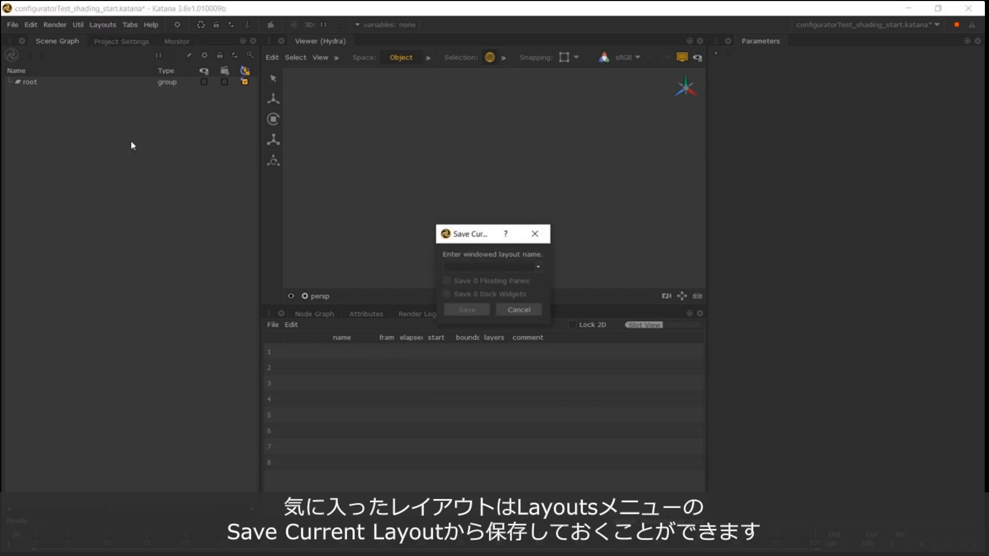
click(537, 266)
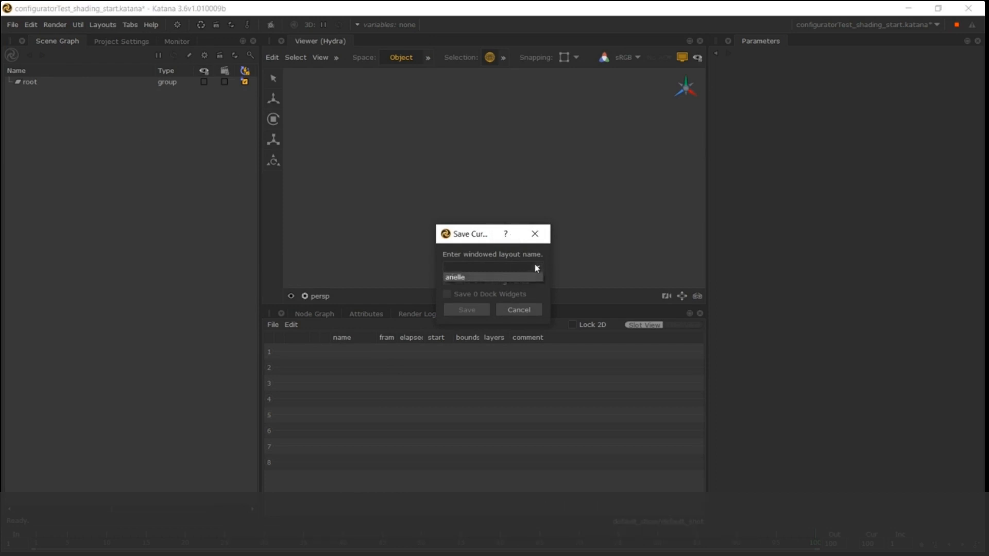
click(493, 277)
click(529, 311)
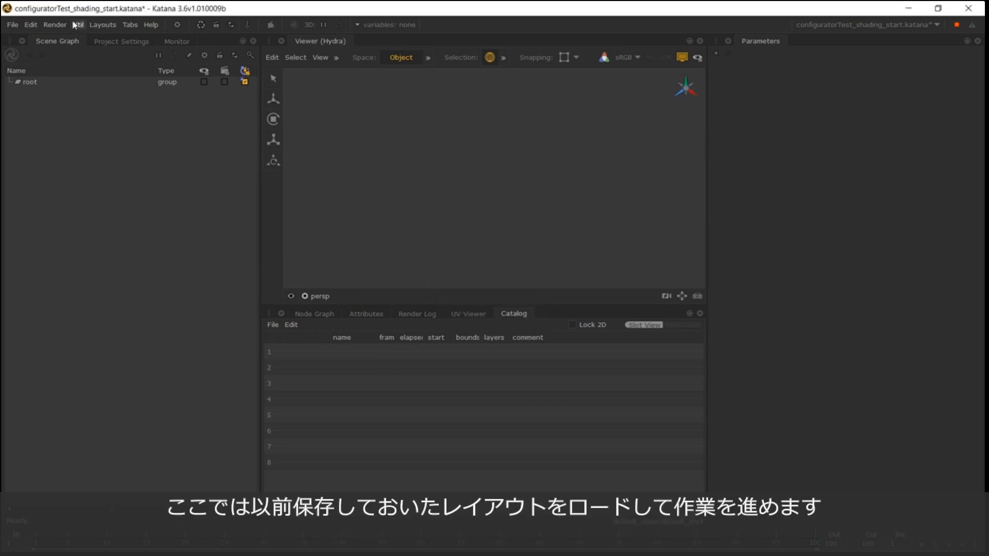
Load the previously saved custom layout and try maximizing and restoring the Node Graph
click(95, 24)
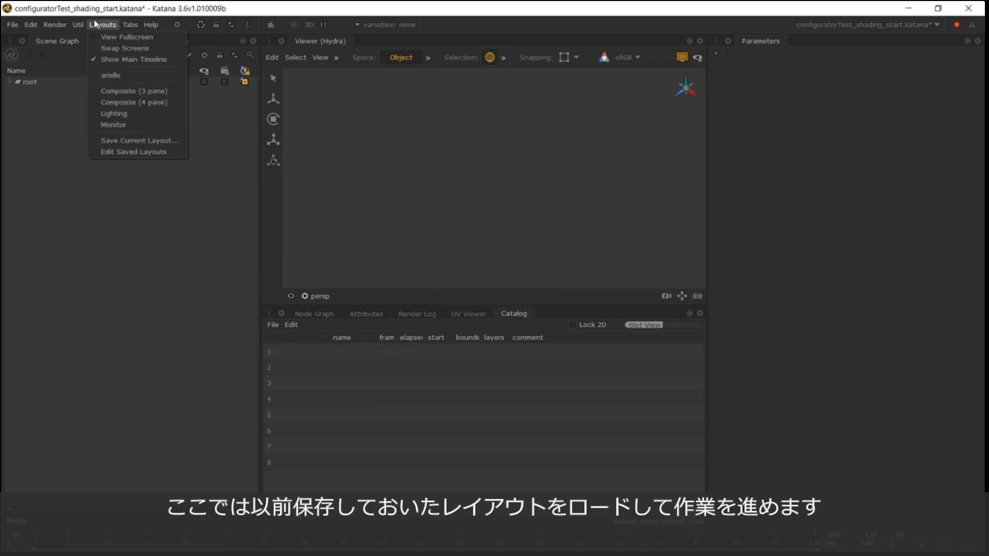
click(108, 76)
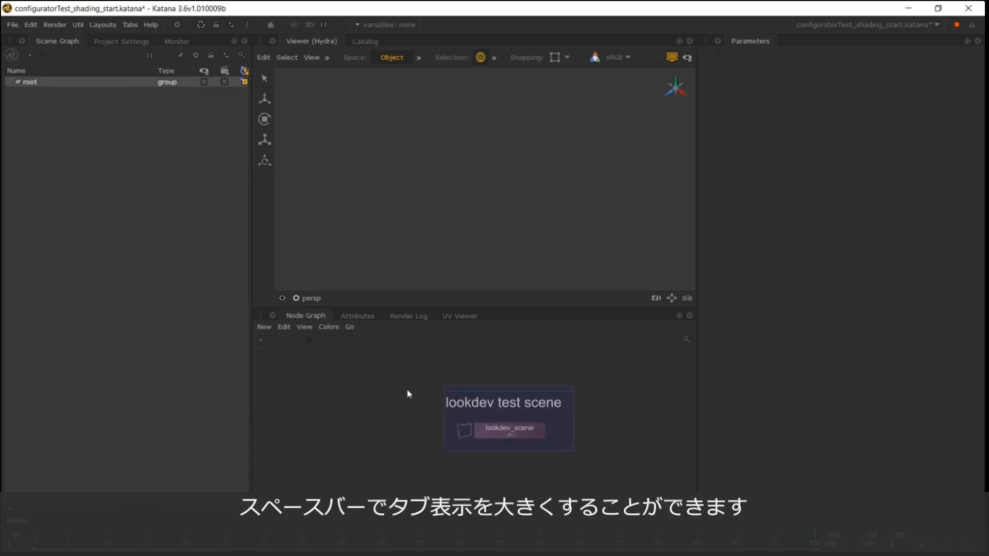
key(space)
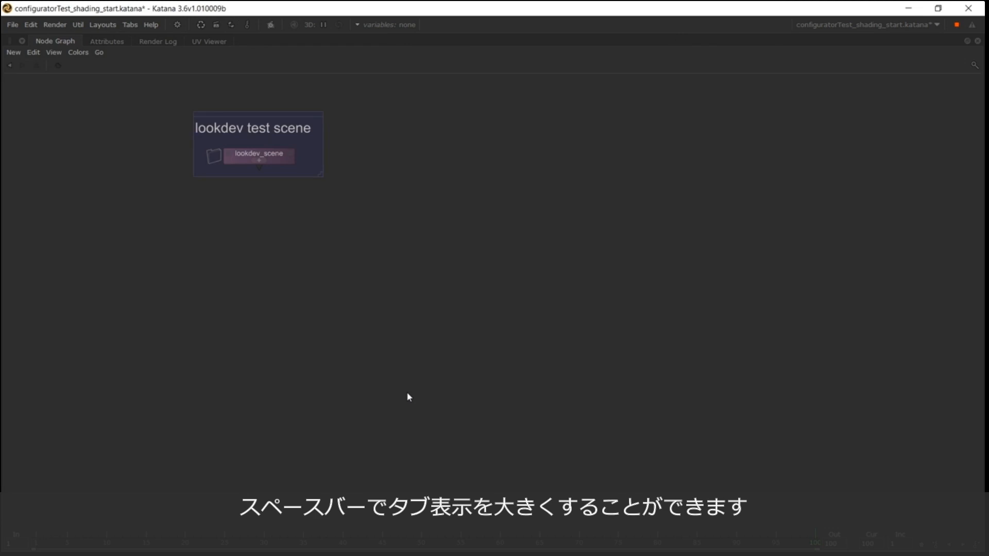
key(space)
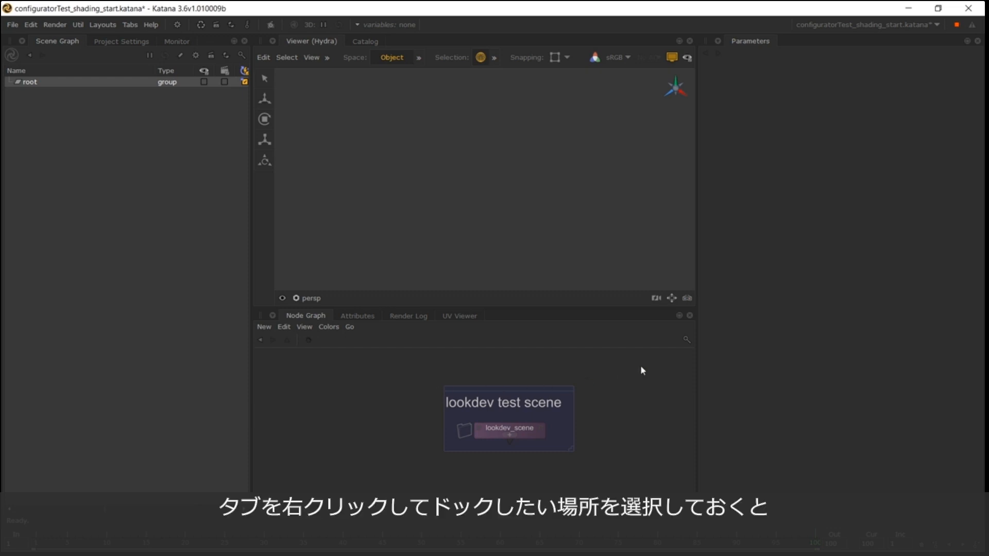
Dock the Parameters tab on the right so it stays beside a maximized Node Graph, and widen the Scene Graph pane
right_click(755, 45)
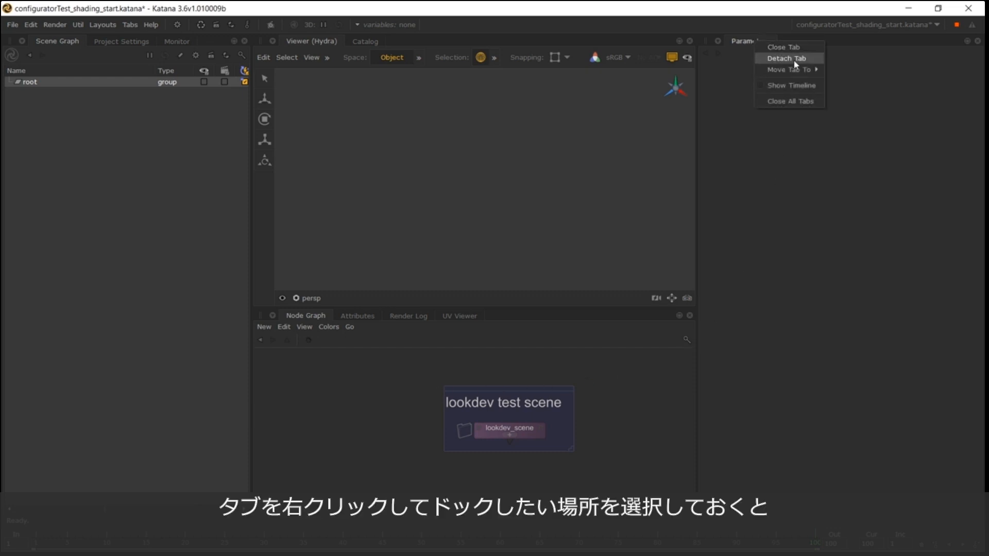
mouse_move(802, 70)
click(867, 84)
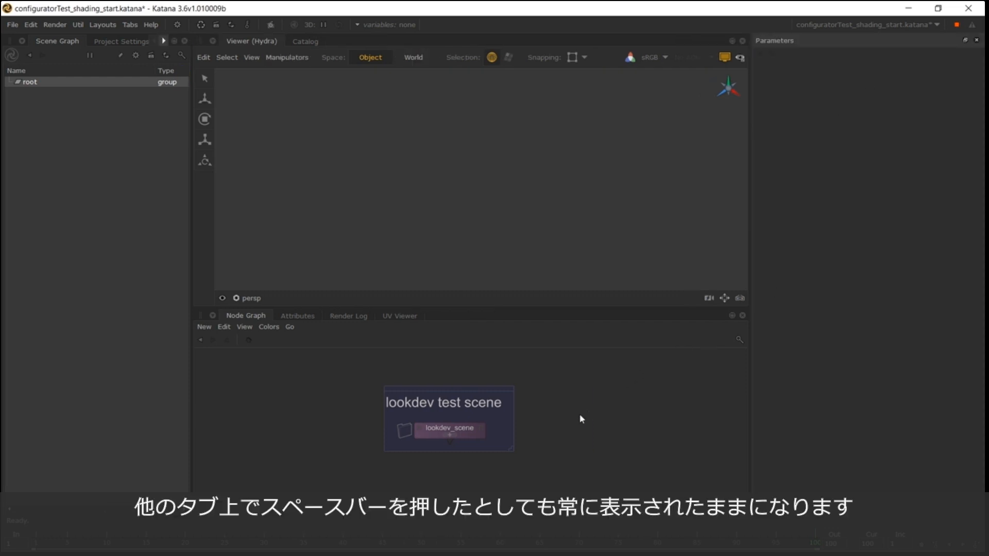
key(space)
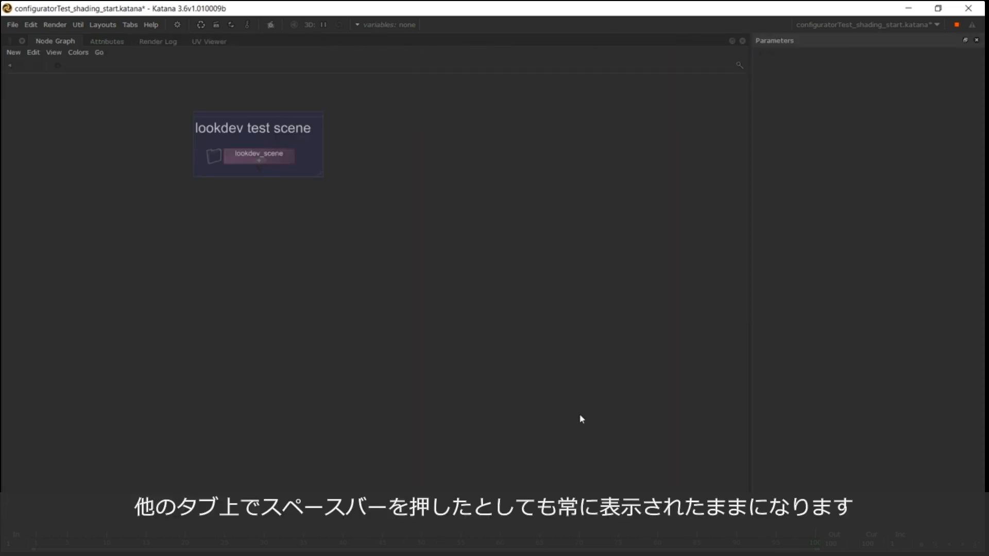
key(space)
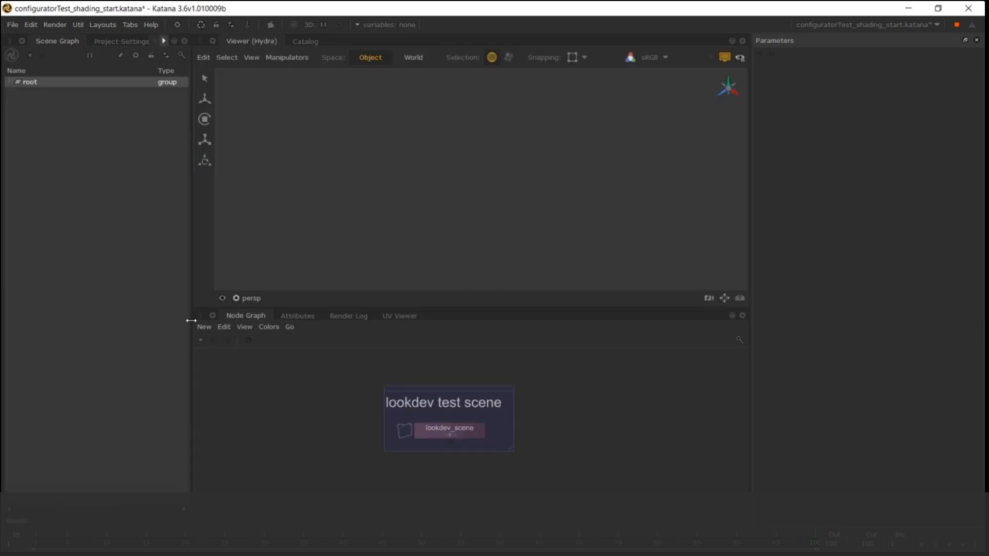
drag(190, 322, 283, 322)
Add an Alembic_In node beside the lookdev test scene group and combine it with lookdev_scene through a Merge node
middle_drag(408, 428, 383, 414)
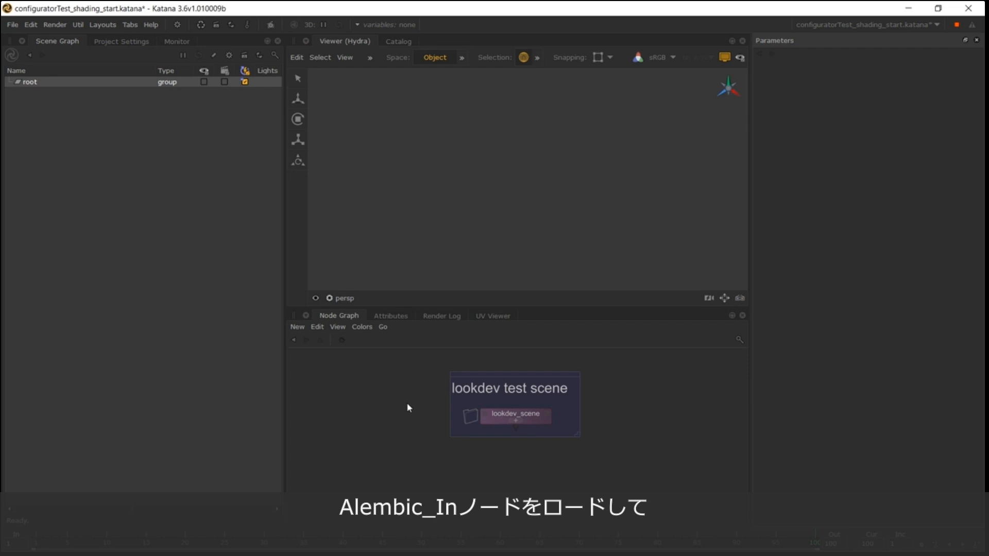
key(Tab)
key(Return)
click(418, 425)
drag(417, 425, 386, 416)
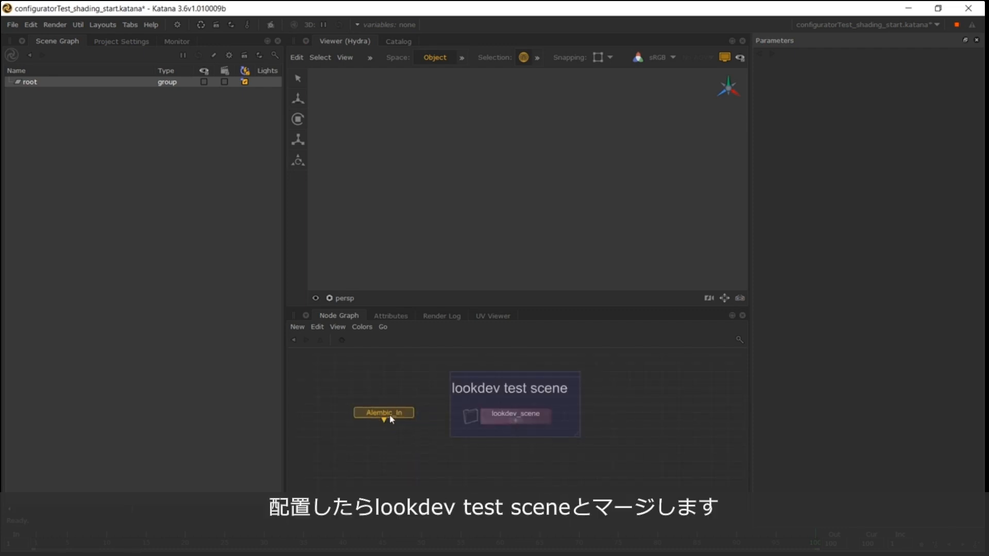
shift+click(495, 416)
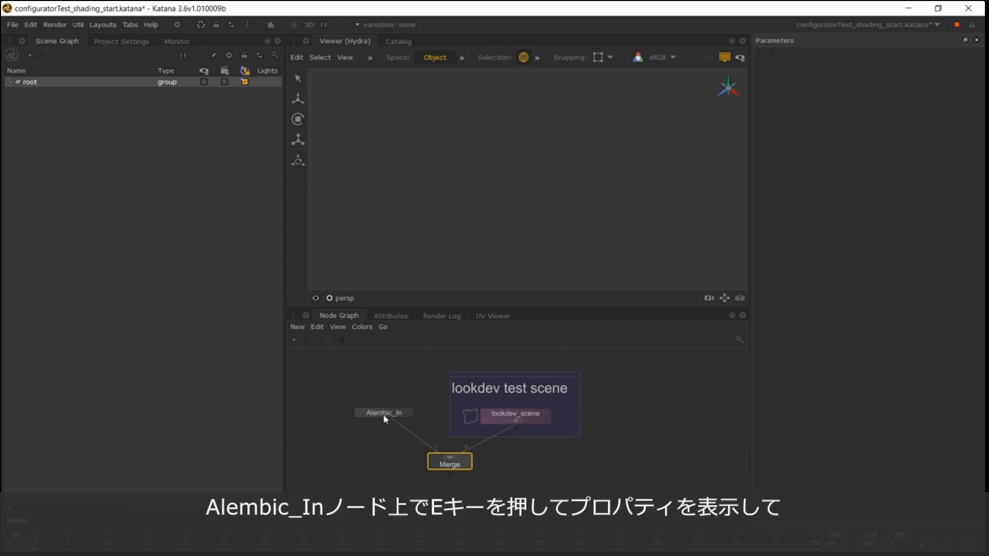
Load Equinox_v17.abc from the AutomotiveConfiguration folder as the abcAsset of the Alembic_In node
key(e)
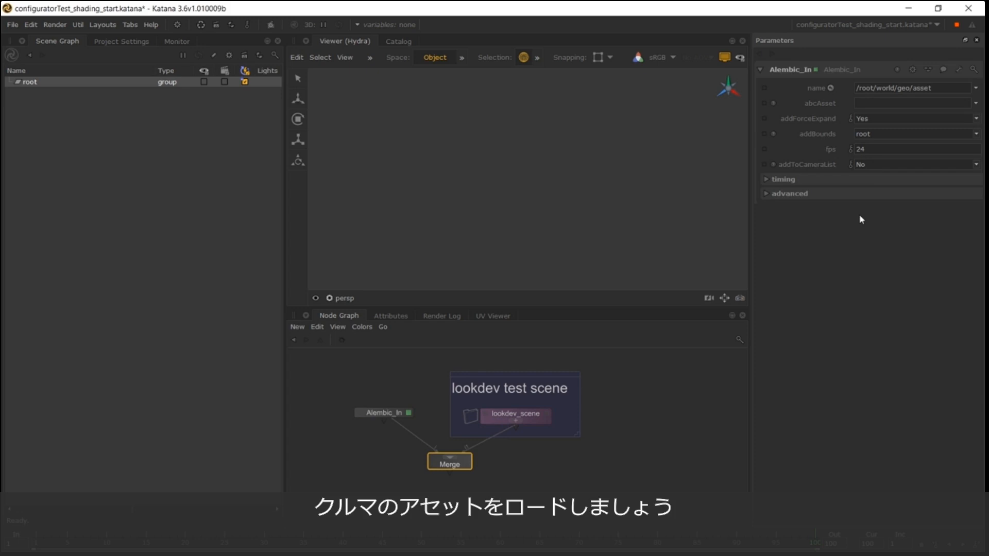
click(976, 104)
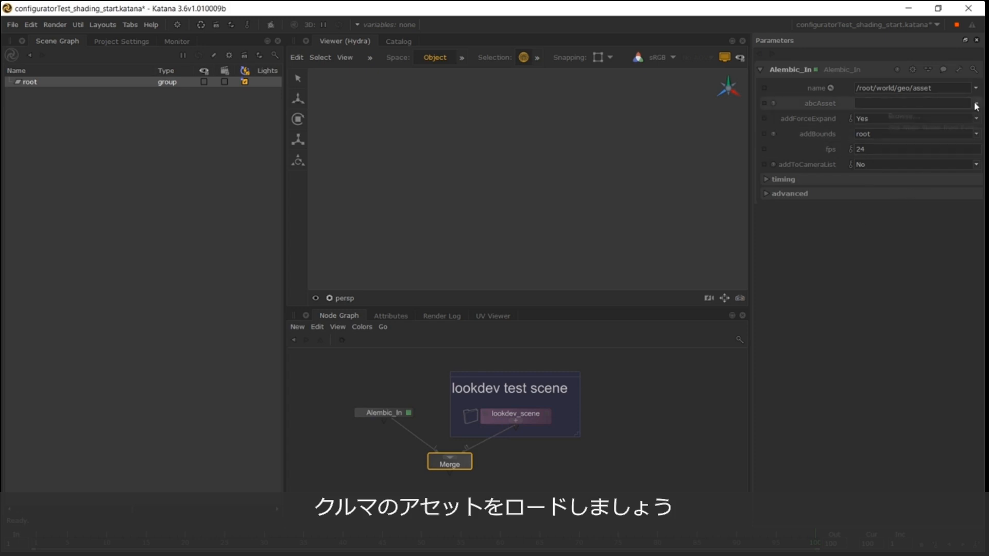
click(945, 115)
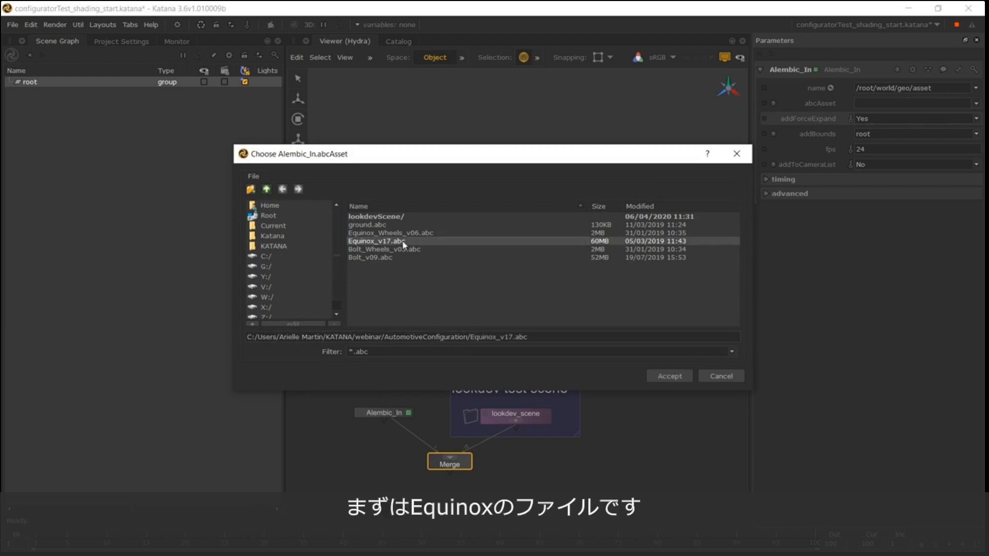
click(664, 373)
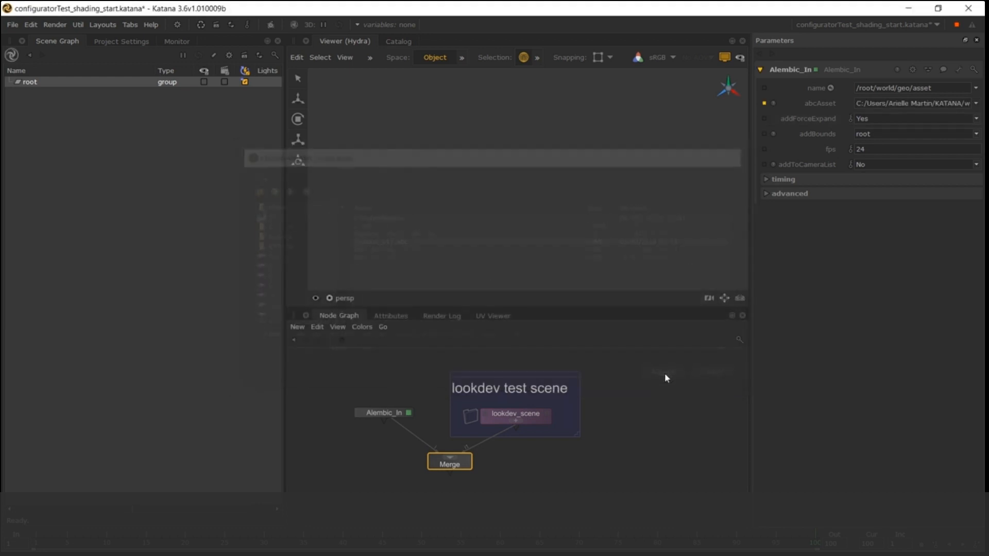
Rename the Alembic_In node to Alembic_Equinox
click(403, 414)
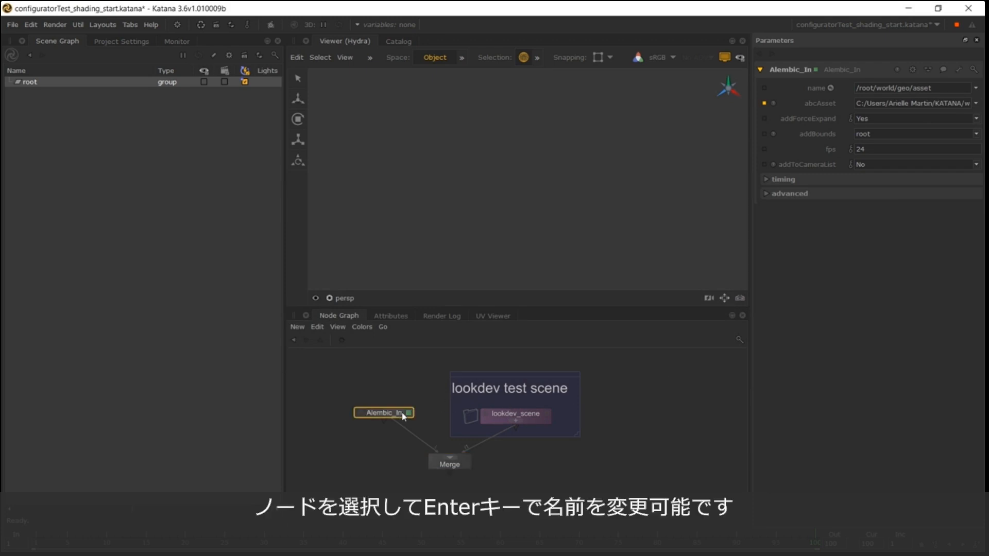
key(Return)
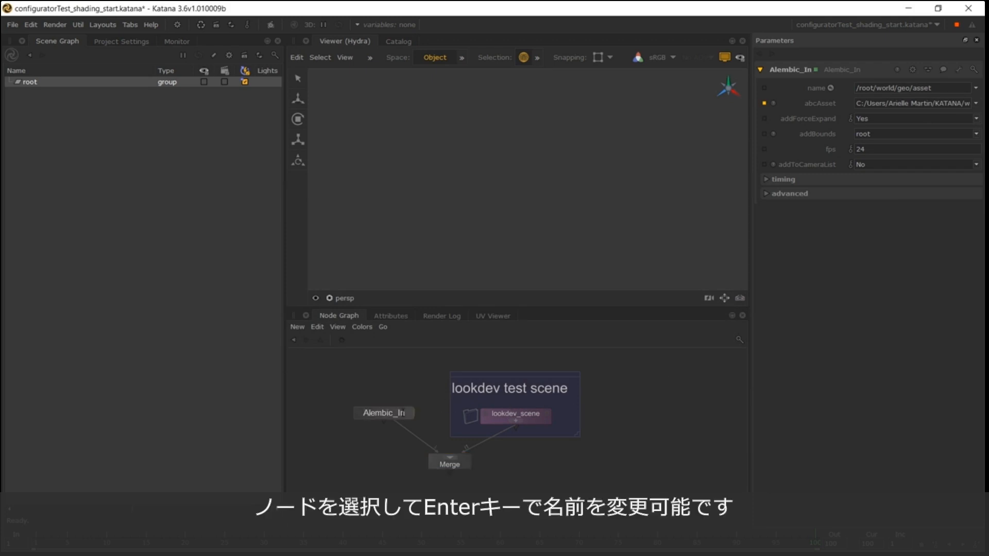
key(BackSpace)
key(BackSpace)
text(Equinox)
key(Return)
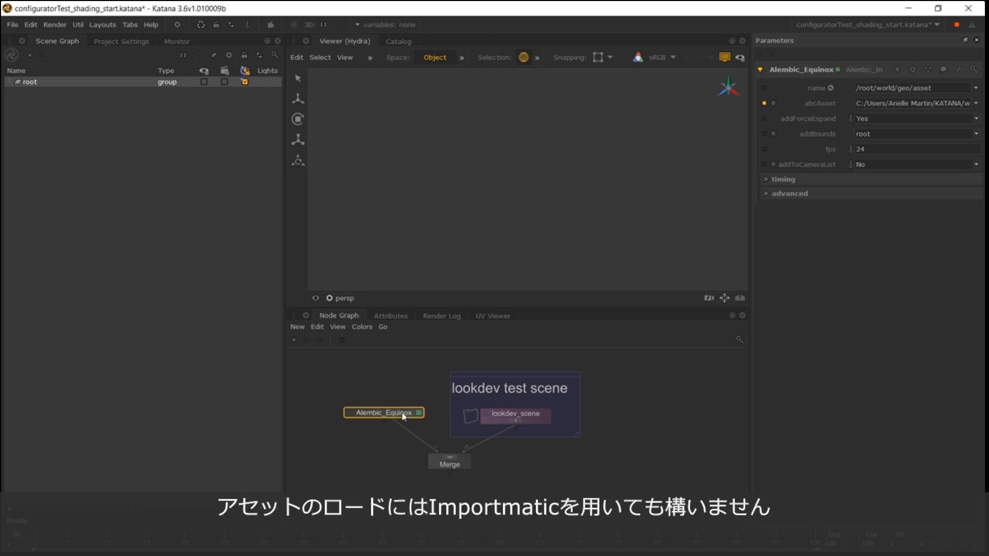
Try an Importomatic node below Alembic_Equinox, open its parameters, and delete the node
click(354, 435)
key(Tab)
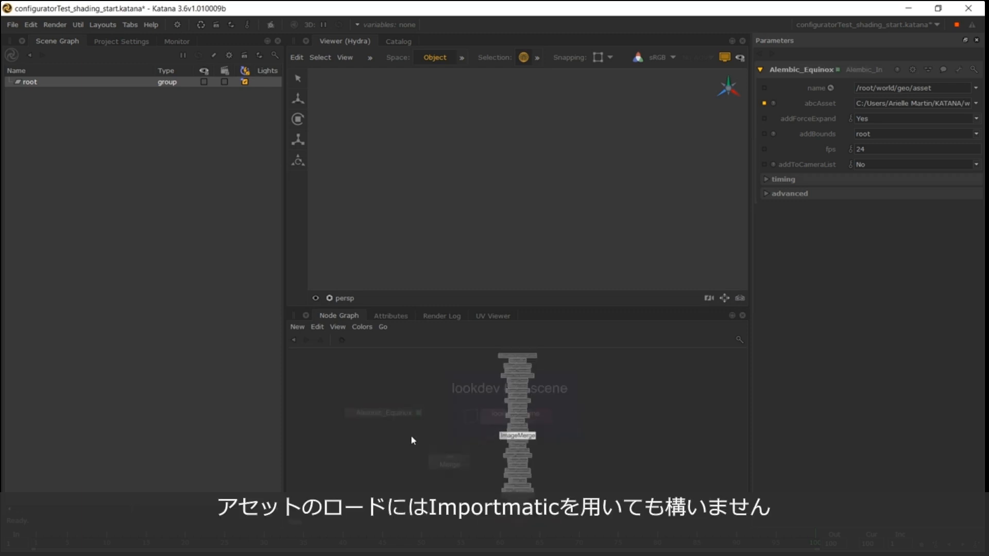
text(Importomatic)
key(Return)
click(372, 462)
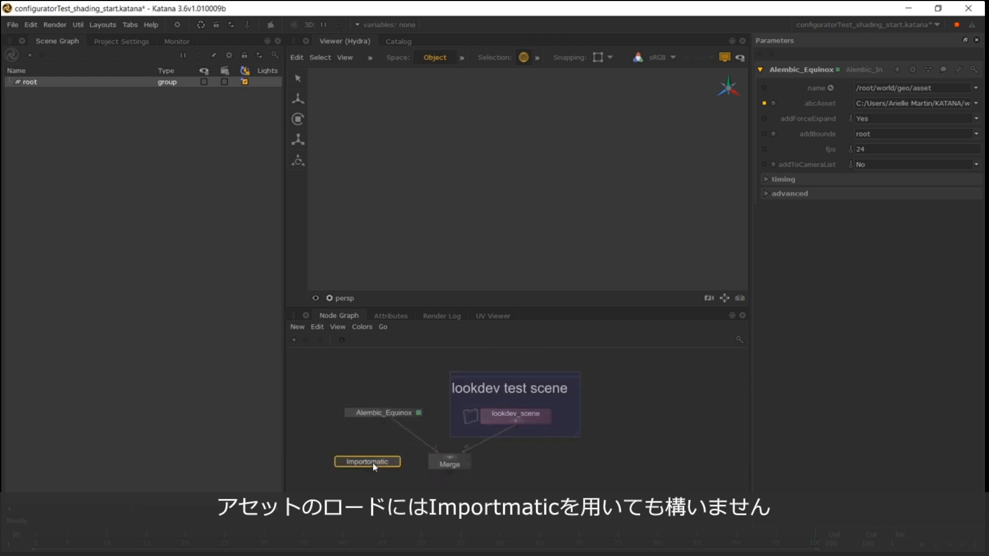
double_click(372, 462)
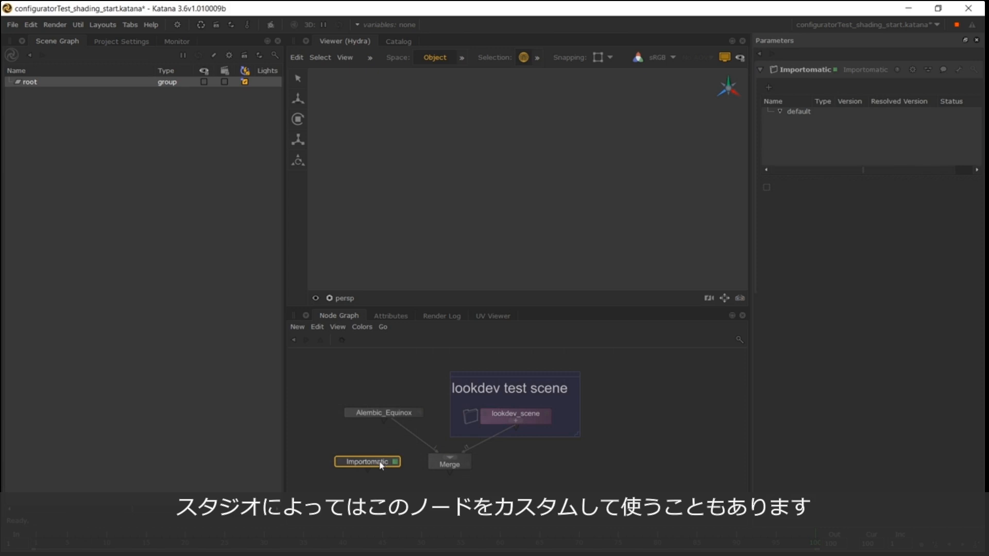
key(Delete)
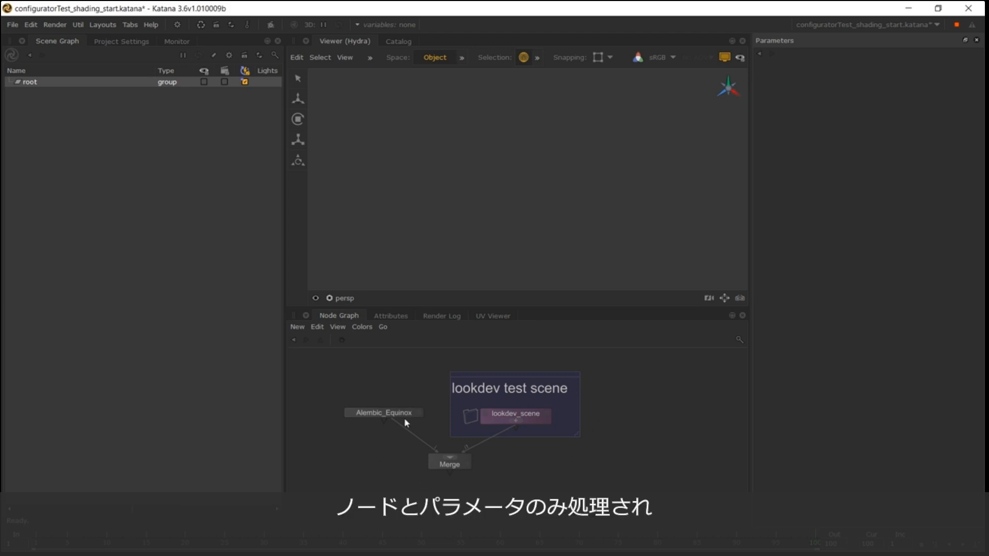
Edit and view the Alembic_Equinox node, fully expand root in the Scene Graph, and frame the car in the viewer
key(e)
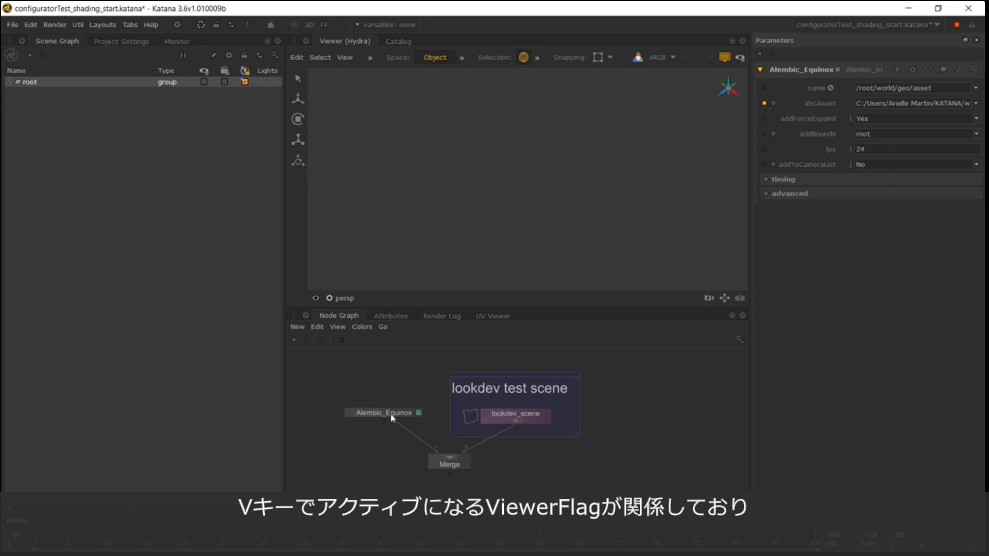
key(v)
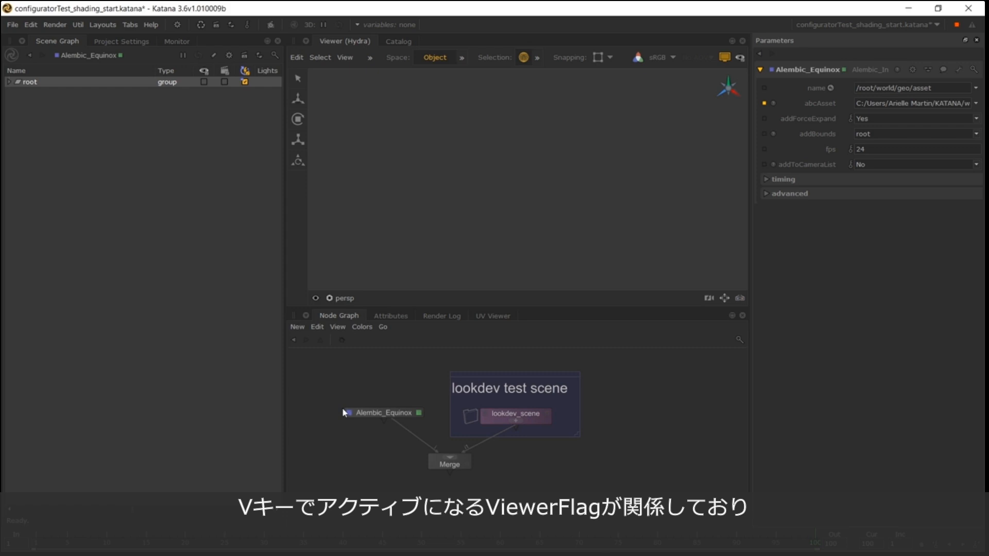
double_click(112, 82)
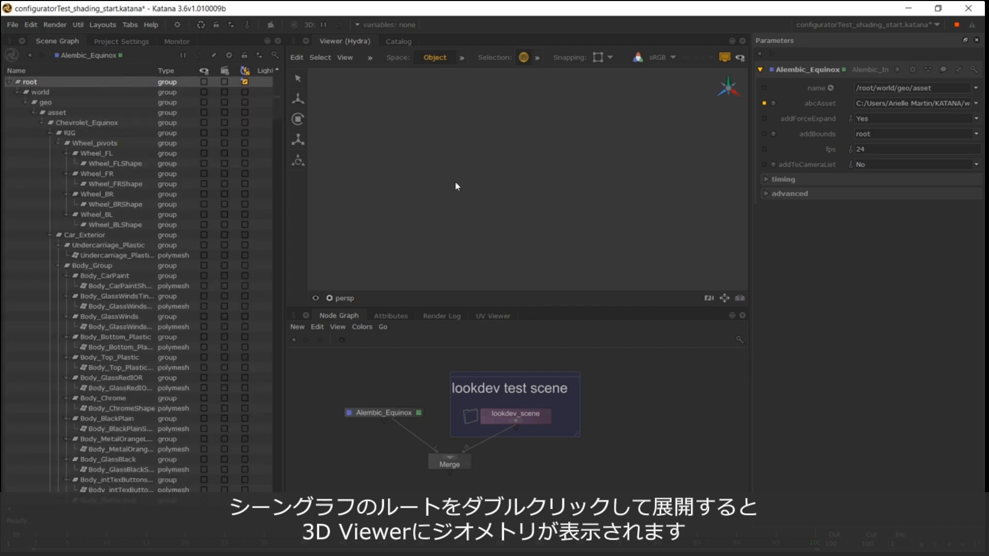
key(f)
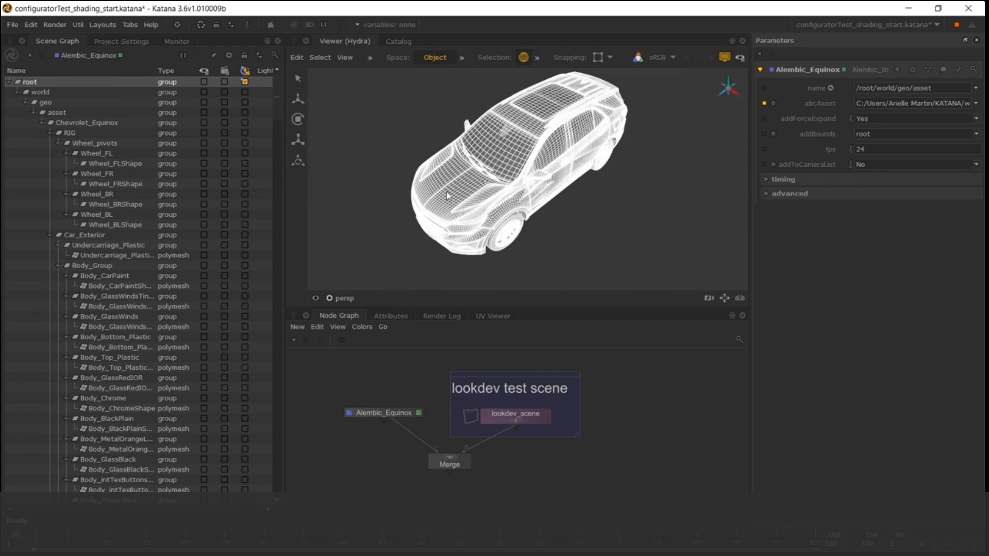
alt+drag(455, 187, 540, 174)
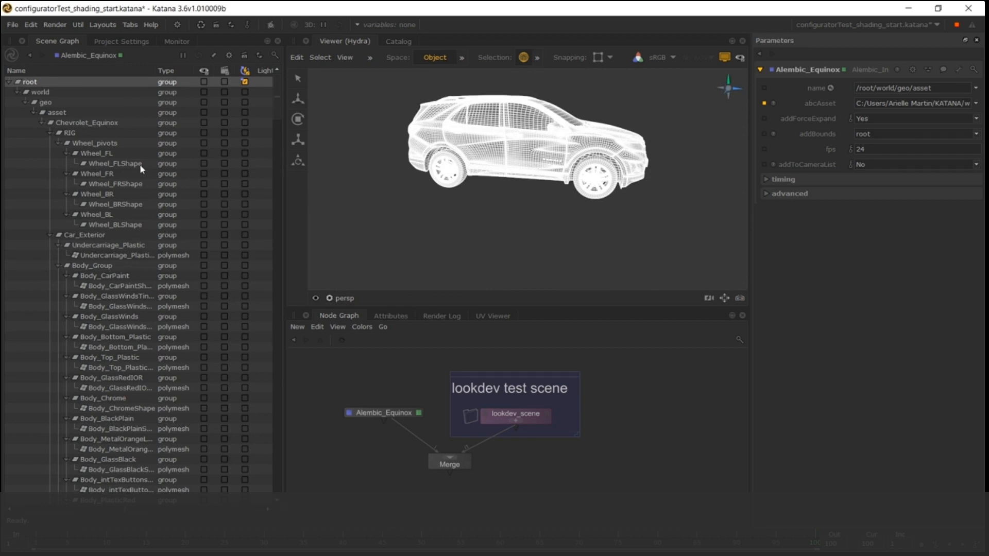
Collapse Car_Exterior, force viewer visibility on Car_Interior and the whole root hierarchy, and view the scene from the Merge node
click(49, 234)
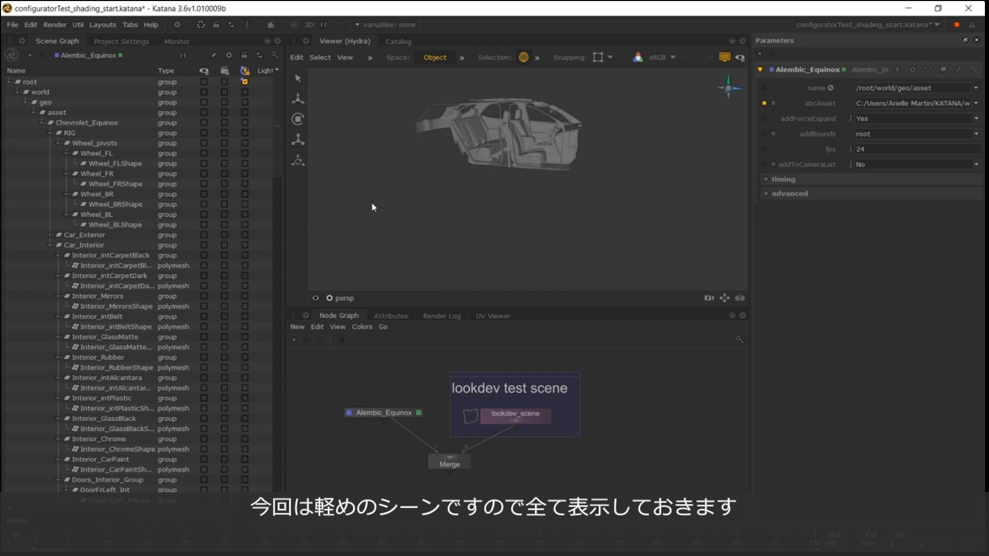
click(204, 73)
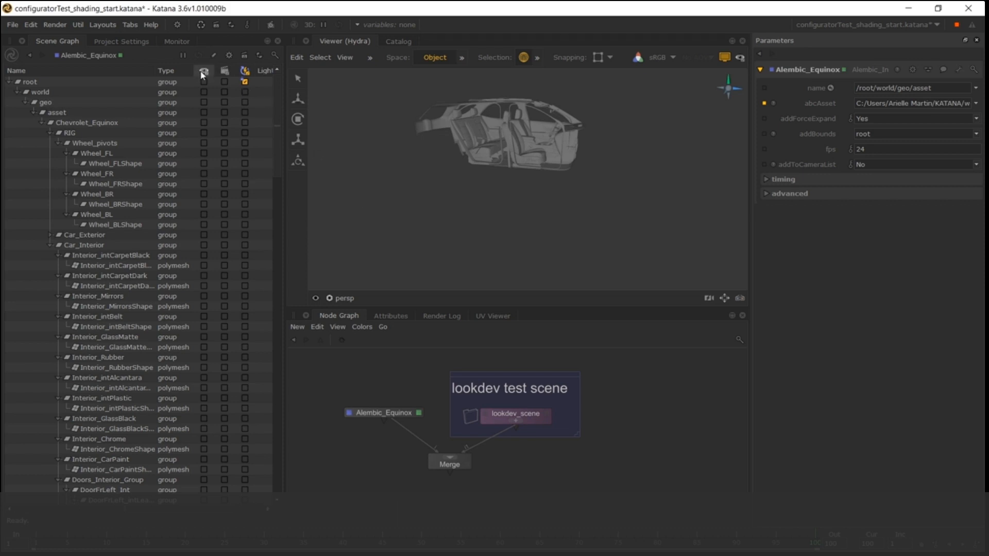
click(204, 245)
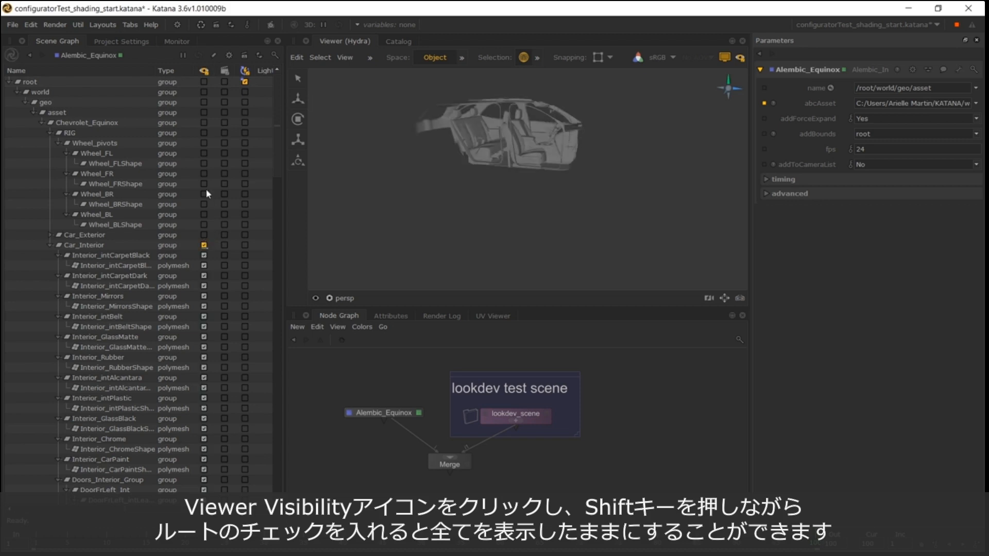
shift+click(204, 82)
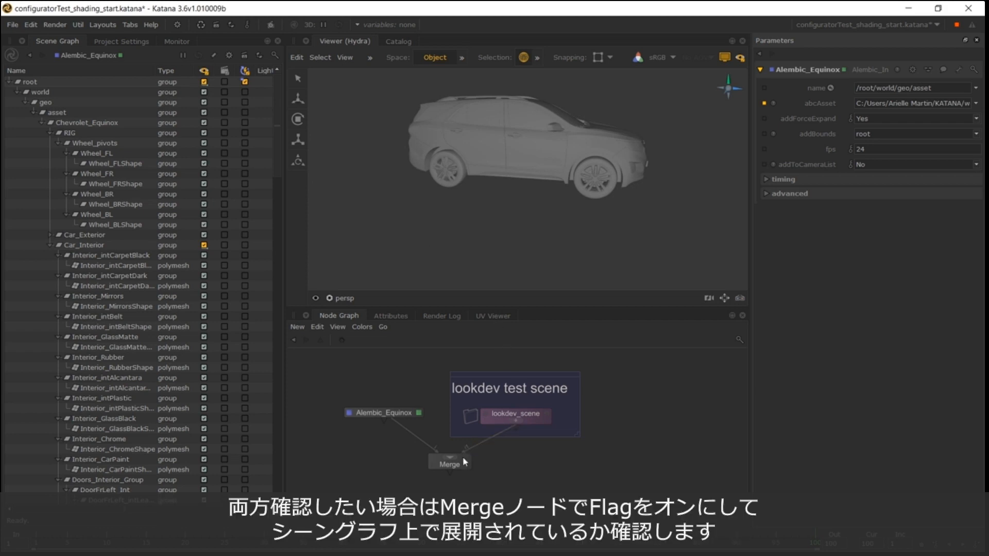
key(v)
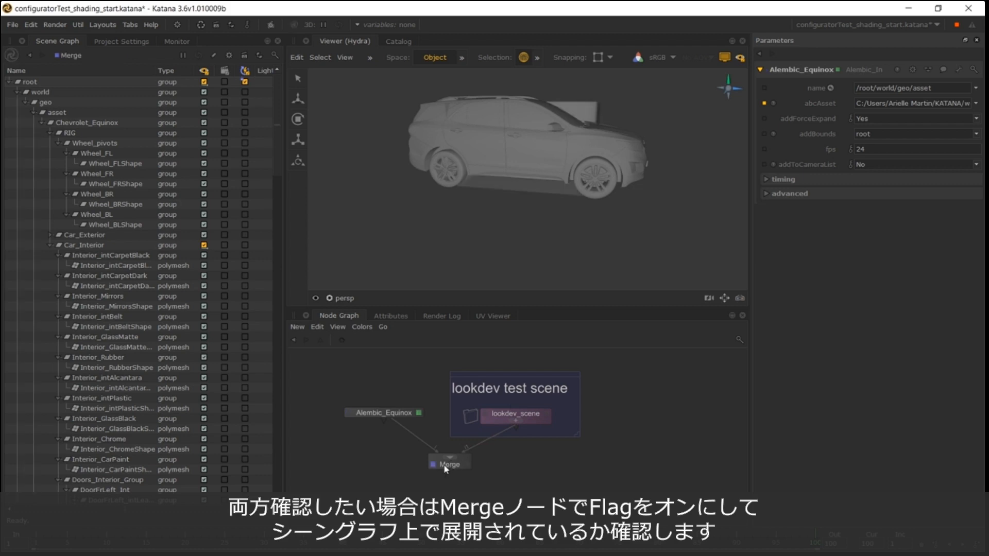
alt+drag(505, 161, 519, 213)
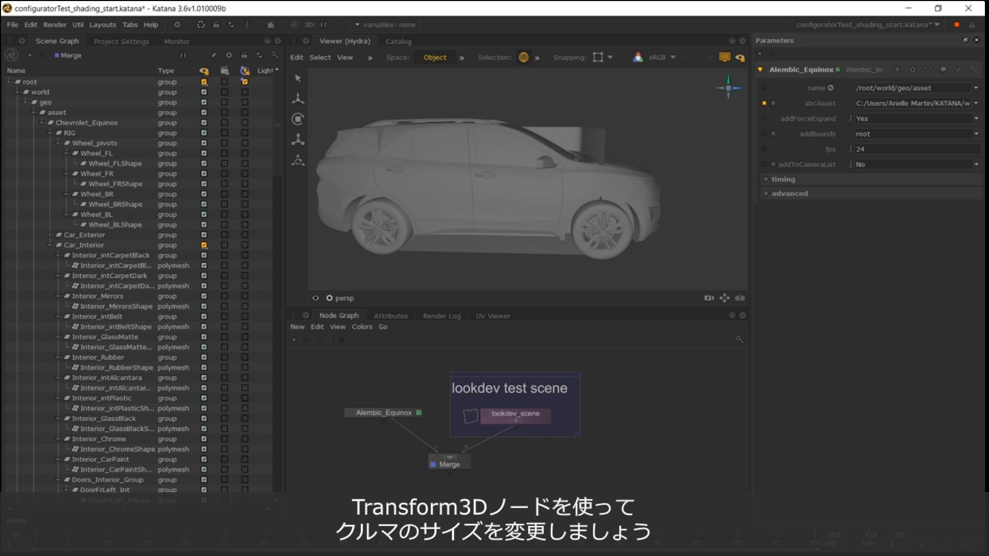
Add a Transform3D node below Merge, connect it to the Merge output, and make it the edited and viewed node
middle_drag(509, 481, 513, 453)
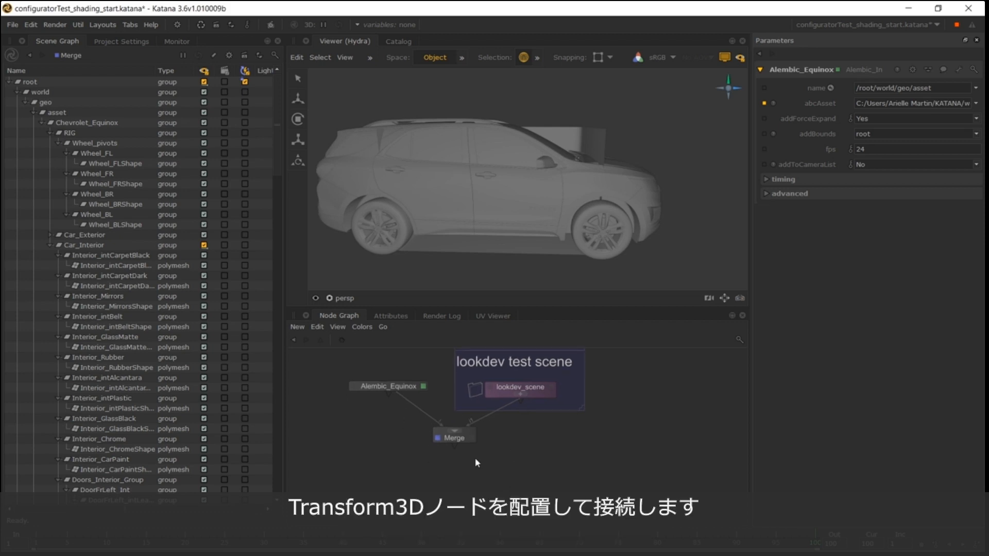
key(Tab)
text(transform)
key(Return)
click(447, 478)
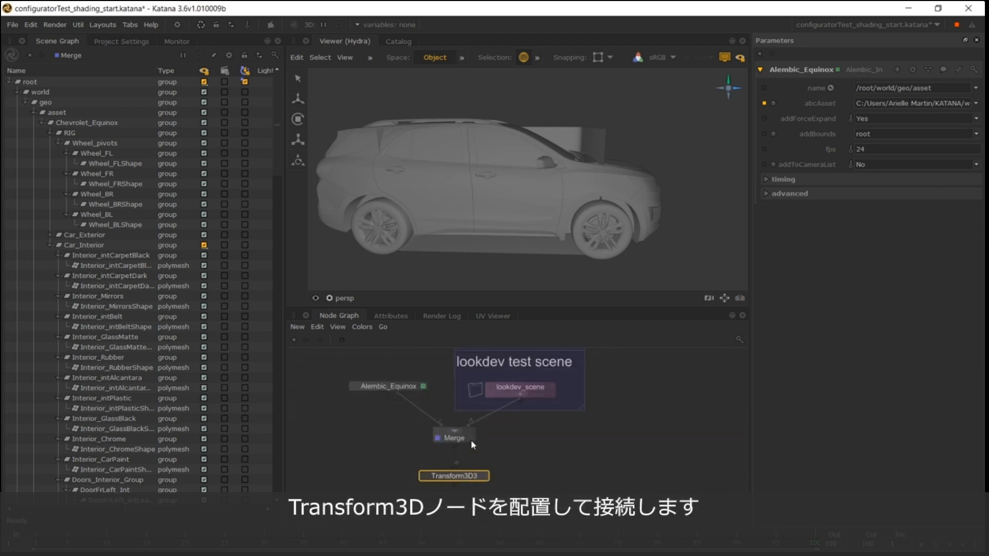
drag(471, 440, 464, 478)
double_click(464, 478)
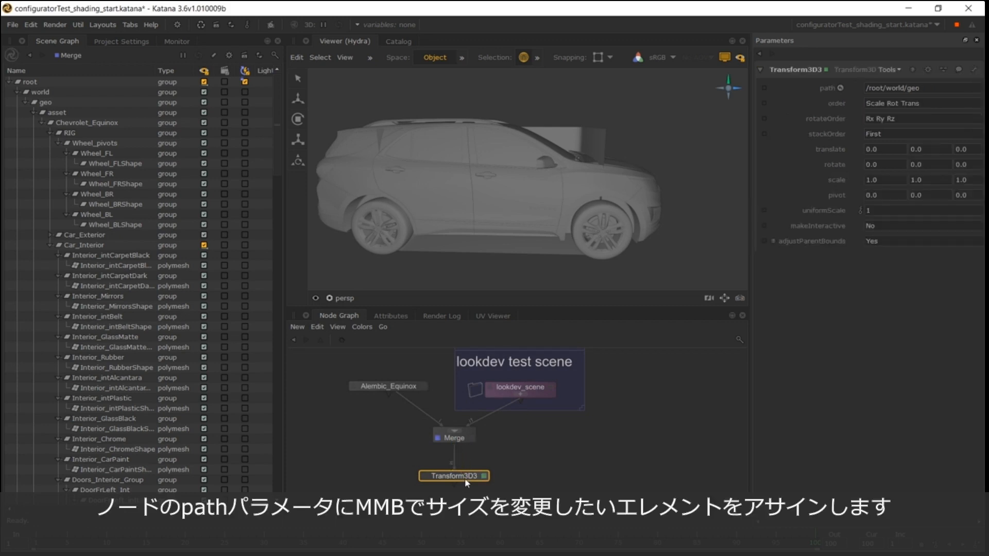
key(v)
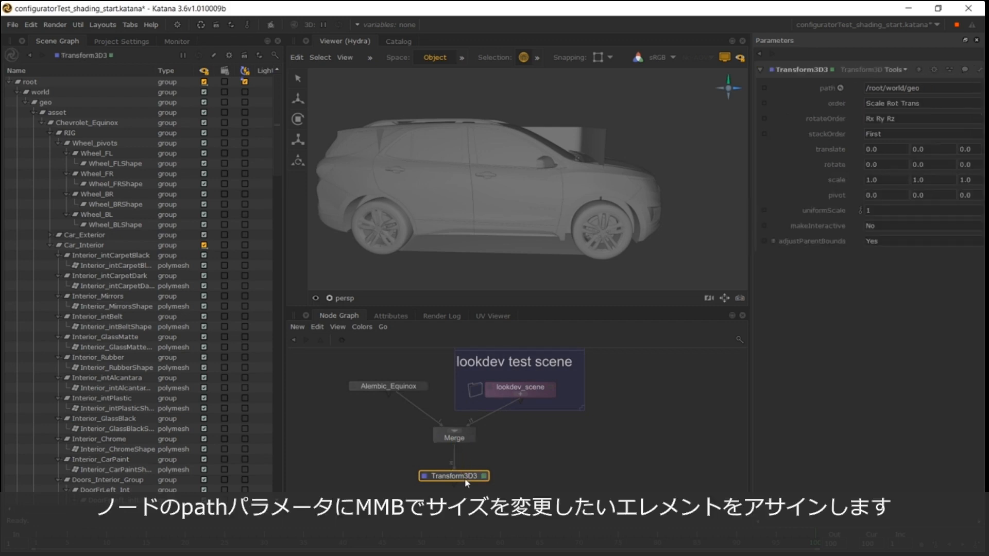
Set the Transform3D path to /root/world/geo/asset and makeInteractive to Yes
middle_drag(70, 111, 949, 88)
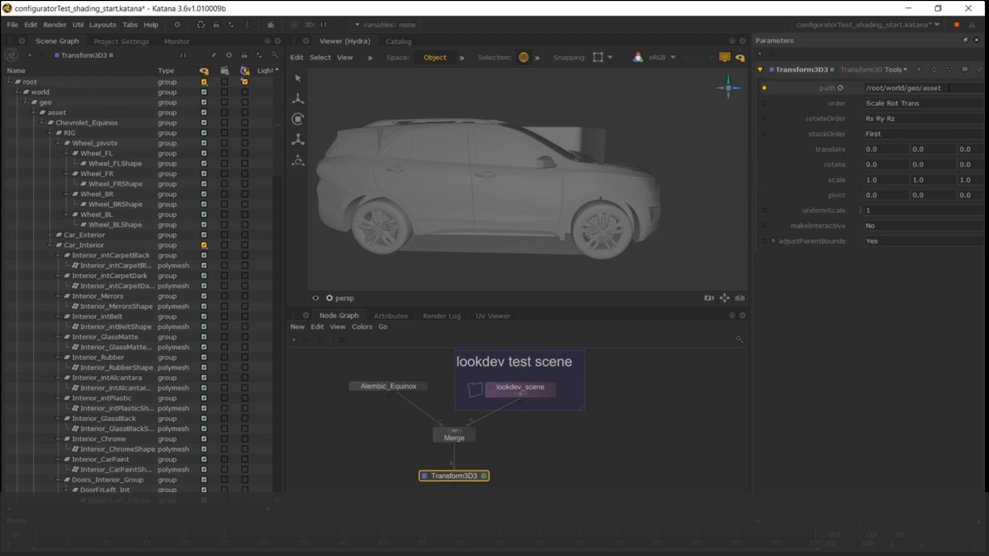
click(882, 226)
click(857, 236)
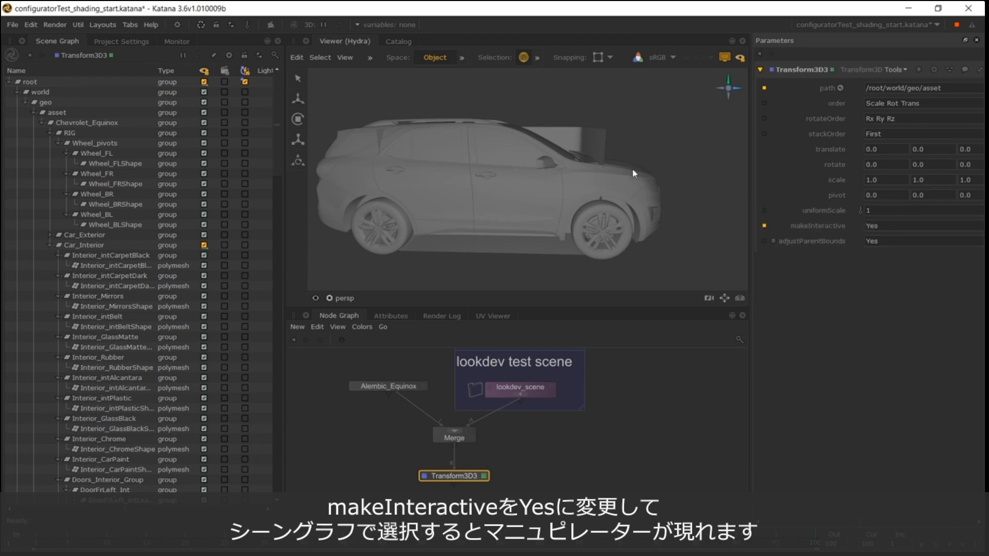
Select the asset group and scale the car down uniformly to about 0.074 with the scale manipulator
click(66, 113)
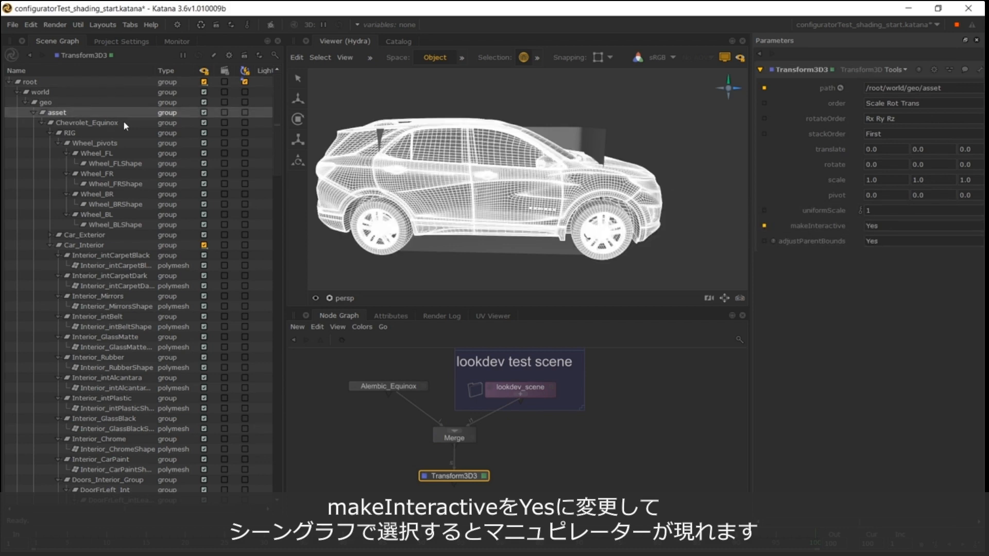
click(298, 98)
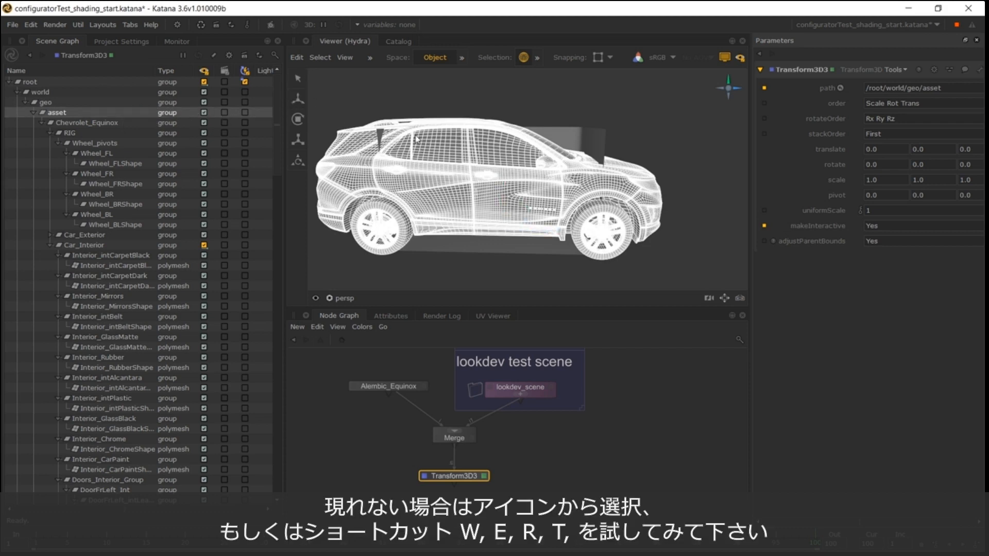
key(e)
key(r)
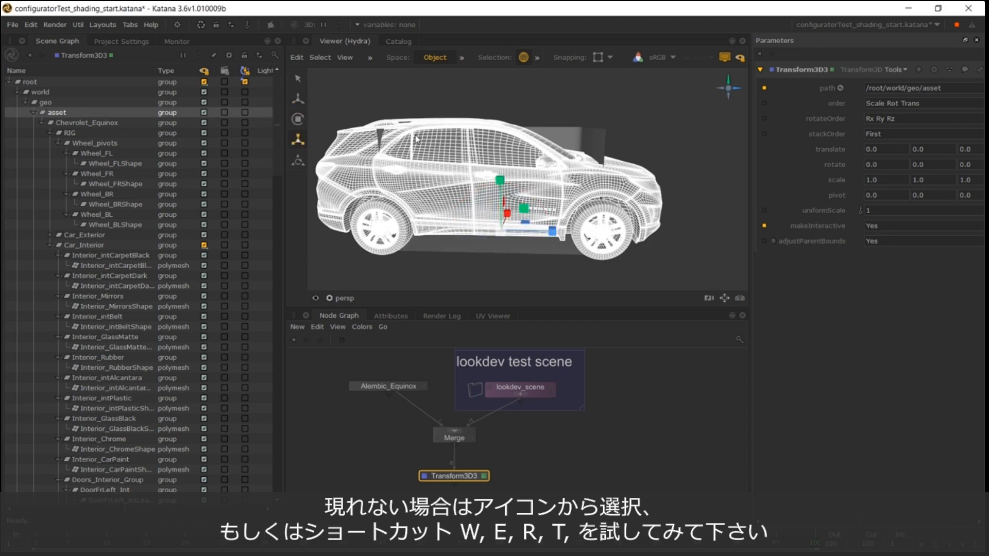
drag(515, 216, 412, 222)
drag(626, 167, 491, 220)
key(f)
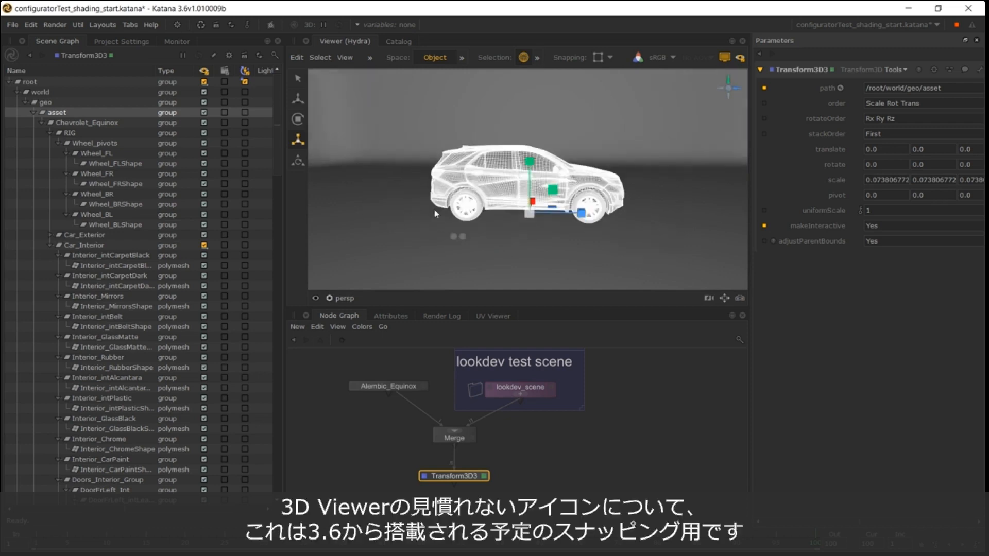
Enable snapping in Face - Center - Oriented to Normal mode and move the asset to about -7.02, 0.04, 5.51 with the translate manipulator
alt+drag(434, 209, 463, 201)
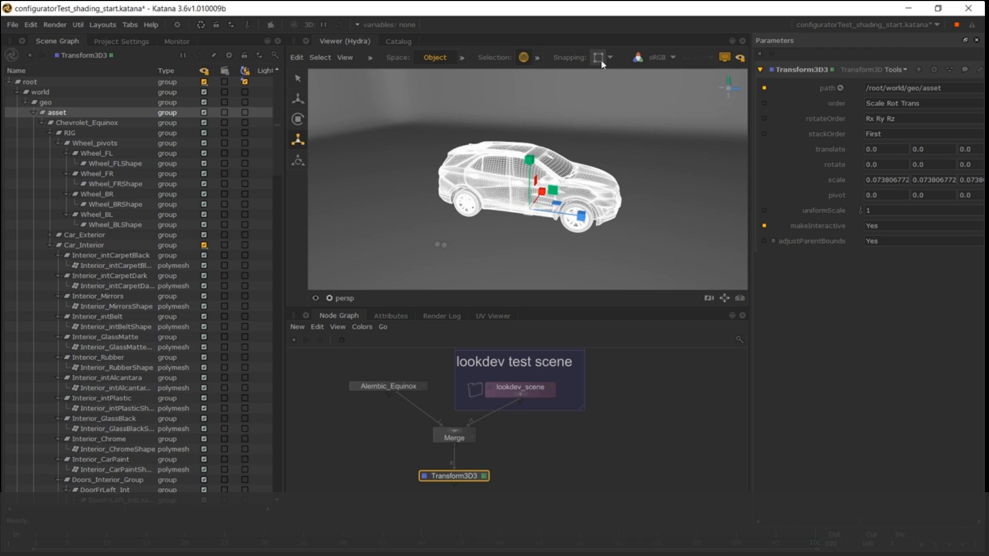
click(599, 58)
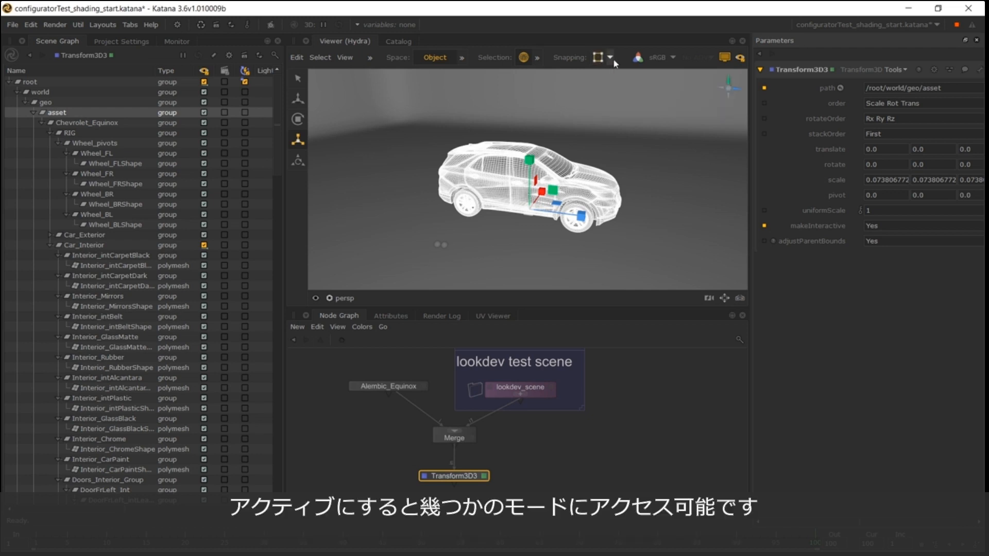
click(612, 57)
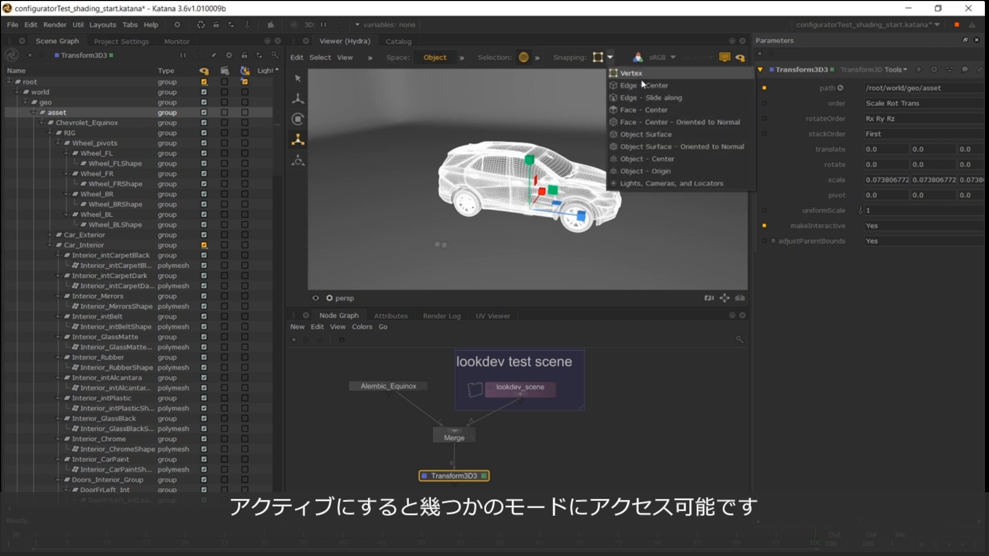
click(657, 122)
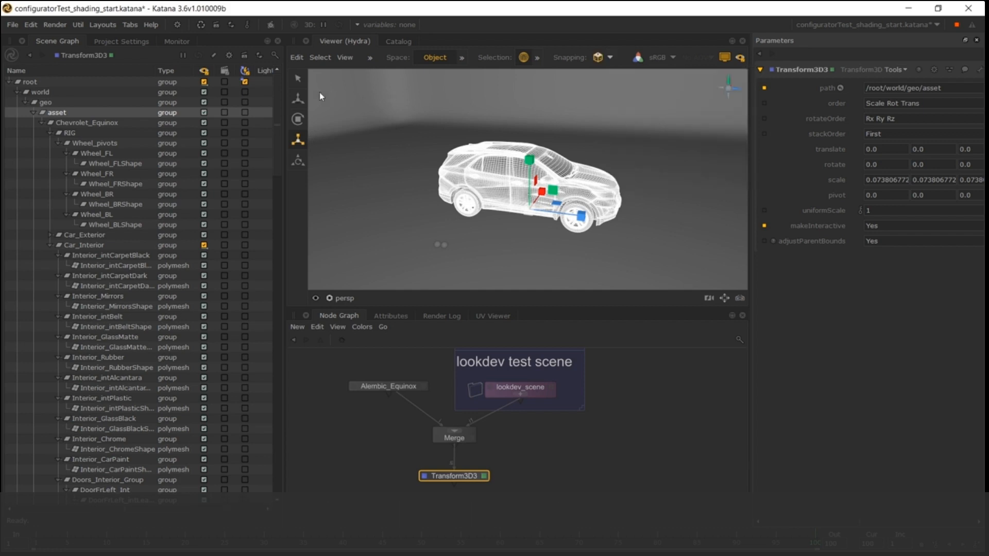
click(298, 99)
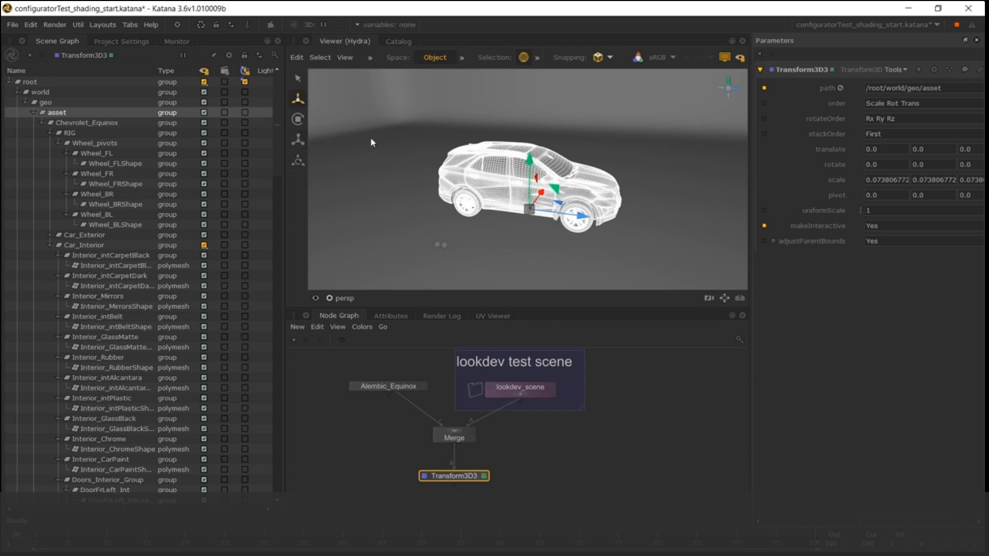
drag(533, 214, 551, 235)
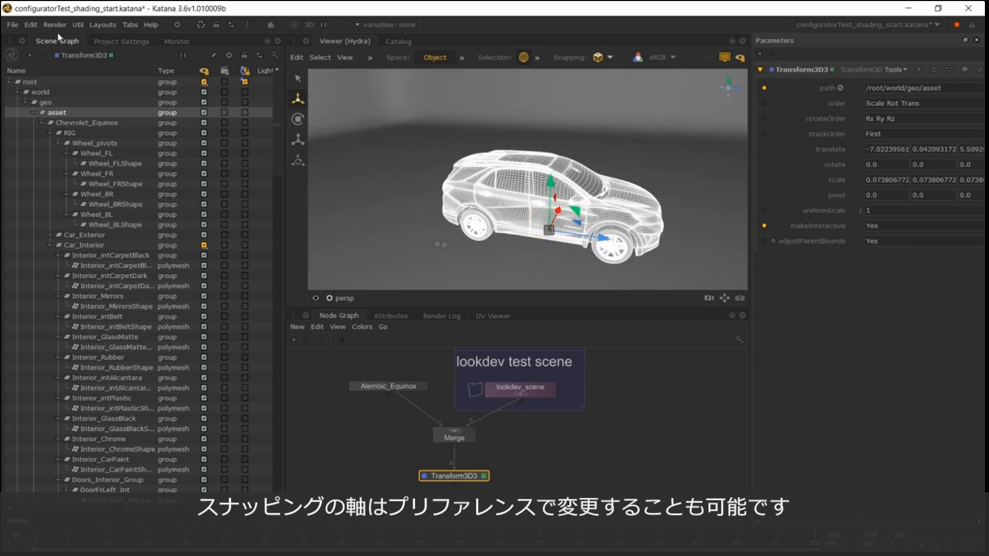
Look up the snapping axis settings in the viewerHydra preferences and leave the preferences without changes
click(33, 26)
click(42, 81)
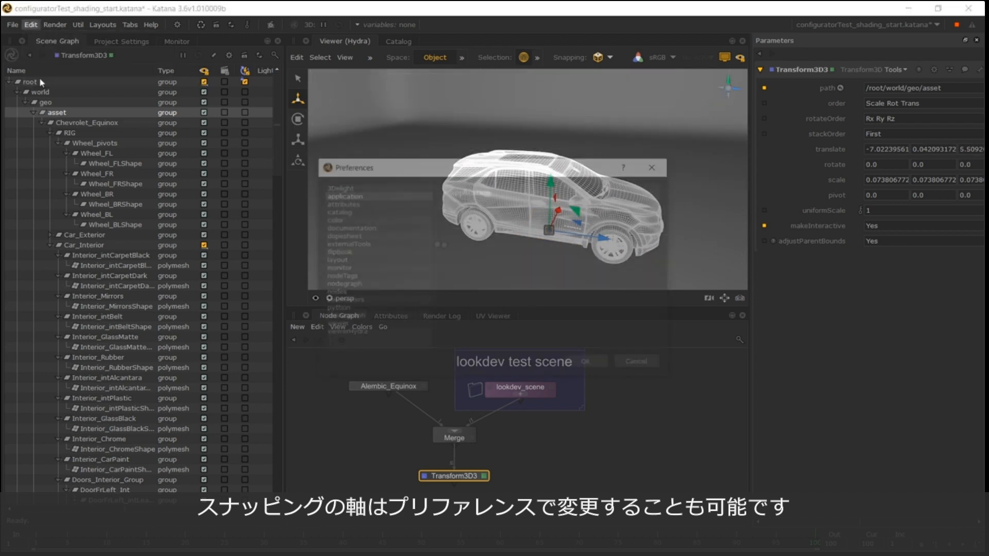
scroll(451, 331, down, 1)
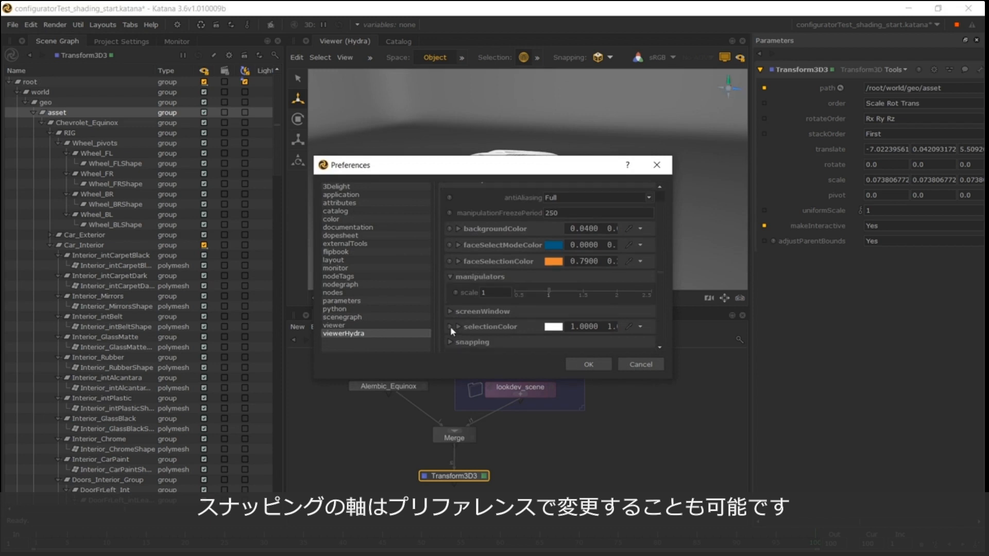
click(461, 341)
scroll(464, 340, down, 5)
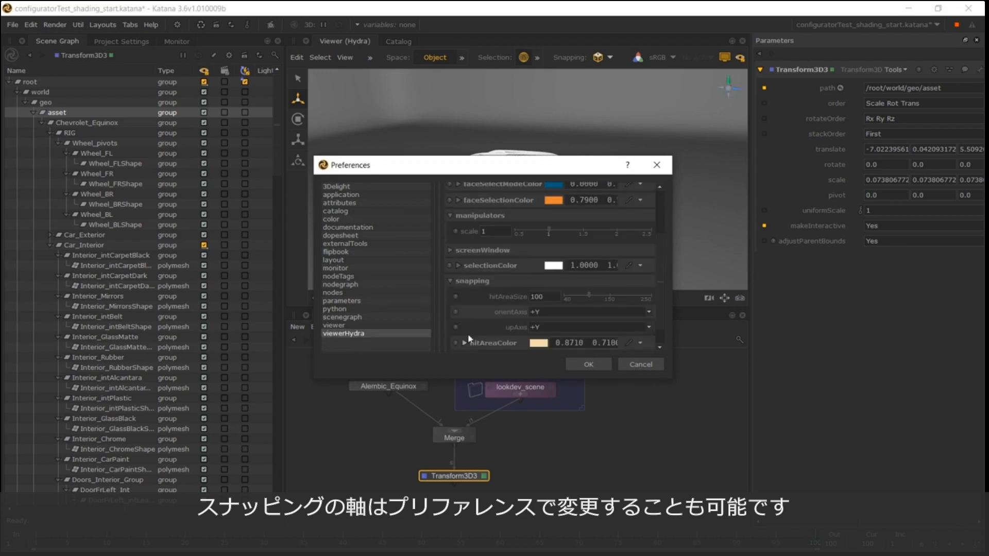
click(639, 364)
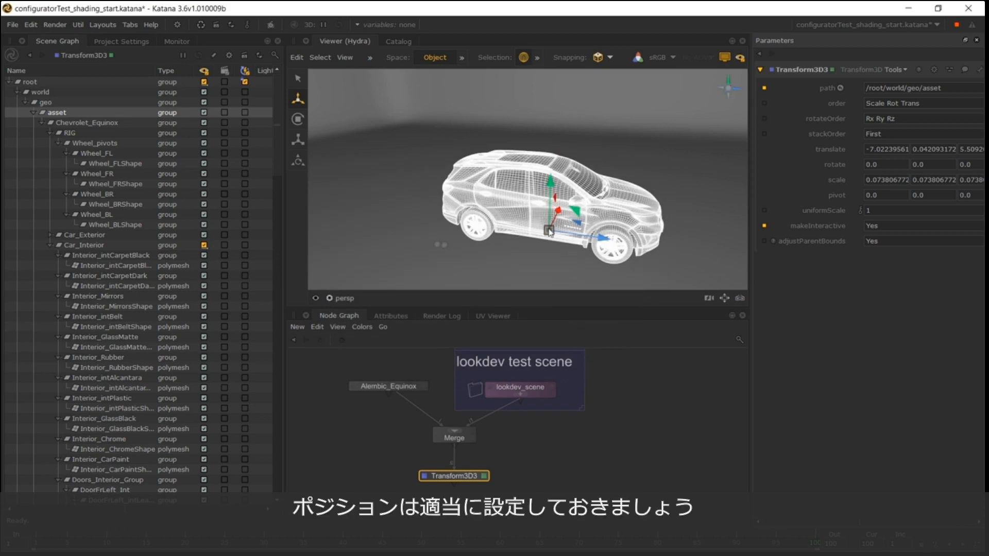
Turn off snapping and place a CameraCreate node beside the Merge node in the node graph
drag(549, 230, 490, 211)
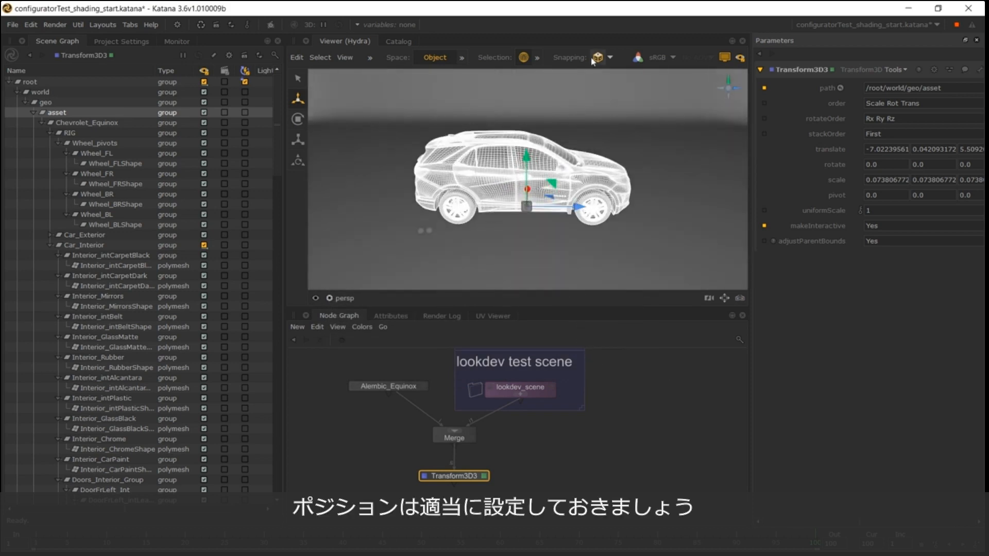
middle_drag(547, 442, 506, 435)
key(Tab)
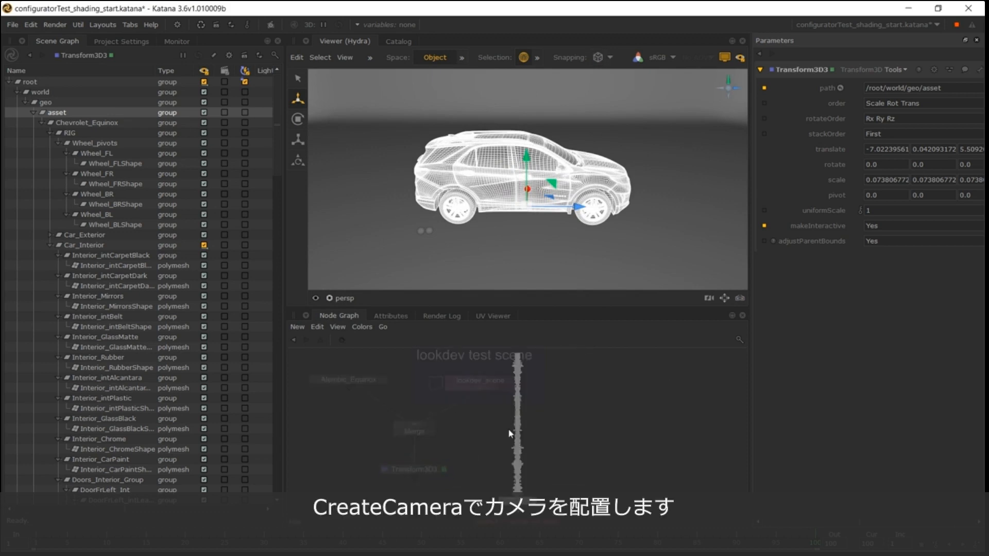
text(camera)
key(Return)
click(549, 421)
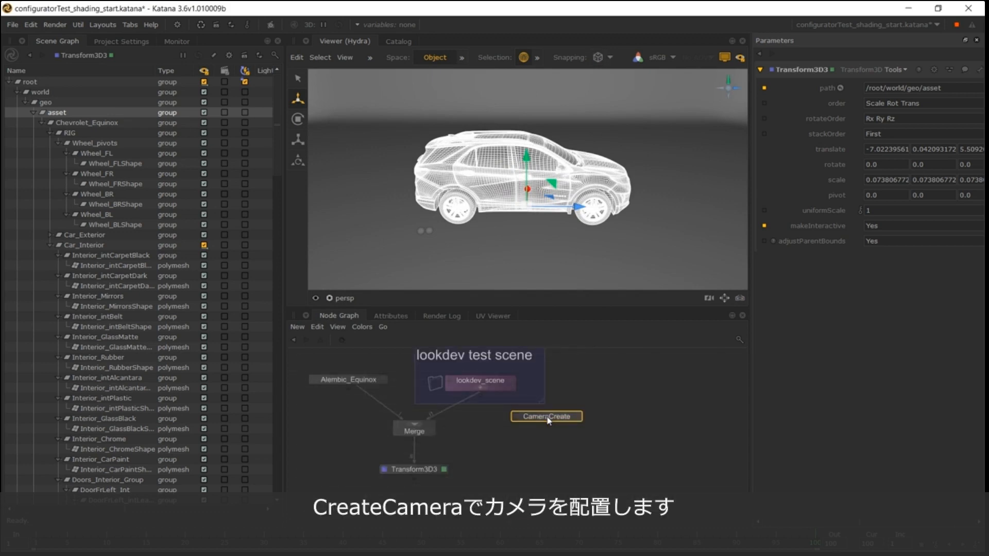
Set the CameraCreate node's fov to 30 and connect its output to a new input of the Merge node
key(e)
double_click(882, 116)
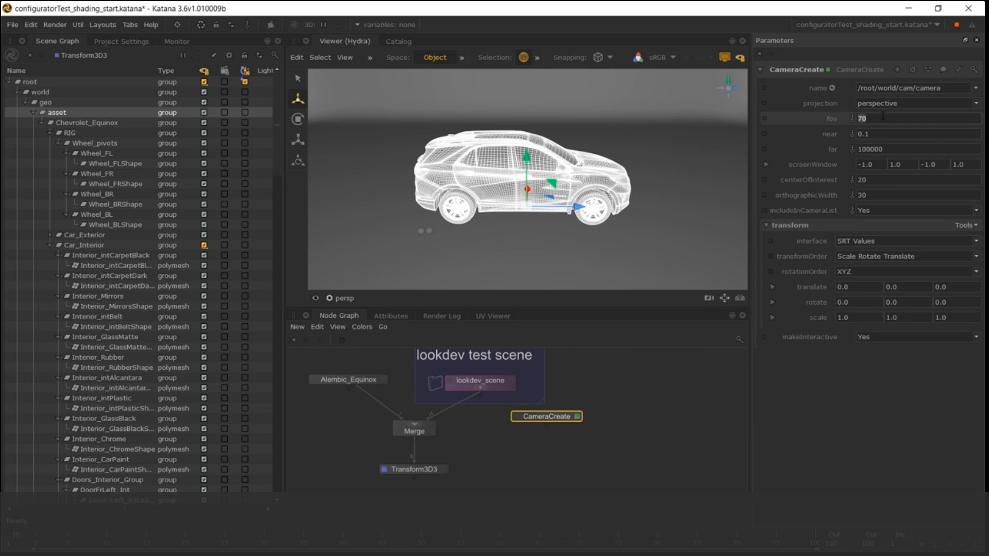
key(Return)
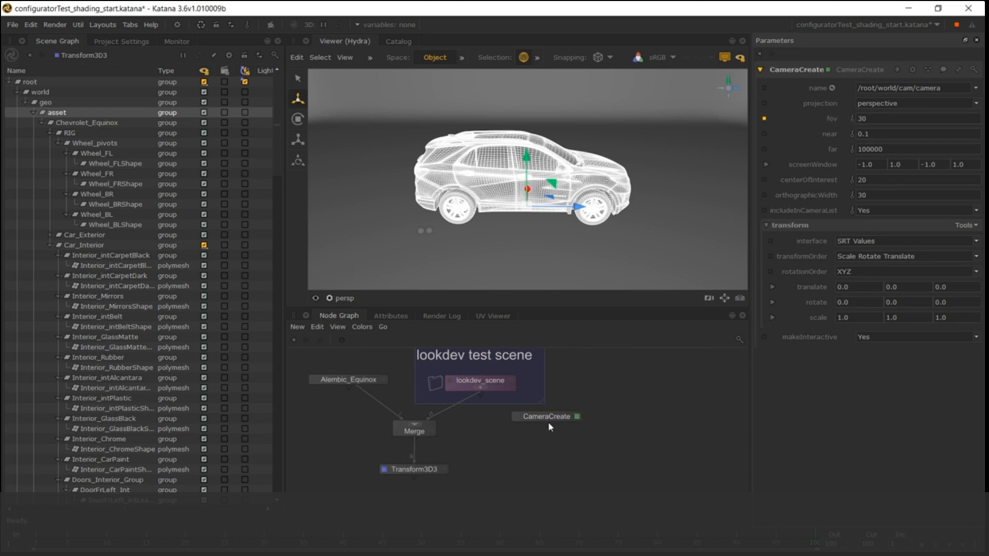
drag(548, 423, 599, 387)
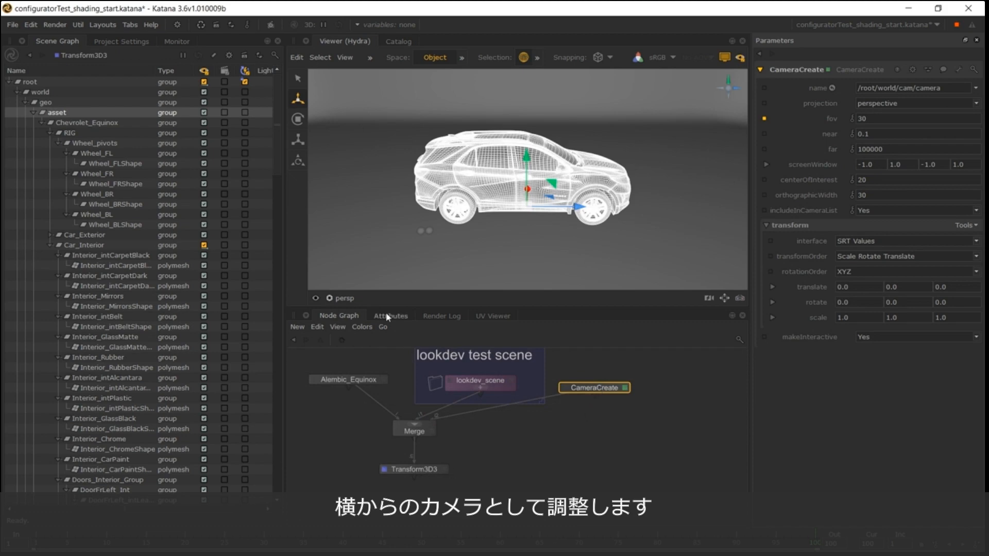
Look through /root/world/cam/camera in the viewer and orbit and dolly it to a side view of the car
click(337, 298)
click(392, 367)
alt+drag(465, 181, 505, 212)
alt+right_drag(505, 213, 537, 204)
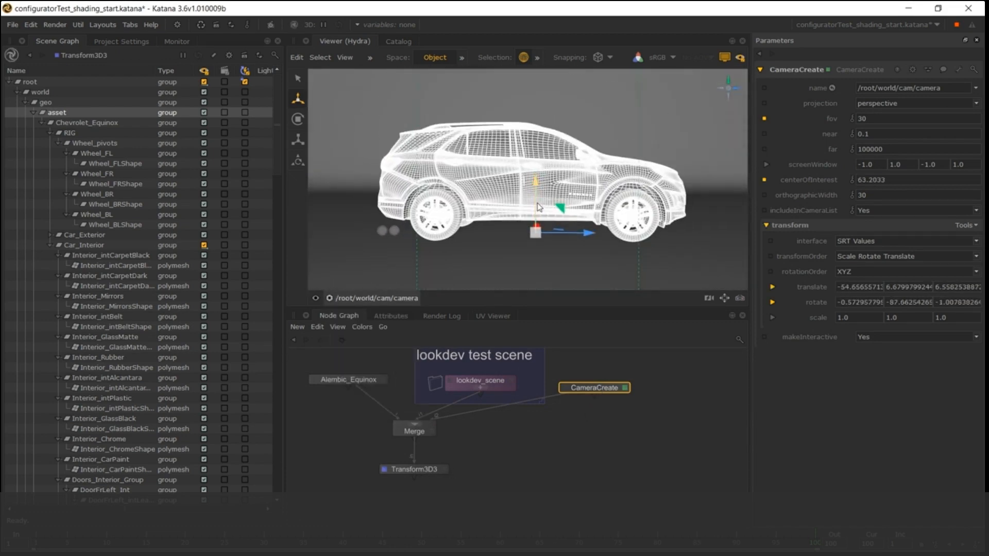
alt+drag(527, 204, 568, 201)
Set the camera's rotate values to 0, -90, 0 for an exact side view
double_click(864, 304)
double_click(857, 303)
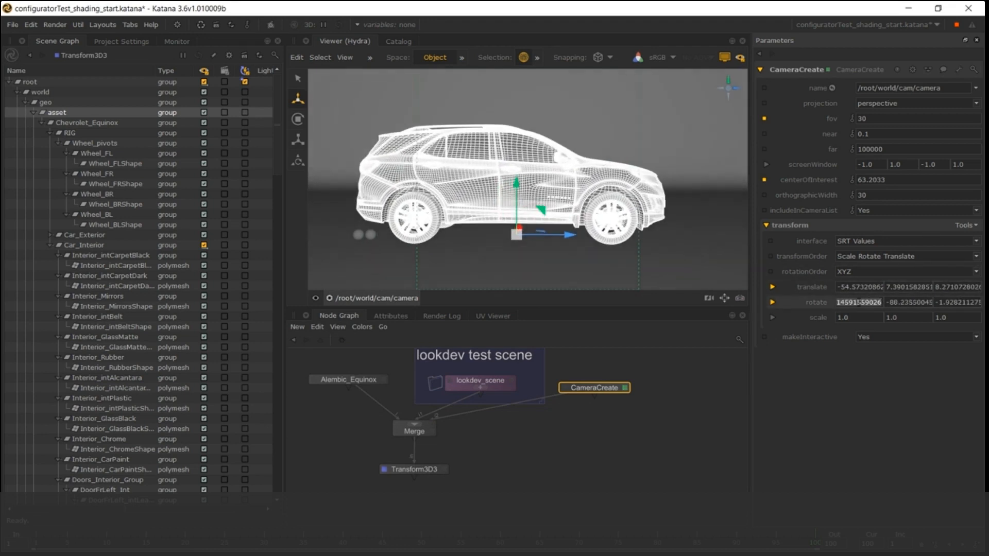
text(0)
key(Tab)
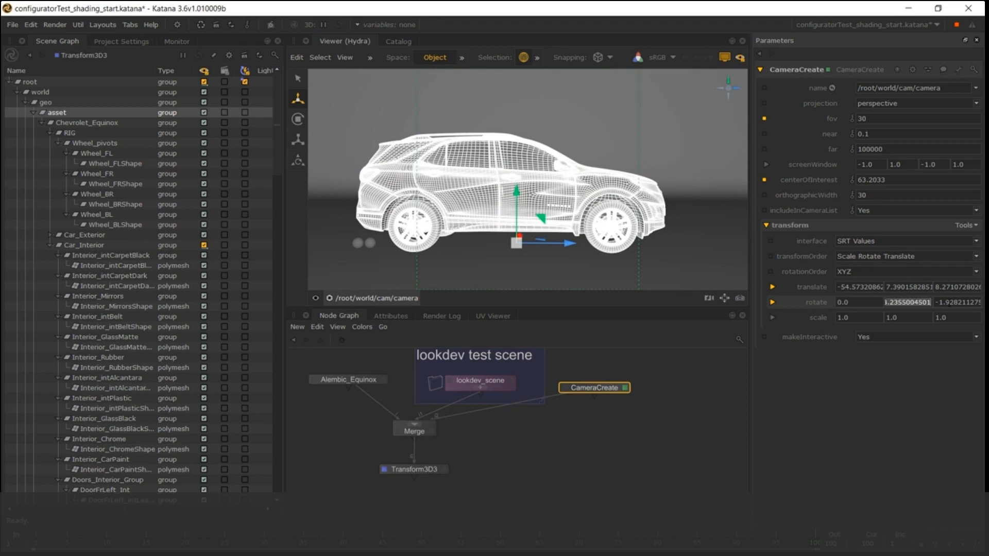
text(-90)
key(Tab)
text(0)
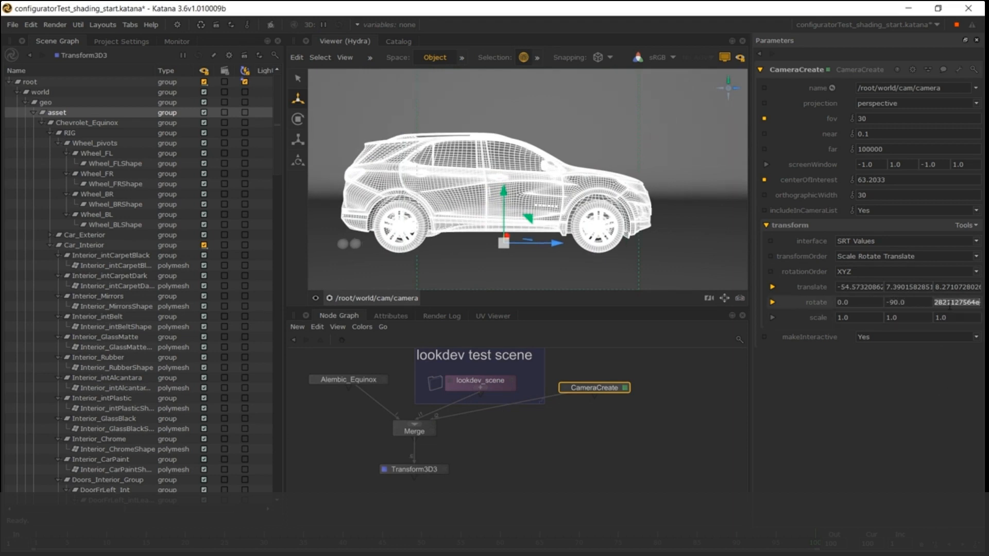
key(Return)
Pan and dolly the camera in to about -47.35, 7.44, 6.12 so that the car's side profile fills the frame
mouse_move(573, 227)
alt+middle_down()
mouse_move(613, 229)
mouse_move(591, 227)
alt+middle_up()
scroll(605, 226, up, 3)
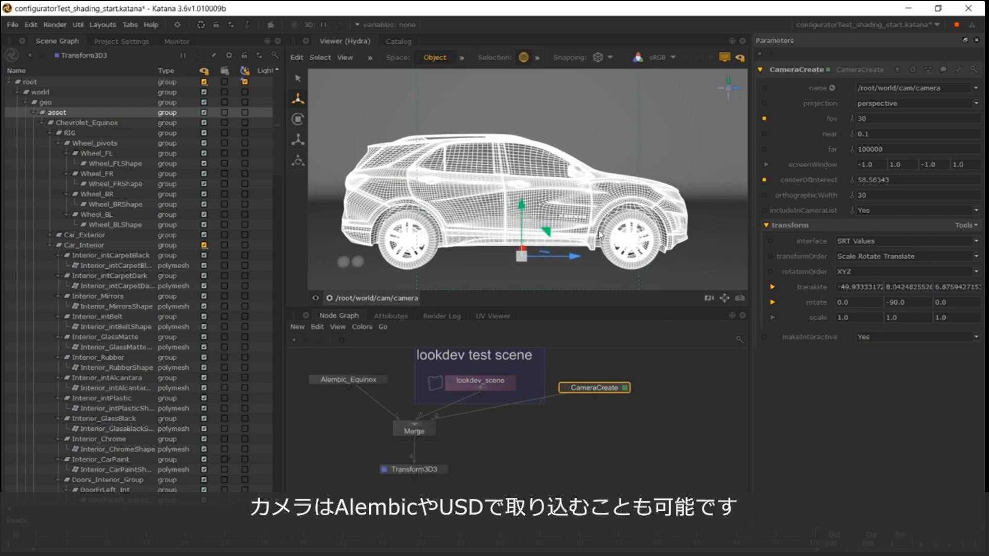
scroll(613, 229, up, 2)
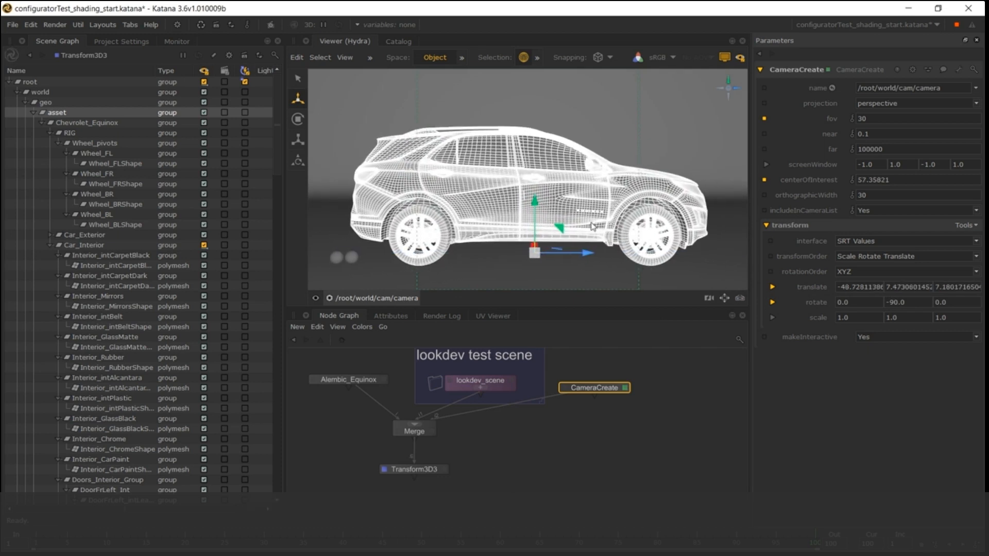
scroll(592, 226, up, 3)
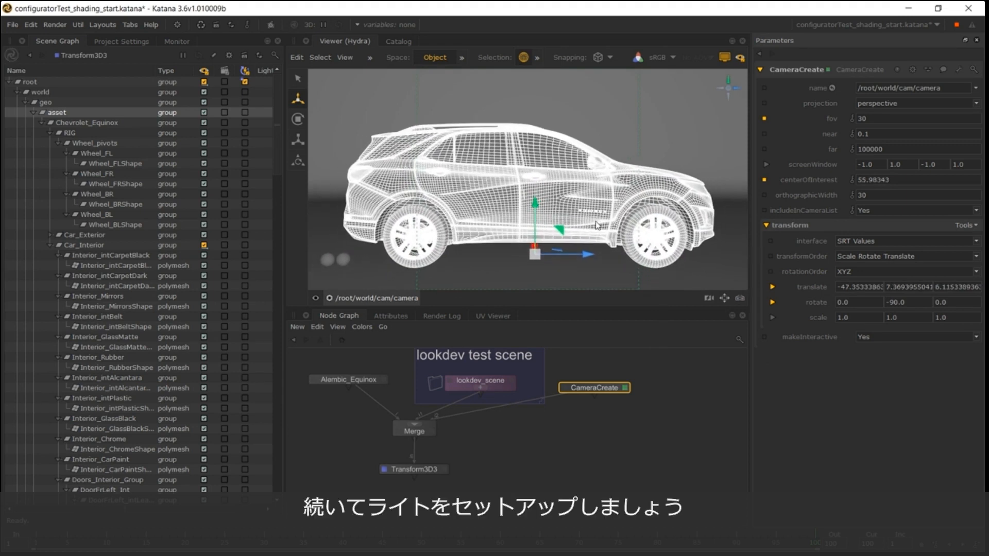
alt+middle_drag(596, 225, 597, 227)
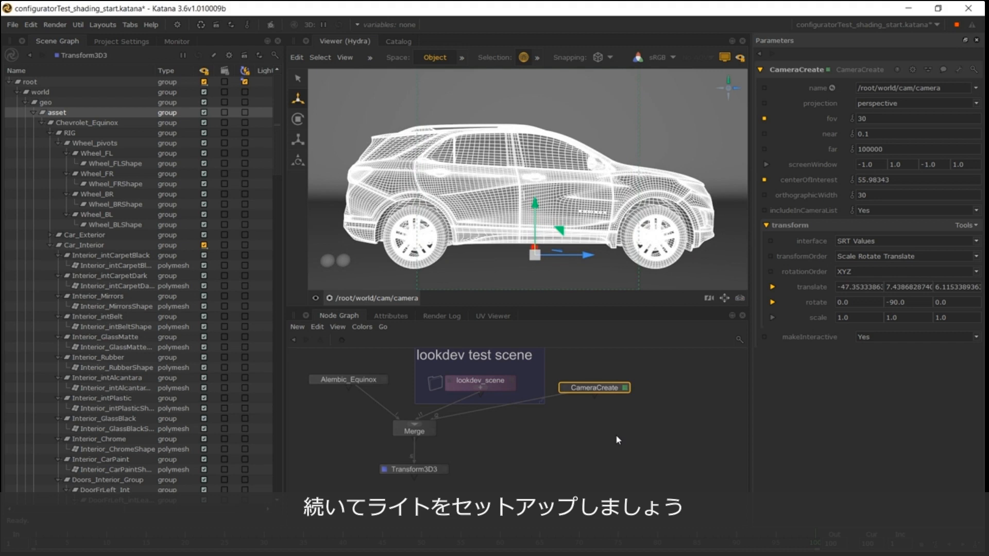
Add a GafferThree node directly below Transform3D3 and connect it to that node's output
click(590, 483)
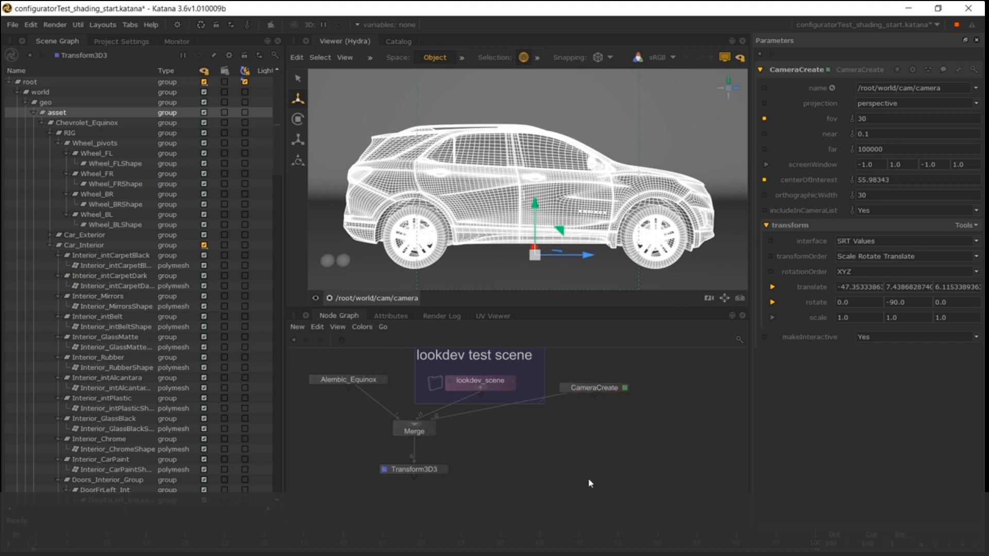
scroll(452, 457, down, 2)
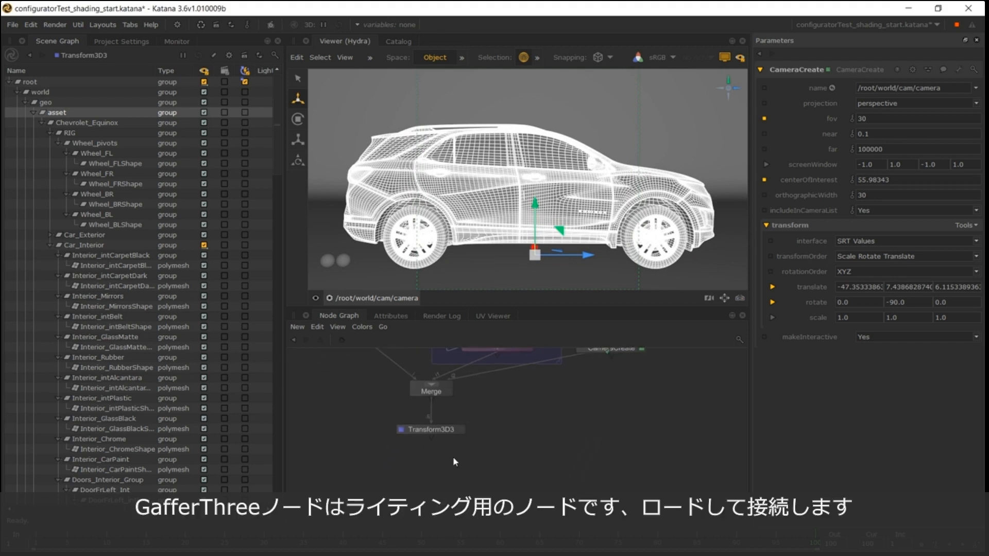
key(Tab)
text(gaf)
key(Return)
click(438, 462)
Edit the GafferThree node and add a 3Delight environment light to its light list
key(e)
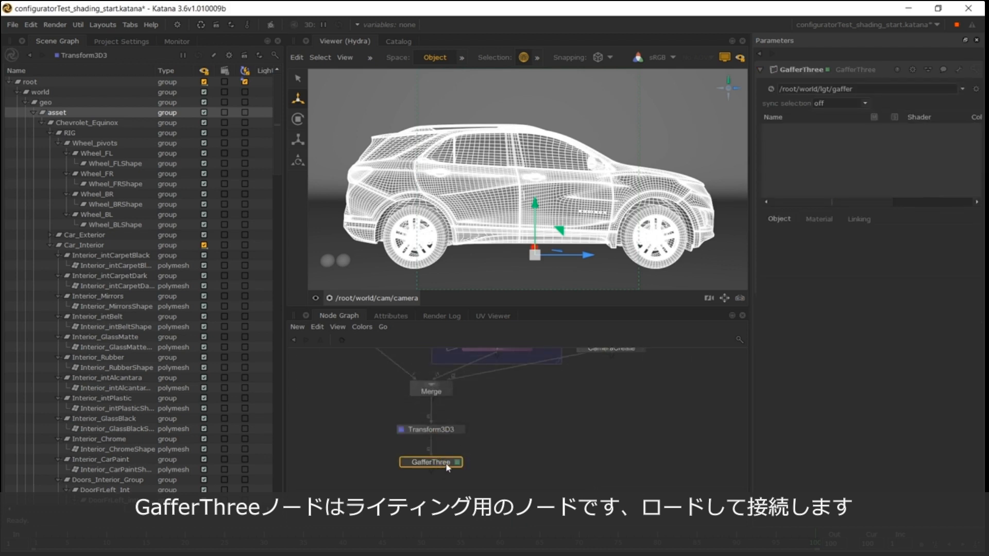
right_click(817, 146)
mouse_move(841, 164)
click(736, 201)
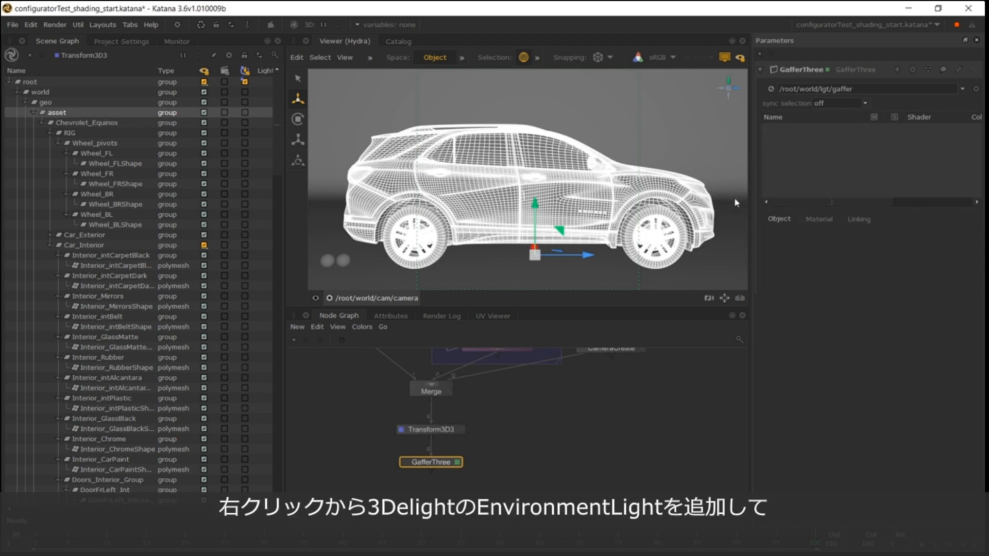
Load skylit_garage_4k.hdr as the image of the envLight's dlEnvironmentShader material
click(818, 219)
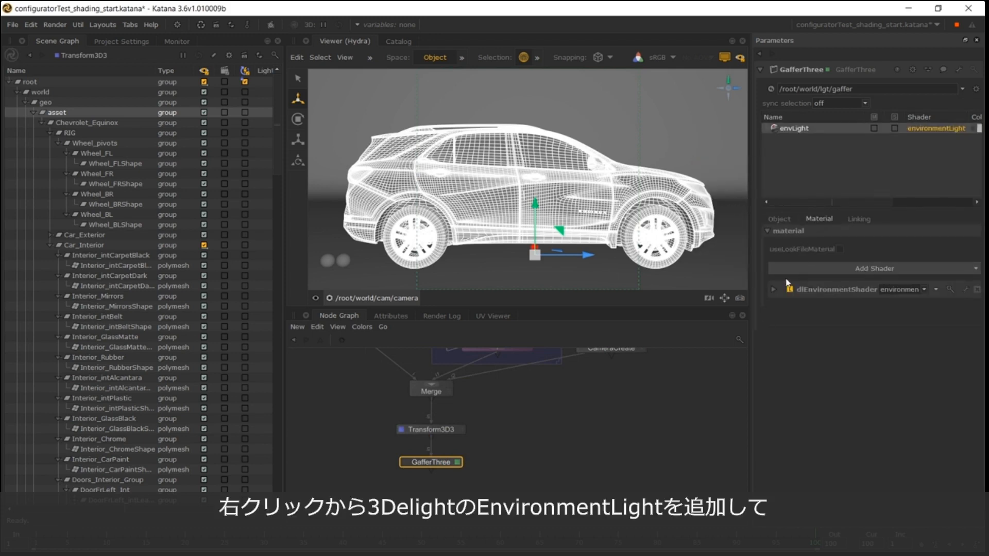
click(773, 290)
click(975, 307)
click(896, 319)
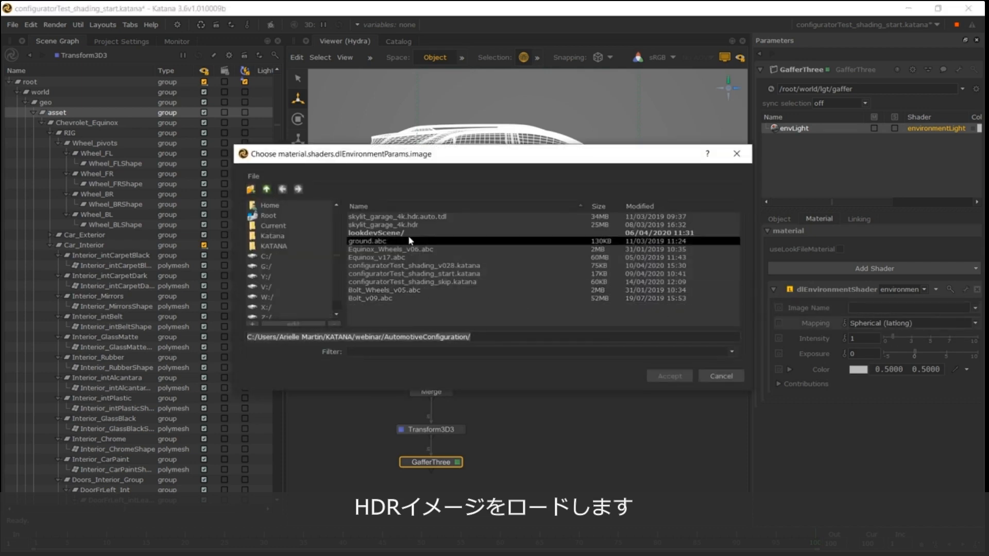
click(391, 225)
click(670, 376)
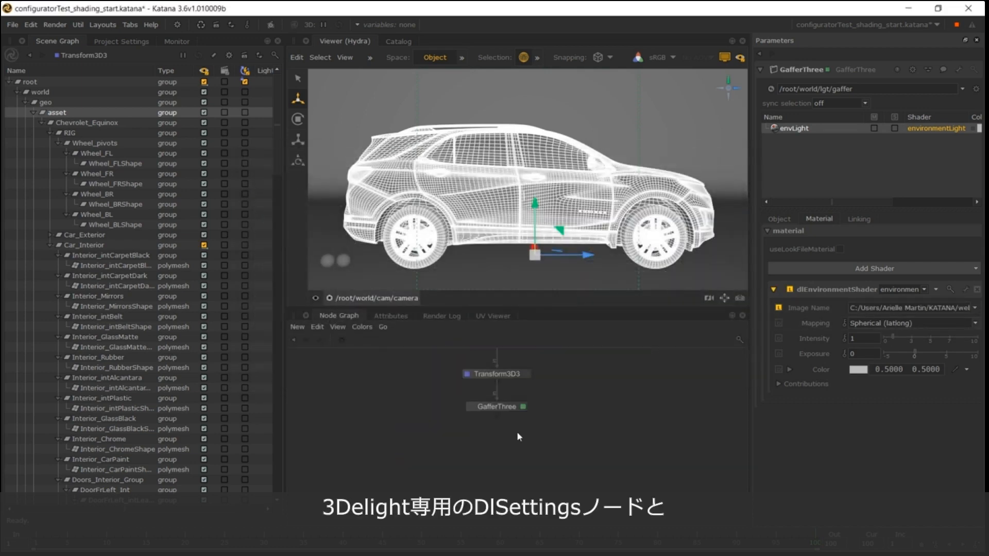
Add a DlSettings node below GafferThree and connect it to the GafferThree output
key(Tab)
text(dls)
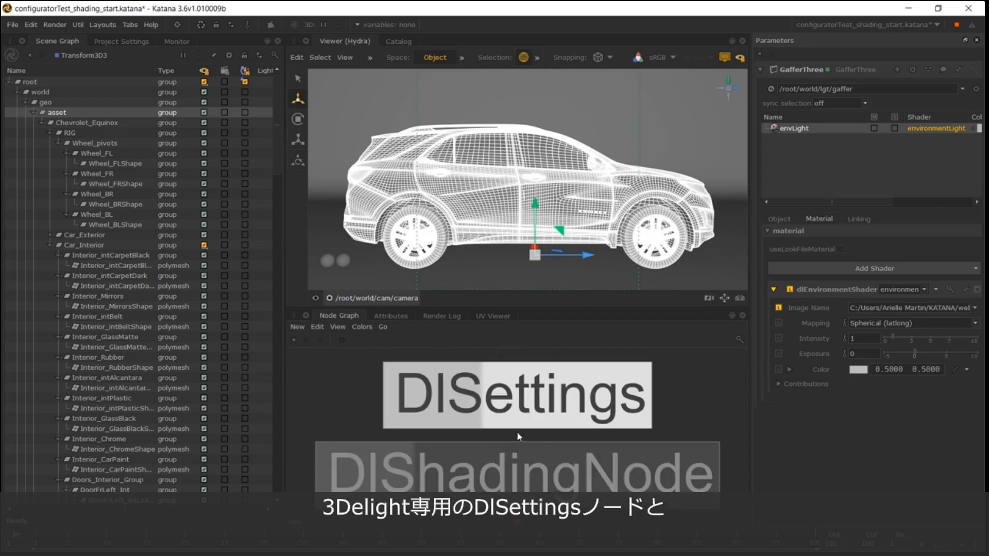
click(531, 420)
click(497, 439)
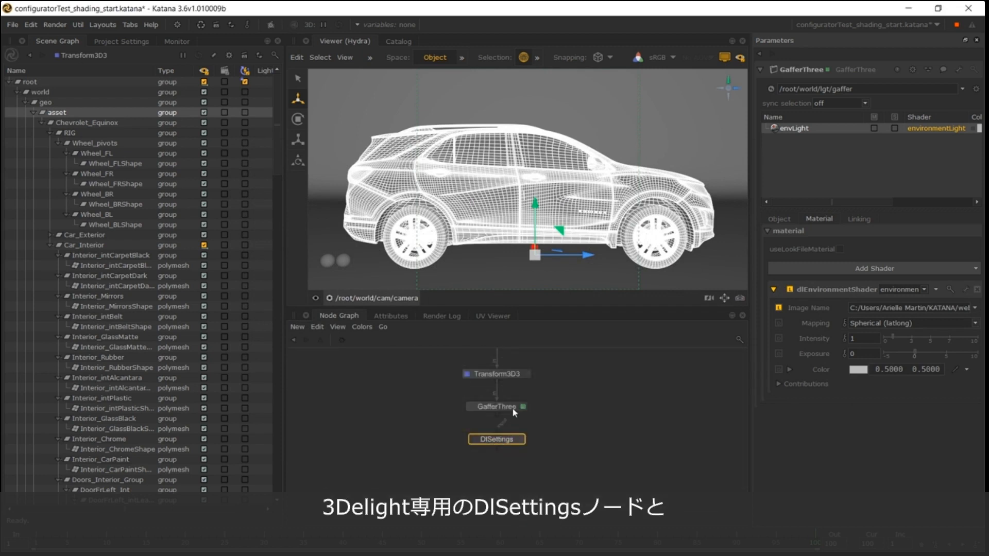
click(497, 412)
click(503, 440)
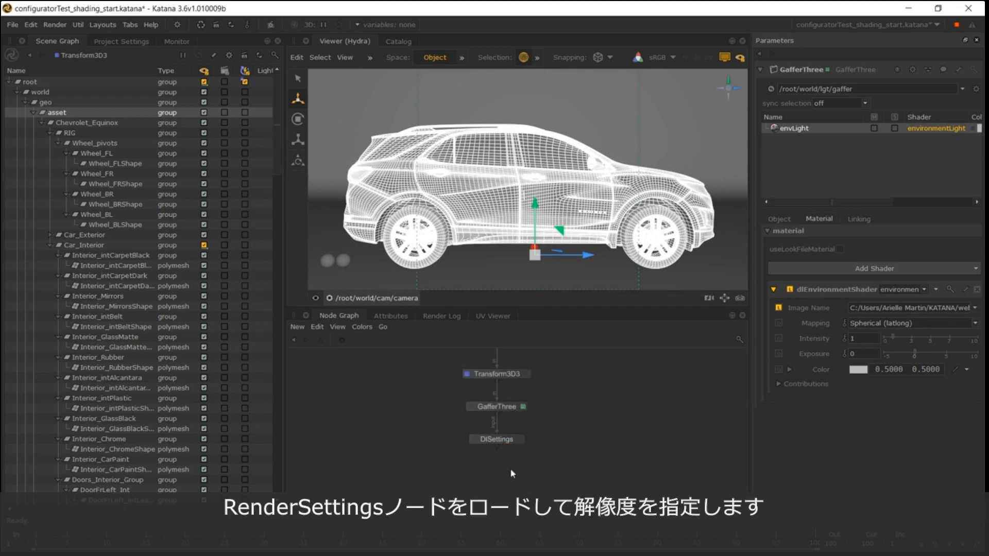
Add a RenderSettings node below DlSettings and connect it to the DlSettings output
key(Tab)
text(render)
key(Return)
click(497, 463)
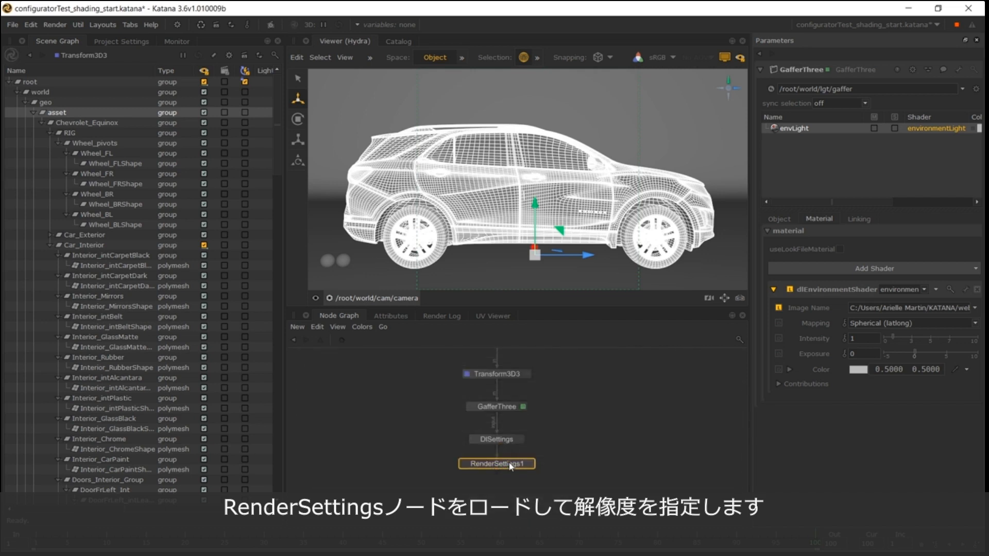
Set the RenderSettings1 resolution to HD and adjustScreenWindow to Adjust width to match resolution
key(v)
key(e)
click(892, 129)
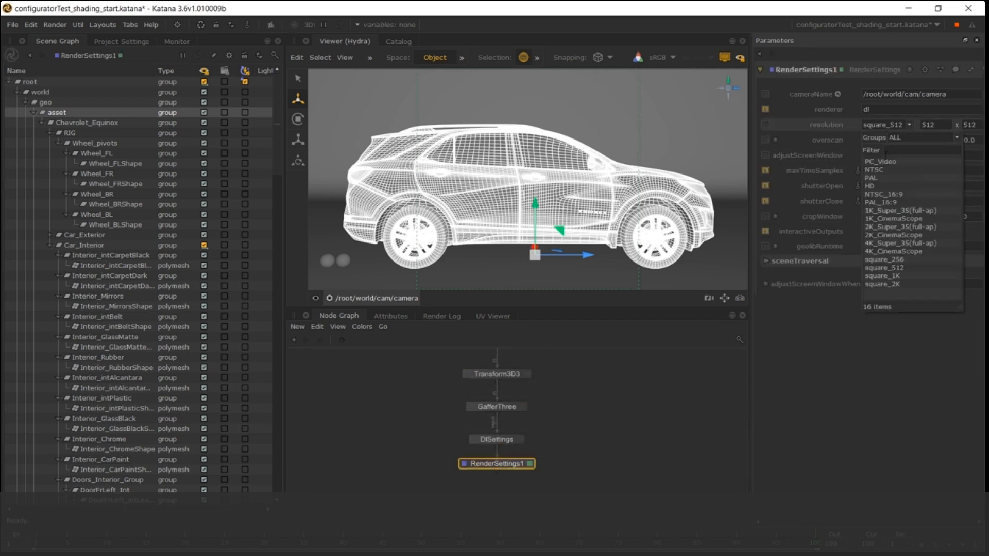
click(886, 186)
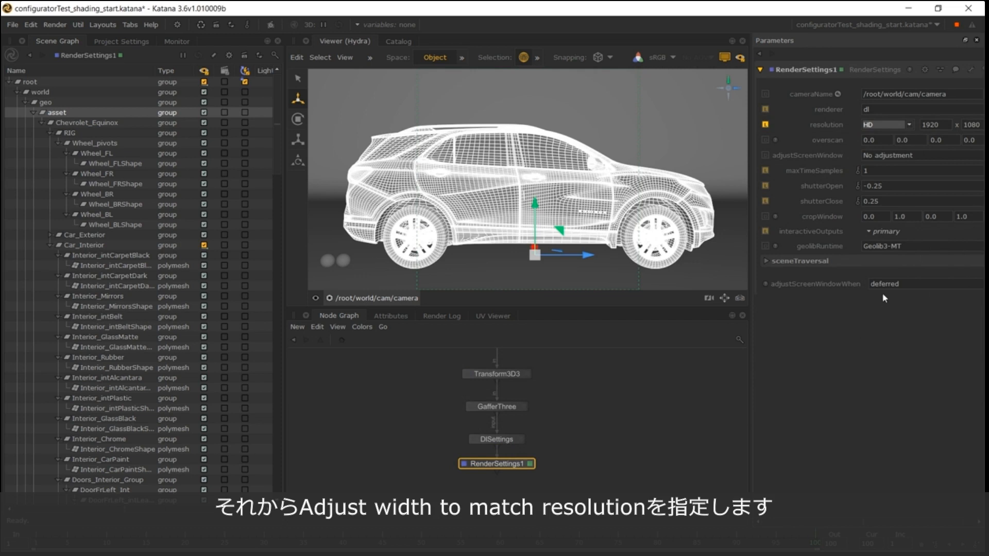
click(897, 157)
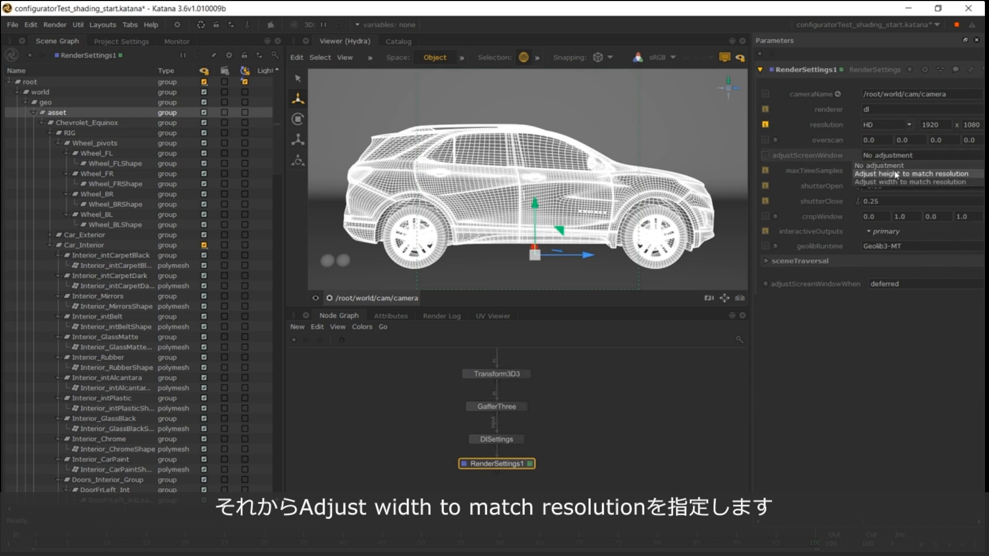
click(909, 181)
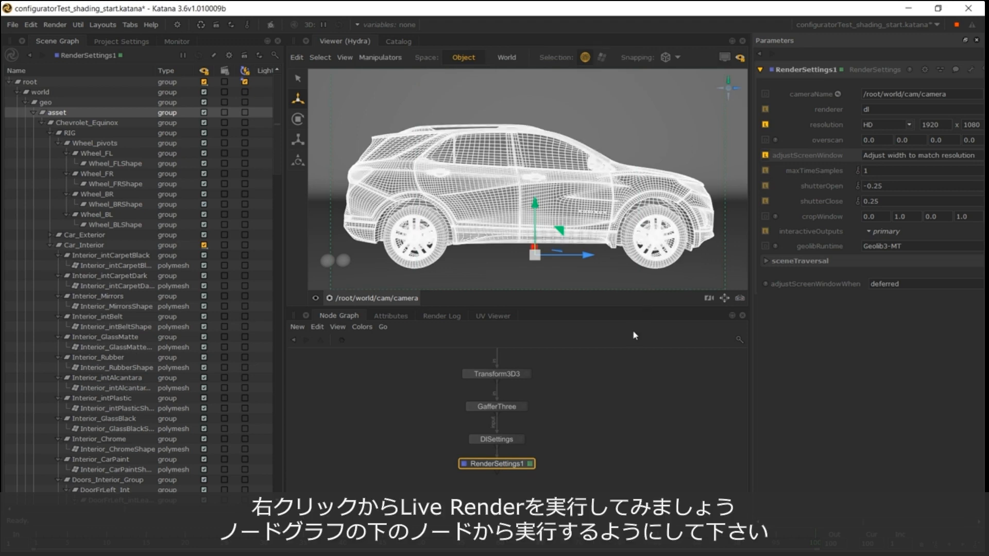
Start a live render from the RenderSettings1 node at the end of the node graph
click(627, 374)
right_click(508, 474)
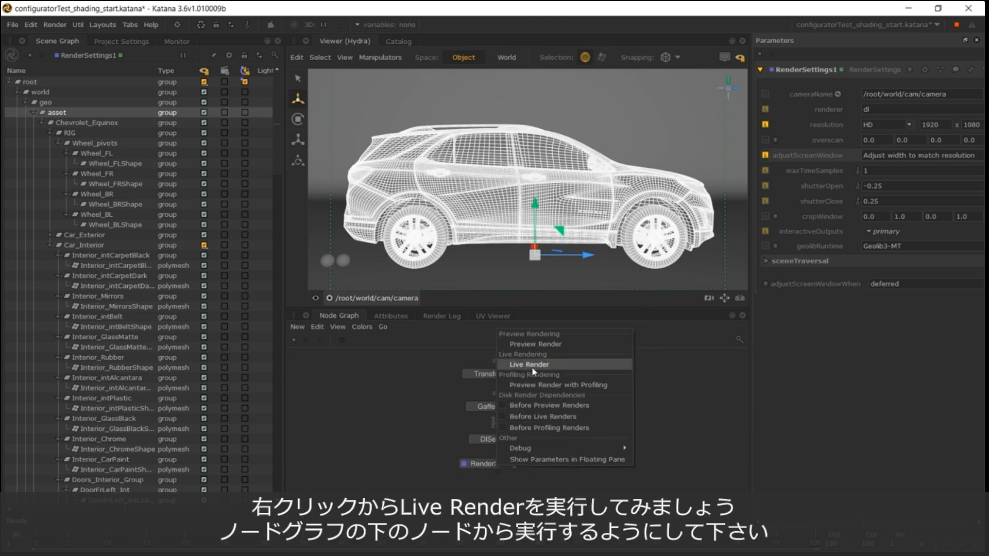
click(536, 369)
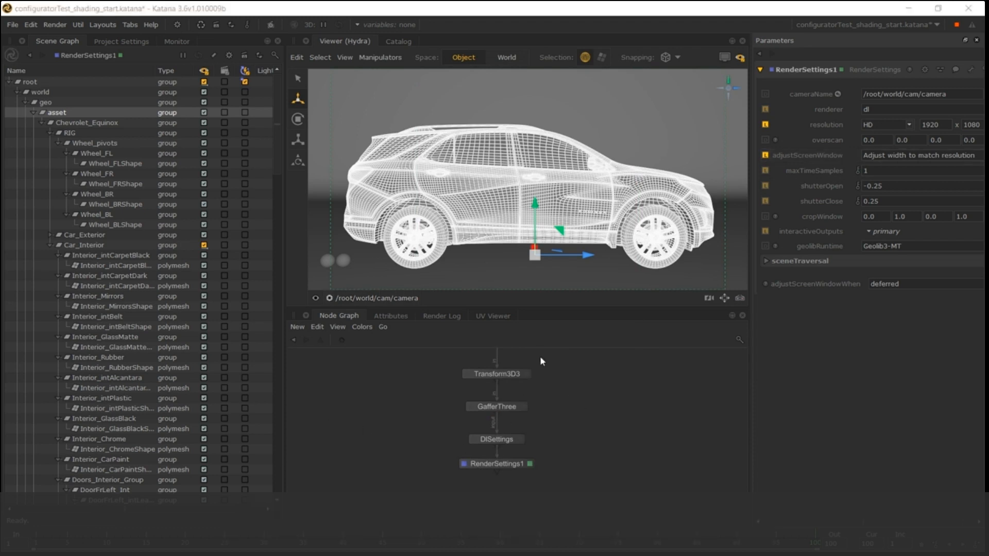
Show the live render in the Monitor and overlay it on the car in the Hydra viewer
scroll(551, 421, down, 5)
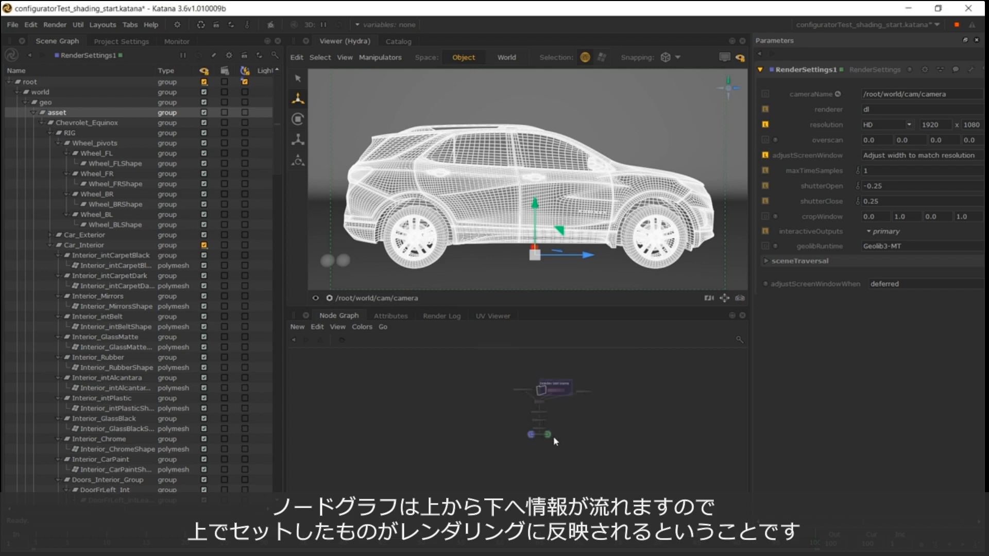
scroll(552, 430, up, 3)
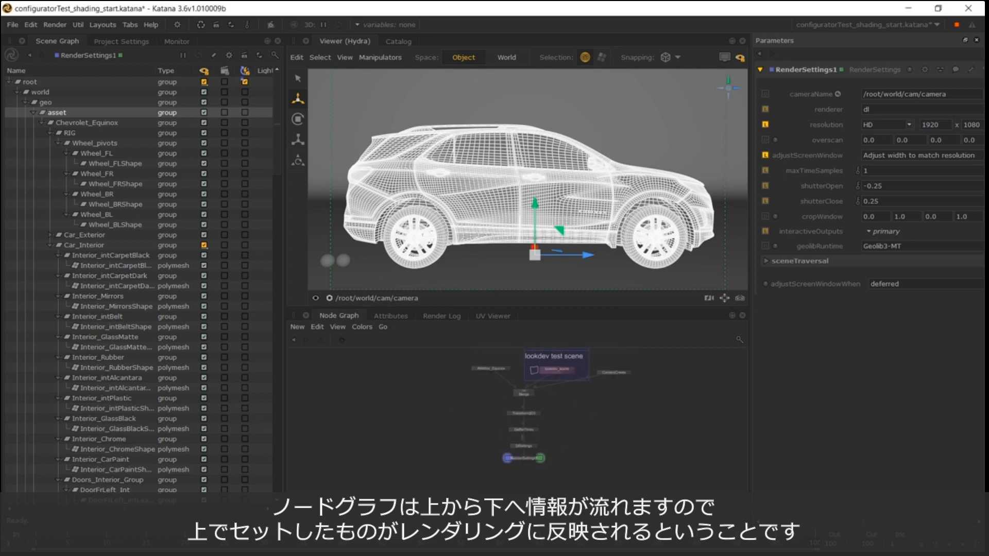
middle_drag(552, 449, 552, 451)
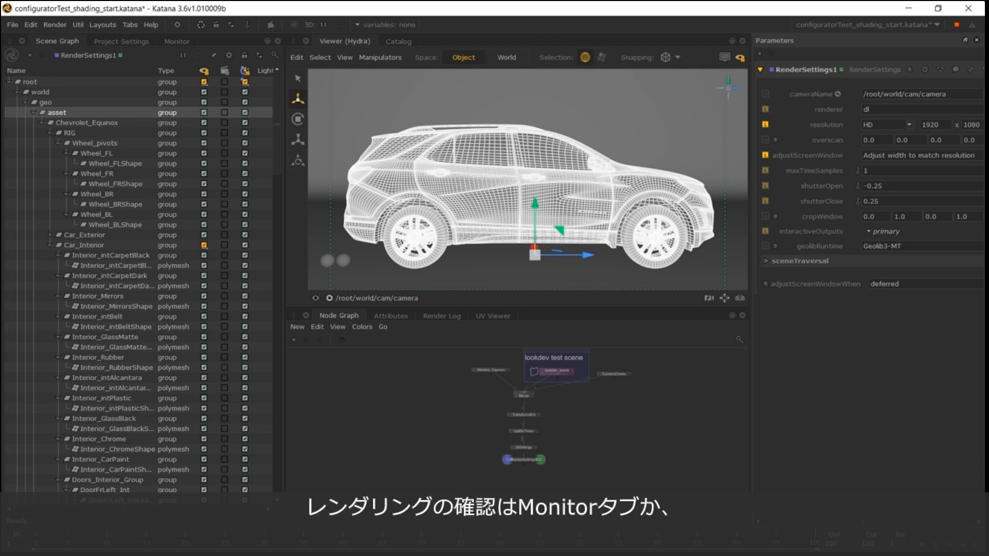
click(180, 42)
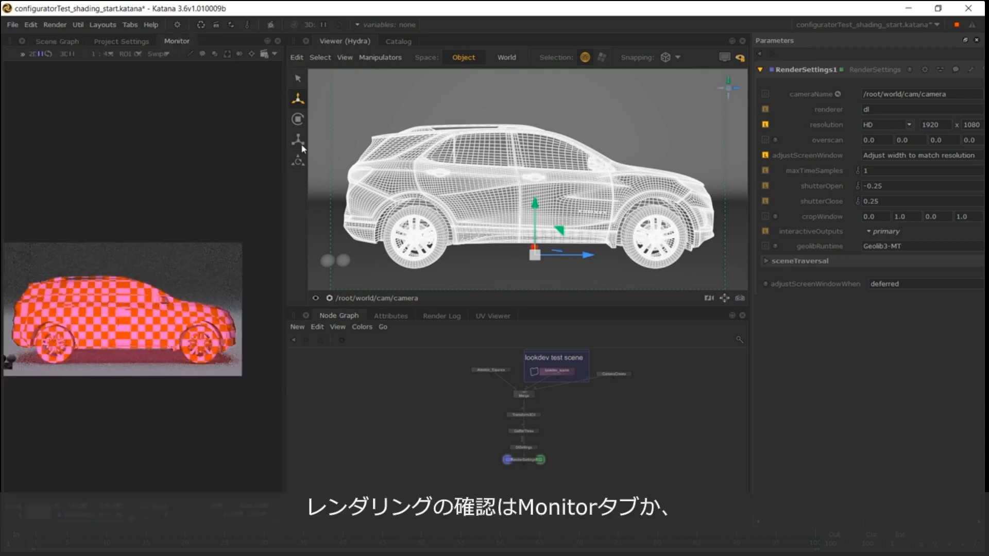
click(723, 60)
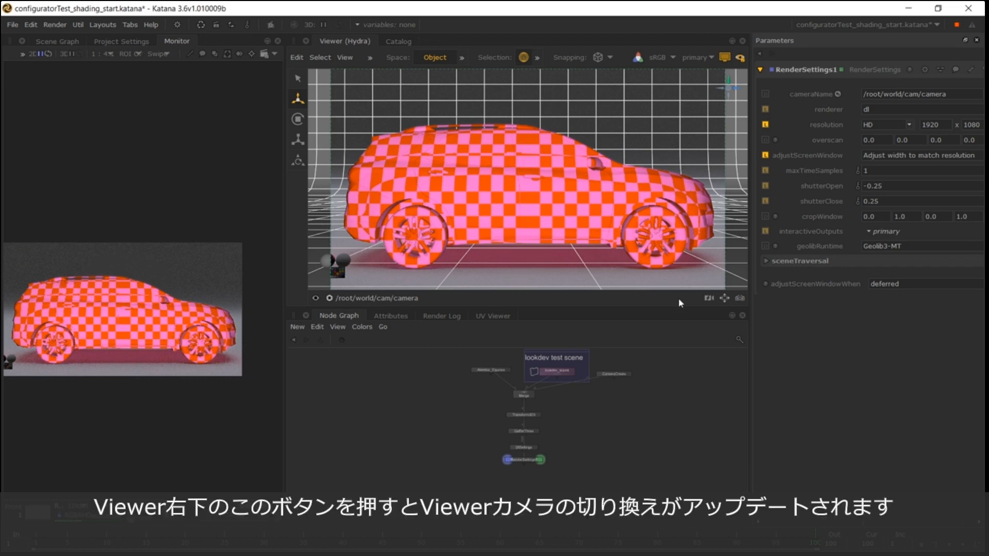
Try making the live render follow the viewer camera by orbiting around the car in the persp view
click(709, 298)
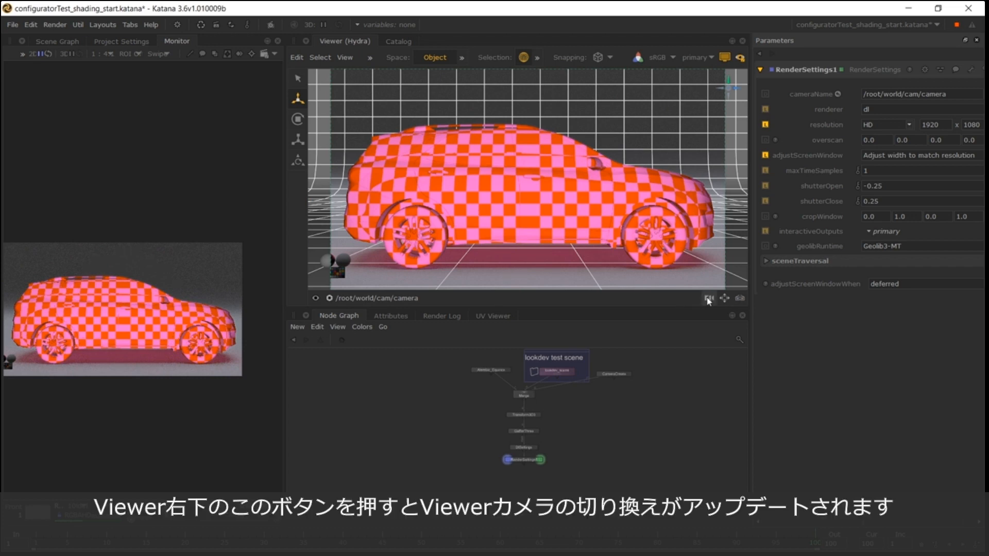
click(379, 298)
click(392, 344)
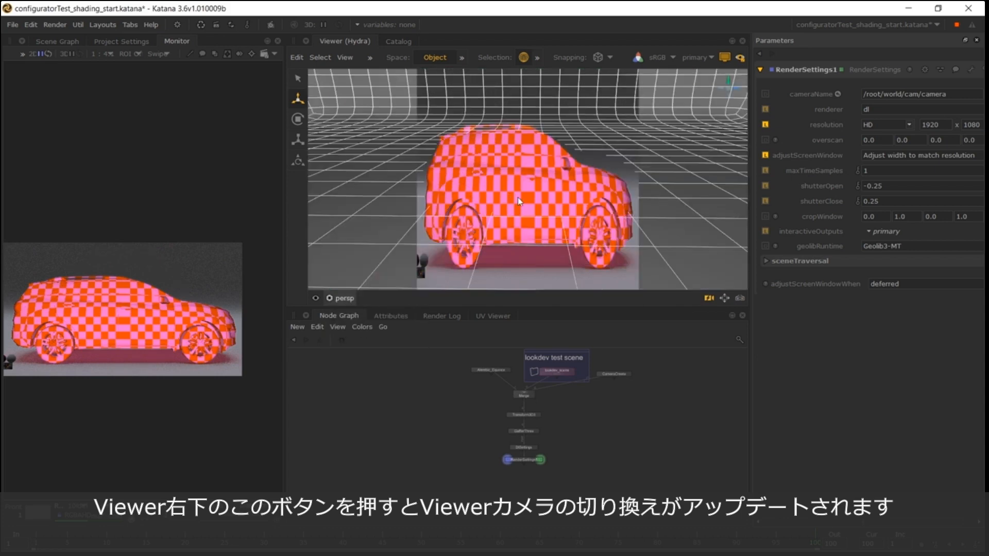
alt+drag(518, 197, 538, 203)
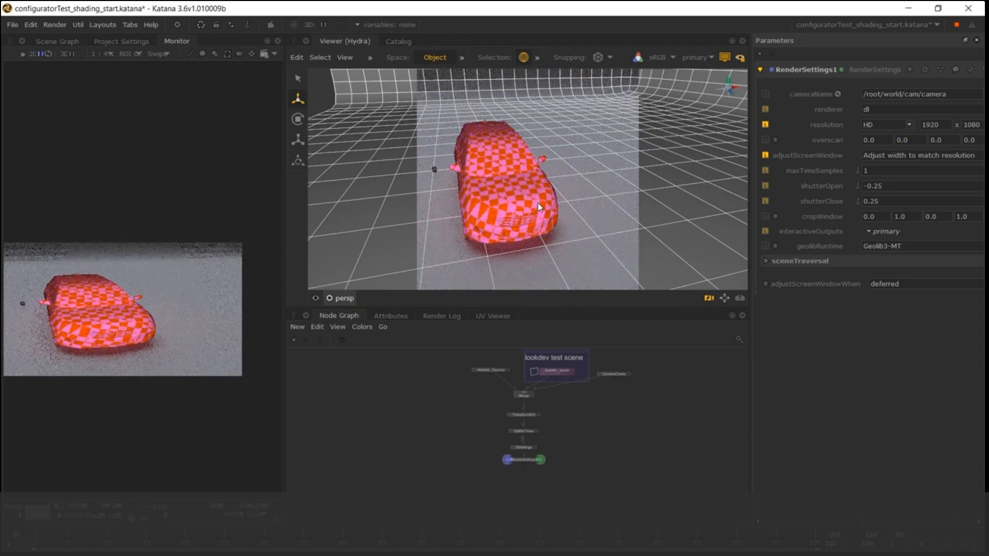
click(709, 298)
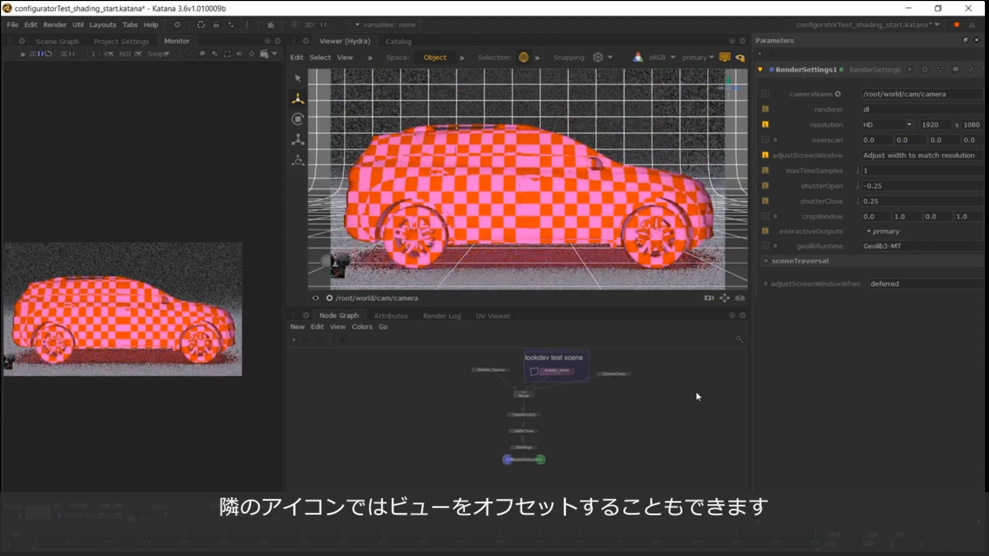
Try offsetting the viewer image with a vertical offset of 0.39 and a zoom of about 0.38
click(725, 298)
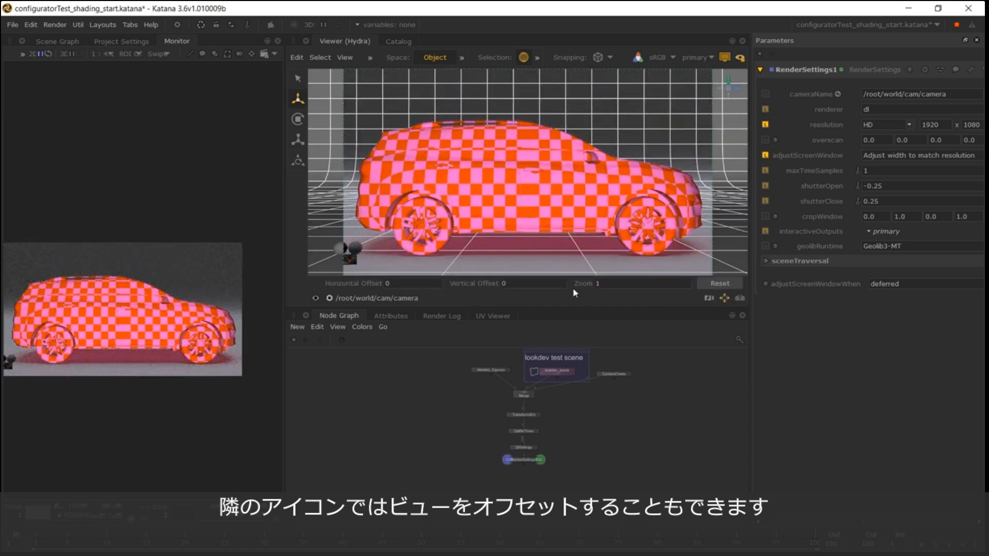
mouse_move(496, 287)
mouse_down()
mouse_move(518, 281)
mouse_move(501, 282)
mouse_up()
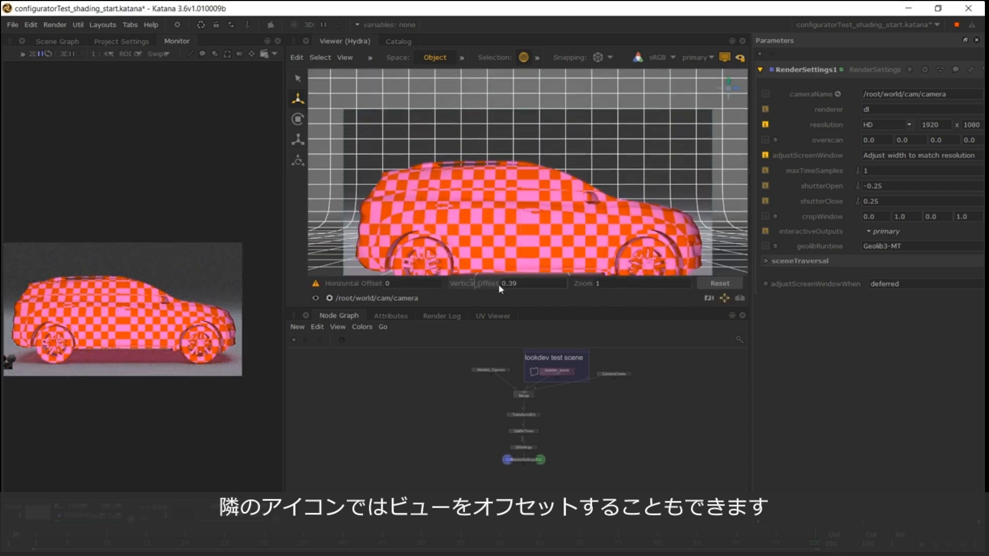
drag(580, 282, 501, 293)
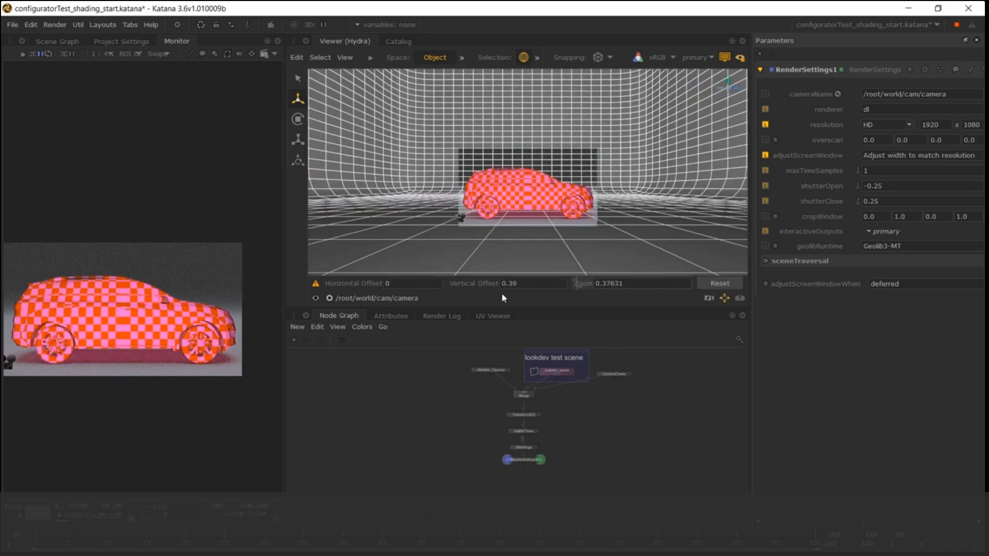
click(723, 300)
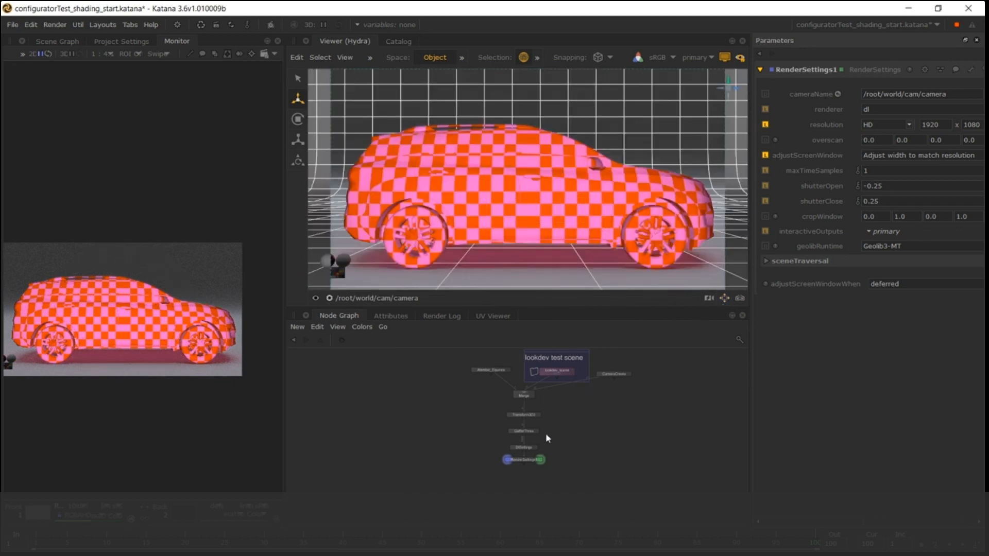
Make room above GafferThree and insert a Material node directly below Transform3D3
scroll(528, 456, up, 3)
drag(567, 475, 518, 403)
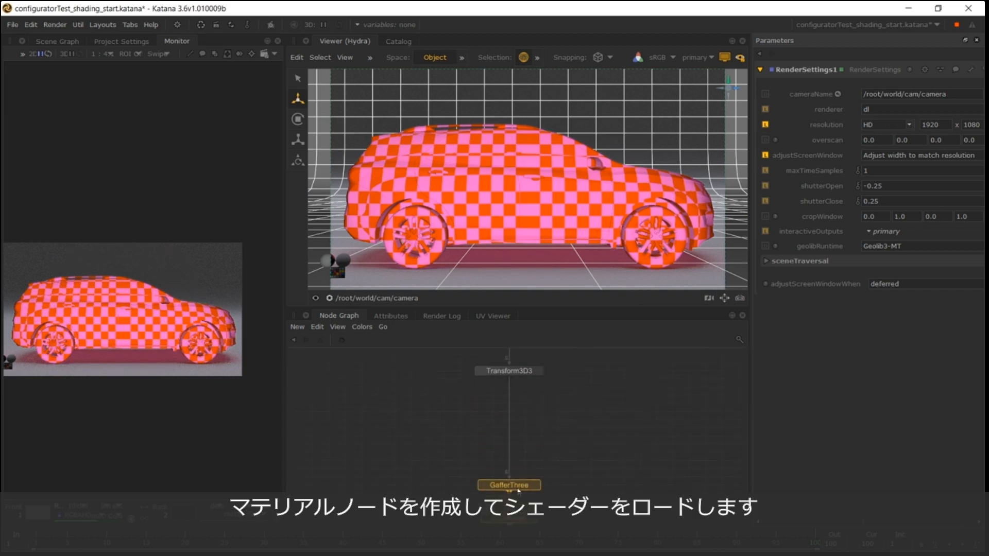
key(Tab)
text(material)
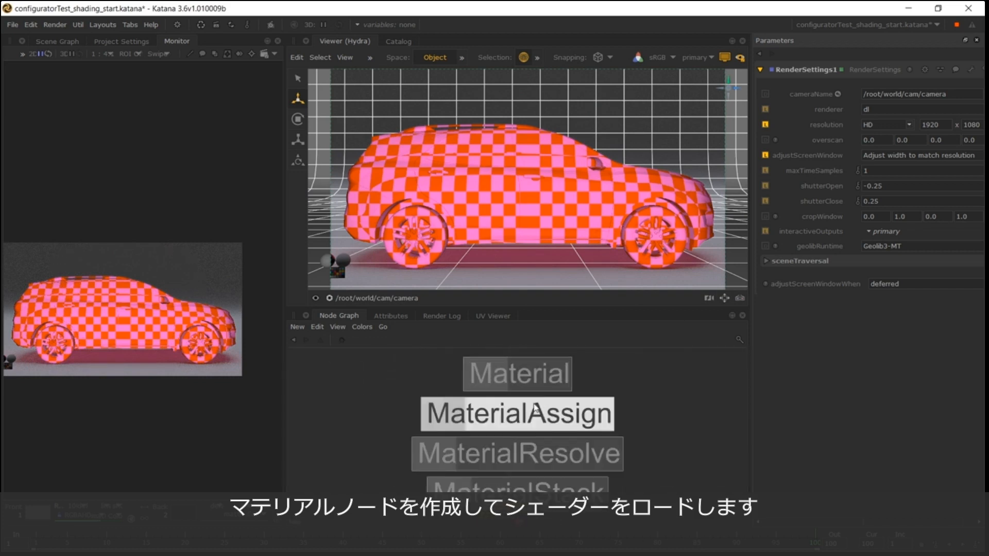
click(517, 375)
click(511, 407)
drag(512, 408, 513, 397)
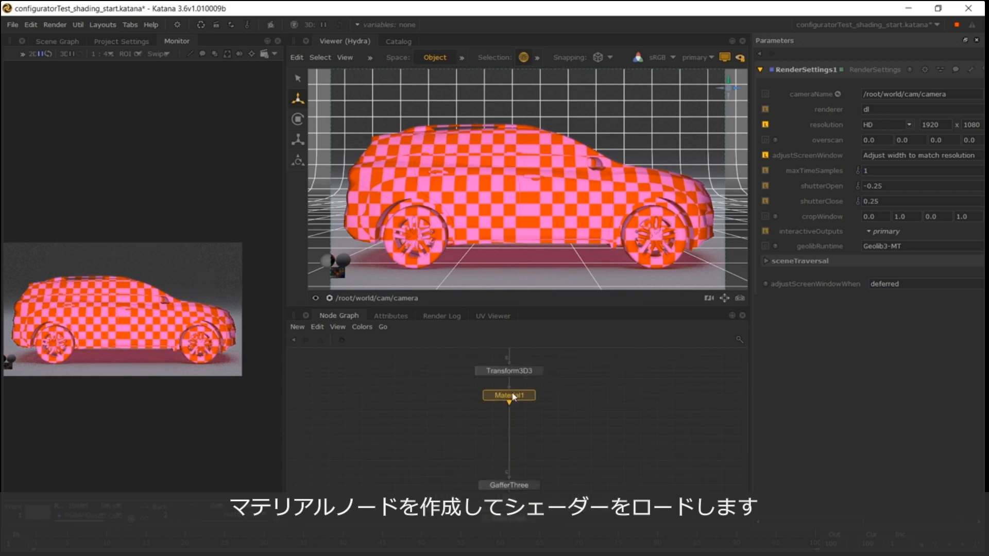
Add a dl surface shader to the Material1 node and choose dlPrincipled as its type
double_click(514, 397)
click(871, 149)
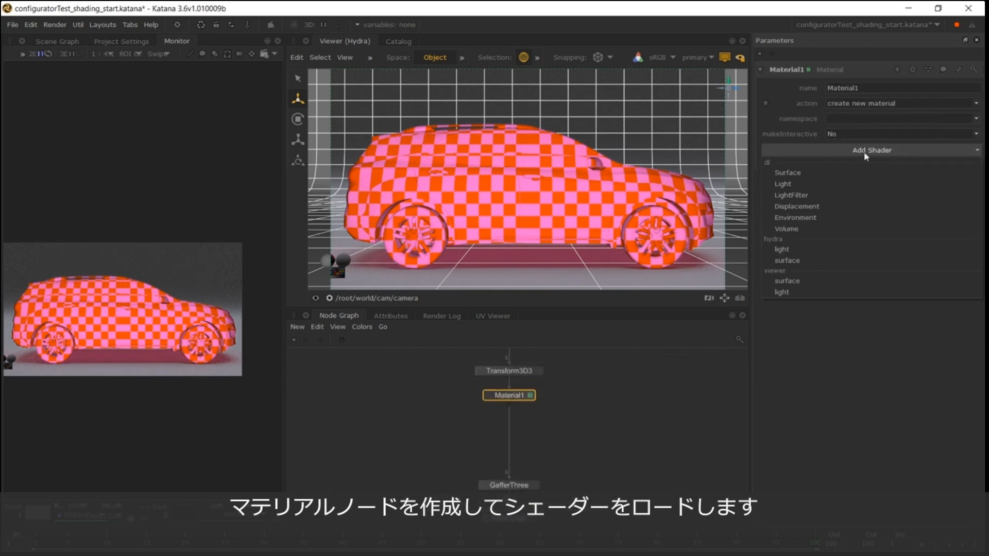
click(875, 169)
click(876, 177)
text(prin)
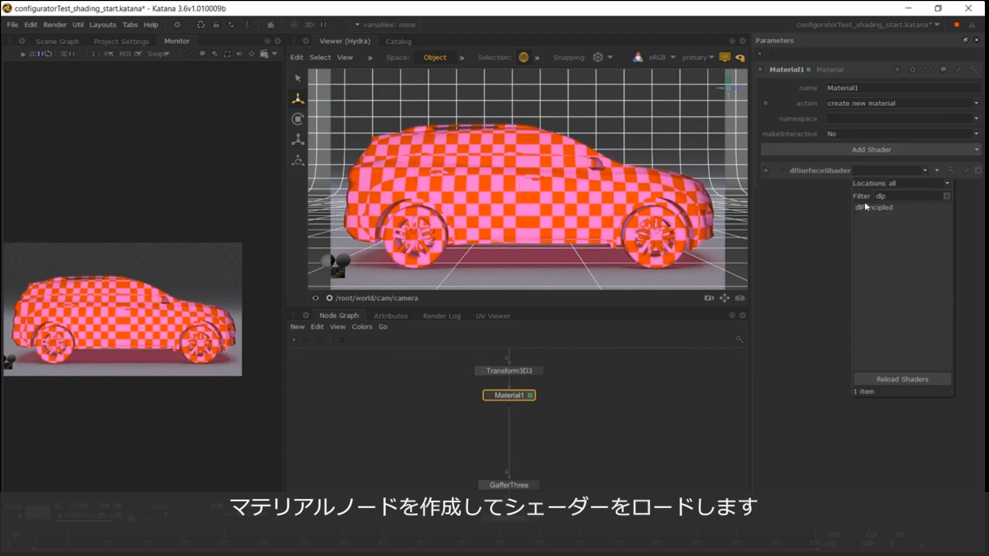
click(864, 206)
Insert a MaterialAssign node between Material1 and GafferThree
key(Tab)
text(material)
key(Down)
key(Return)
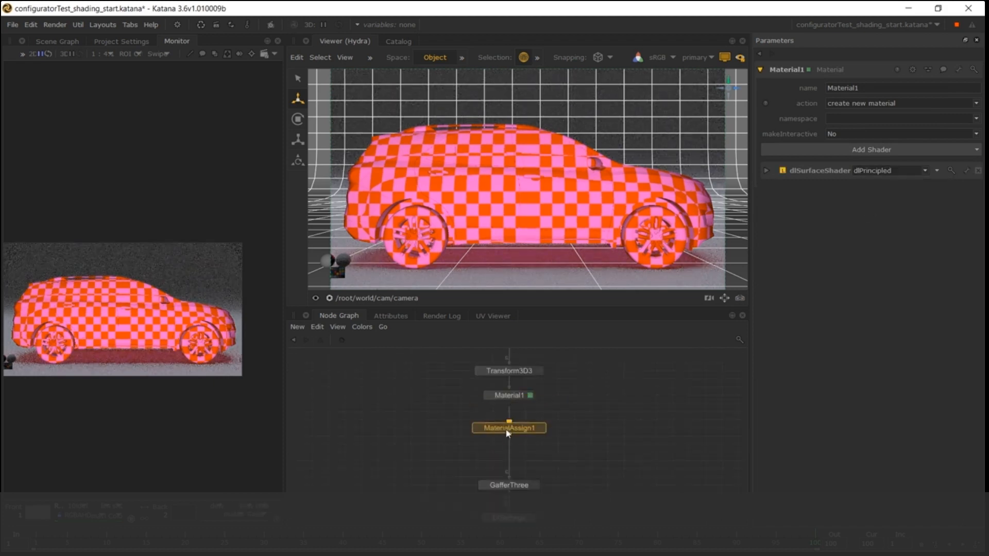
click(509, 420)
Rename the new dlPrincipled material as Material_tmp
click(874, 94)
key(BackSpace)
text(_tmp)
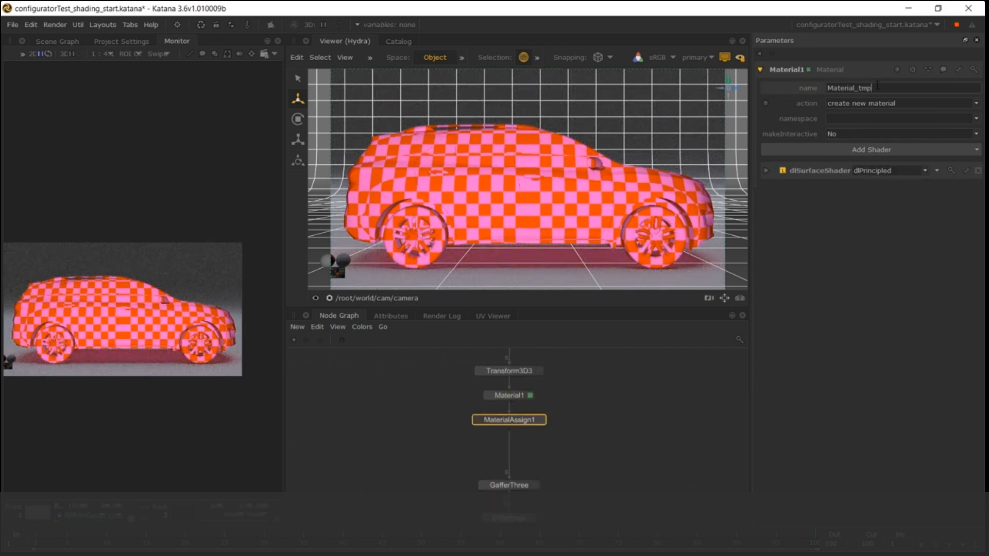
key(Return)
click(676, 466)
In MaterialAssign1, assign /root/materials/Material_tmp to the /root/world/geo/asset location
click(540, 420)
click(57, 42)
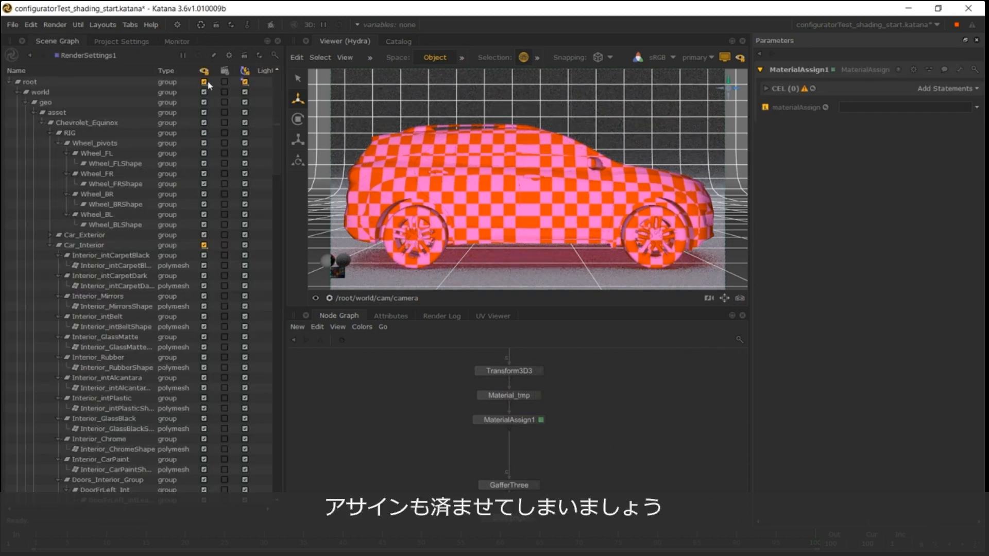
click(49, 93)
click(17, 102)
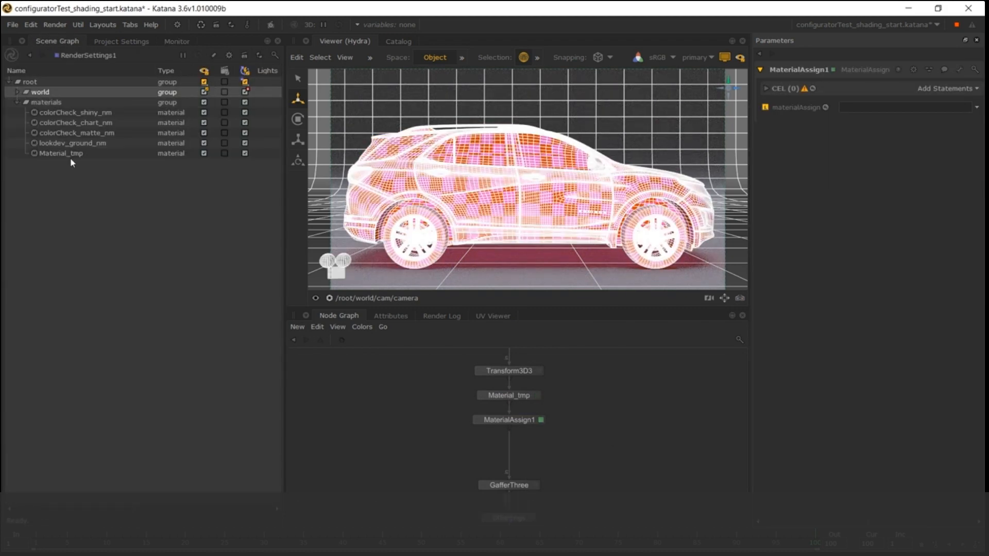
drag(73, 154, 927, 107)
click(17, 92)
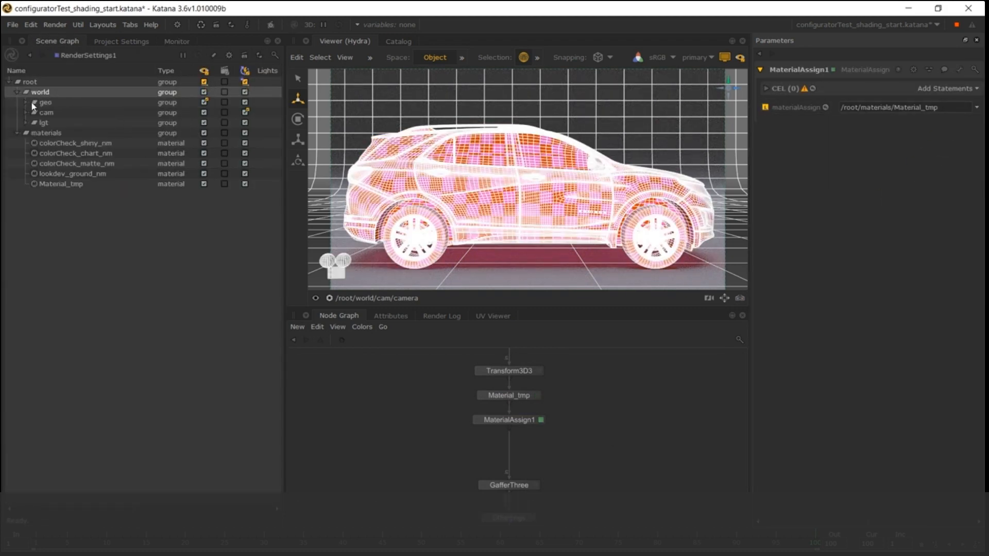
click(31, 103)
drag(56, 113, 945, 88)
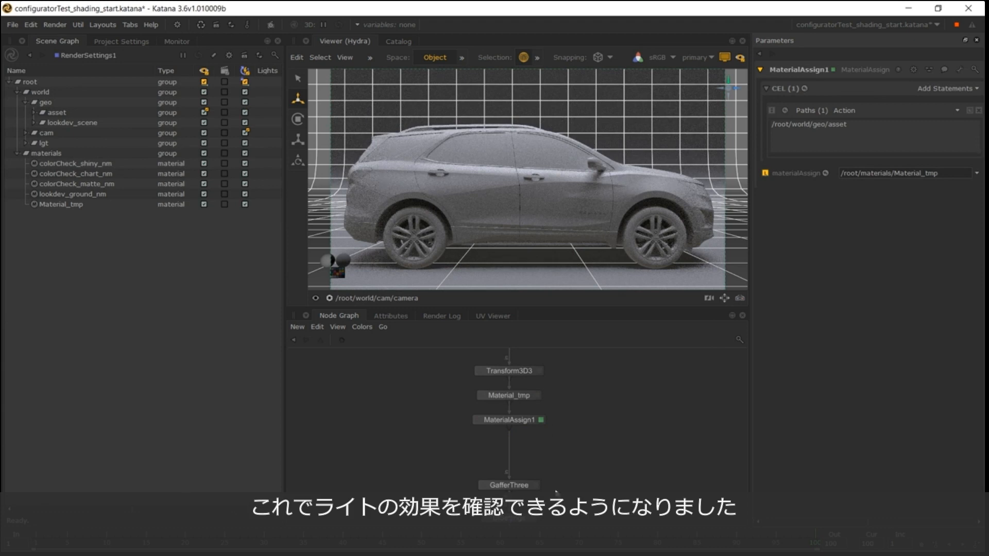
Edit the GafferThree node and add an area light to its light list
middle_drag(557, 491, 536, 444)
click(535, 446)
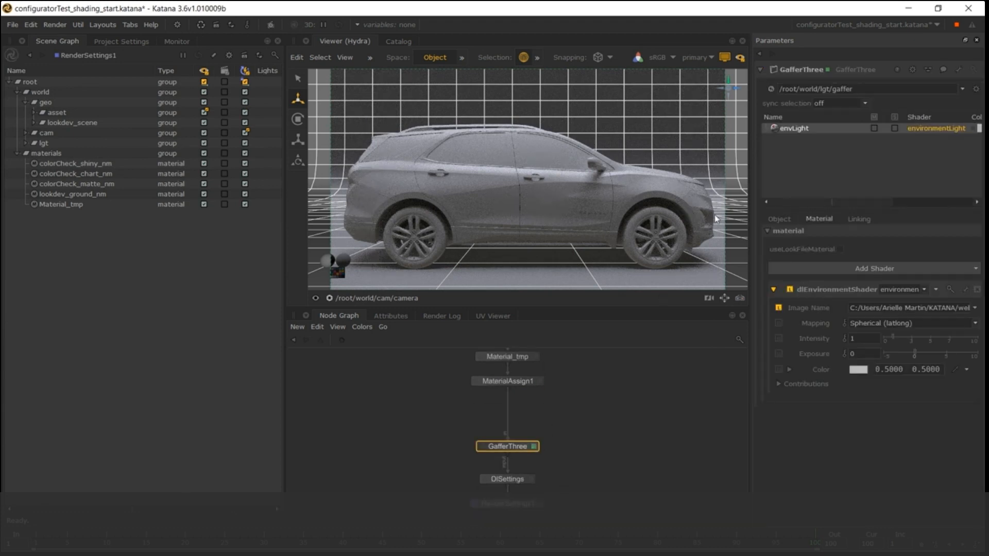
right_click(800, 154)
mouse_move(814, 163)
click(748, 160)
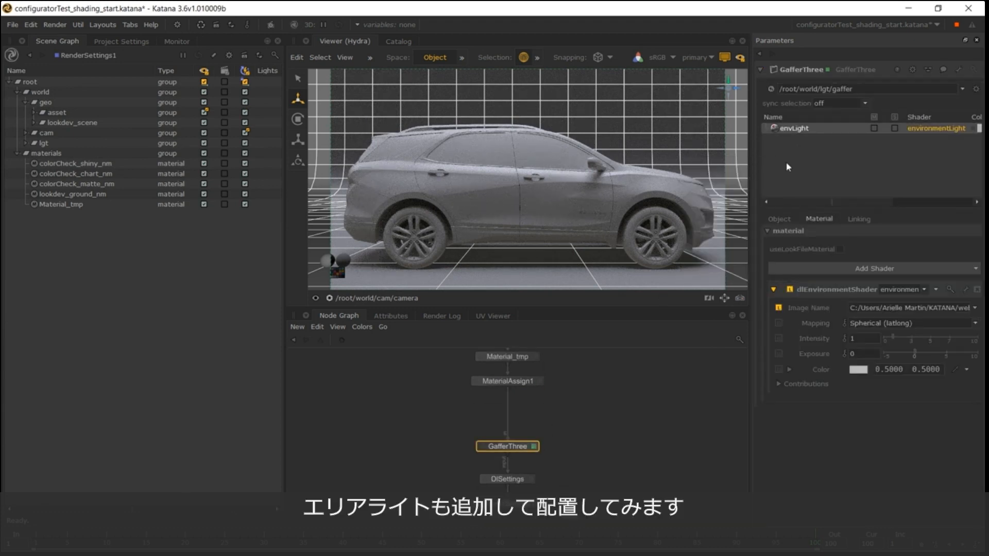
Set GafferThree's sync selection to in/out, then scale and position the areaLight to illuminate the car using the persp view
click(358, 303)
click(360, 357)
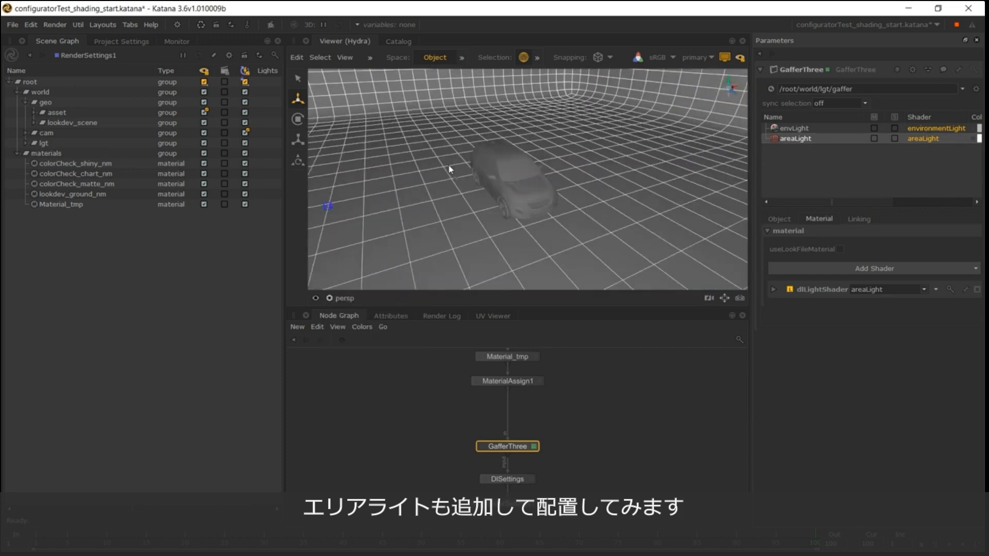
click(836, 103)
drag(585, 181, 497, 156)
key(r)
mouse_move(430, 143)
mouse_down()
mouse_move(397, 153)
mouse_move(442, 130)
mouse_move(430, 144)
mouse_up()
key(e)
key(w)
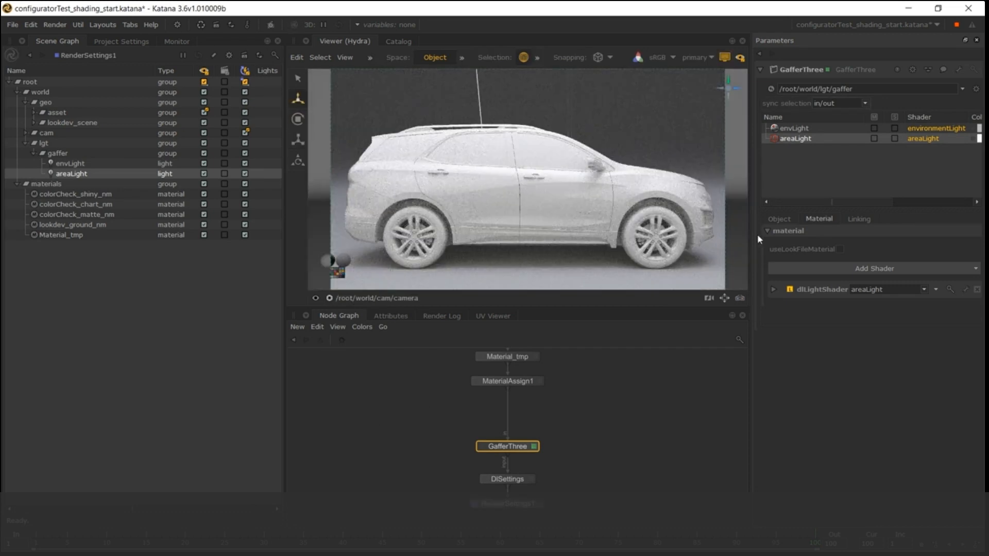
Set the intensity of areaLight in the GafferThree light list to 0.8
drag(752, 237, 682, 237)
double_click(946, 139)
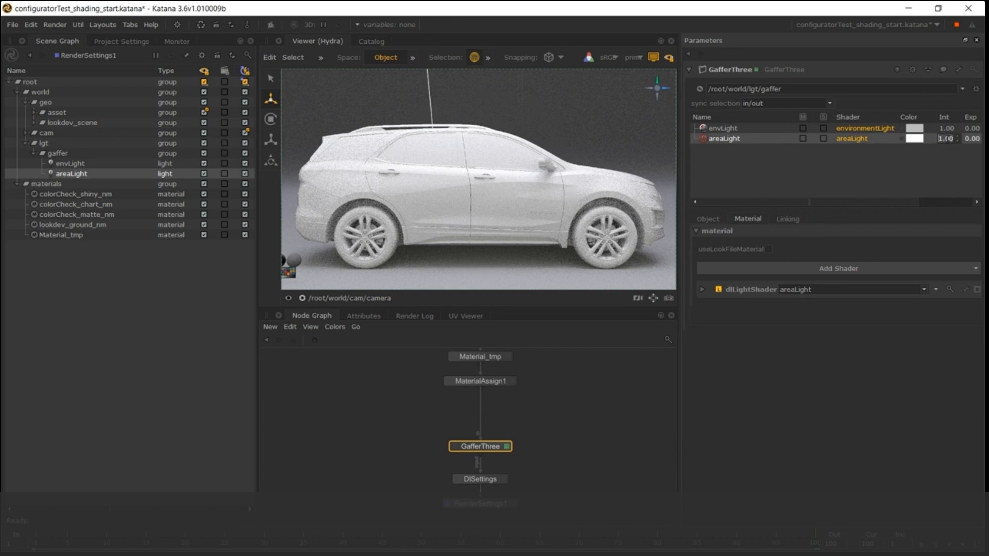
text(0.8)
key(Return)
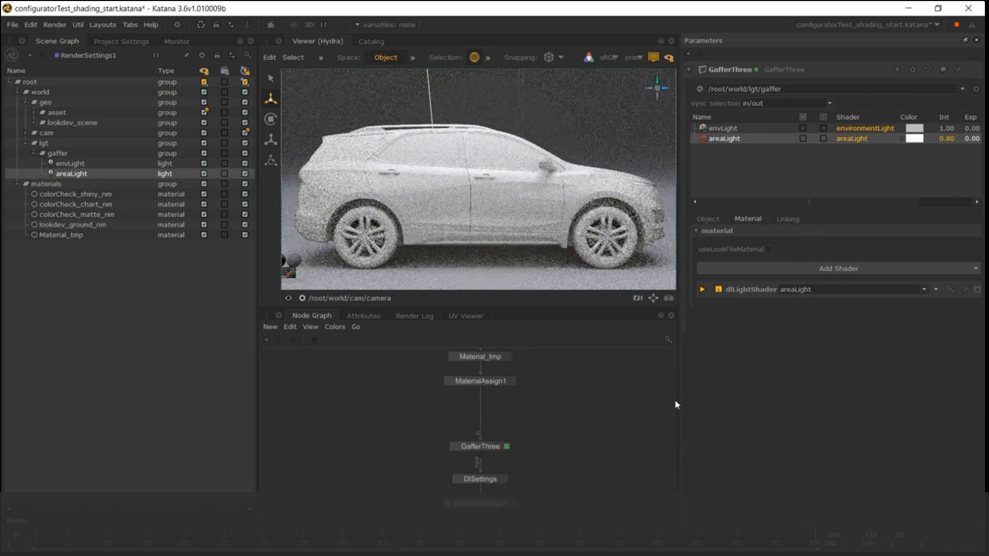
In the DlSettings overrides, enable interactive previewing with Speed Boost and set the sampling reduction to 25%
click(488, 480)
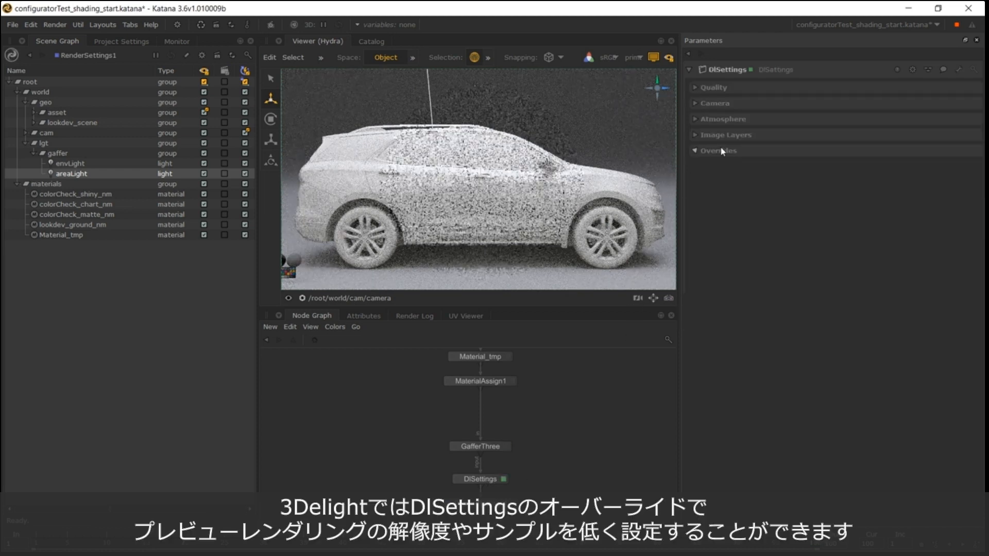
click(718, 150)
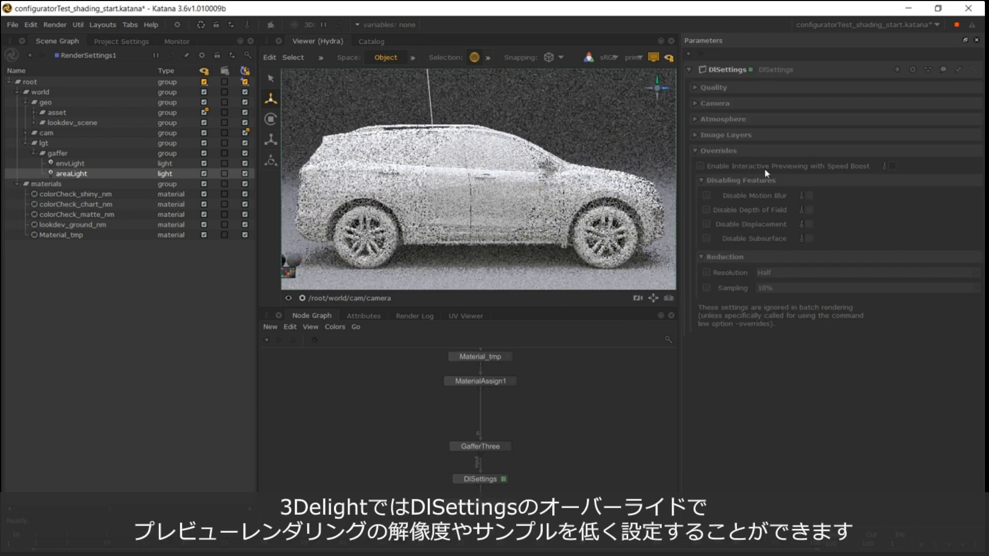
click(892, 166)
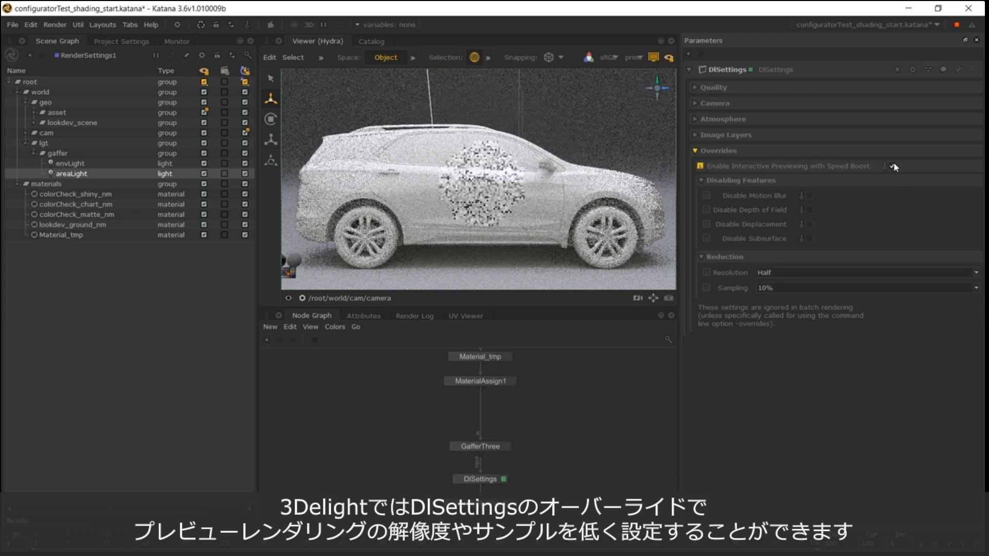
click(775, 288)
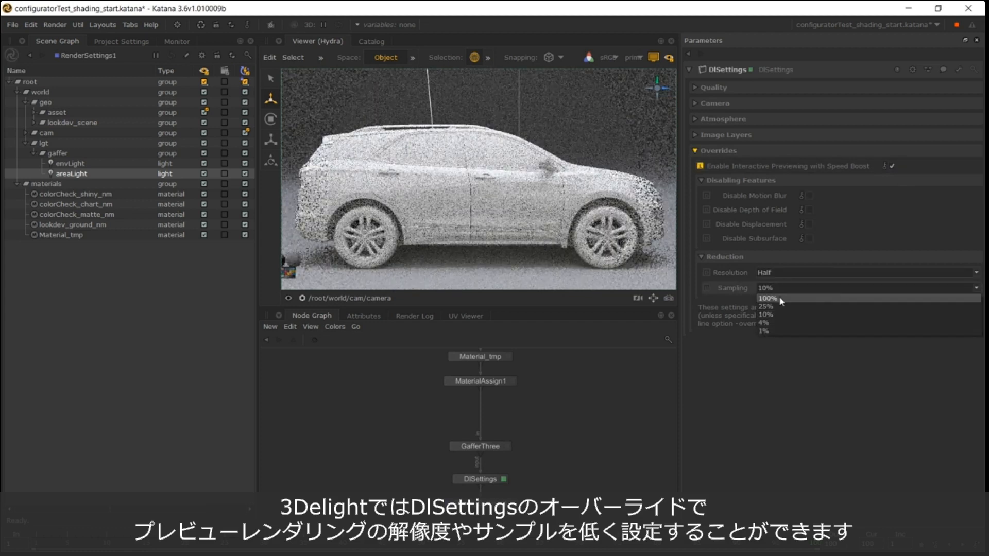
click(778, 304)
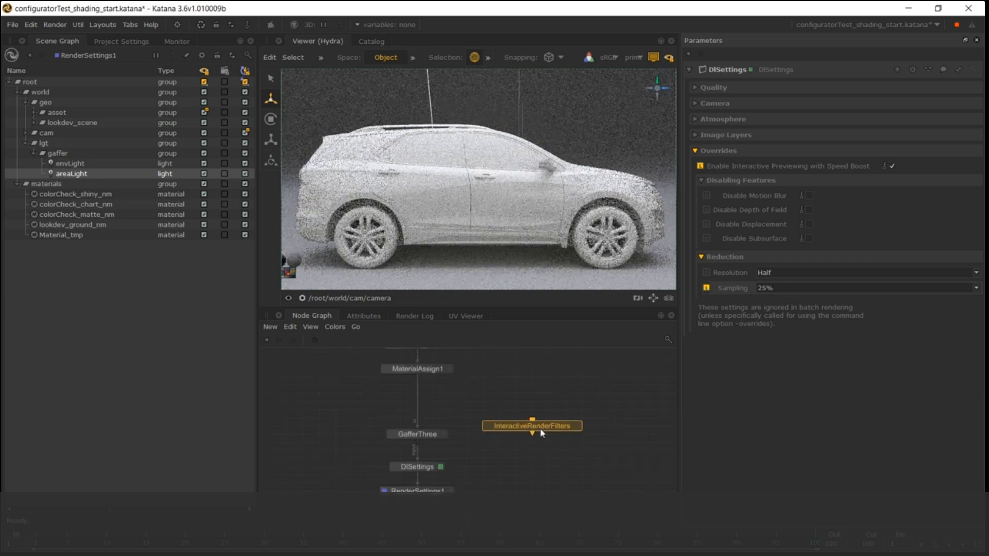
Place the InteractiveRenderFilters node beside GafferThree and add a render filter named low720p in the category resolution
click(540, 429)
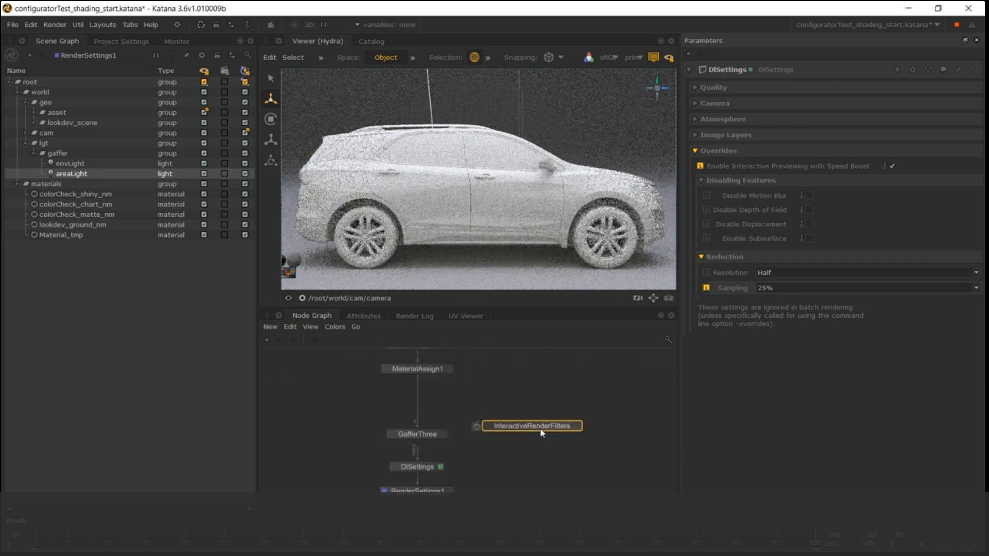
key(e)
click(693, 101)
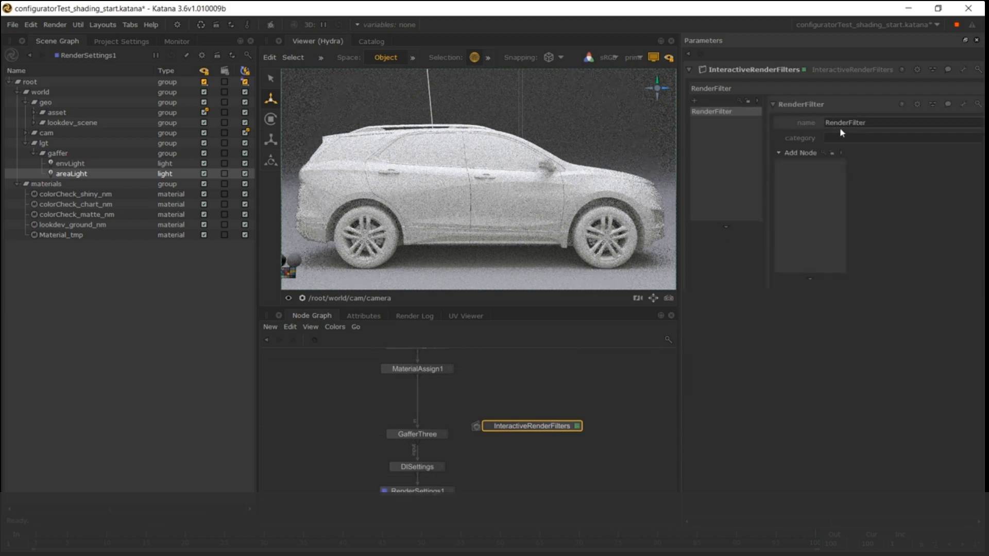
double_click(858, 122)
text(lo)
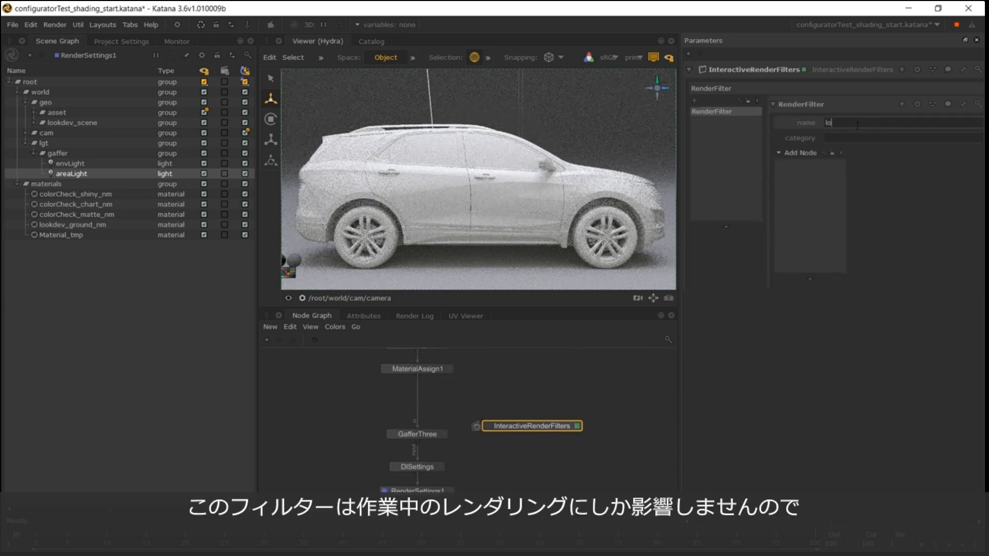
text(w720p)
click(842, 137)
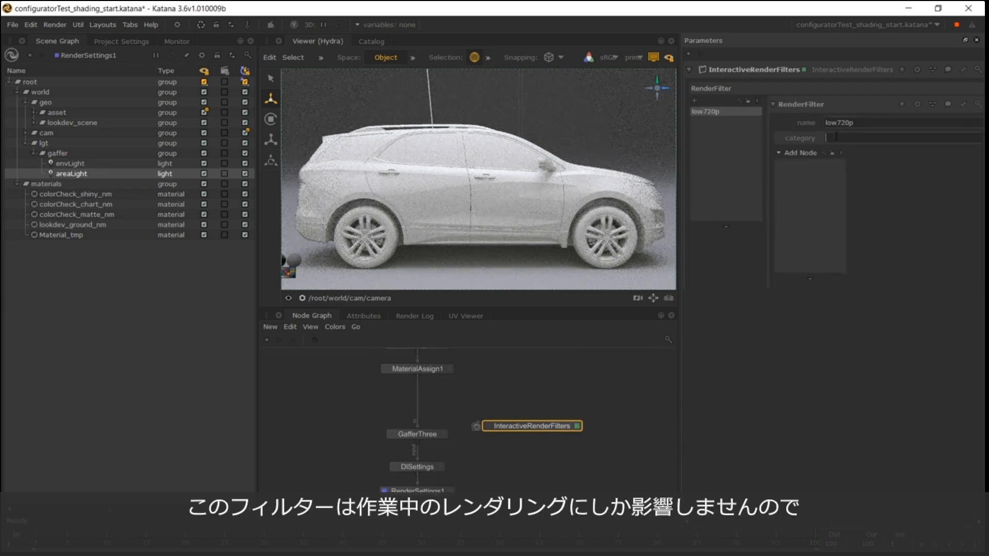
text(resolution)
key(Return)
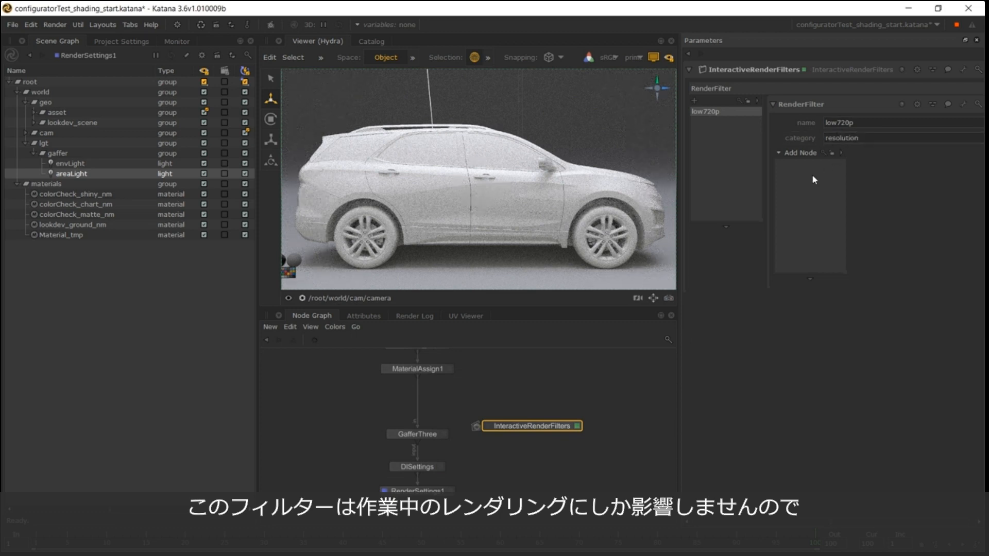
Add a RenderSettings node to the low720p filter with a resolution of 1280 x 720, and open the interactive render filters
click(802, 153)
text(render)
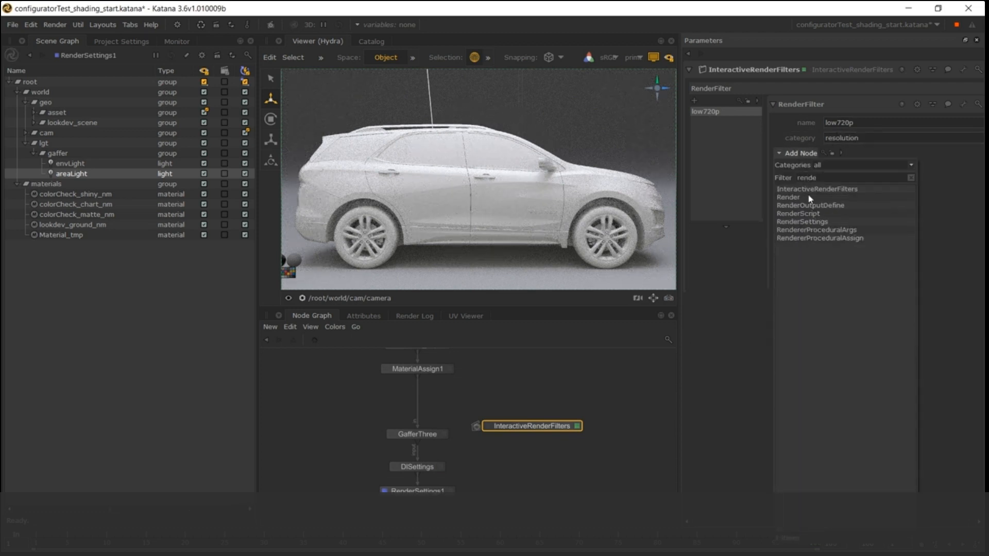
click(808, 222)
drag(892, 520, 960, 521)
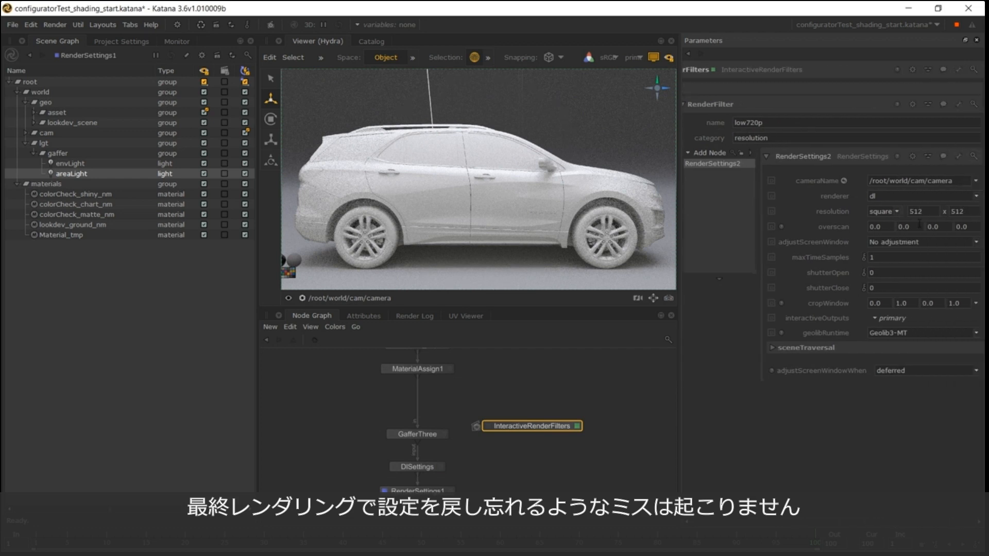
double_click(923, 212)
text(12)
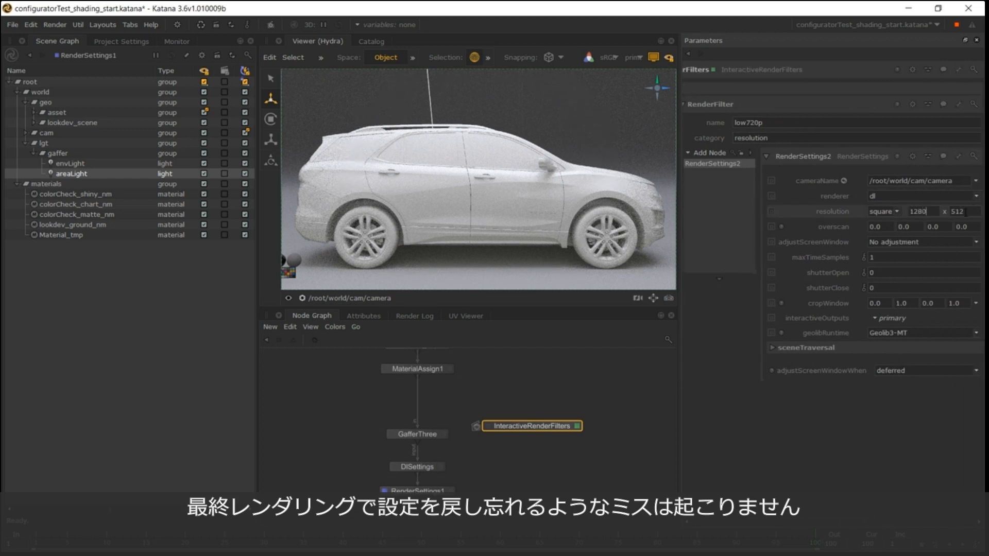
double_click(964, 211)
text(720)
key(Return)
click(270, 25)
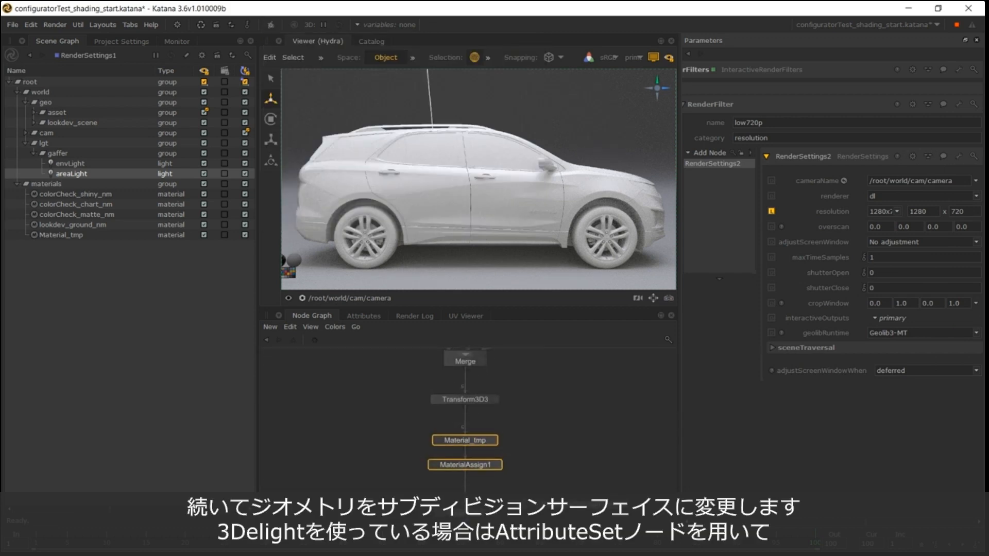
Insert an AttributeSet node between Transform3D3 and Material_tmp and open its parameters
key(Tab)
text(a)
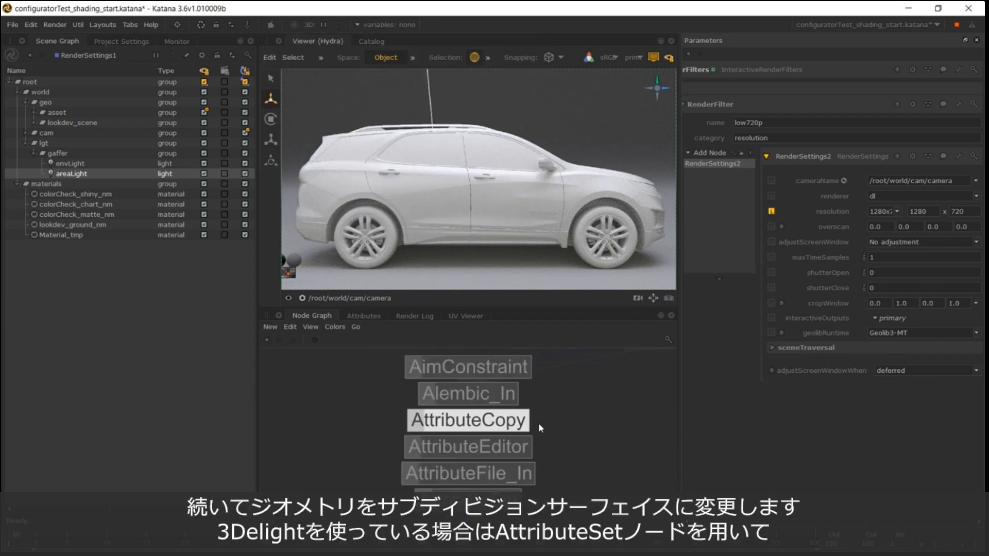
text(ttr)
click(495, 484)
click(484, 443)
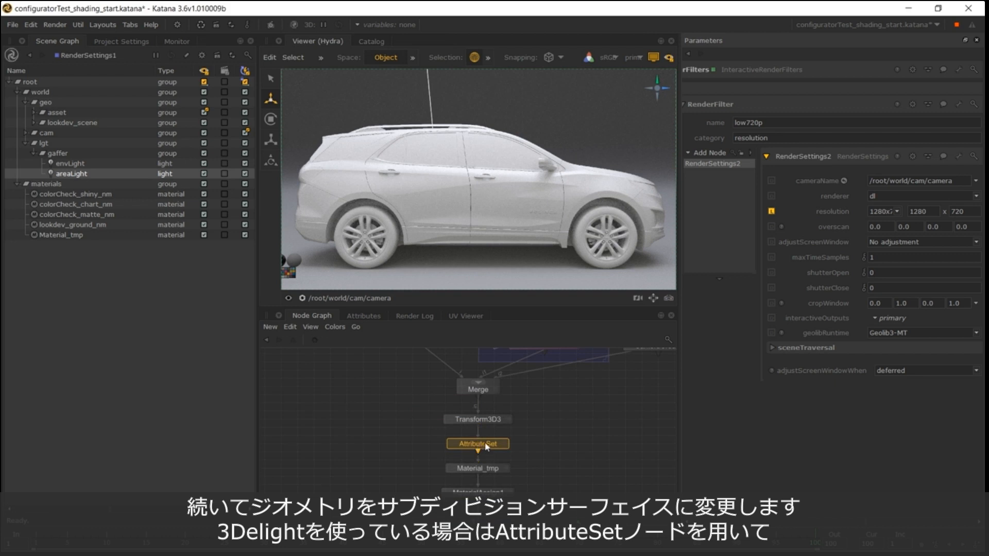
click(486, 440)
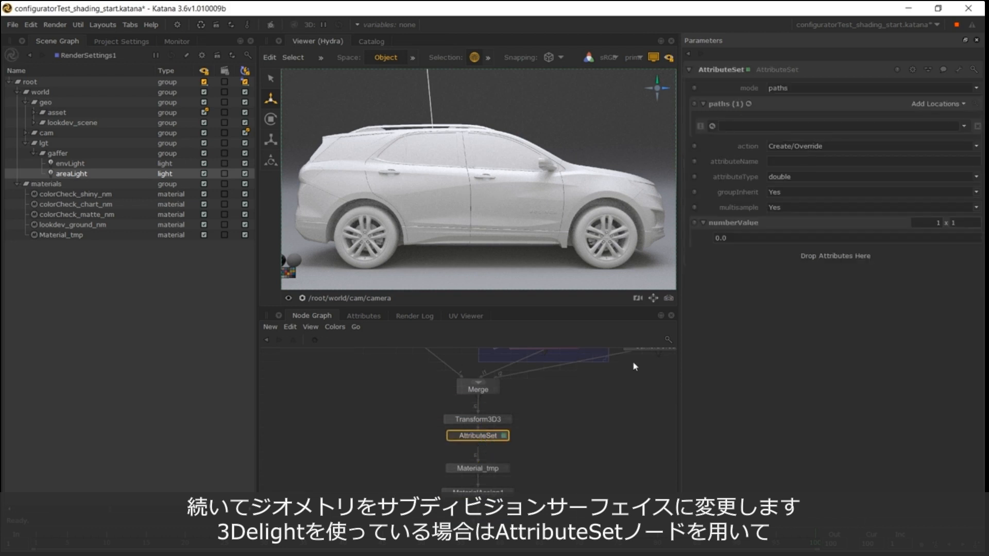
Configure AttributeSet to override the attribute type as a string with the value subdmesh
click(799, 161)
text(type)
click(783, 177)
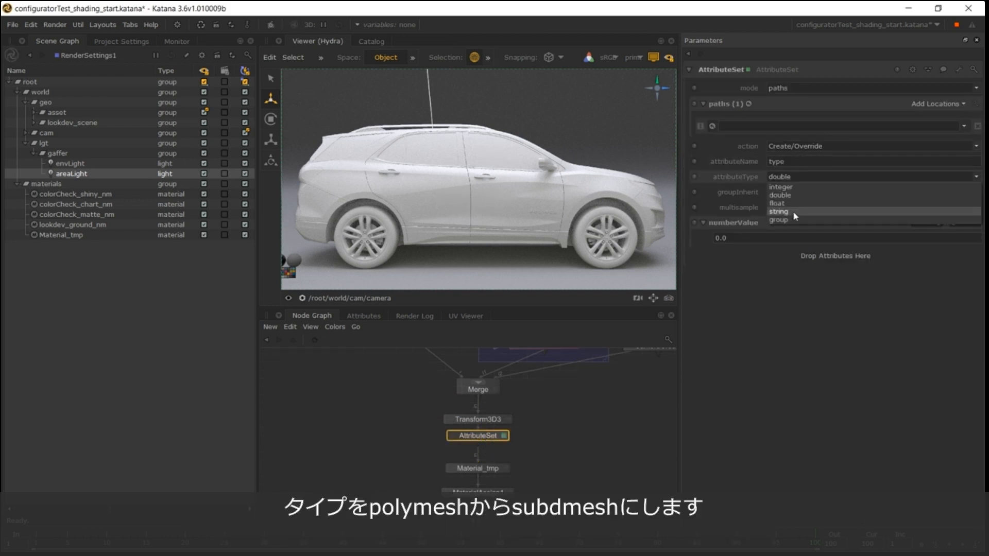
click(783, 213)
click(765, 235)
text(subdmesh)
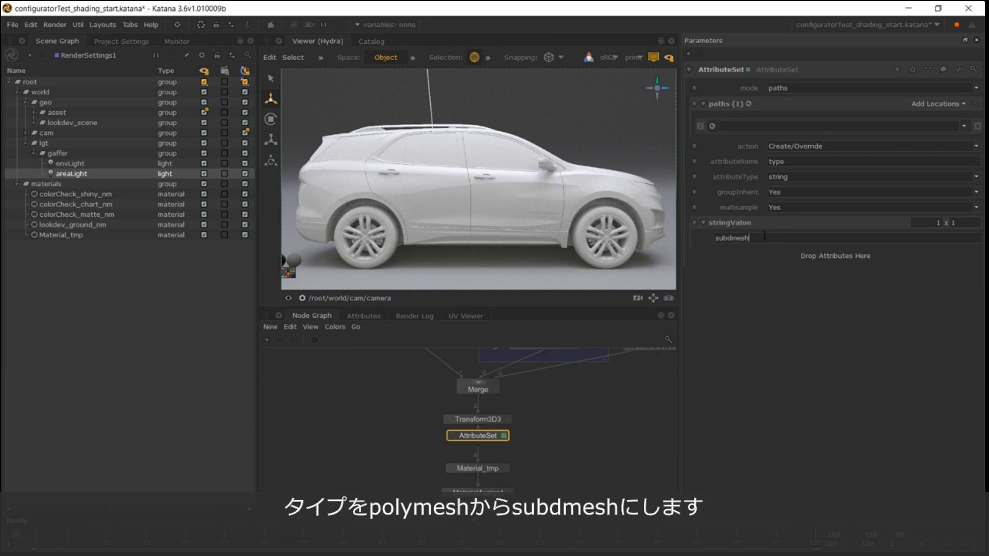
click(633, 400)
Expand the whole asset hierarchy in the scene graph and examine the names and types of its shape locations
click(34, 112)
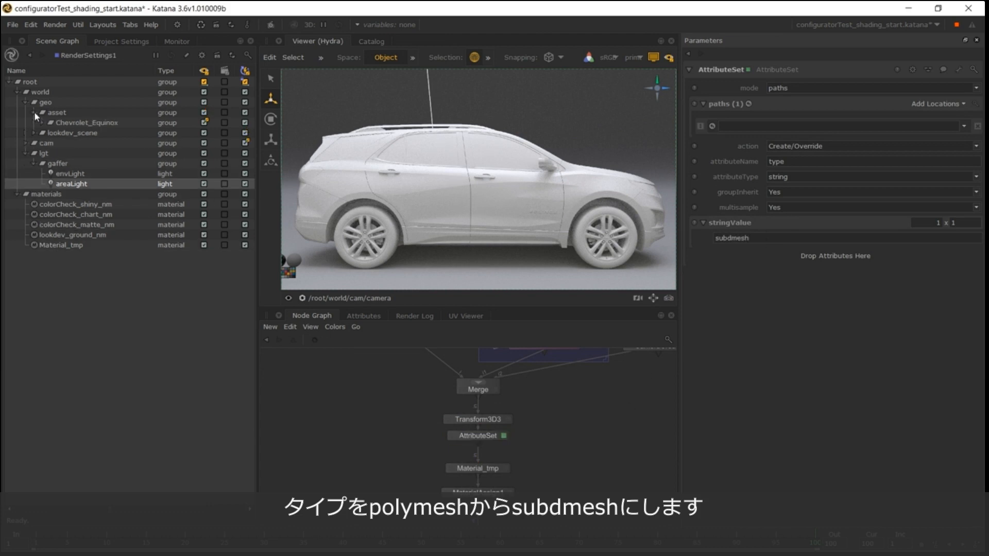
click(68, 125)
click(320, 115)
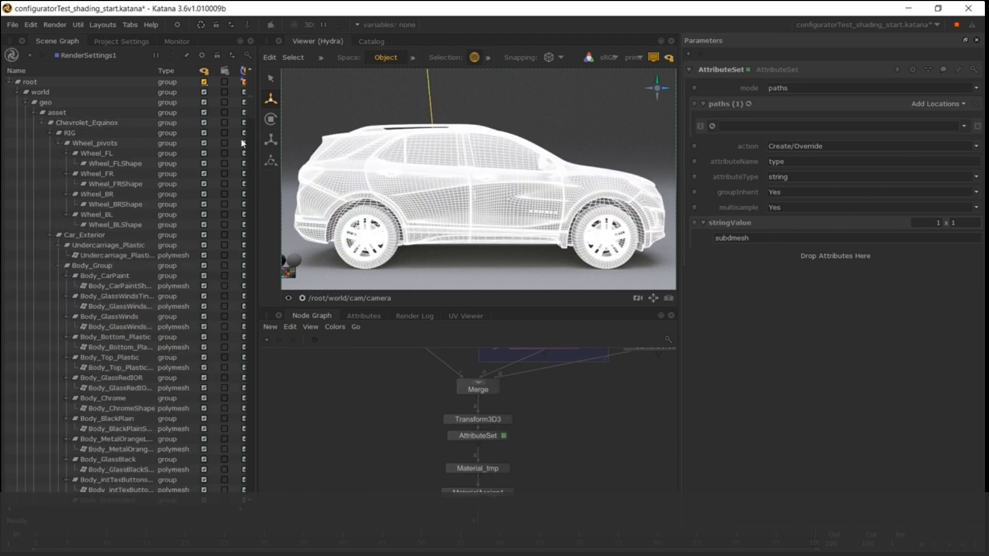
click(140, 256)
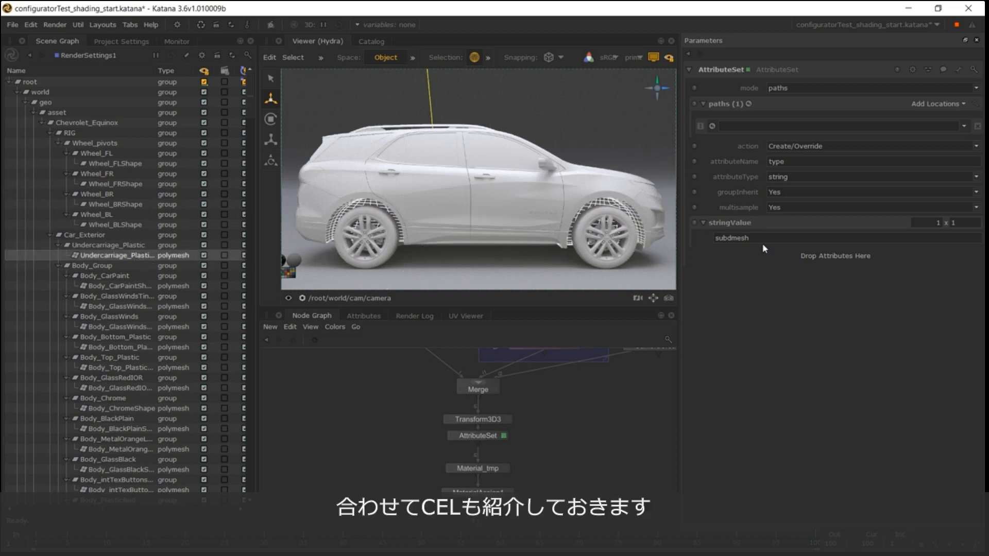
scroll(129, 284, down, 1)
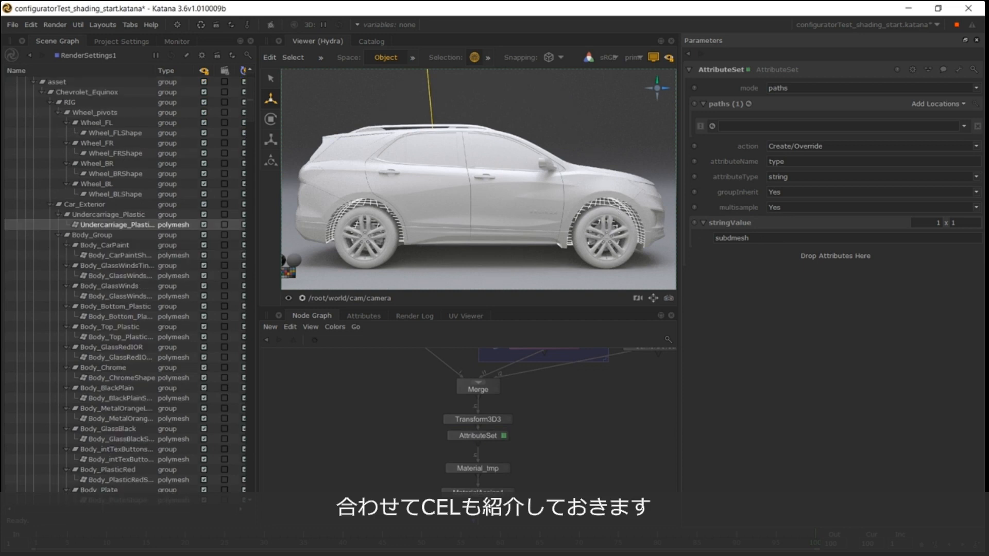
Switch AttributeSet to CEL mode and add a Custom statement targeting /root/world/geo/asset//*Shape*
click(813, 87)
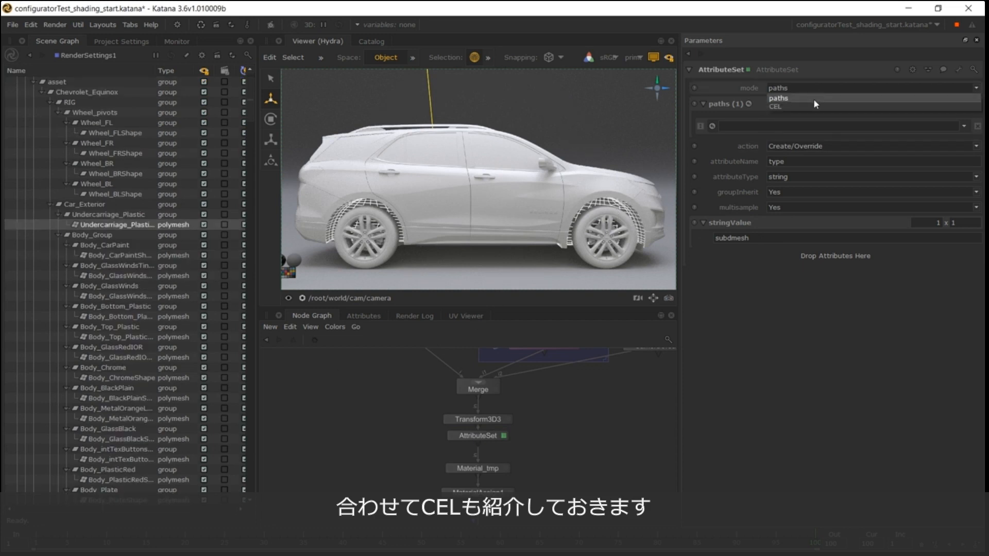
click(806, 106)
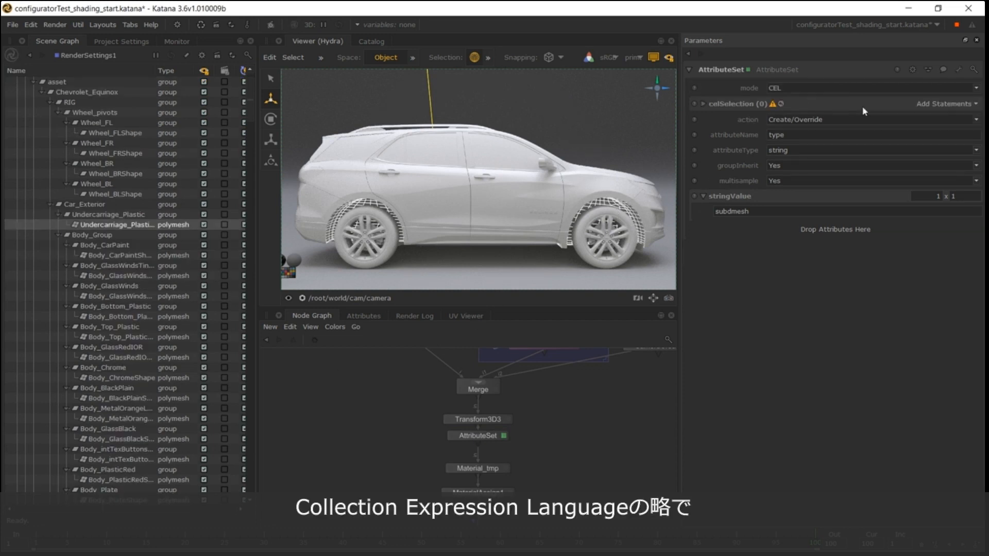
click(928, 107)
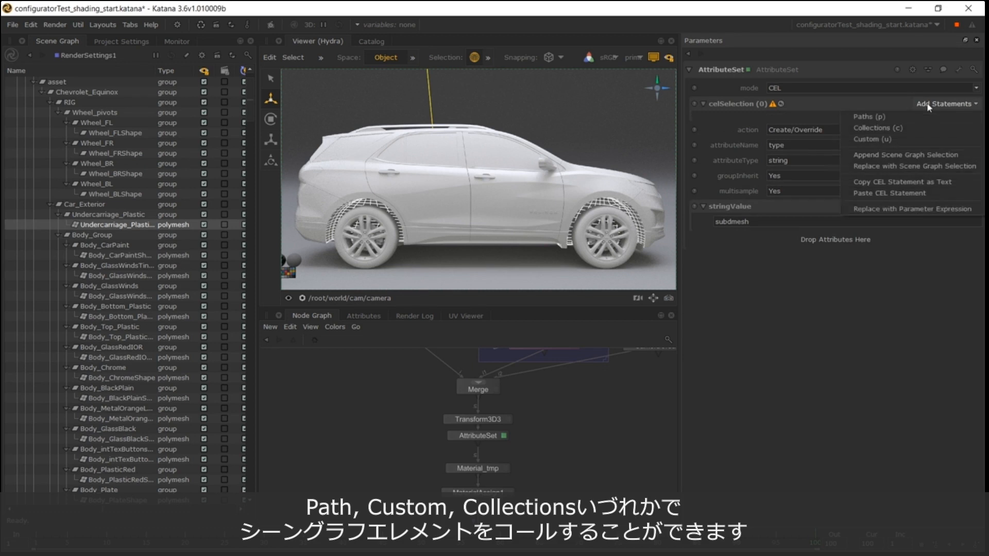
click(886, 139)
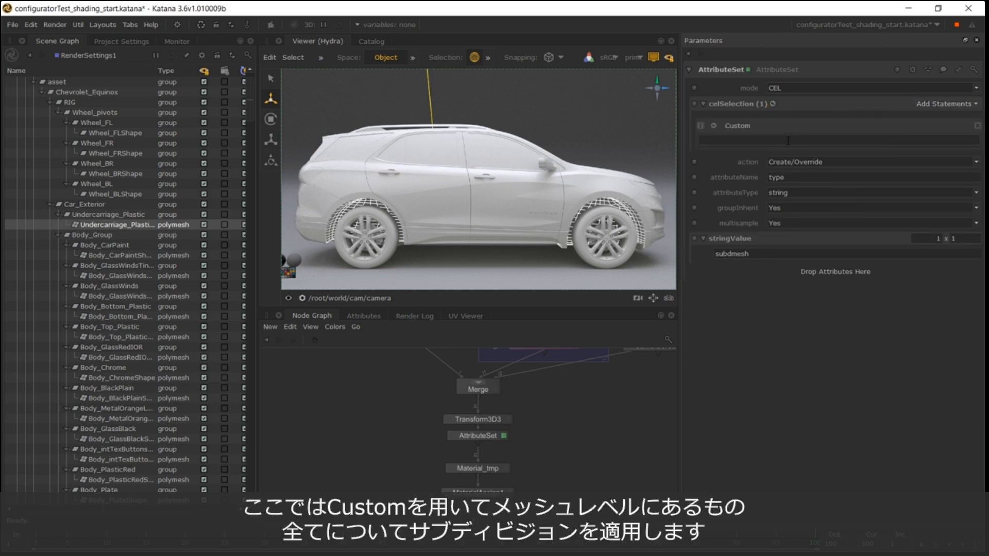
scroll(101, 206, up, 1)
drag(61, 114, 721, 140)
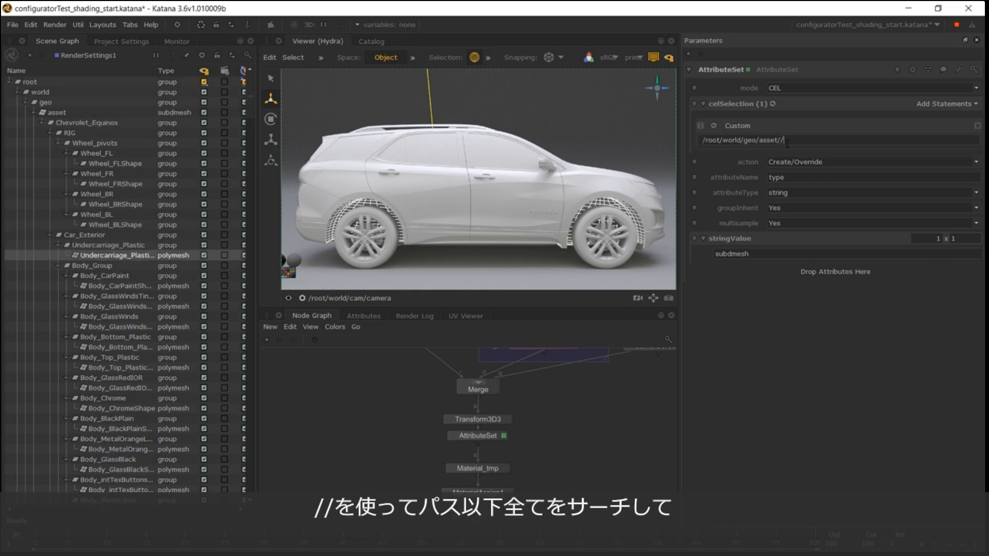
text(//*Shape*)
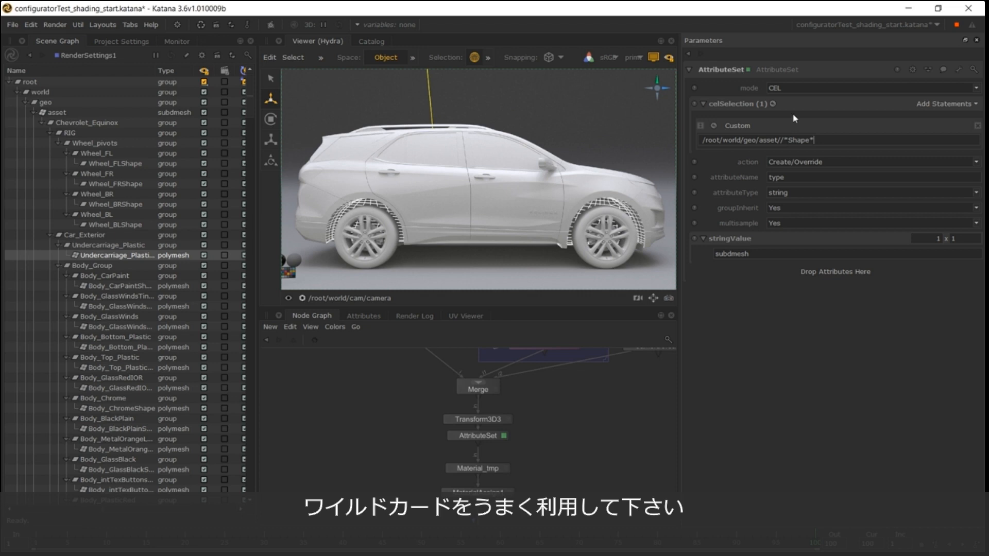
key(Return)
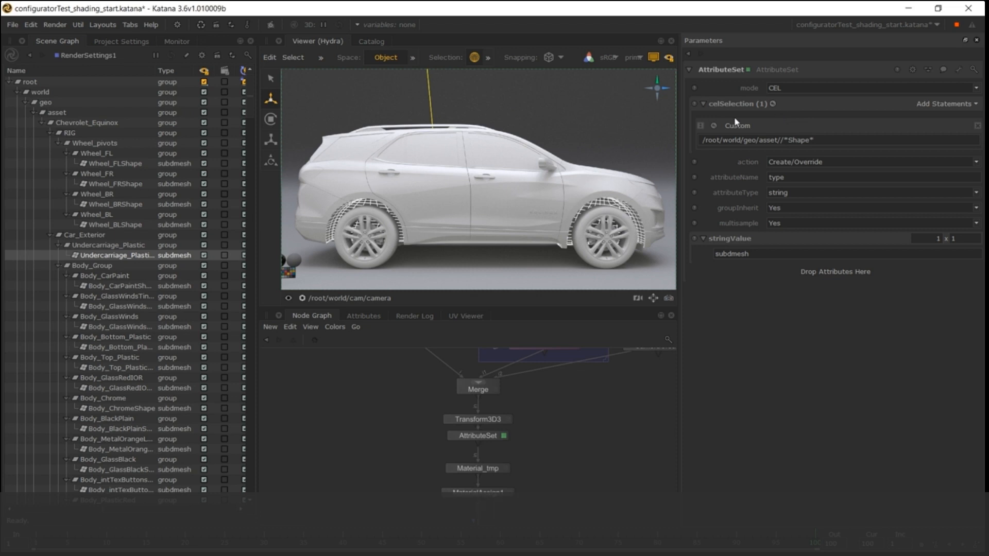
Find and select the Custom statement's matching locations in the scene graph, then reselect the AttributeSet node
click(713, 125)
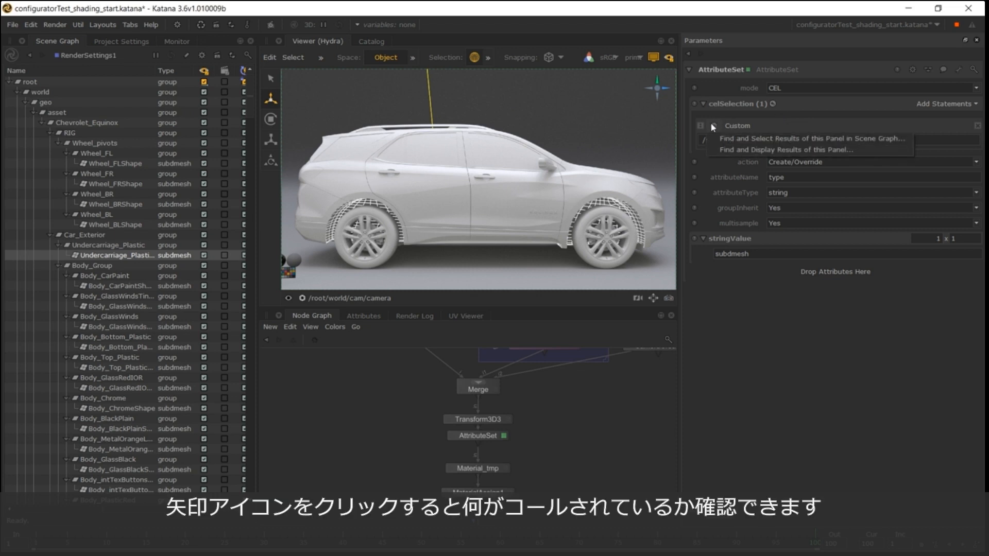
click(736, 140)
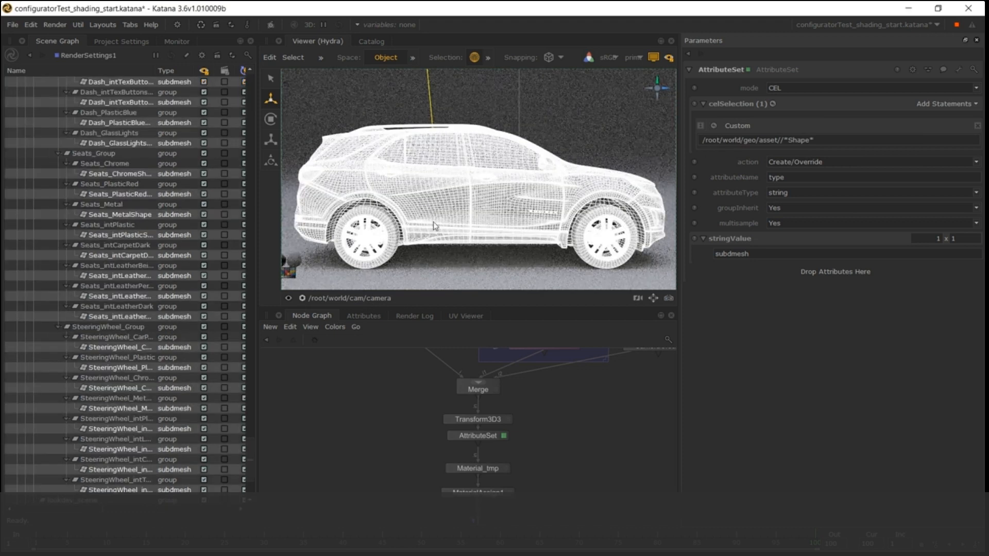
click(492, 433)
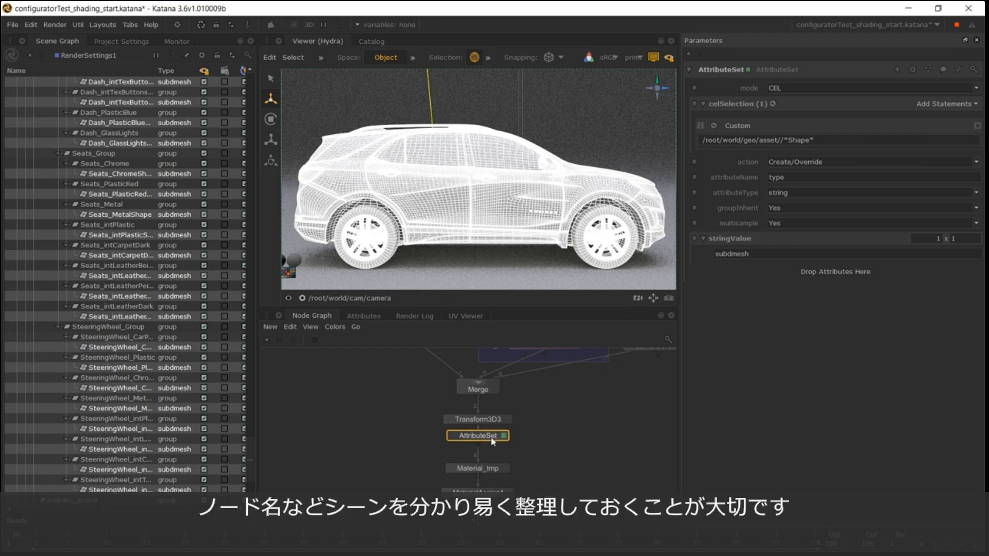
Rename the AttributeSet node as AttributeSet_subdmesh
key(n)
key(End)
text(_subdmesh)
key(Return)
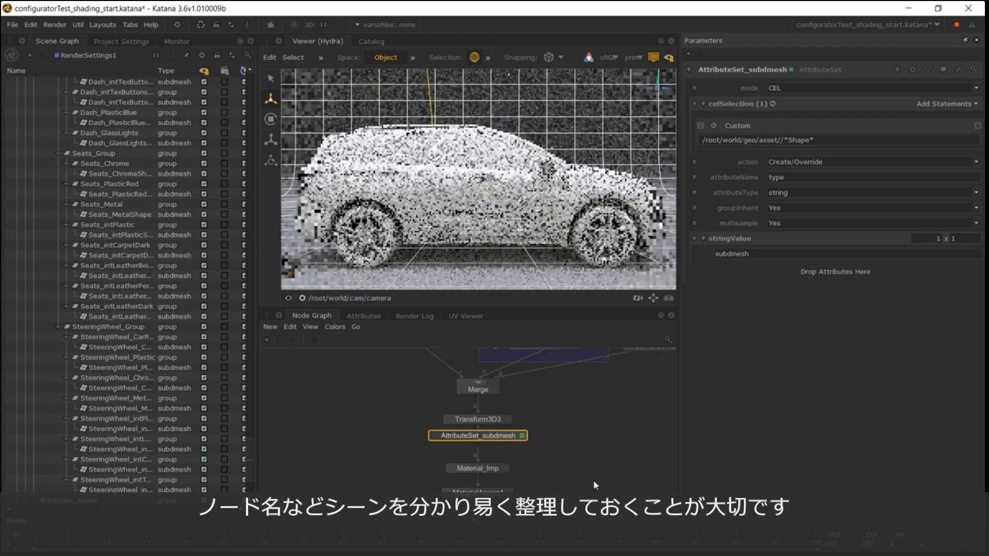
Collapse Material_tmp and MaterialAssign1 into a group node named tmp_material
middle_drag(592, 480, 575, 363)
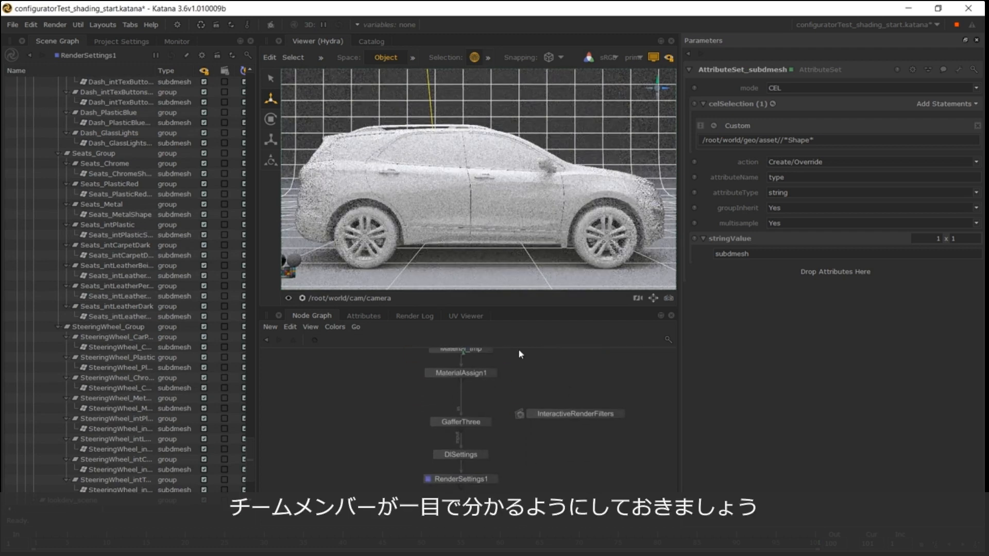
alt+right_drag(516, 203, 511, 207)
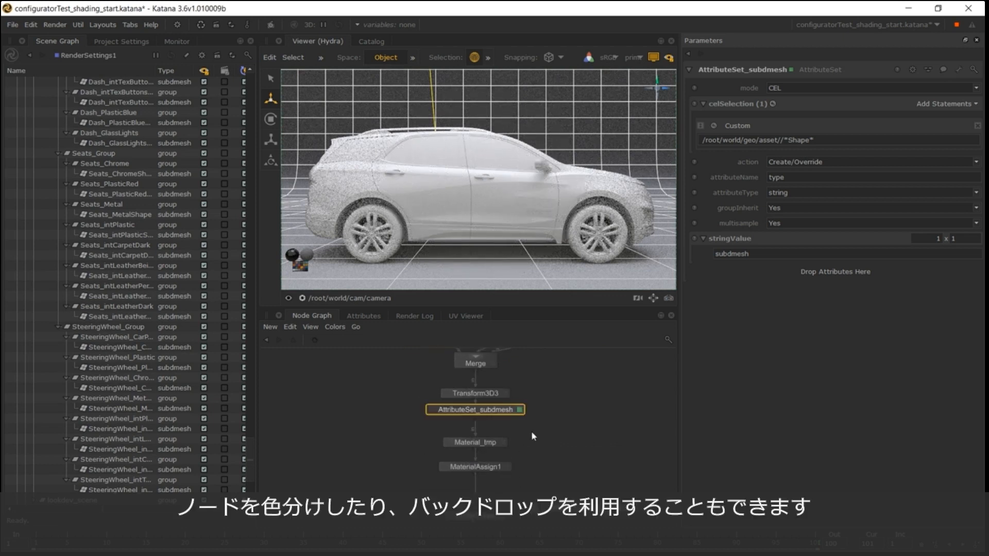
key(Tab)
text(Group)
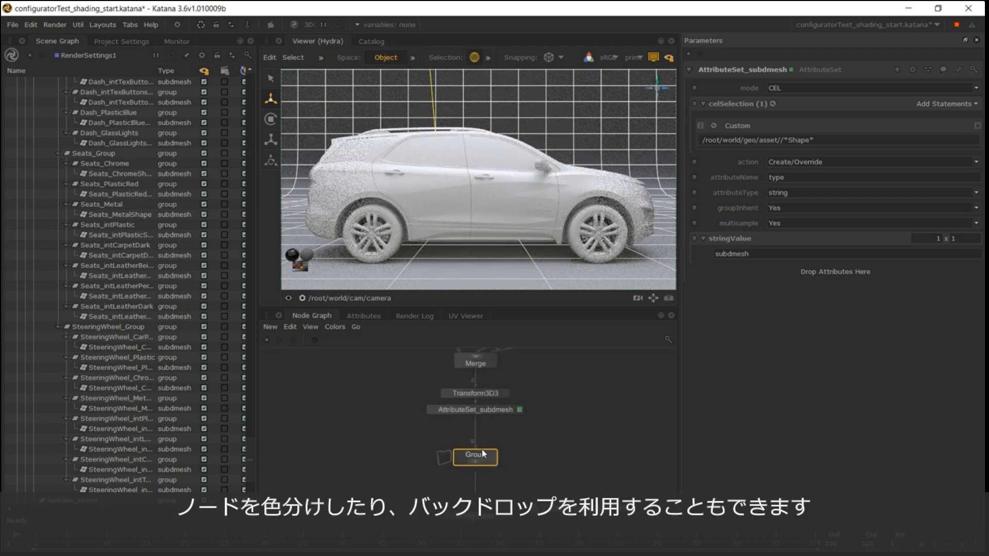
key(BackSpace)
key(BackSpace)
key(BackSpace)
key(BackSpace)
key(BackSpace)
text(tmp_material)
key(Return)
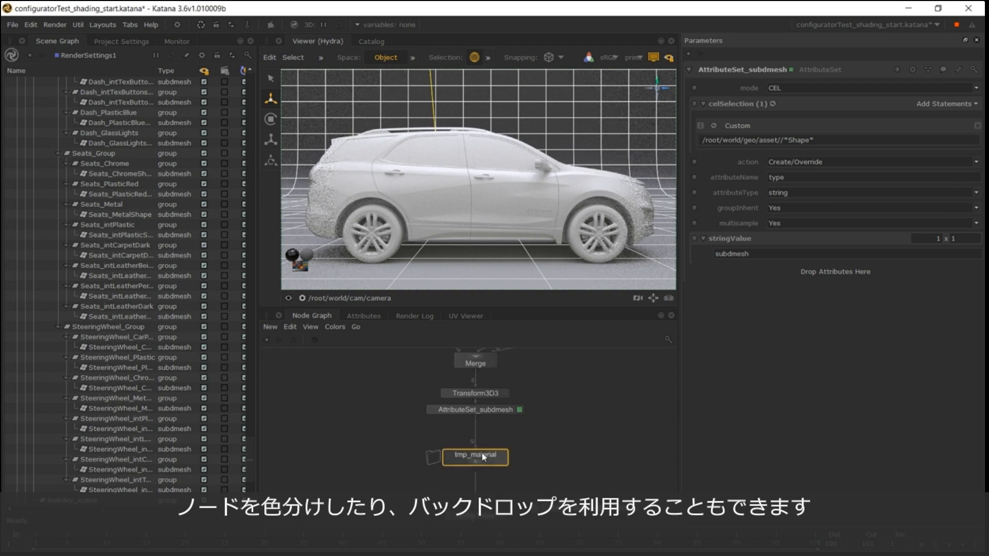
Color the CameraCreate node red in the node graph
scroll(545, 442, down, 3)
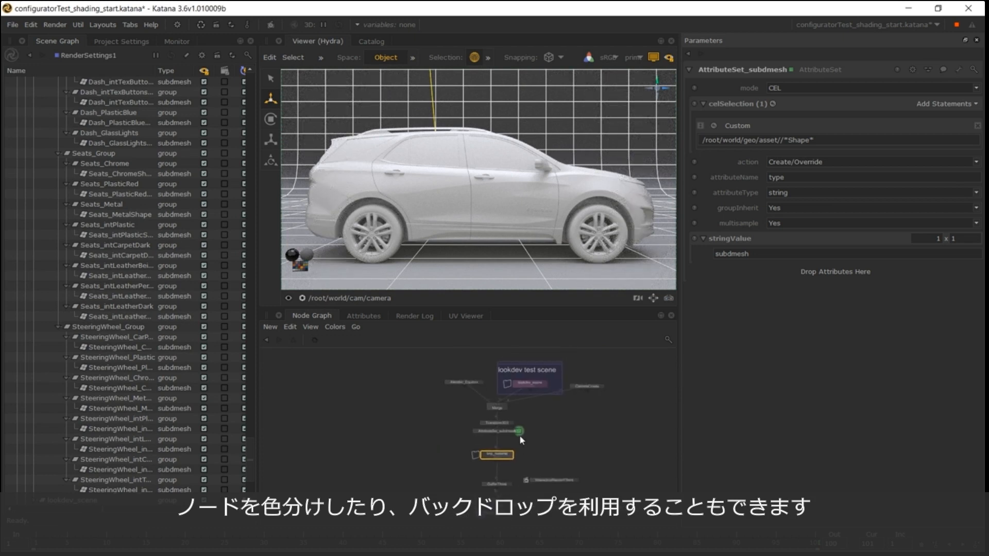
scroll(463, 385, up, 3)
middle_drag(602, 445, 459, 459)
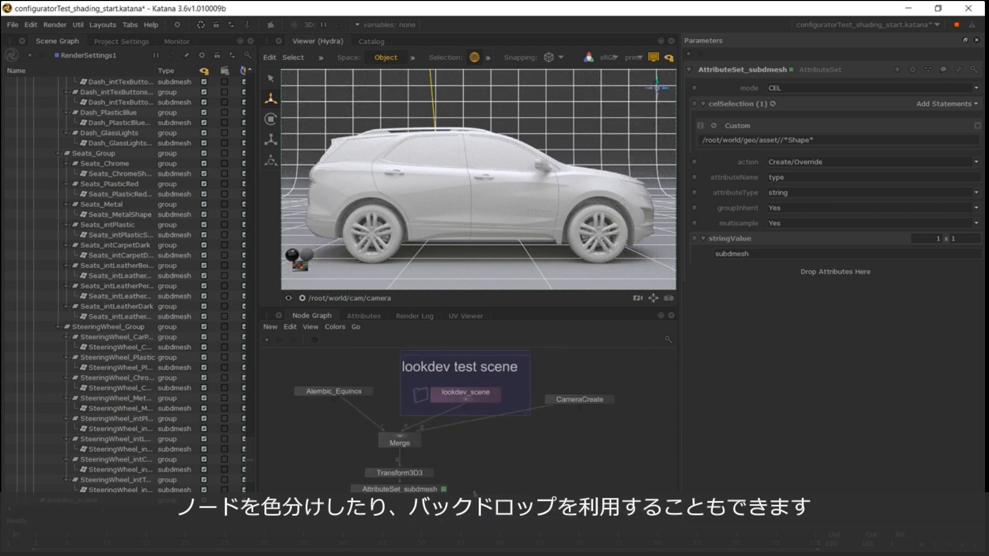
click(580, 402)
click(335, 326)
click(342, 360)
click(522, 452)
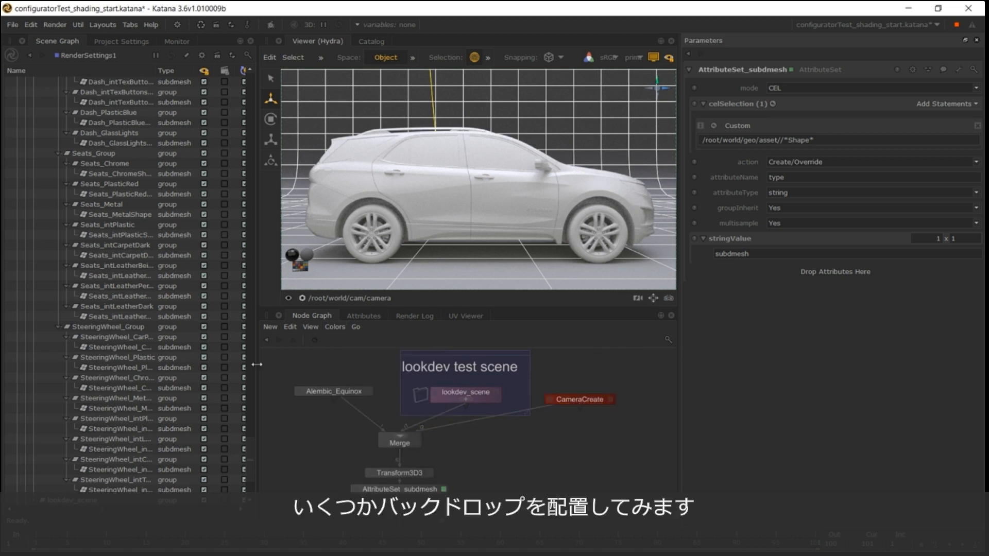
Place a backdrop node and resize it so that it encloses the Alembic_Equinox node
click(307, 360)
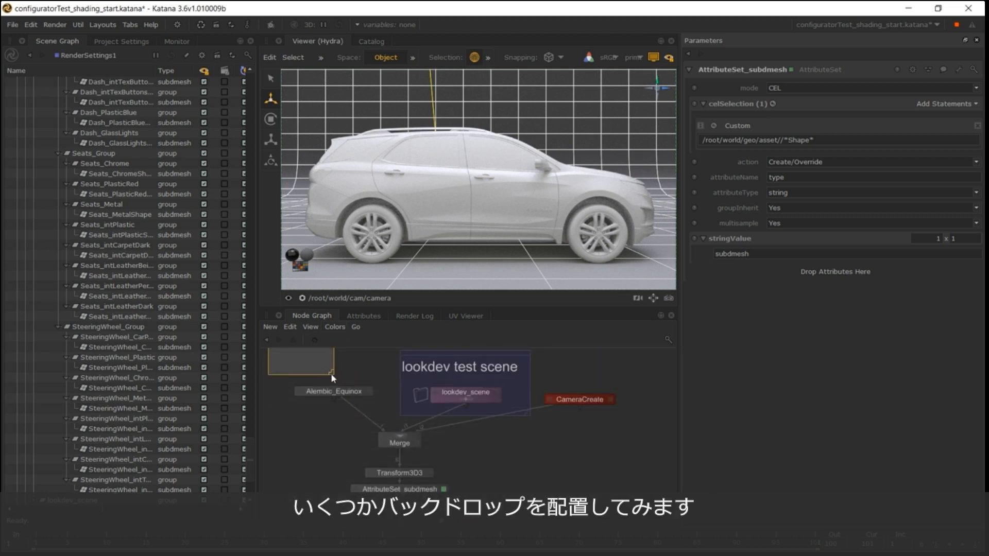
drag(330, 373, 379, 412)
middle_drag(379, 412, 384, 411)
Label the backdrop around Alembic_Equinox "Geometry", with an orange-brown color and a font scale of 2
double_click(385, 413)
text(Geometry)
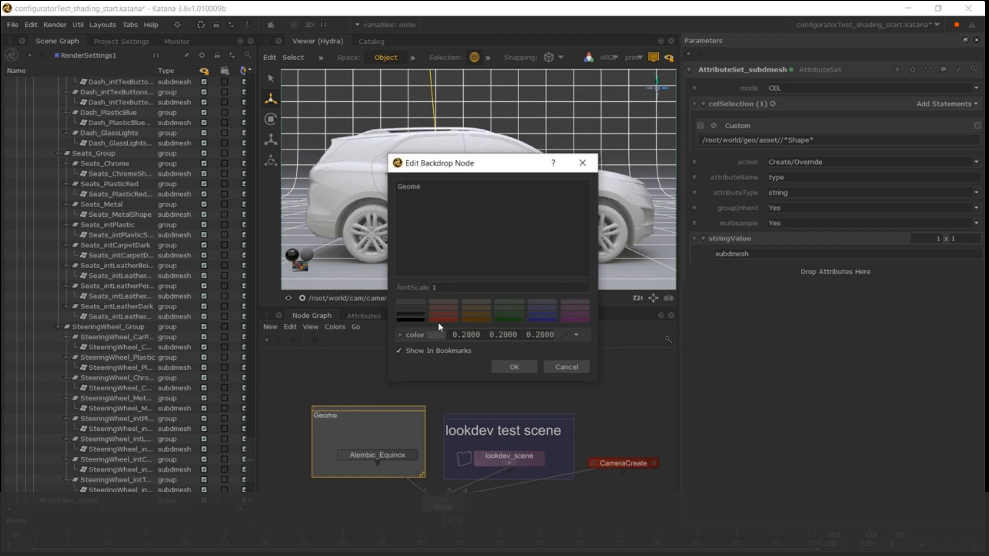
click(486, 312)
drag(459, 286, 407, 287)
text(2)
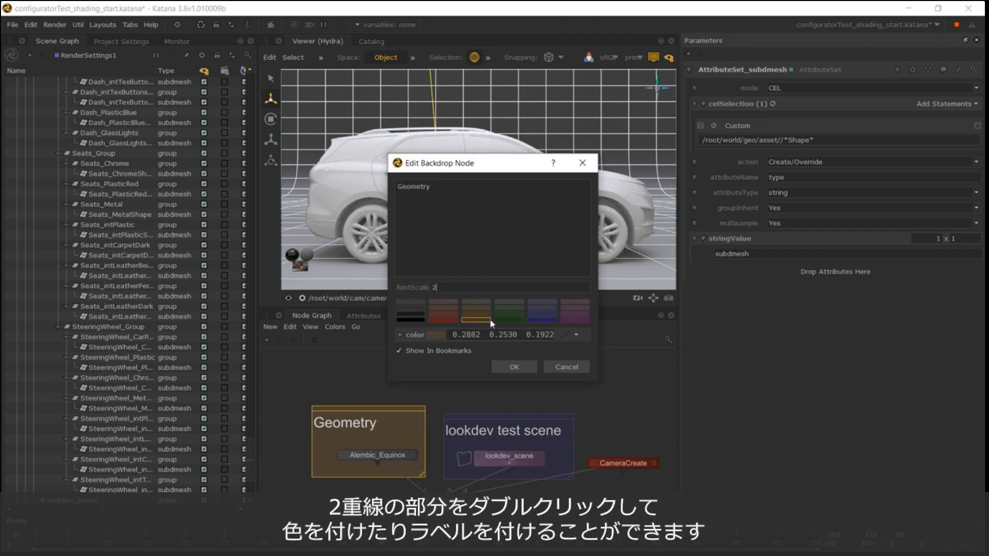
click(507, 369)
Add another backdrop node and fit it around the GafferThree node
click(464, 372)
scroll(451, 356, down, 3)
middle_drag(494, 484, 491, 424)
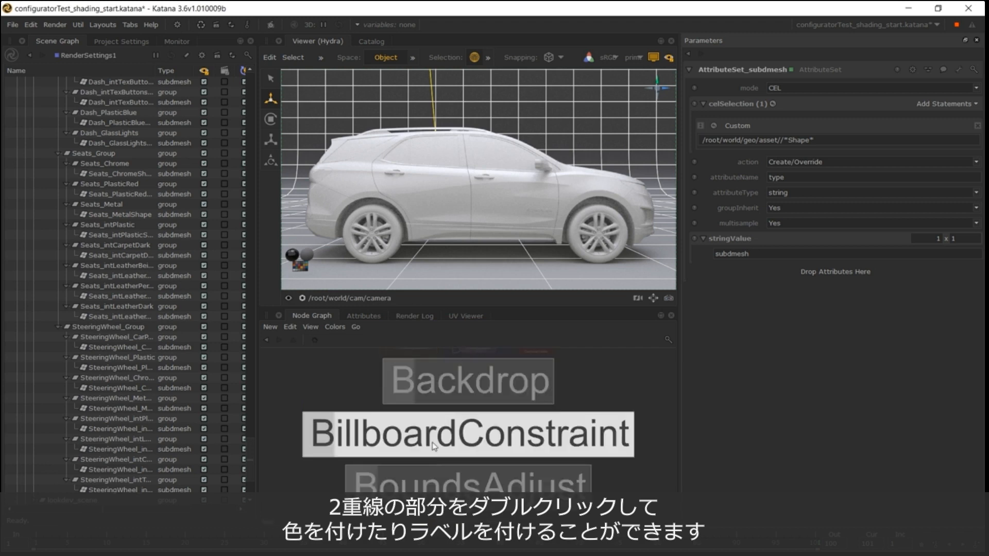
click(443, 381)
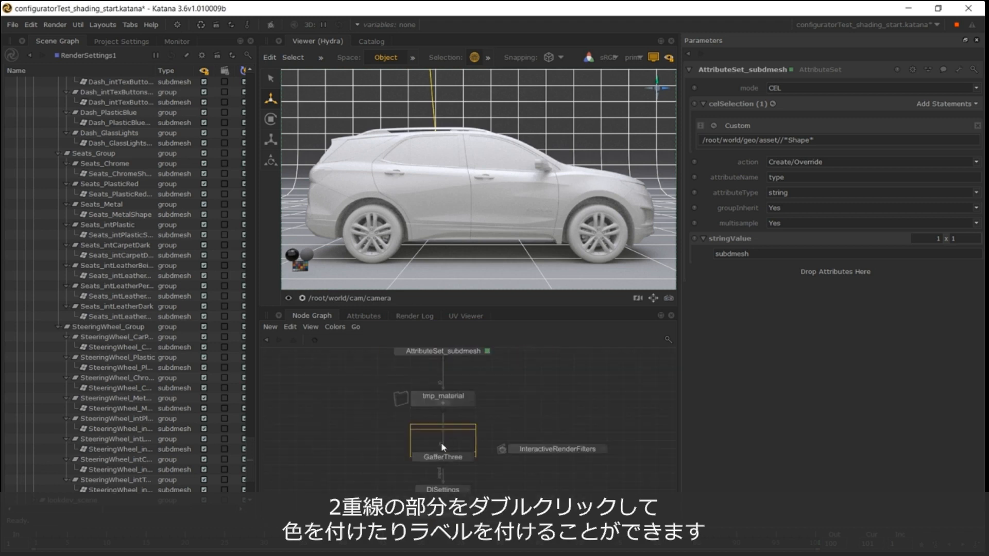
click(410, 448)
click(436, 459)
click(435, 466)
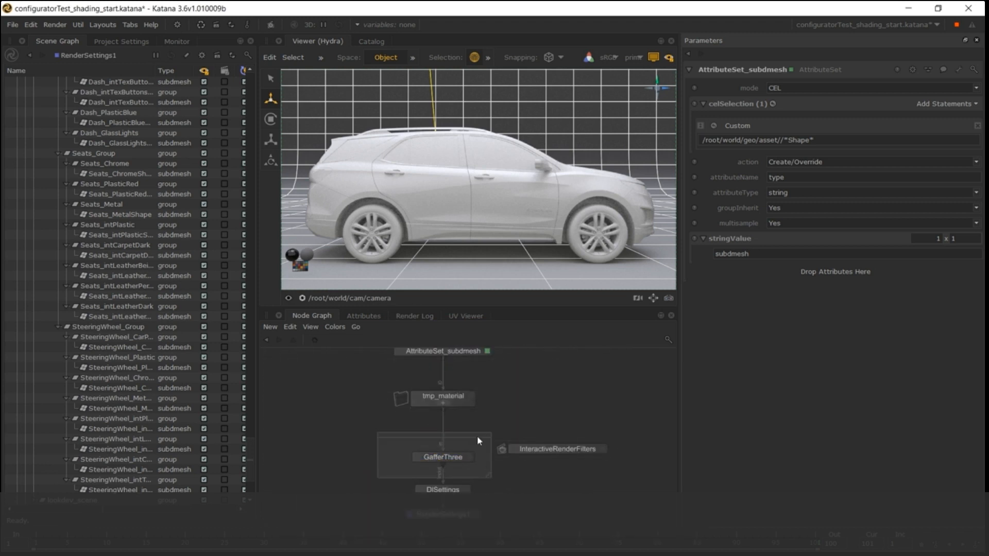
Label the backdrop around GafferThree "Lights" and give it a purple color
double_click(477, 436)
text(Lights)
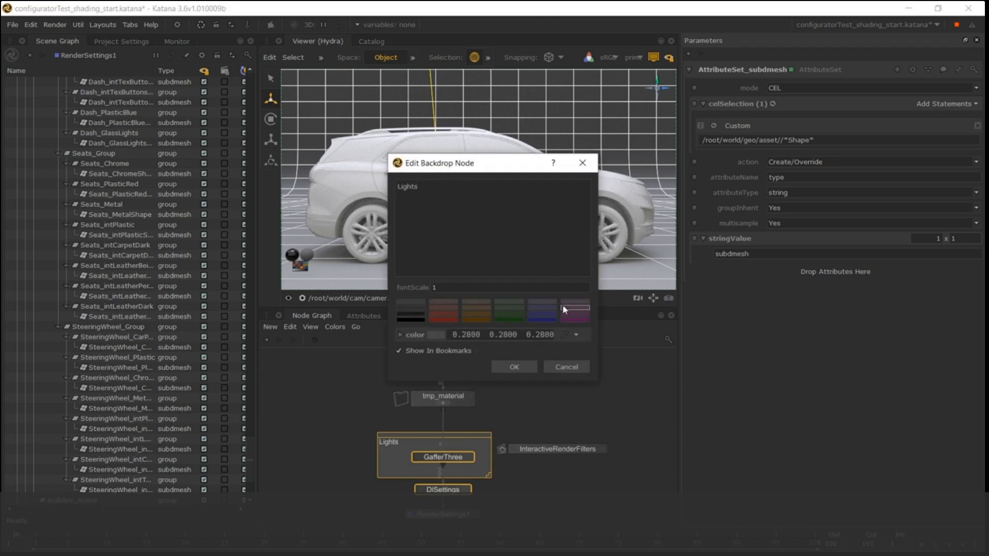
click(575, 309)
click(514, 366)
Collapse Transform3D3 and AttributeSet_subdmesh into a group node named scale_subdivide
scroll(559, 430, down, 3)
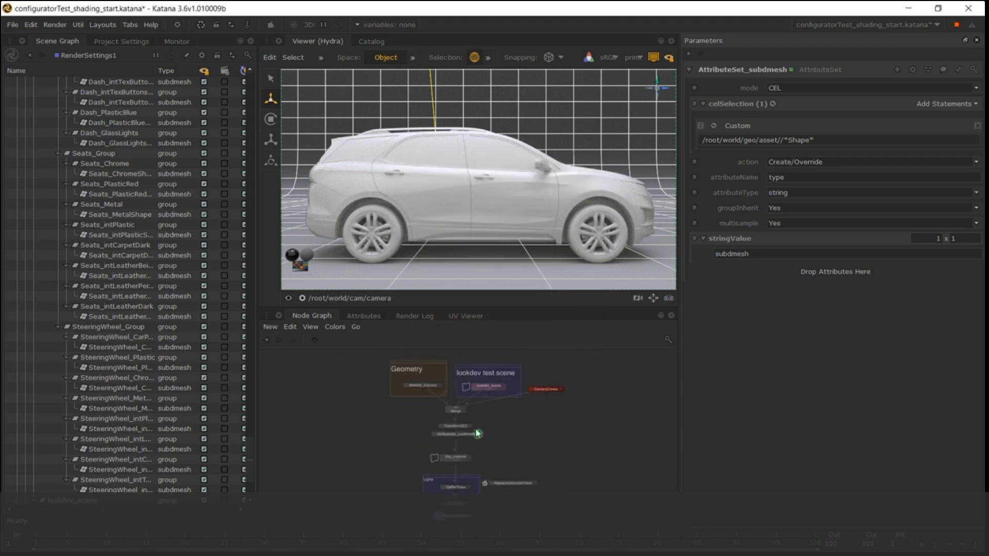
key(ctrl+g)
scroll(477, 433, up, 3)
click(470, 430)
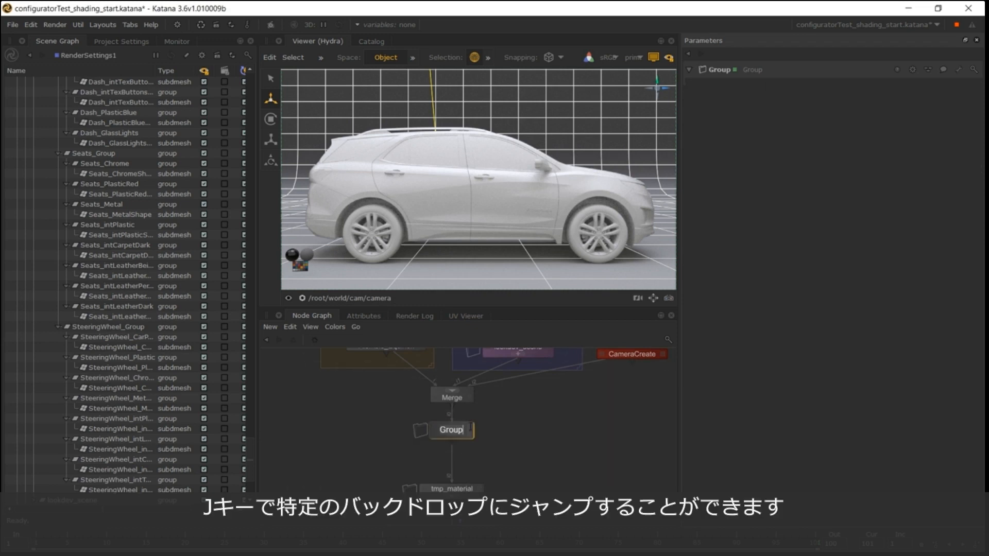
key(BackSpace)
key(BackSpace)
key(BackSpace)
key(BackSpace)
key(BackSpace)
text(scale_subdivide)
key(Return)
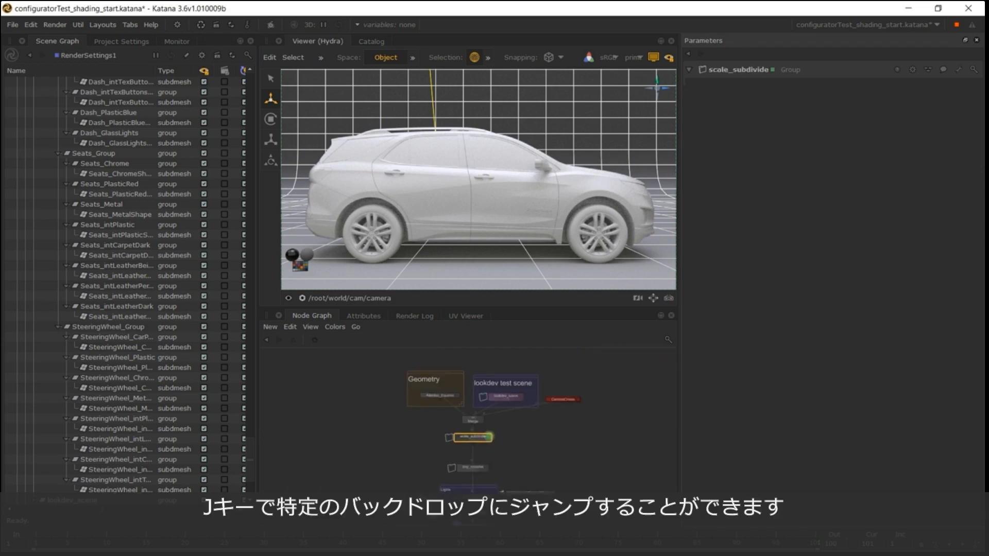
Jump to the Geometry backdrop through the node graph's backdrop bookmarks
scroll(487, 440, down, 3)
key(j)
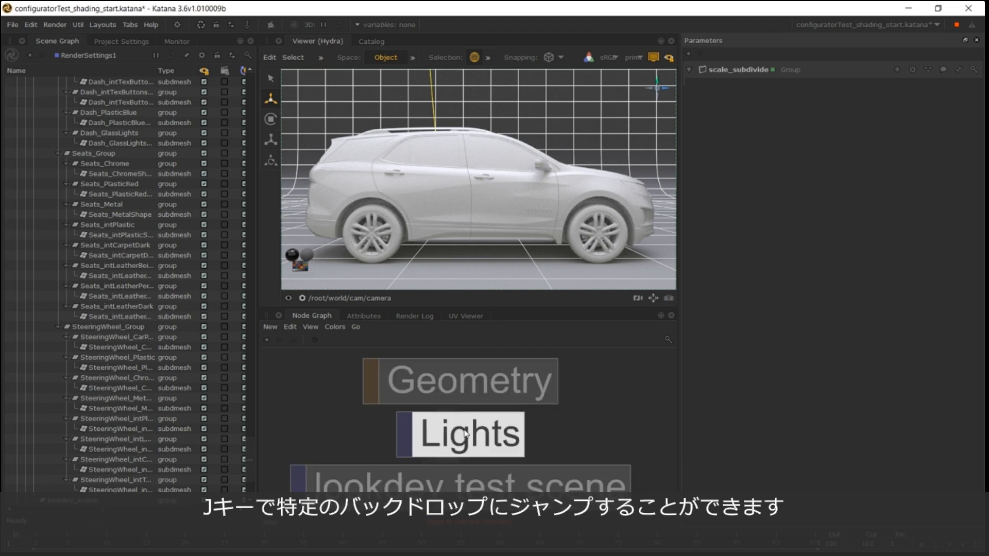
click(458, 394)
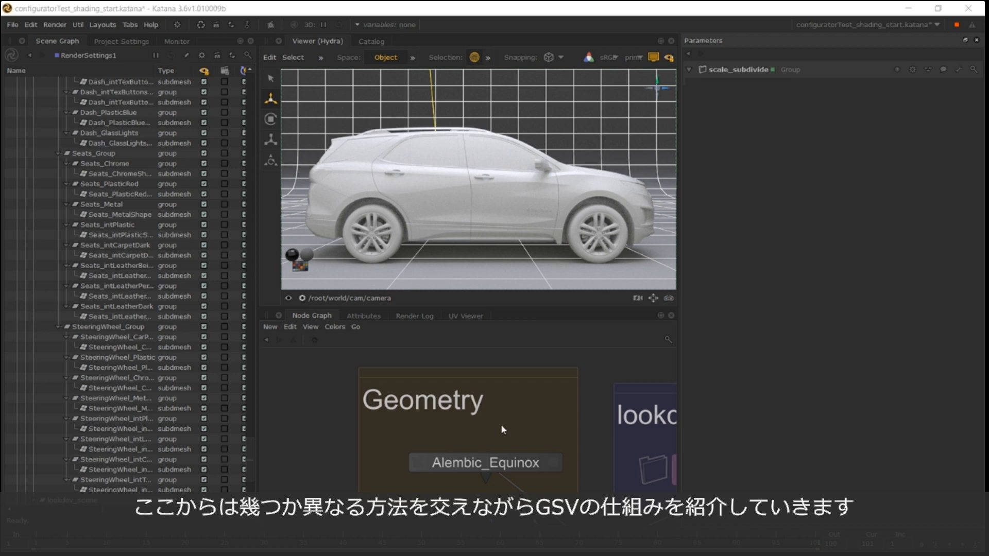
Move Alembic_Equinox aside, over the edge of the Geometry backdrop, and paste a copy of it beside the original
click(482, 463)
middle_drag(482, 463, 475, 434)
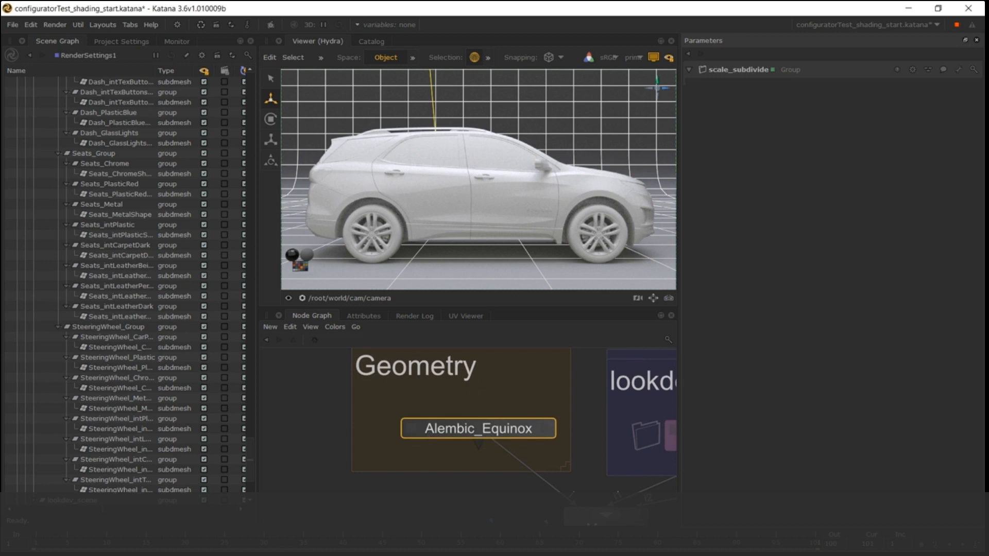
drag(379, 432, 267, 431)
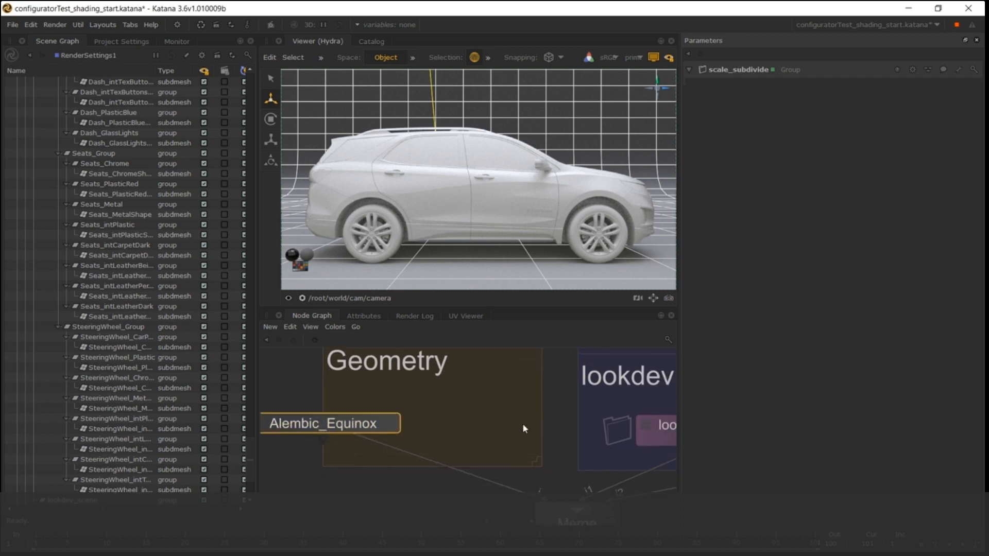
key(ctrl+v)
Rename the copied Alembic node as Alembic_Bolt
key(n)
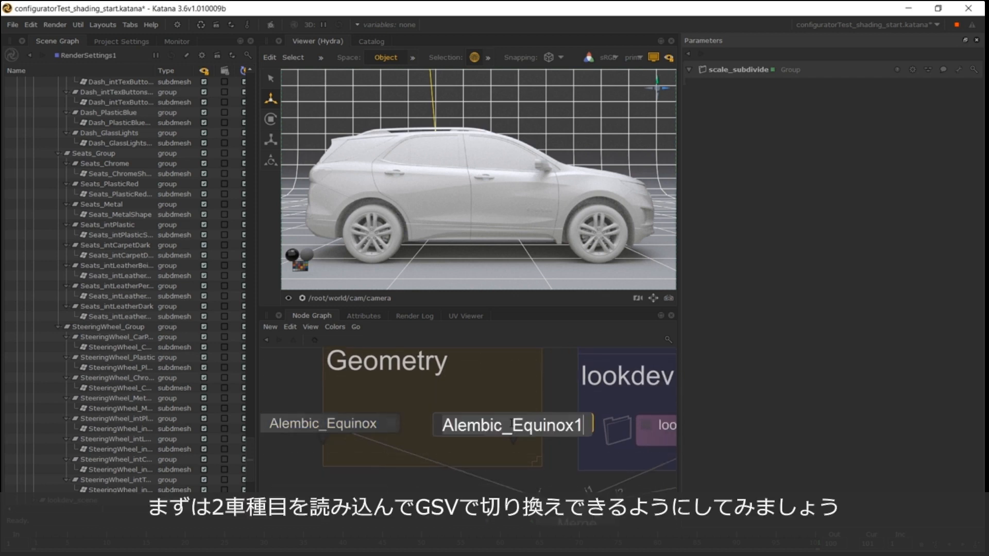
key(Left)
key(Left)
key(Left)
key(Left)
key(Left)
key(Left)
key(Left)
key(Left)
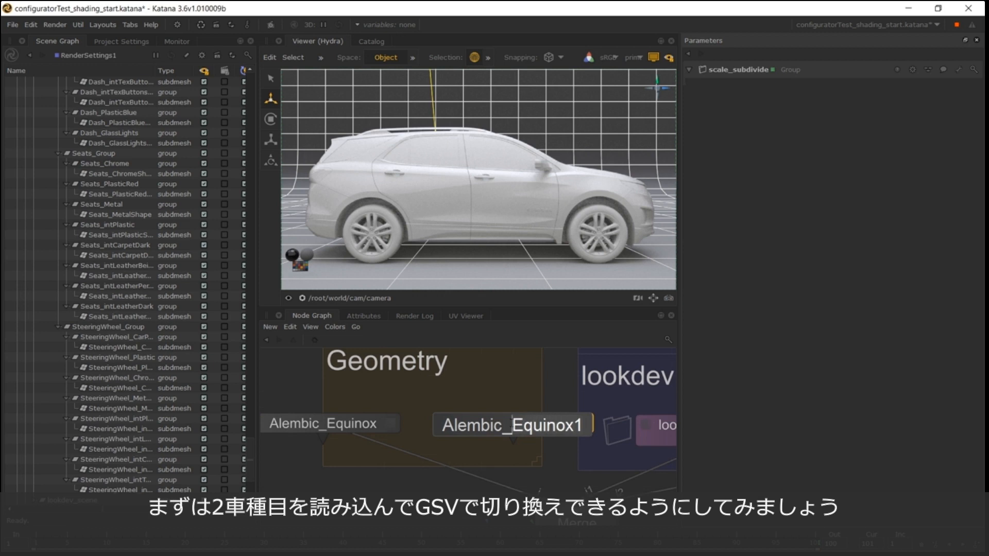
key(shift+End)
text(Bolt)
key(Return)
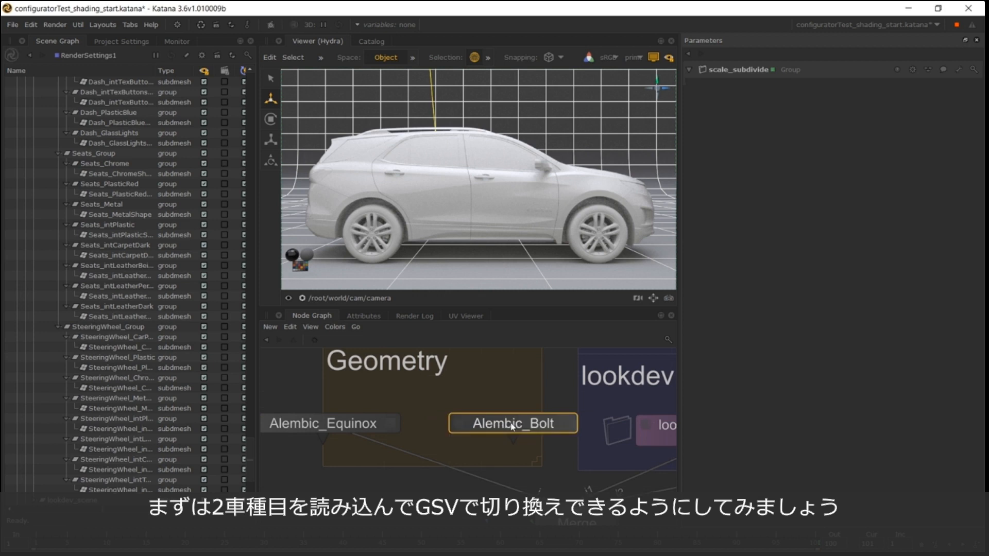
Edit Alembic_Bolt and load Bolt_v09.abc as its abcAsset
key(e)
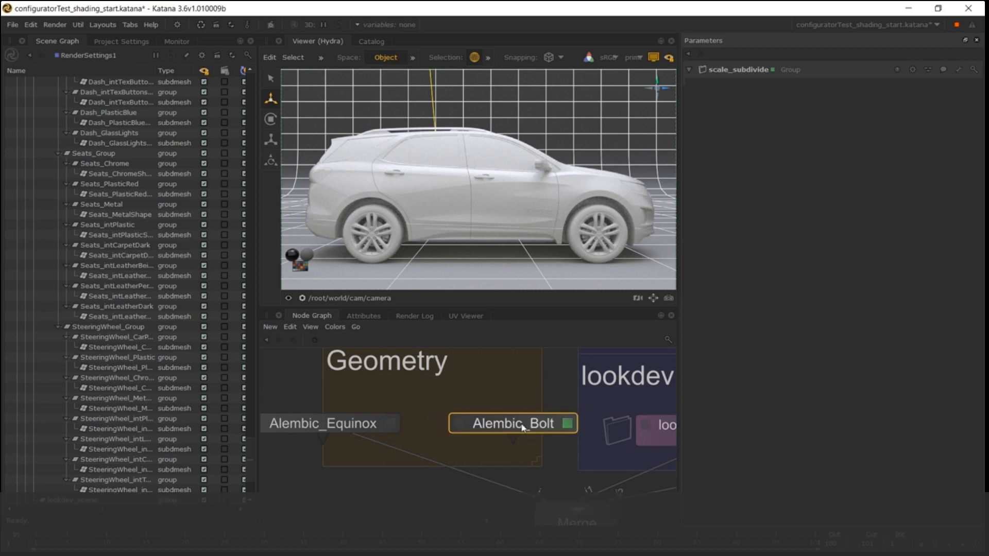
click(975, 103)
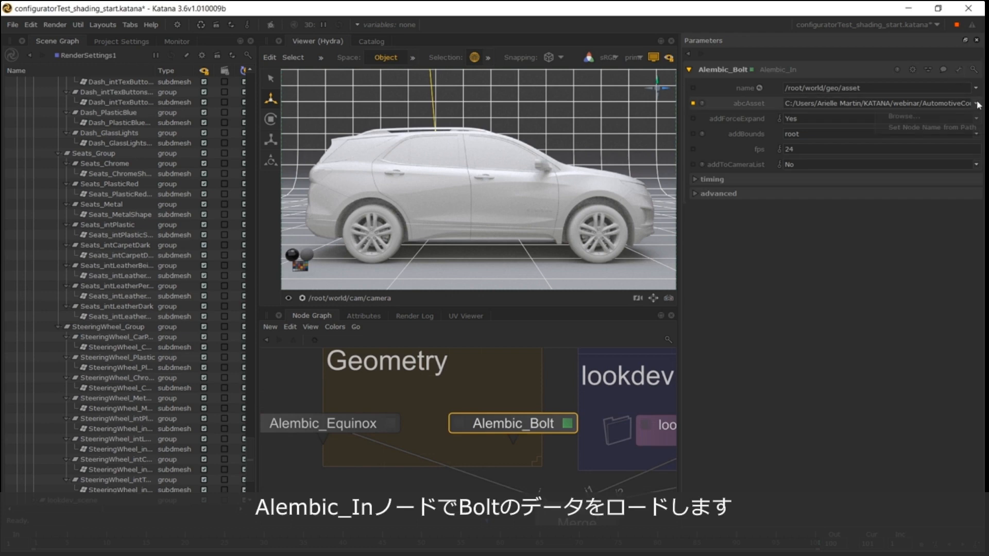
click(951, 115)
click(394, 257)
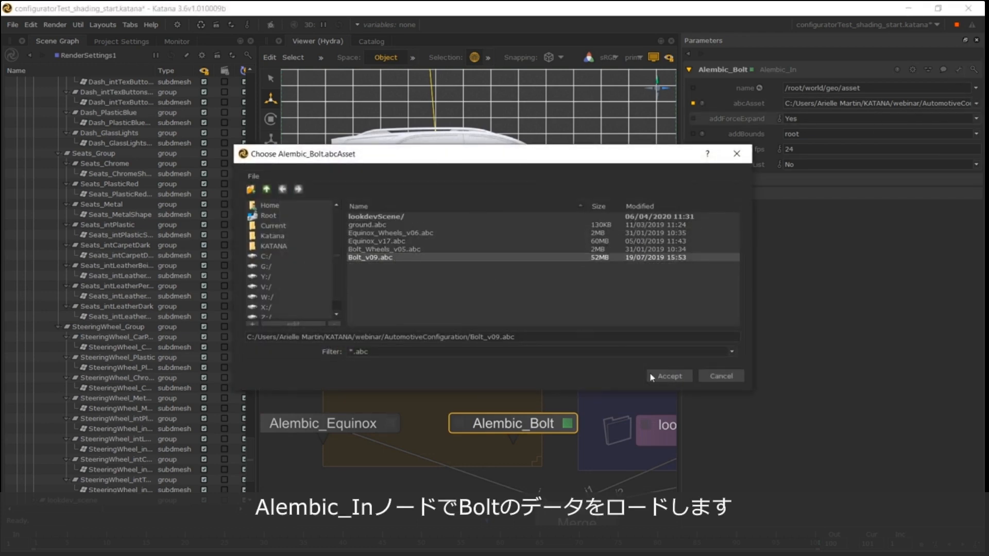
click(667, 376)
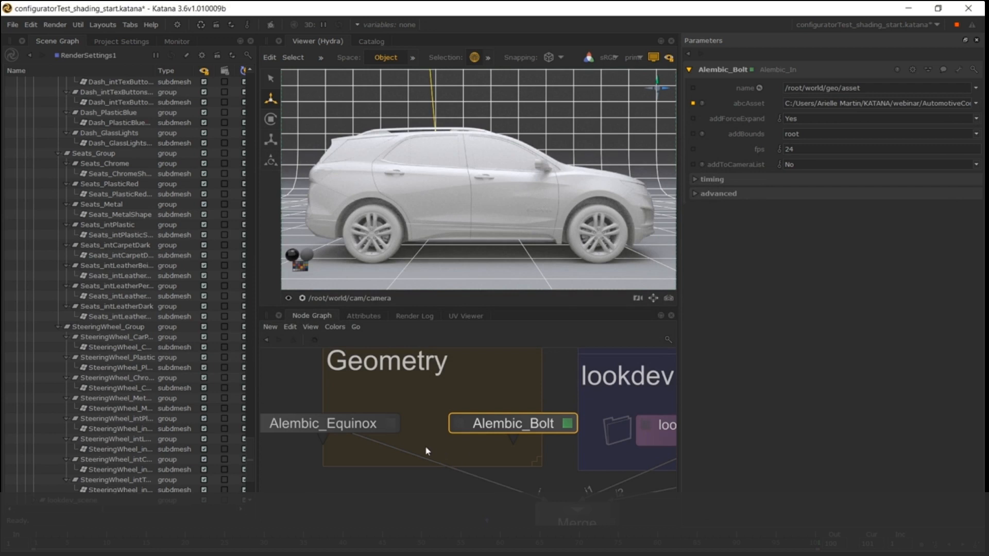
middle_drag(399, 494, 388, 474)
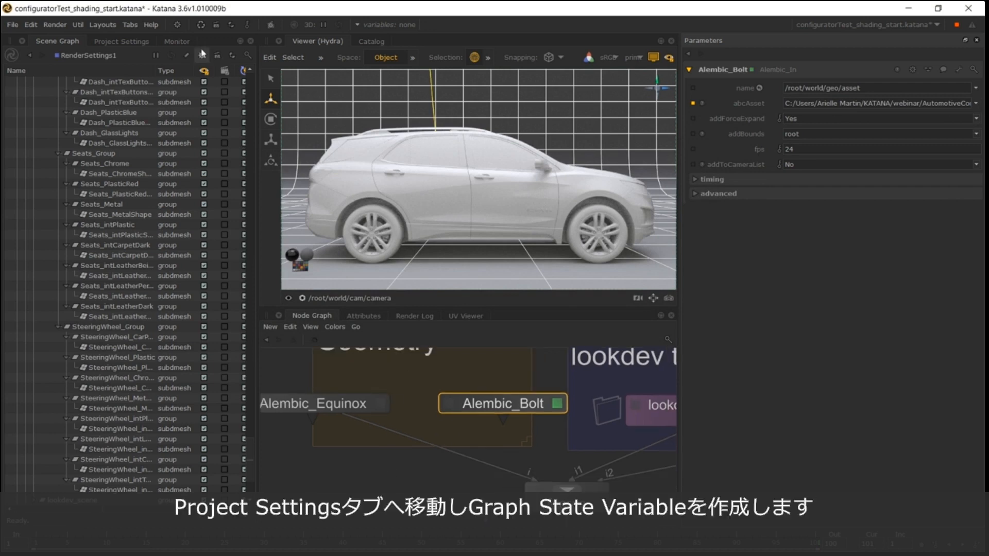
Add a new graph state variable to the variables in the project settings
click(141, 42)
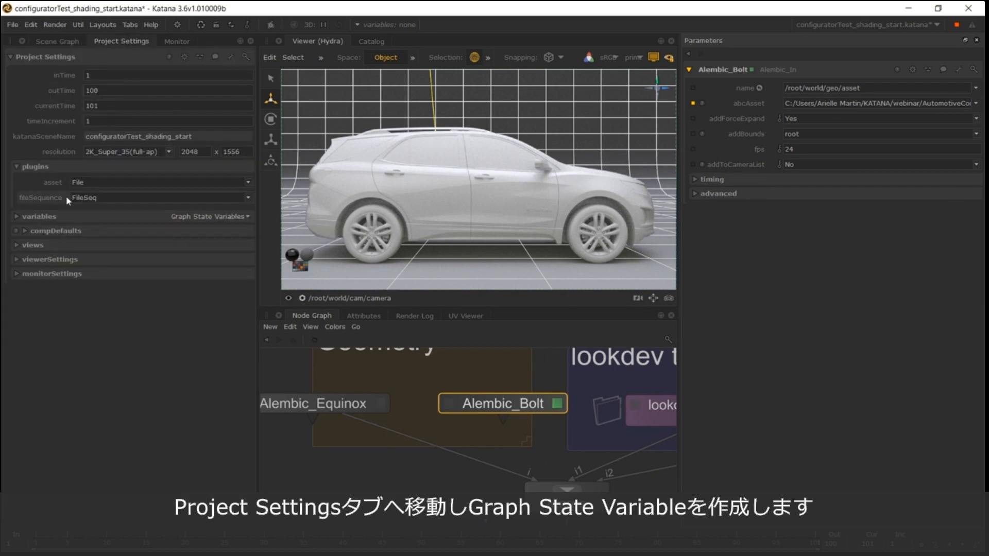
click(40, 218)
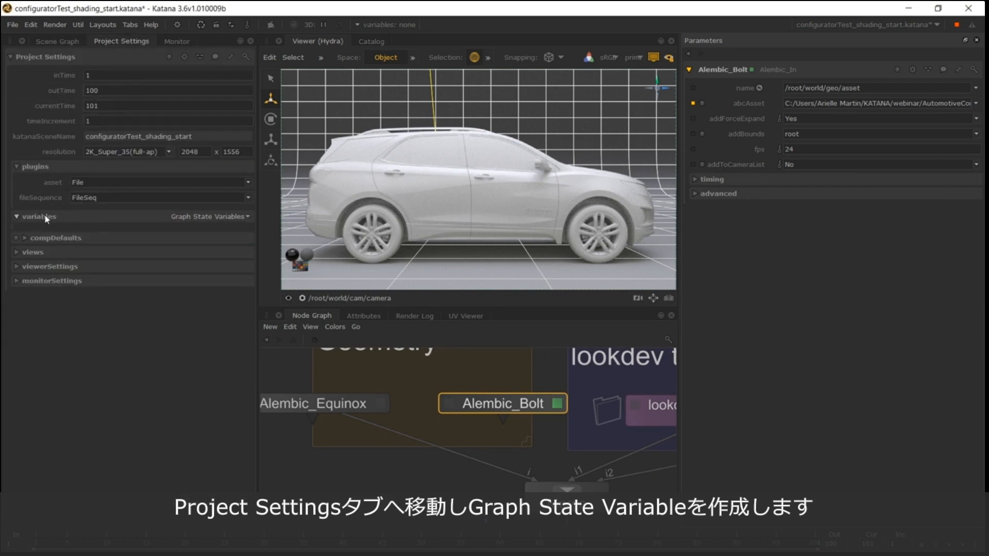
click(184, 217)
click(194, 230)
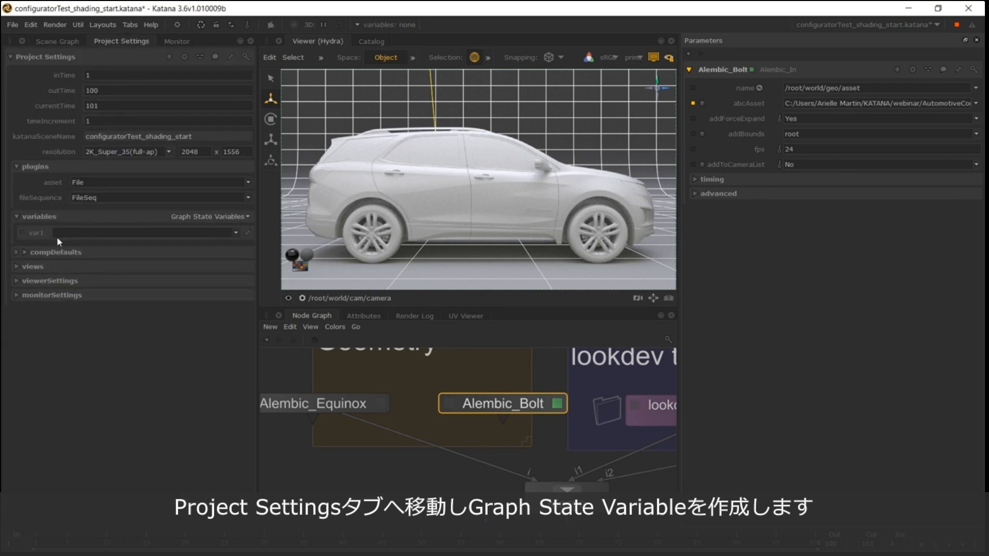
Rename the new graph state variable as Car
click(249, 232)
click(254, 245)
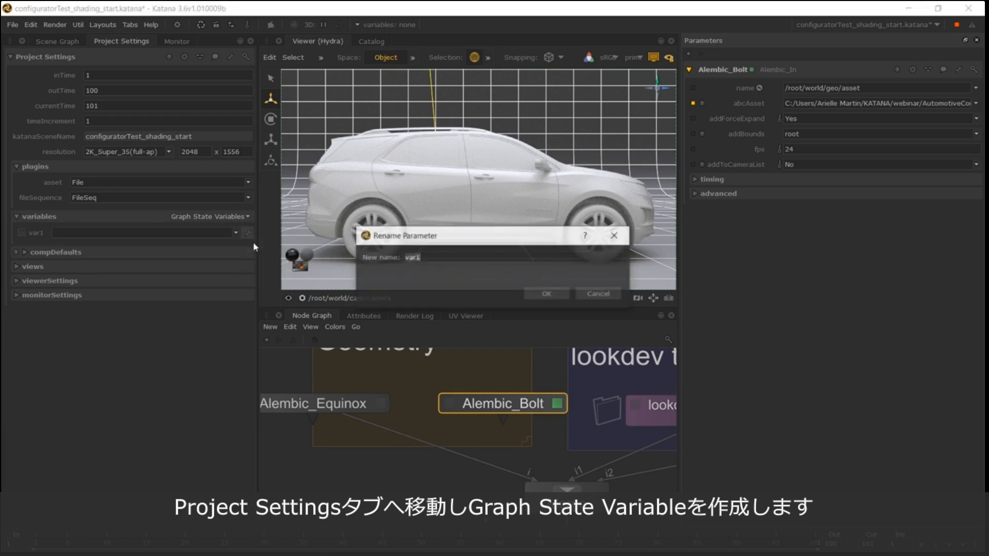
text(Car)
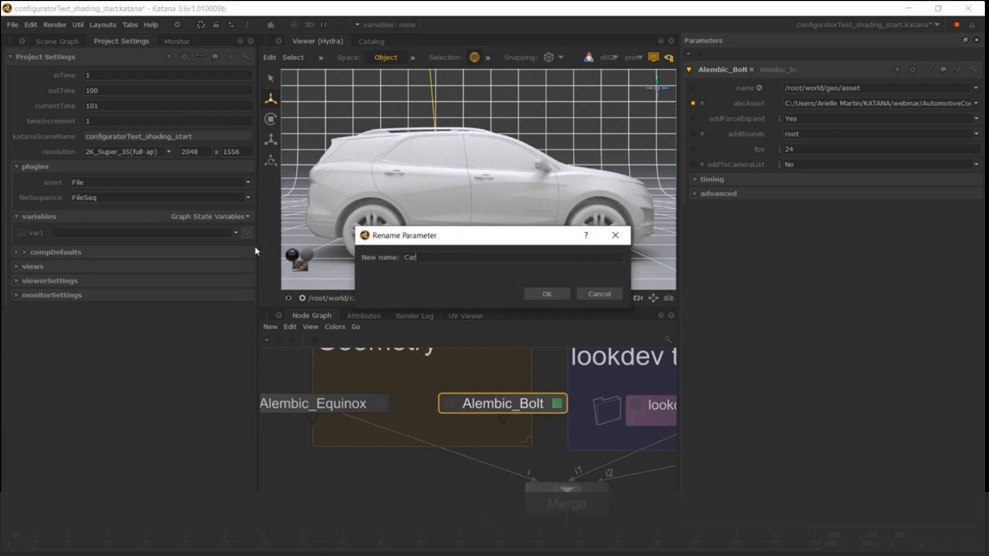
click(539, 295)
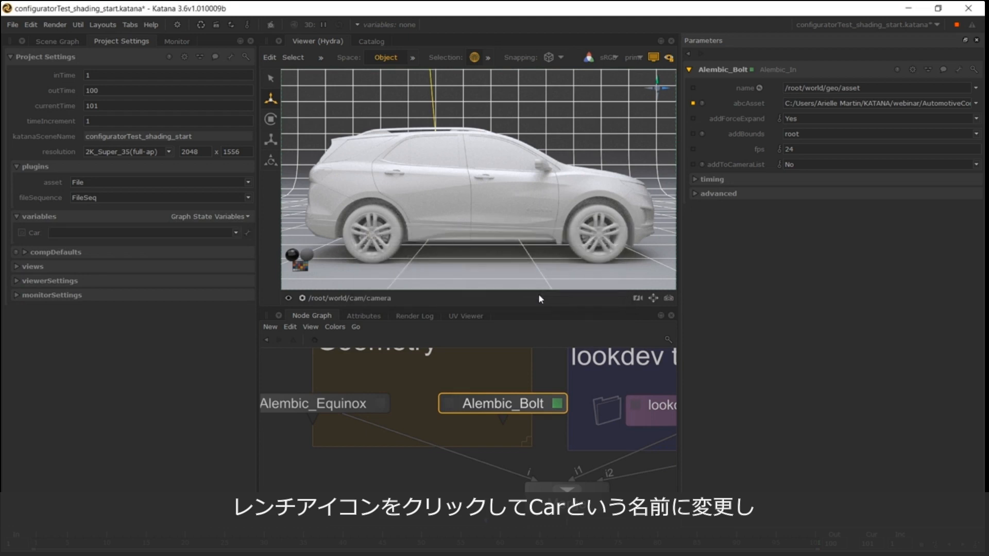
Enter Equinox and Bolt as the two values of the Car variable, ending with Bolt active
click(171, 233)
text(Equinox)
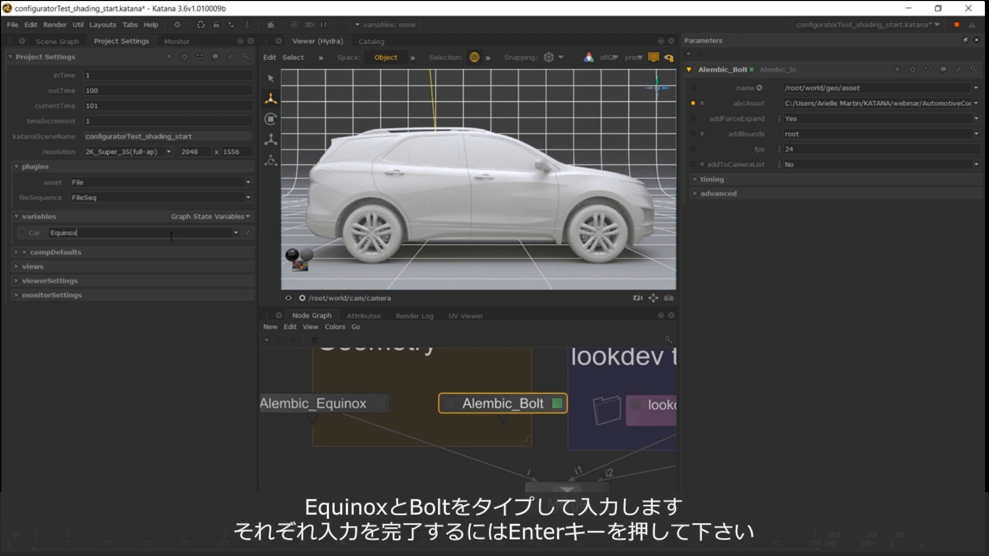
key(Return)
double_click(171, 236)
text(Bolt)
key(Return)
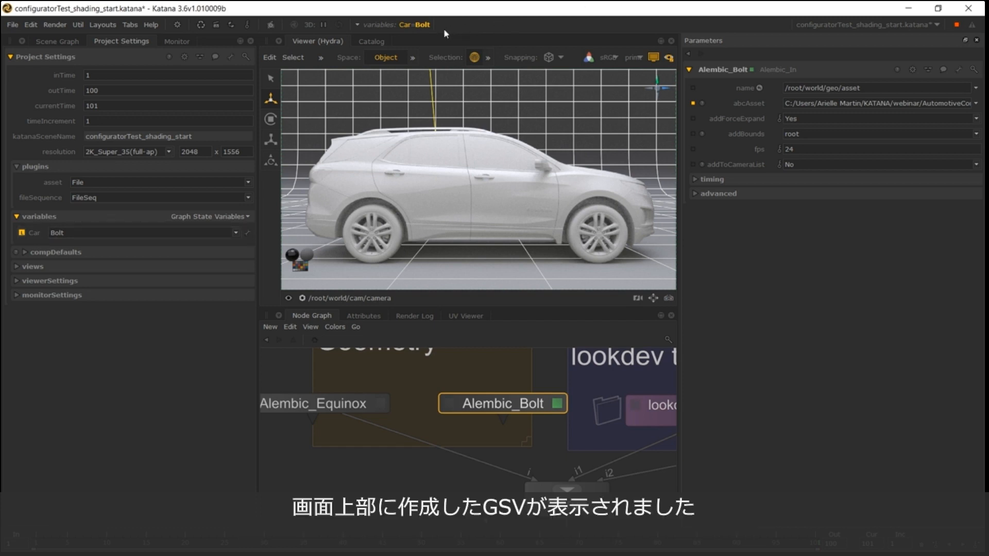
Insert a VariableSwitch node between Alembic_Equinox and Merge, and connect Alembic_Bolt as its second input
click(421, 27)
key(Tab)
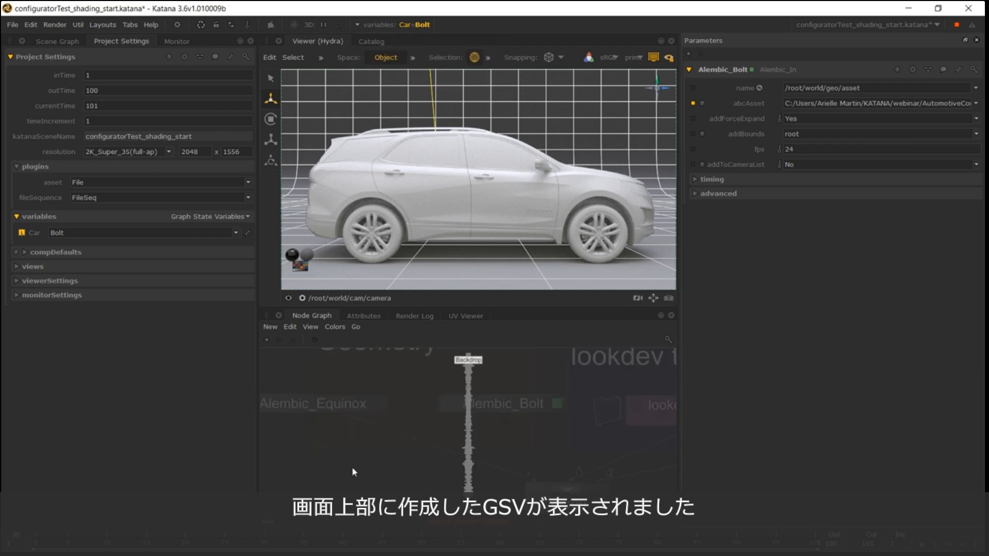
text(va)
click(466, 488)
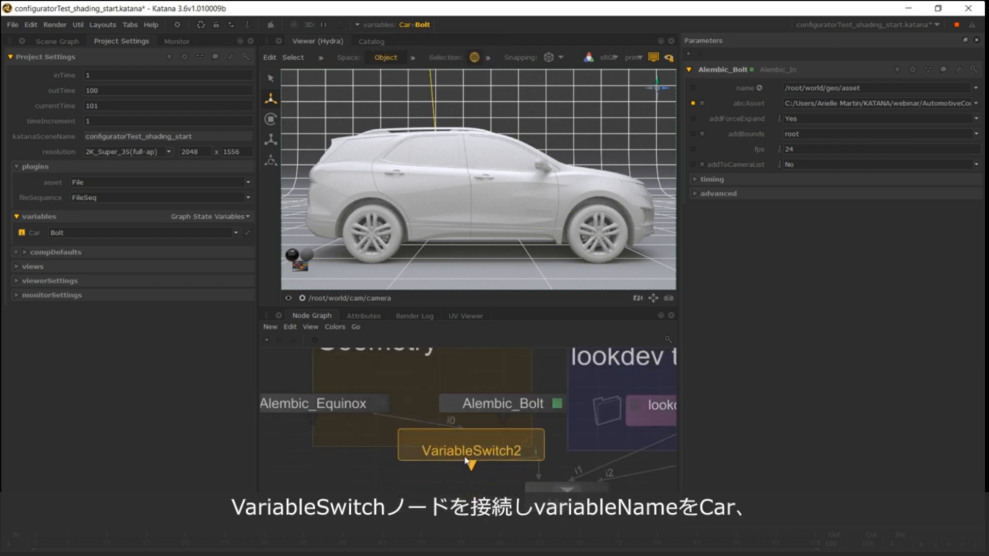
click(489, 442)
drag(502, 418, 446, 450)
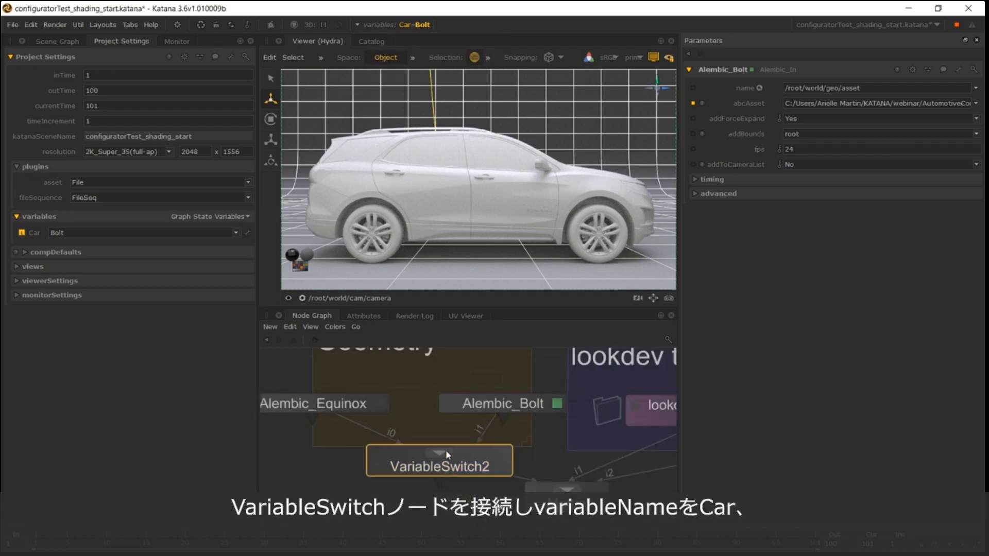
Edit the new VariableSwitch node and set its variableName to Car
click(500, 467)
double_click(778, 90)
text(Car)
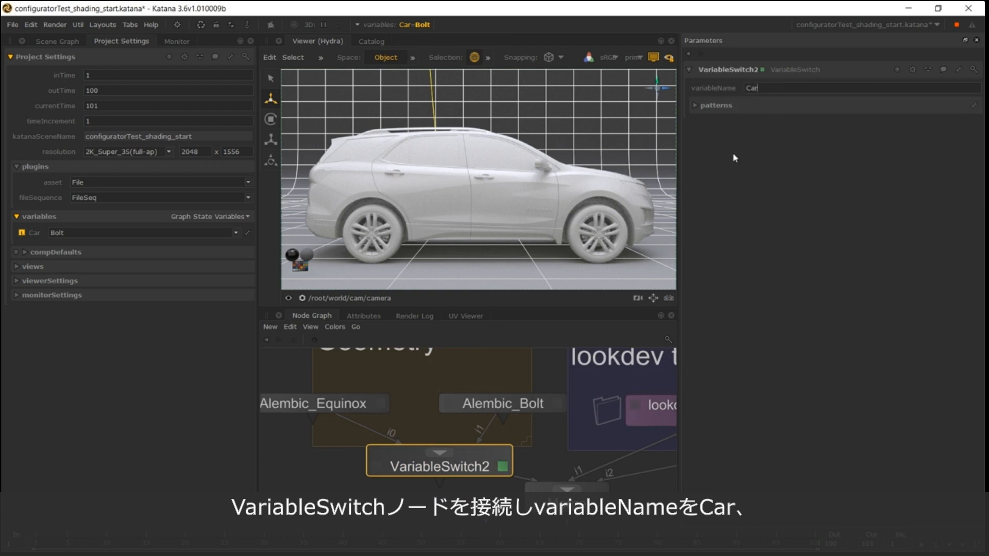
Set the VariableSwitch patterns to Equionx for input i0 and Bolt for input i1
double_click(723, 124)
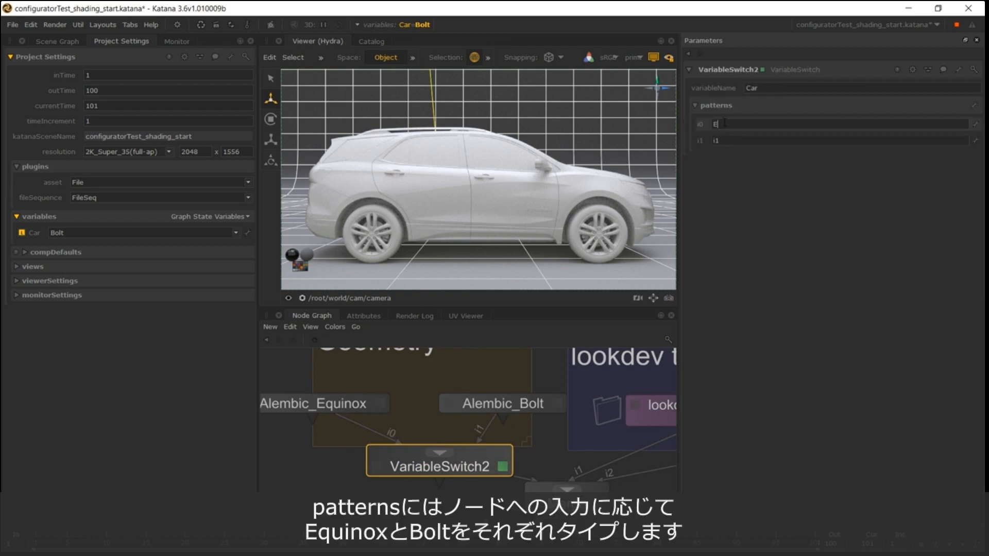
text(Equinox)
key(Return)
double_click(741, 141)
text(Bolt)
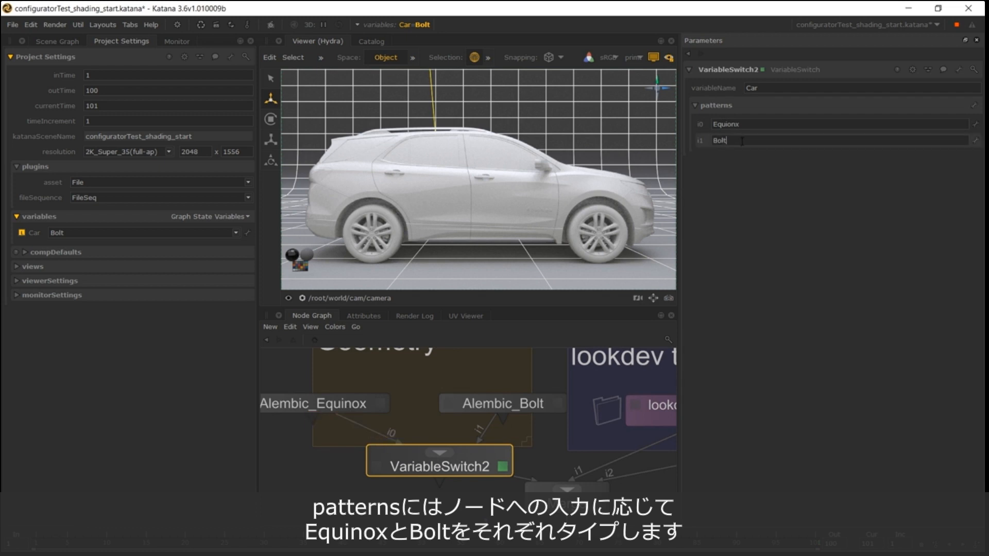
key(Return)
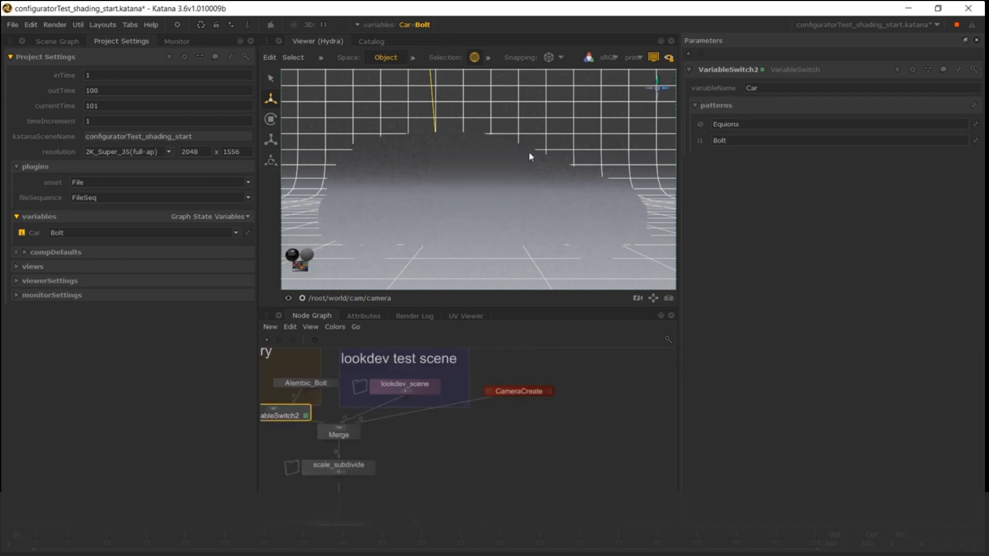
Switch the global Car variable to Equinox to test swapping the displayed car
scroll(483, 403, down, 3)
middle_drag(483, 403, 510, 367)
click(468, 487)
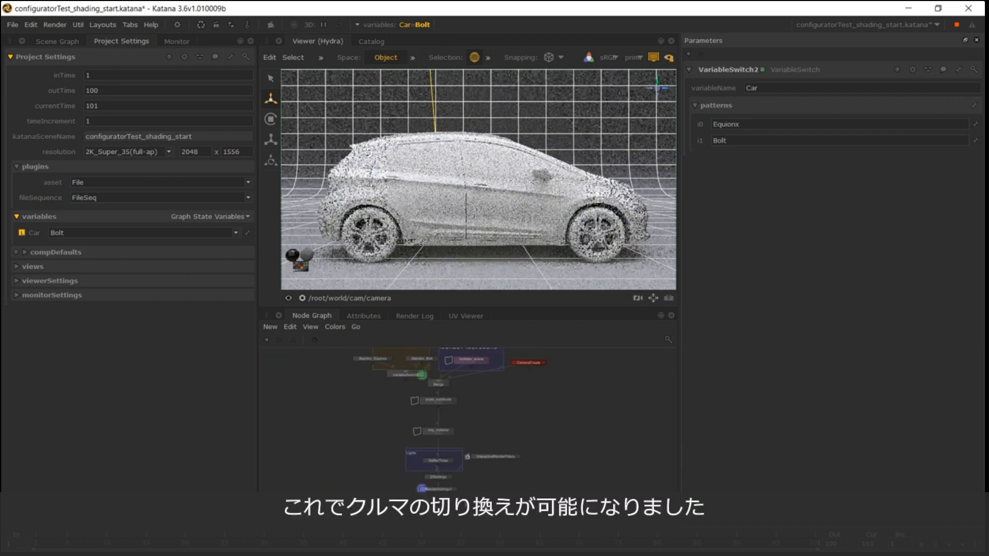
click(412, 24)
click(428, 70)
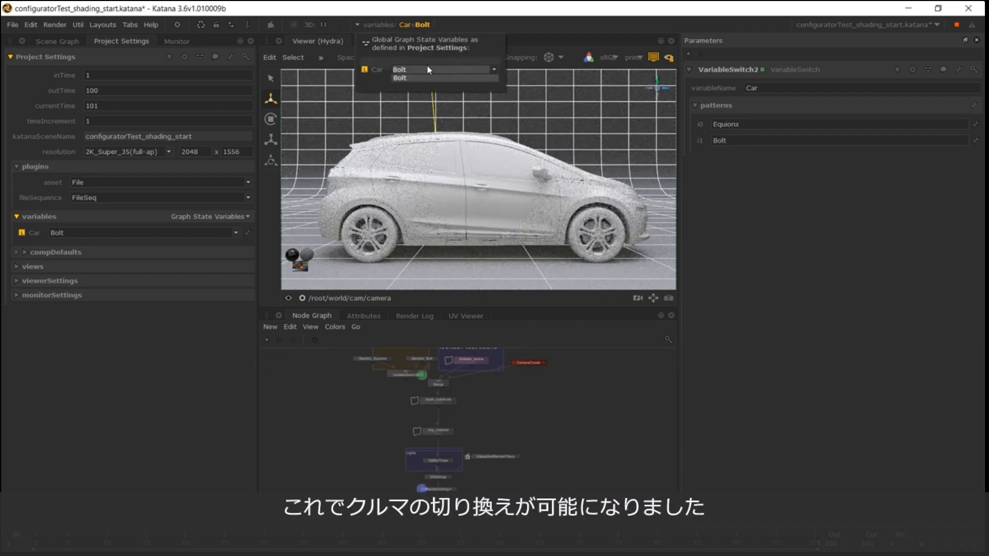
click(428, 69)
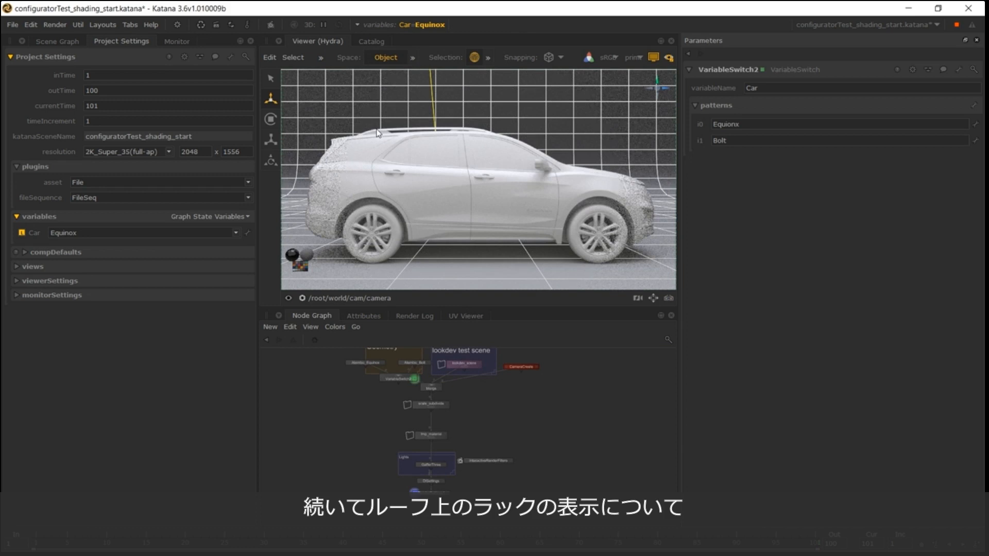
Add a second graph state variable to the project settings and name it roofRack
click(210, 216)
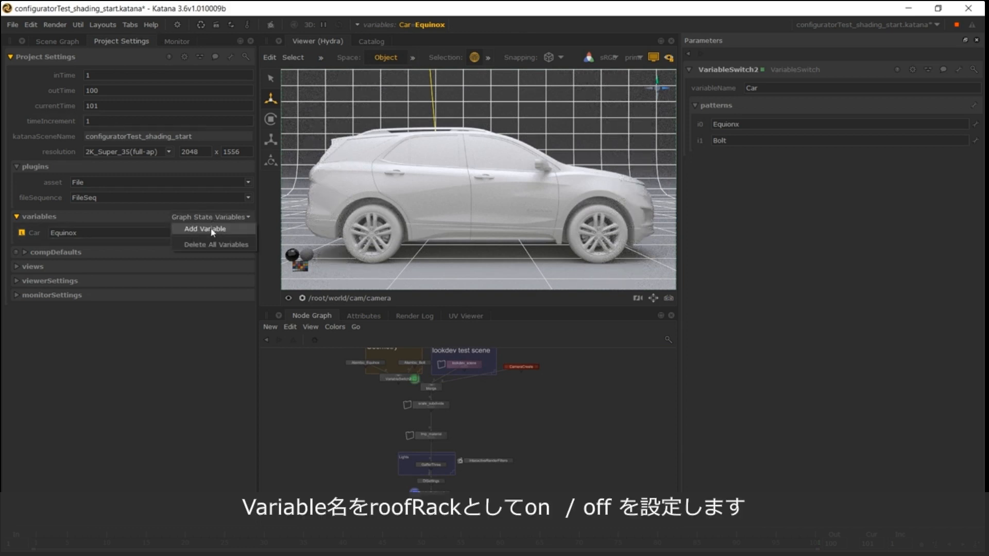
click(213, 230)
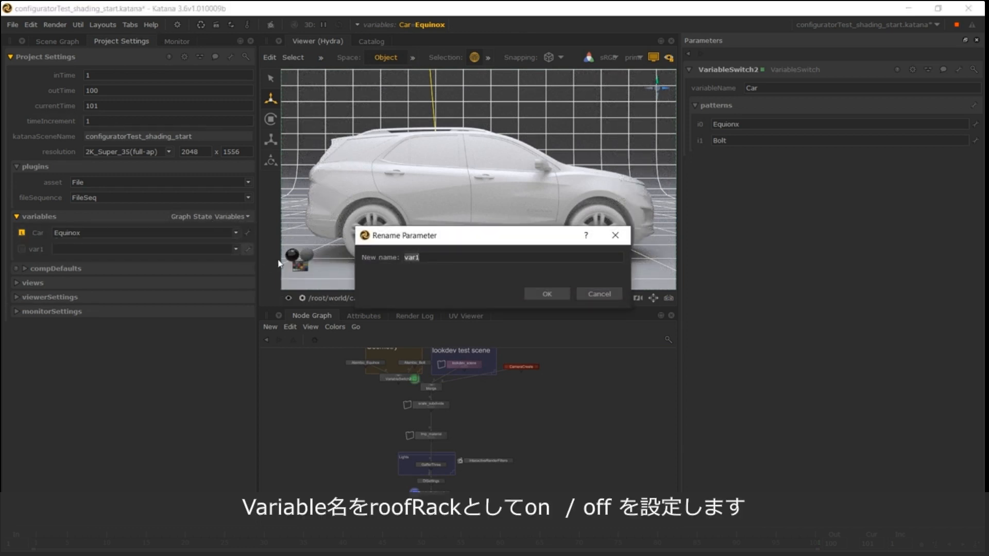
text(roofRack)
key(Return)
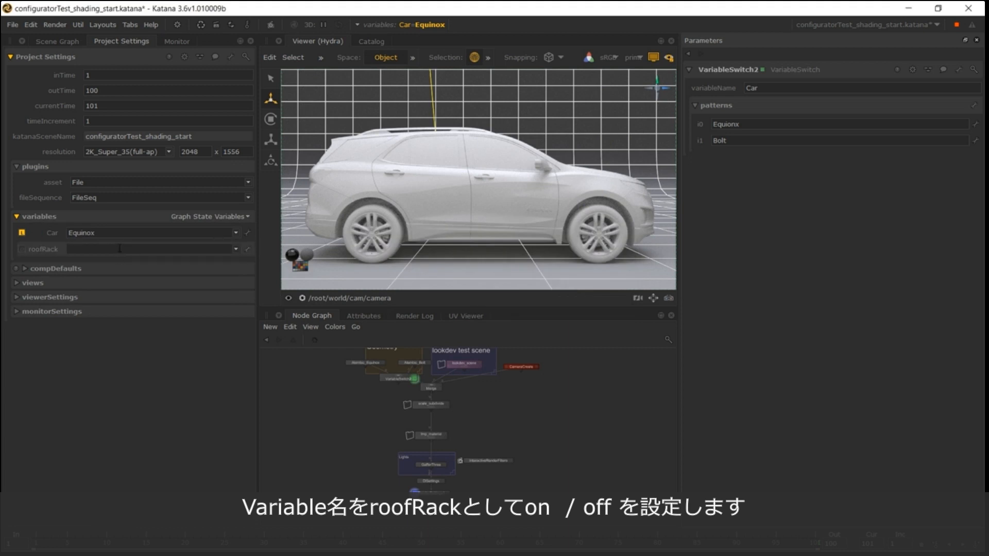
Enter on and off as the values of the roofRack variable, ending with off active
click(119, 248)
text(on)
key(Return)
double_click(119, 249)
text(off)
key(Return)
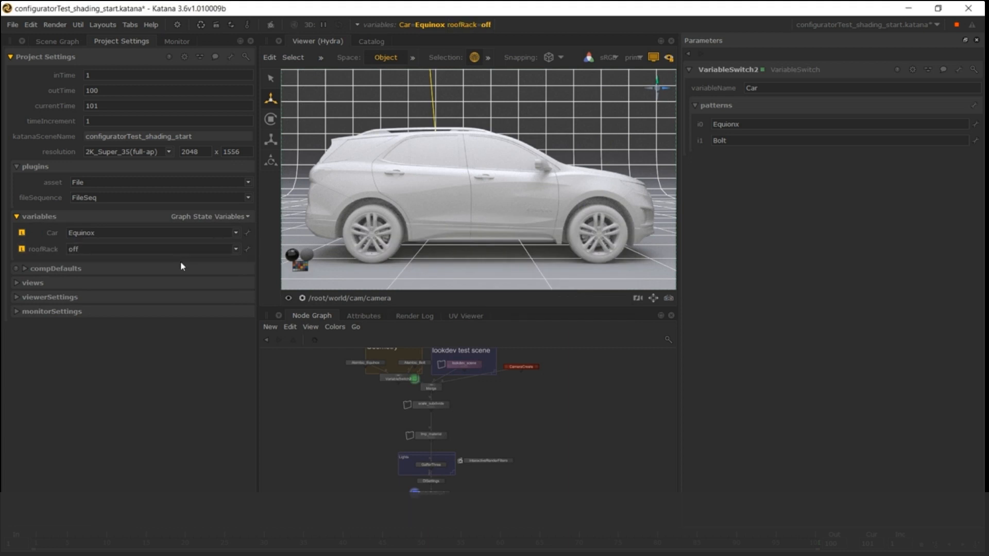
Create a VariableEnabledGroup node and place it between scale_subdivide and tmp_material, beside their connection
middle_drag(422, 443, 424, 449)
scroll(442, 422, up, 3)
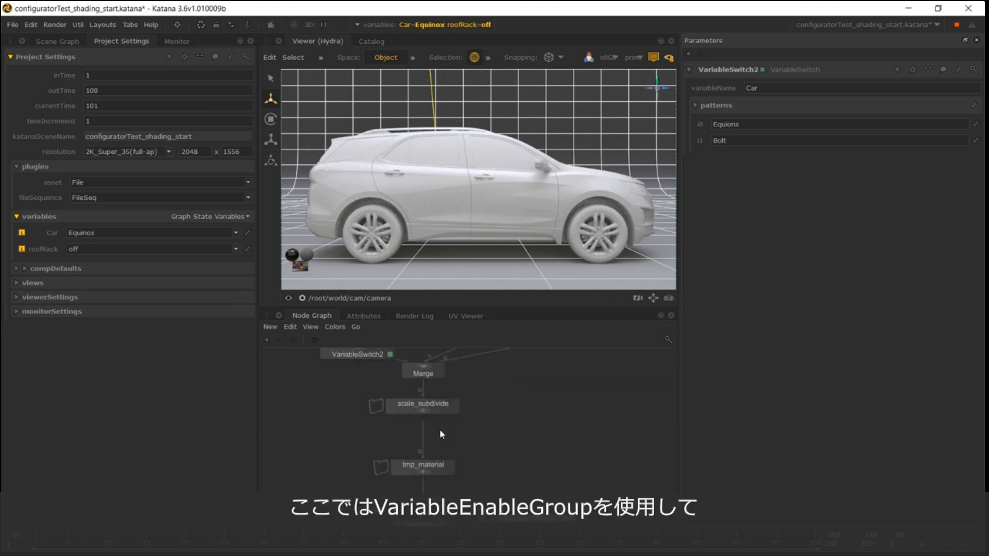
scroll(441, 426, up, 4)
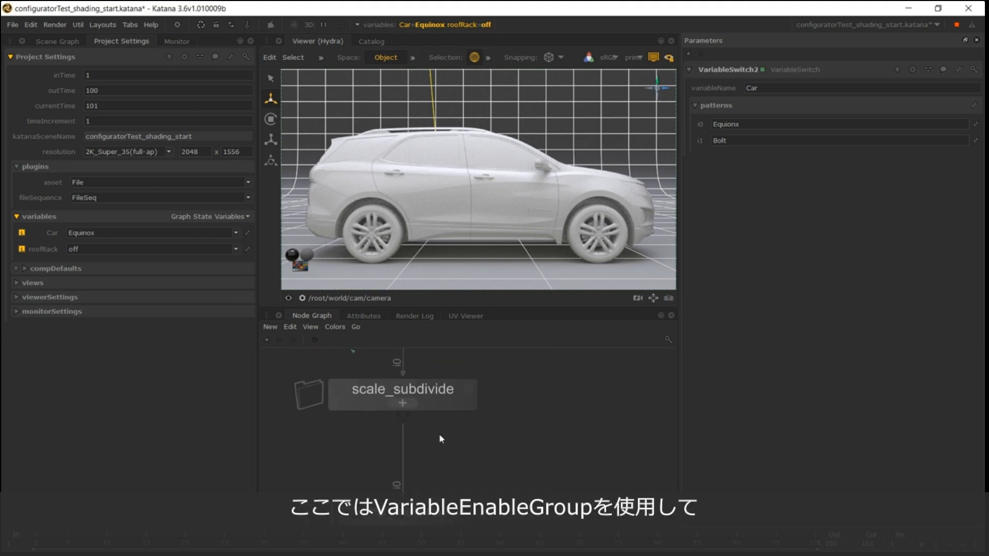
key(Tab)
text(v)
click(467, 398)
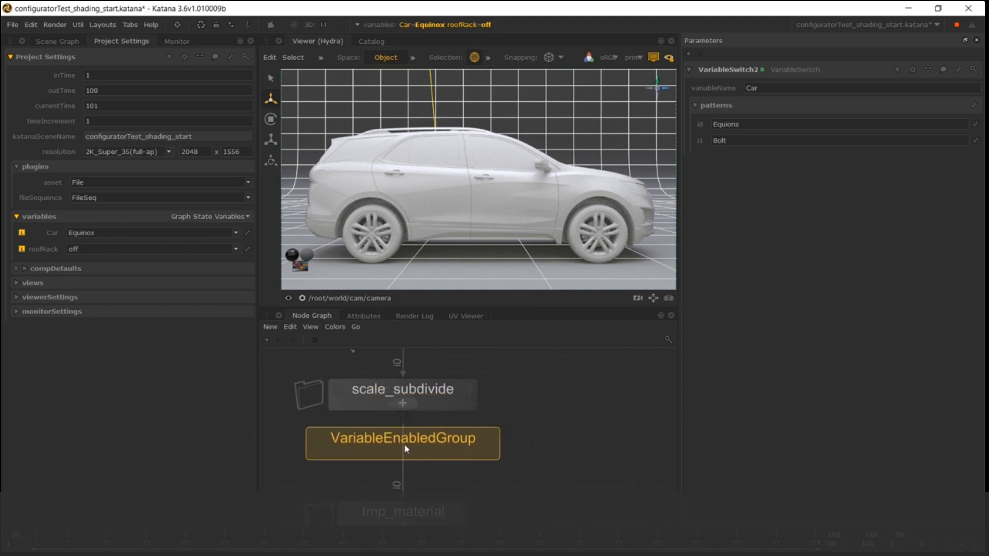
click(423, 444)
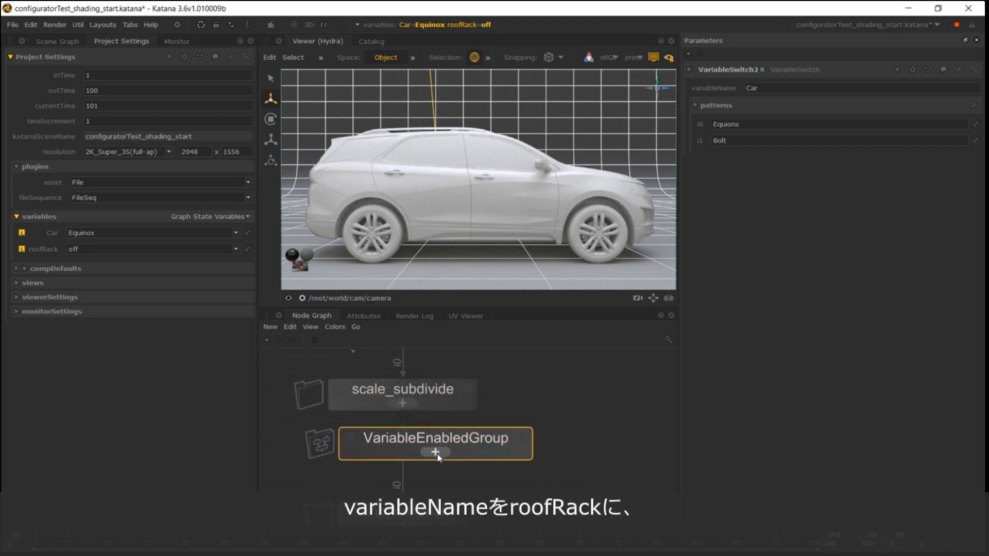
Edit the VariableEnabledGroup, setting its variableName to roofRack and its pattern to off
key(e)
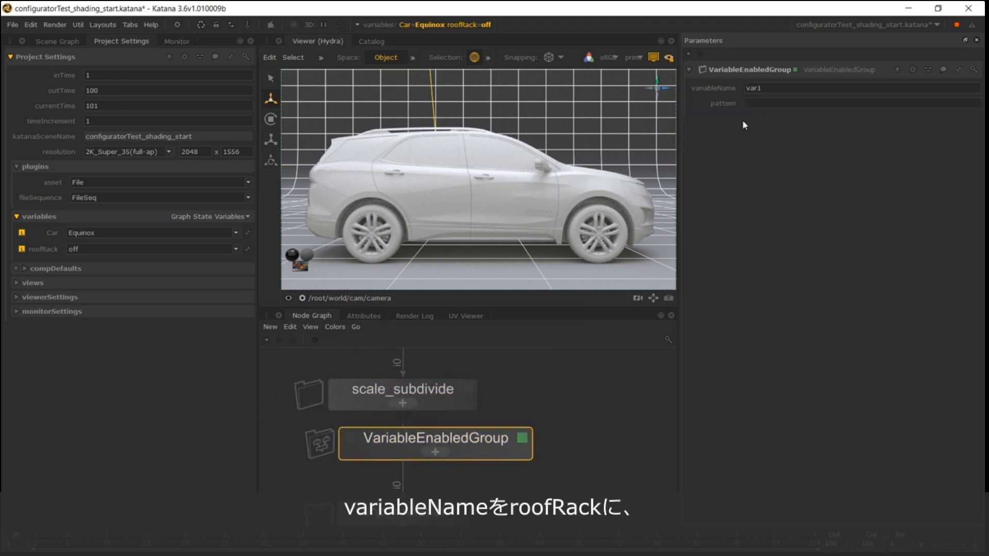
double_click(776, 87)
text(ro)
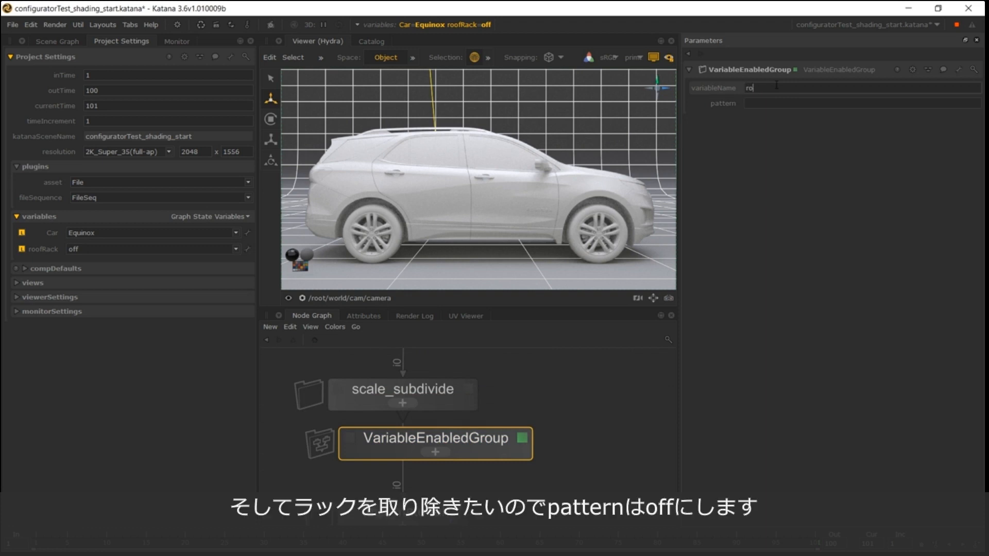
text(ofRack)
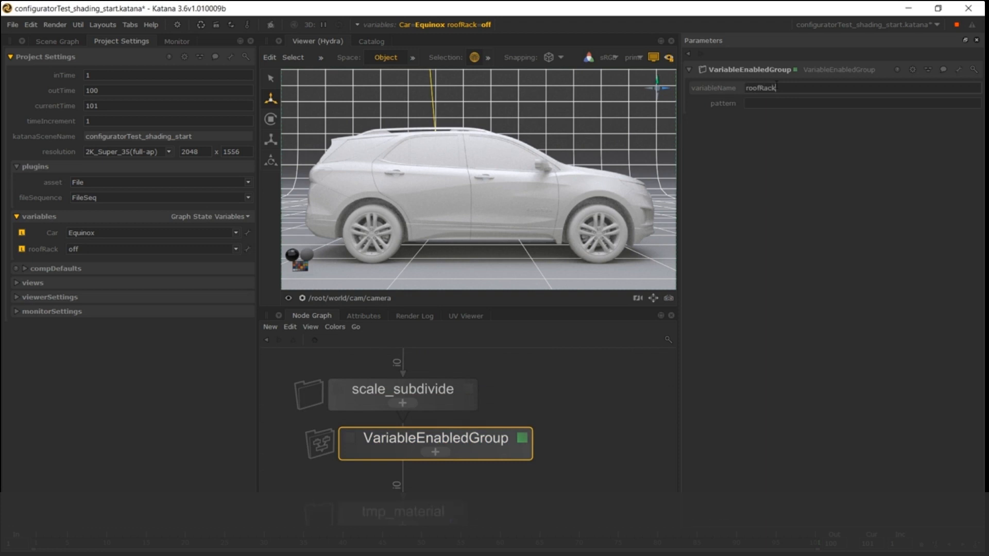
click(777, 104)
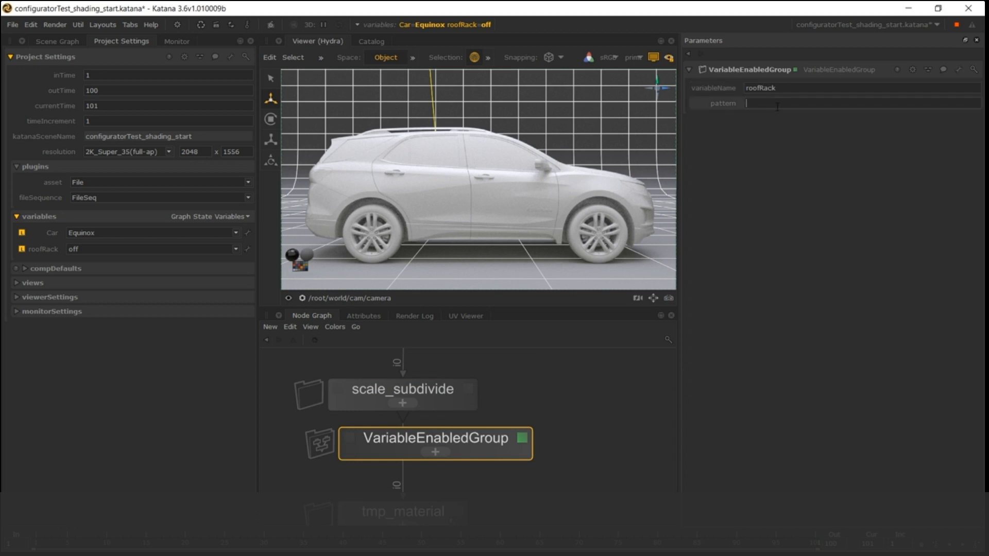
text(off)
Open the VariableEnabledGroup's contents and create a Prune node inside it
click(437, 449)
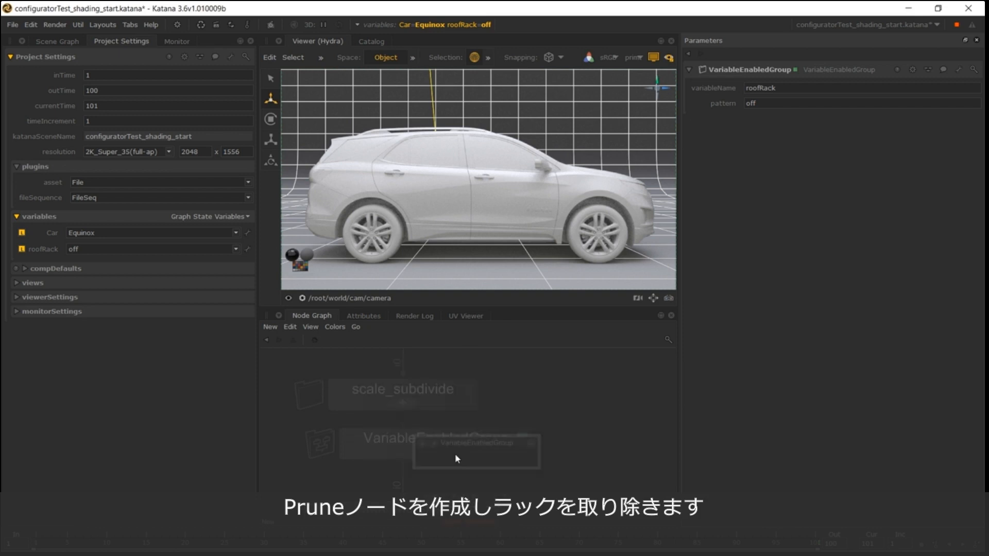
text(p)
key(Down)
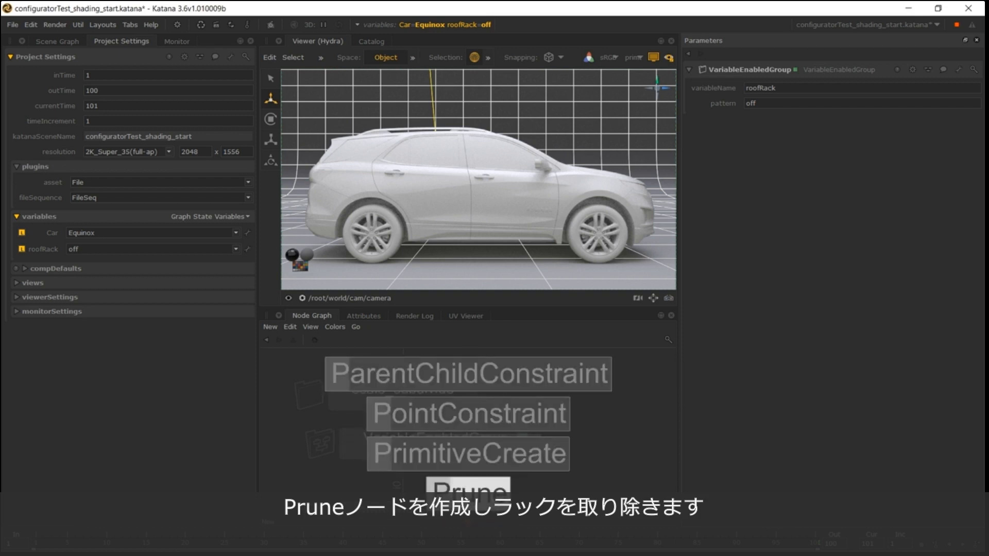
key(Return)
click(478, 449)
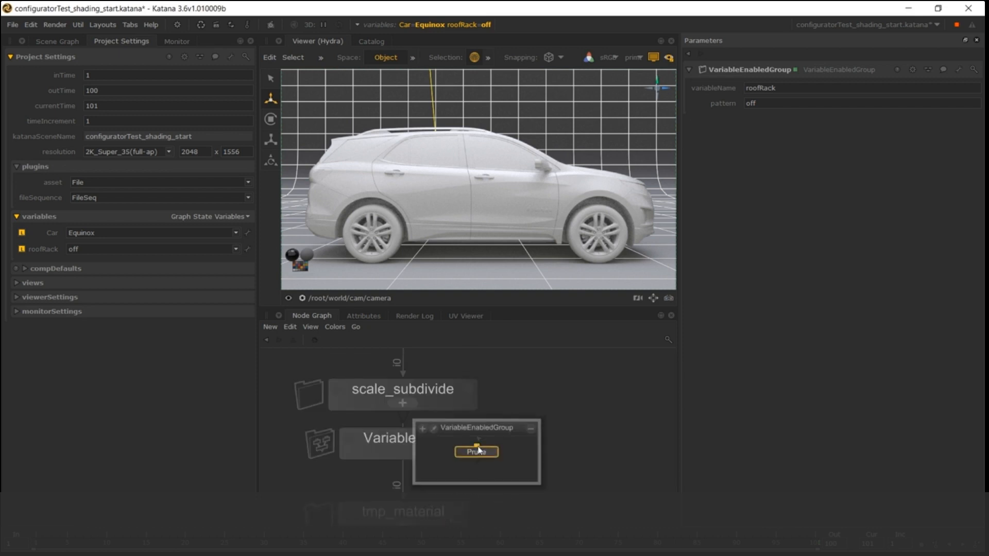
Wire the Prune node inside the group between scale_subdivide's output and tmp_material's input
drag(478, 449, 407, 412)
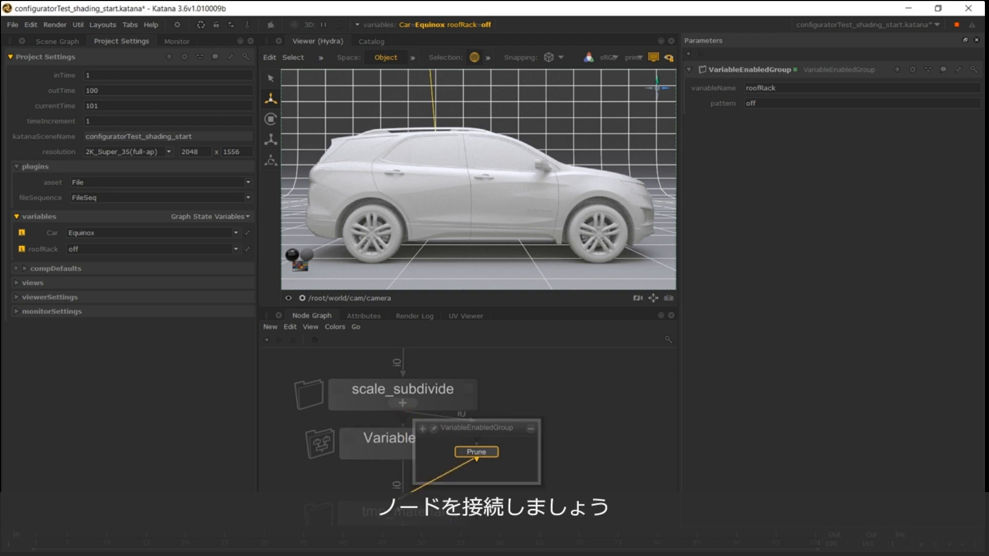
drag(477, 460, 401, 514)
click(399, 512)
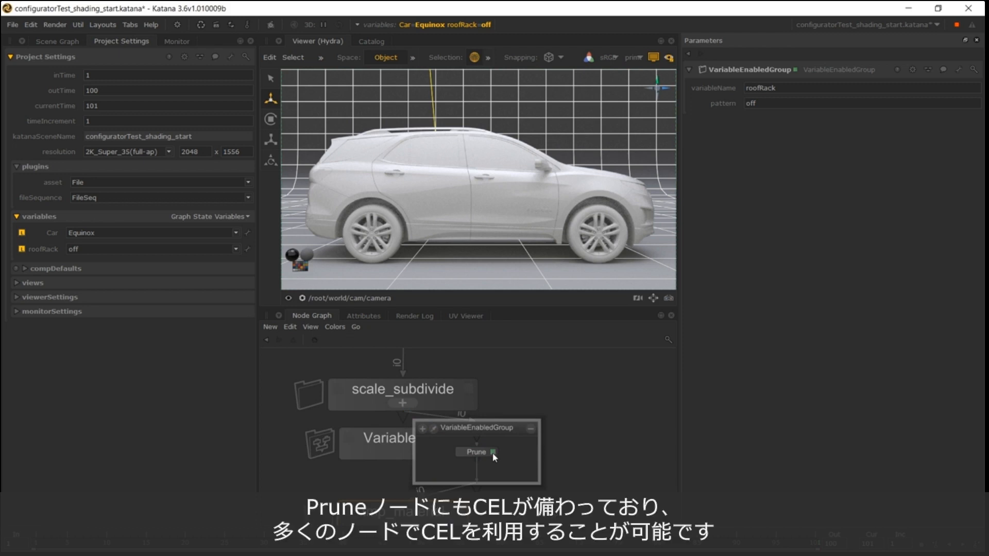
Edit the Prune node inside VariableEnabledGroup and add a Custom CEL statement to it
click(493, 454)
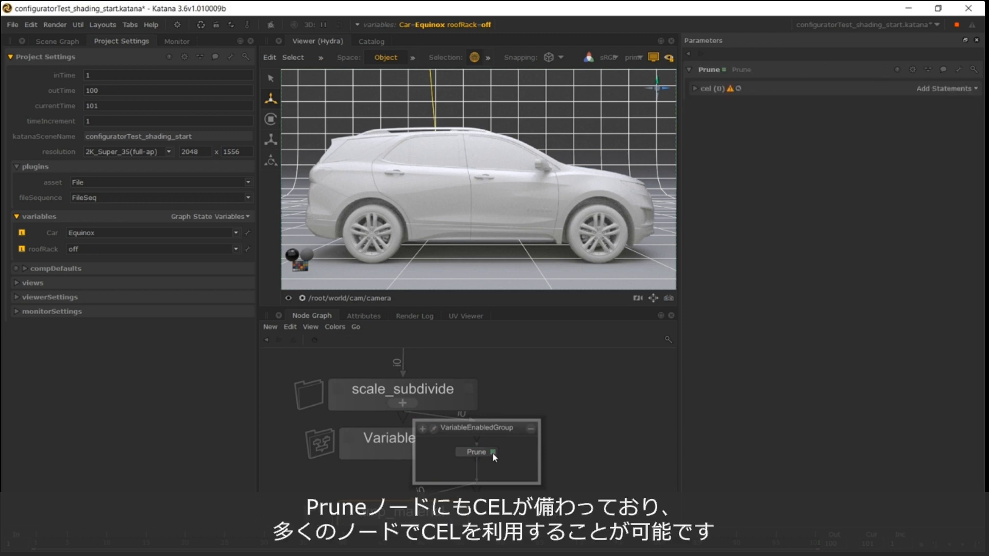
click(717, 90)
click(927, 86)
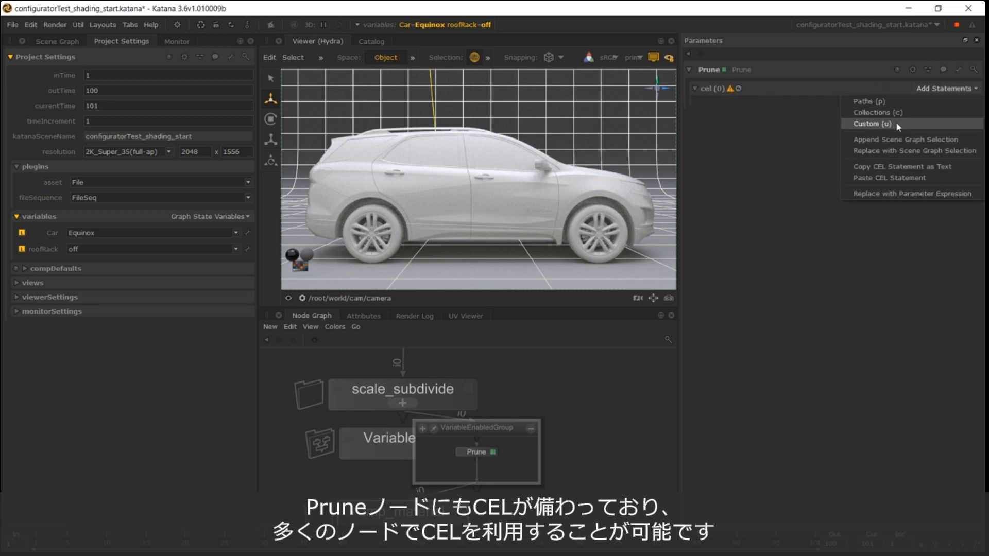
click(895, 123)
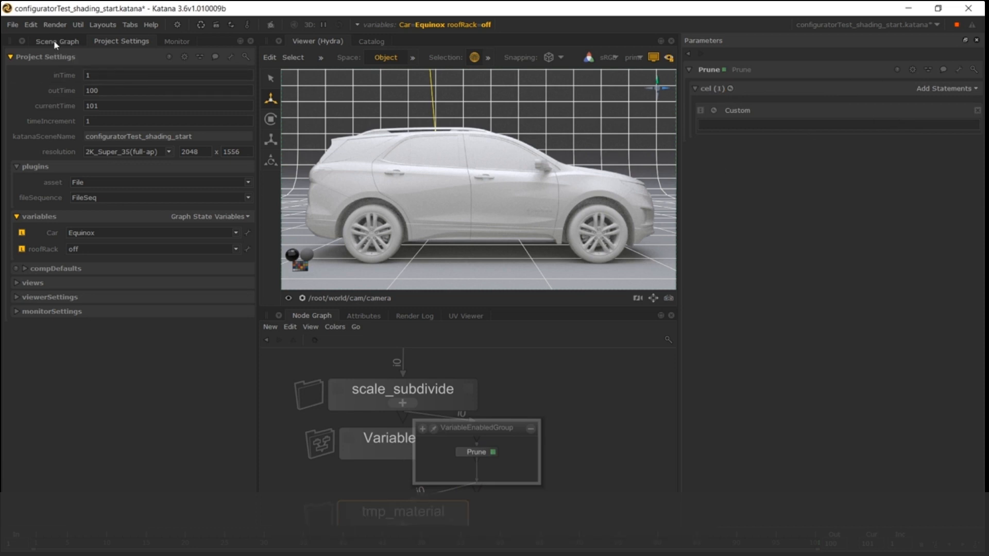
Fill the Custom statement with the scene graph path of the asset group, /root/world/geo/asset
click(55, 42)
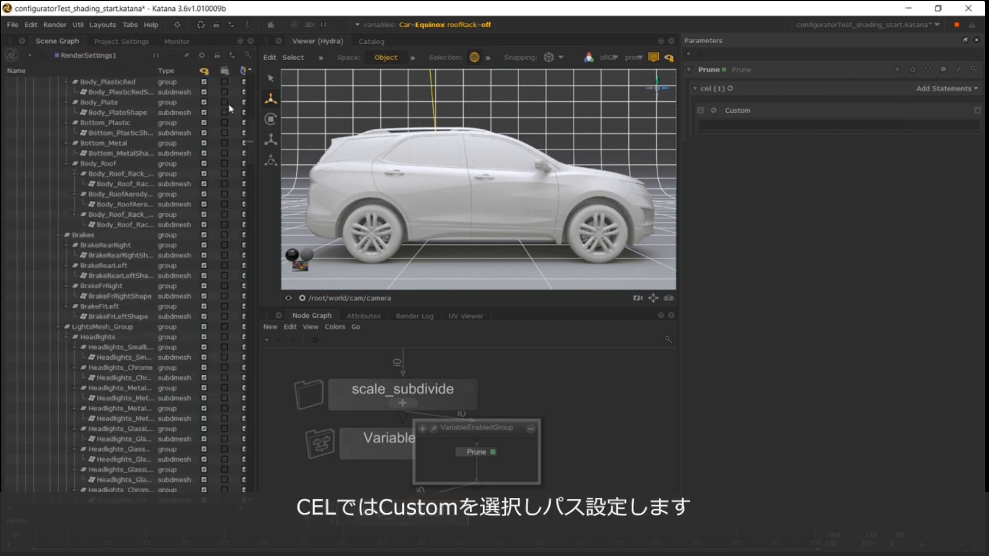
scroll(230, 108, up, 10)
drag(82, 112, 762, 127)
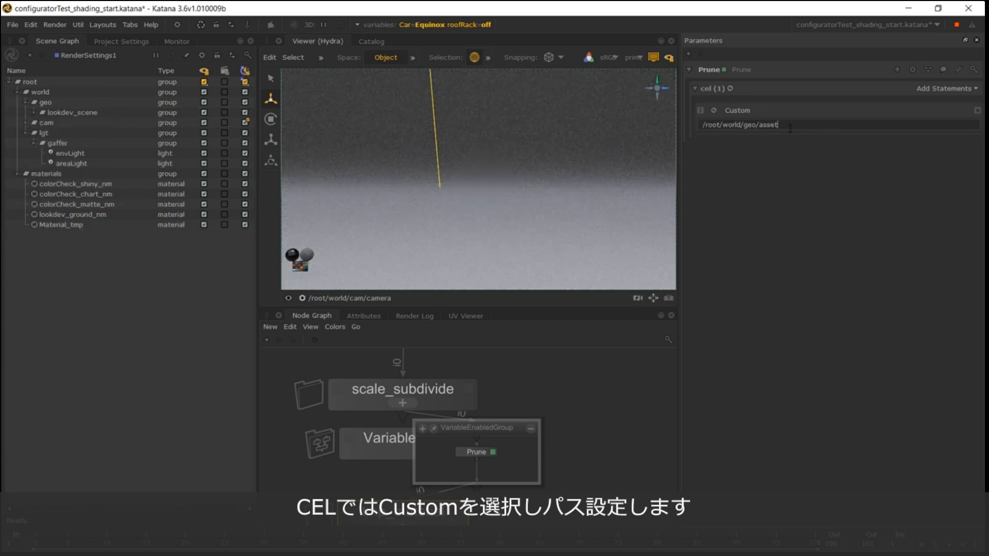
Set the roofRack graph state variable to on
click(378, 25)
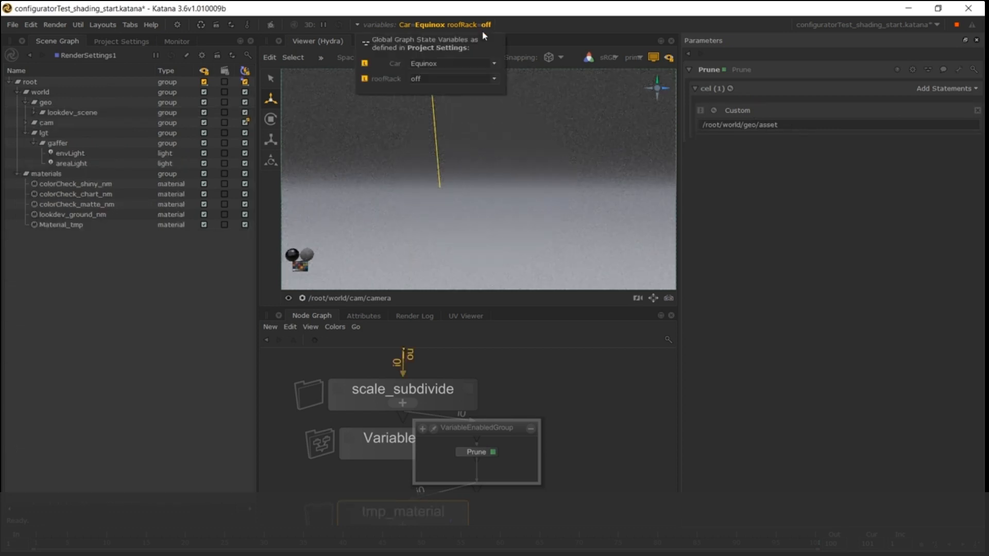
click(438, 79)
click(443, 98)
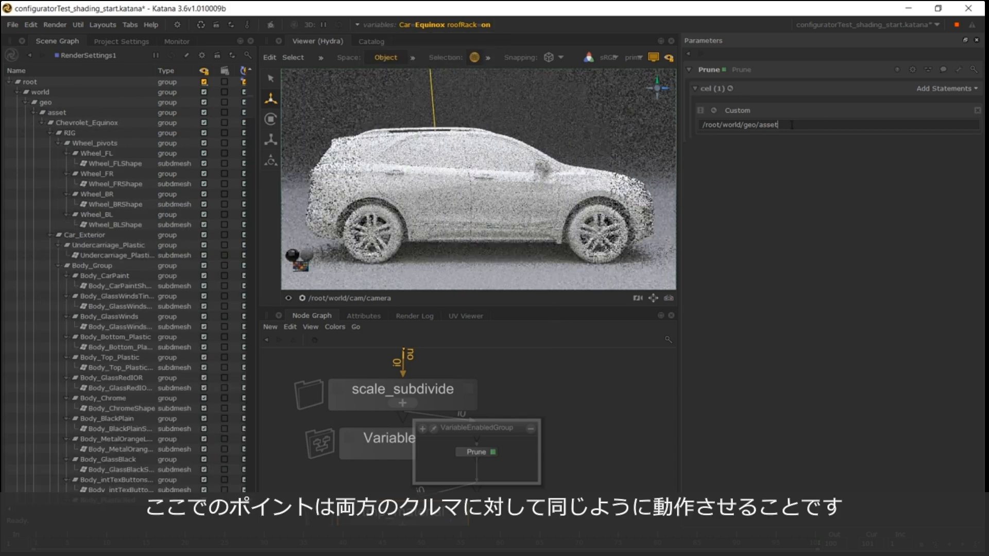
Locate the roof rack in the scene graph and extend the CEL path to /root/world/geo/asset//*Body_Roof/*
text(//)
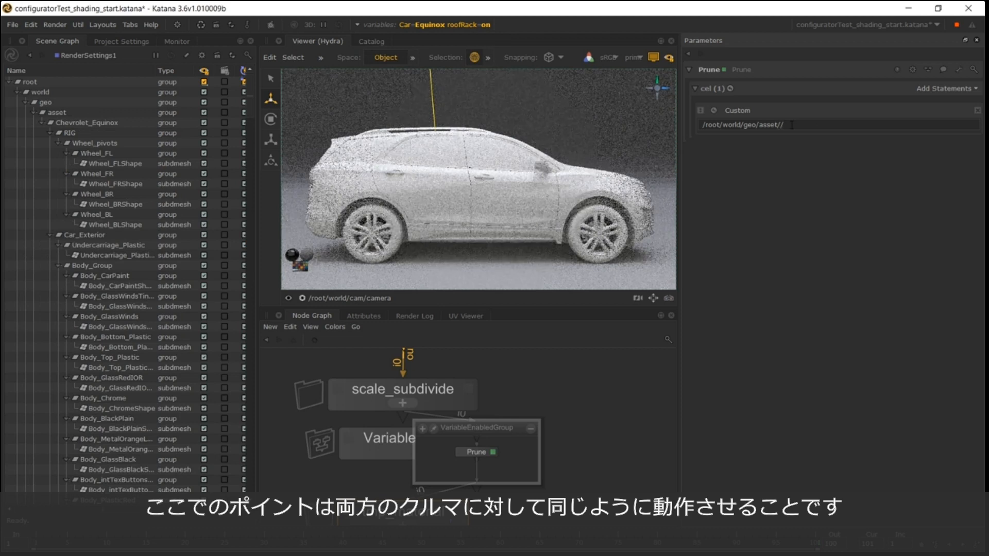
text(*)
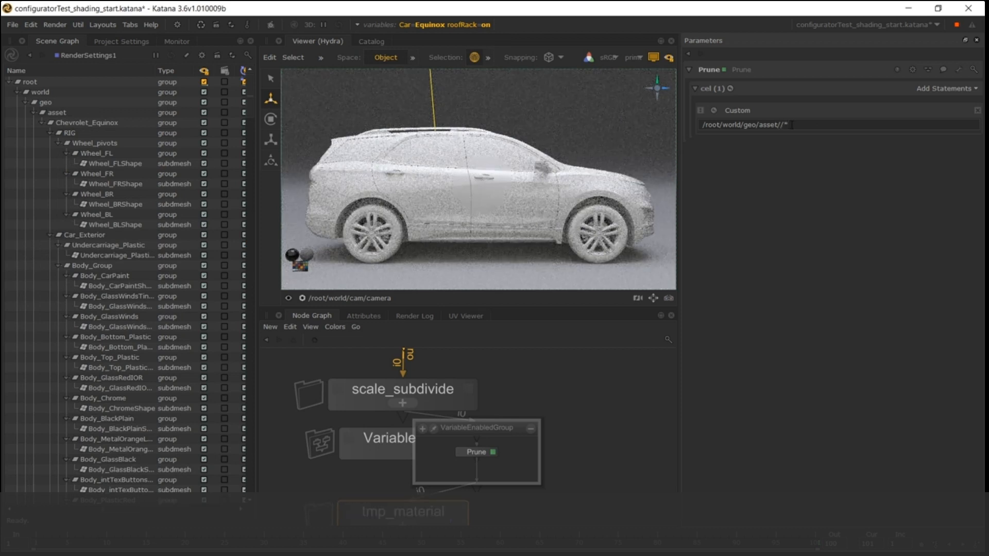
click(451, 132)
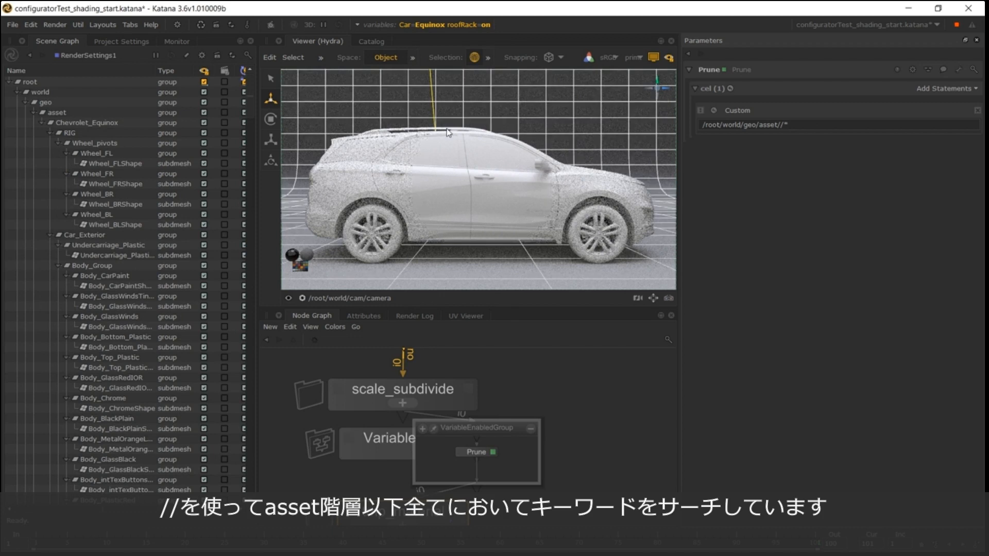
scroll(156, 386, down, 2)
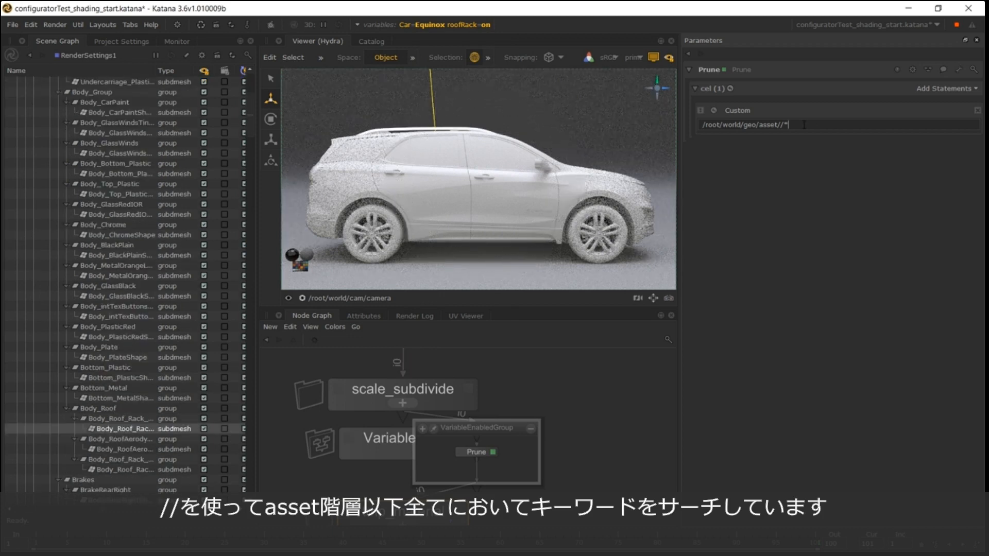
text(Body_Roof*)
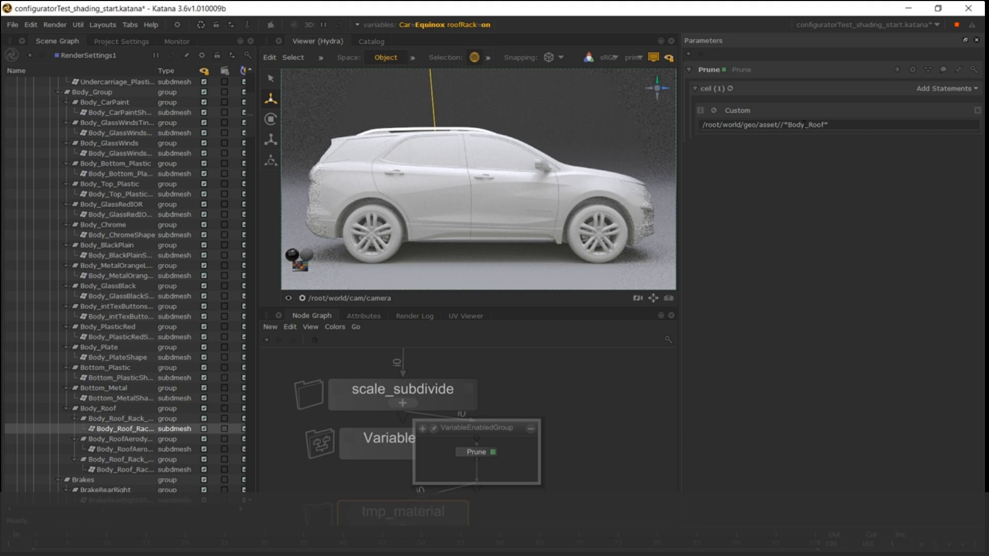
key(Left)
text(/)
Look through the persp camera in the viewer and frame the selected roof parts
click(319, 298)
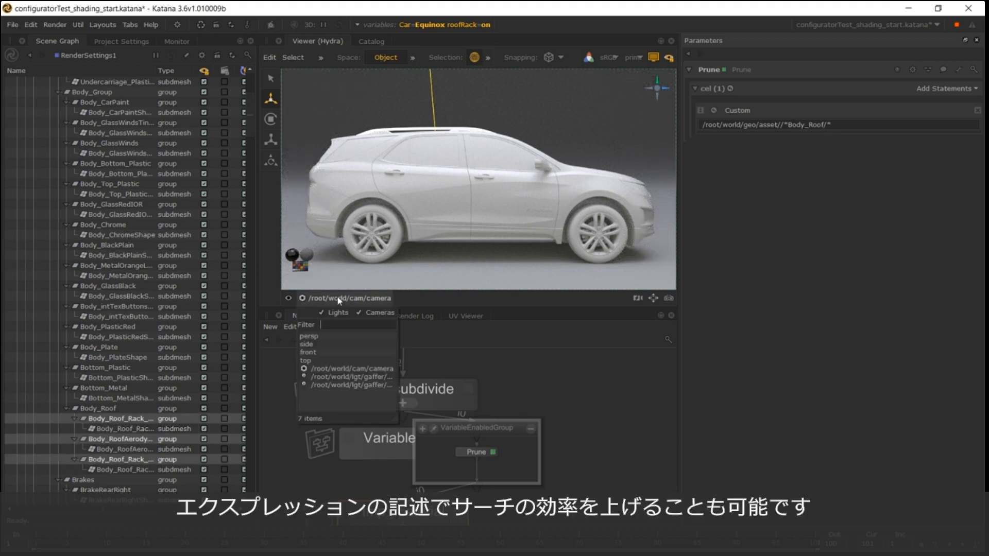
click(323, 330)
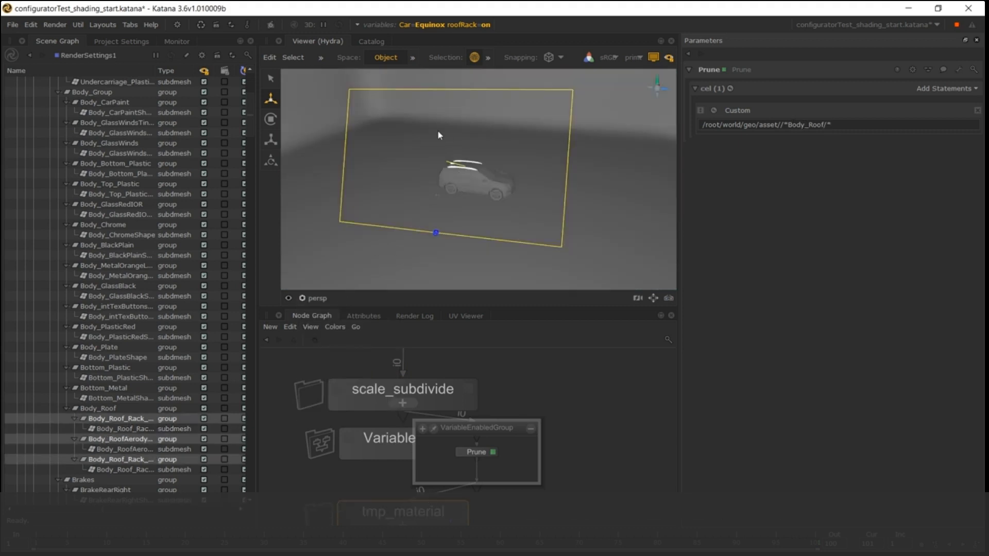
key(f)
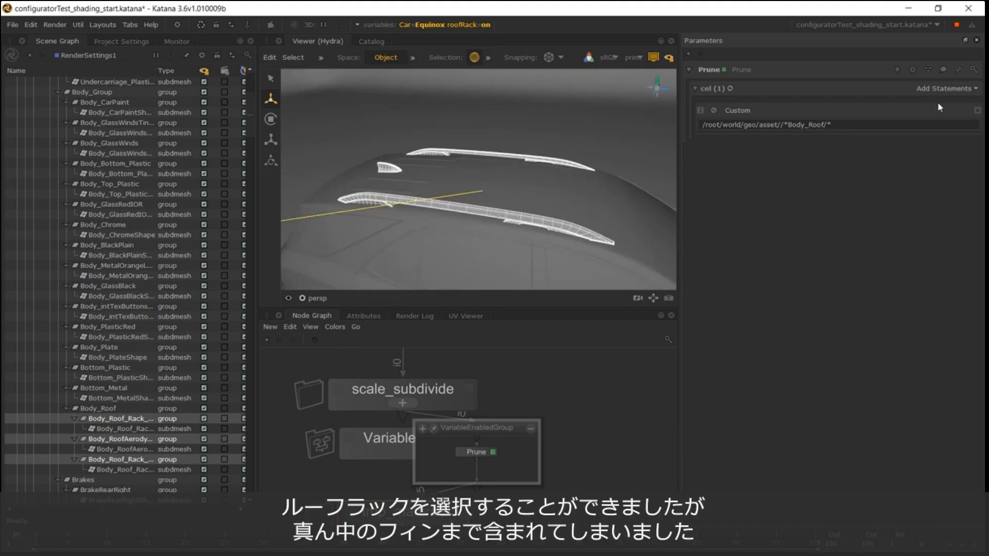
Add a second Custom CEL statement with a copy of the first path and set its operation to Difference
click(947, 89)
click(880, 122)
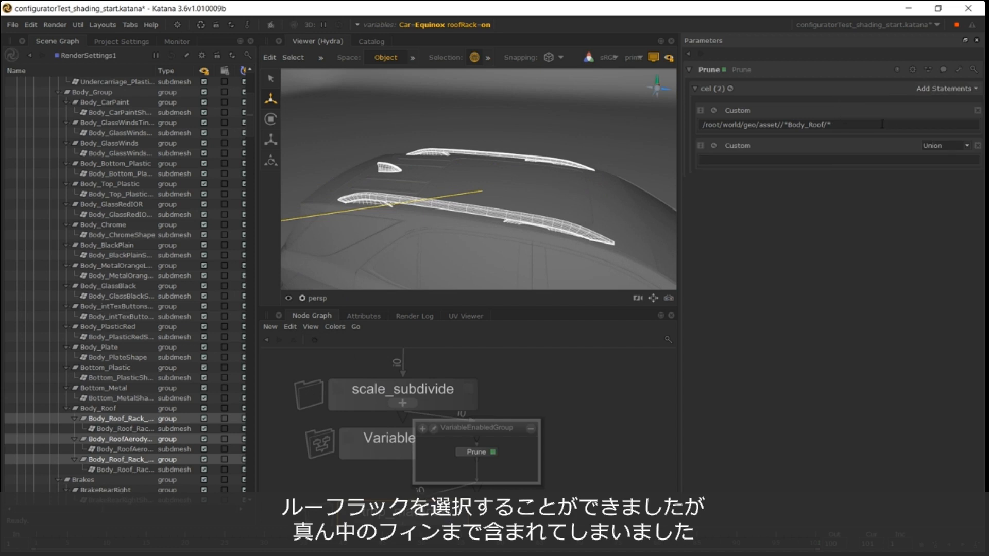
triple_click(844, 126)
key(ctrl+c)
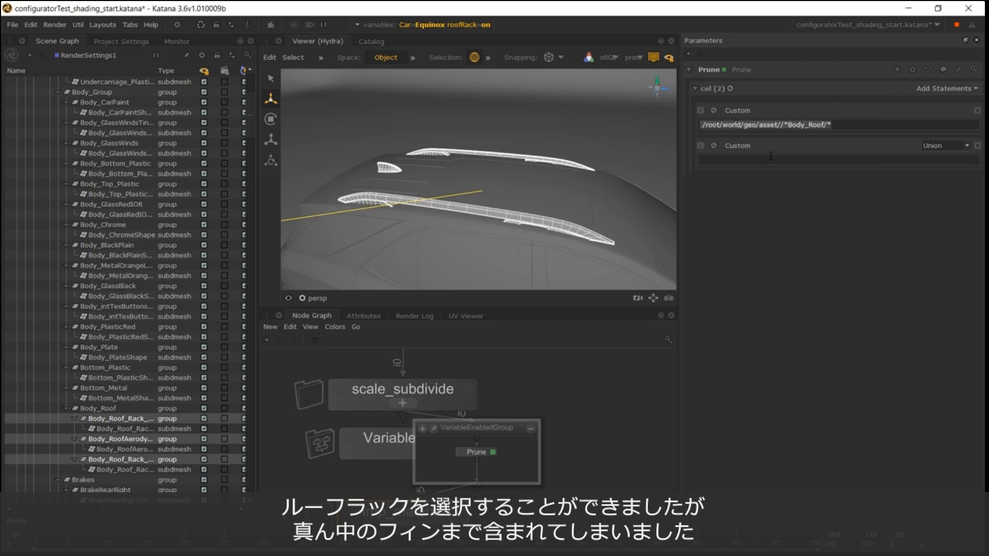
click(792, 159)
key(ctrl+v)
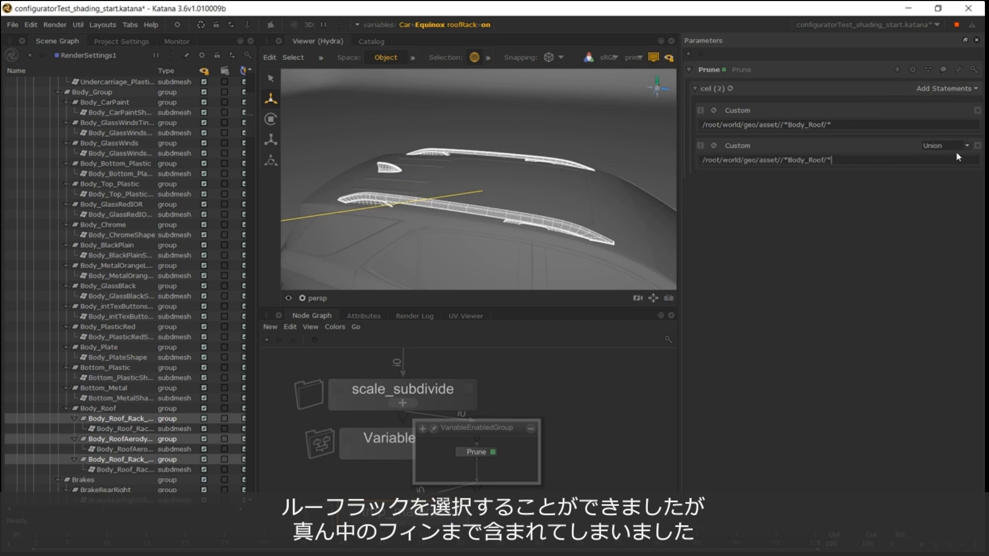
click(945, 144)
click(946, 165)
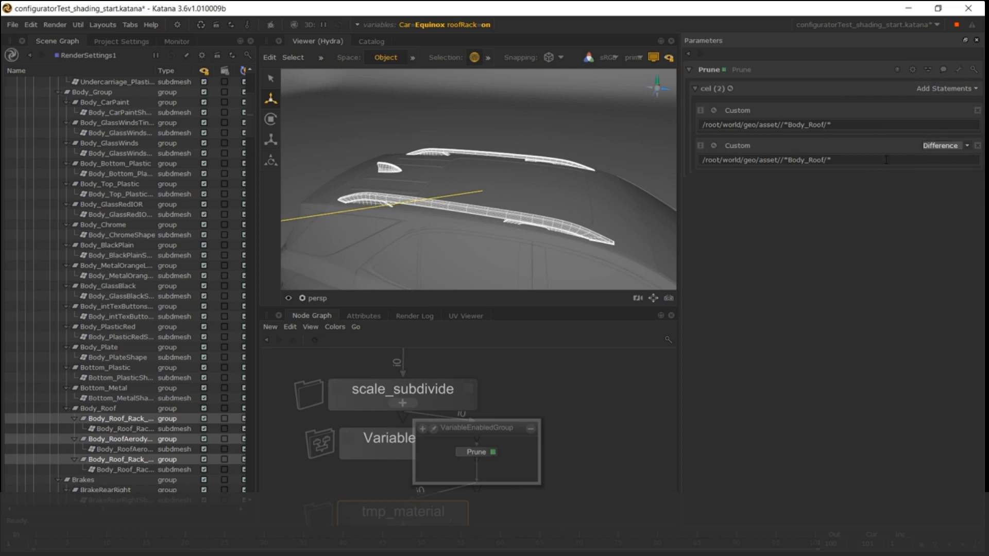
Change the Difference path to /root/world/geo/asset//*Aerodynamic* and select the objects matching the CEL in the scene graph
drag(836, 160, 788, 160)
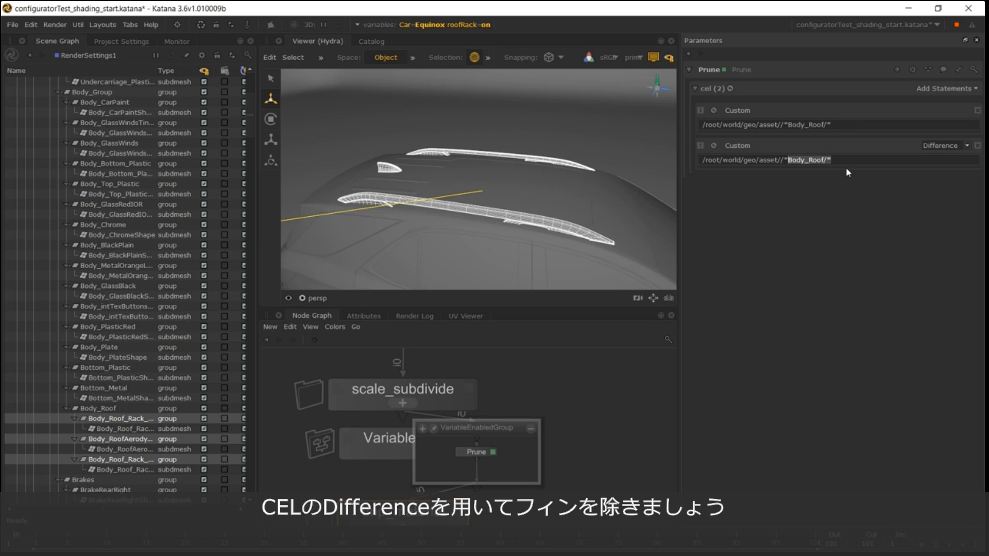
text(A)
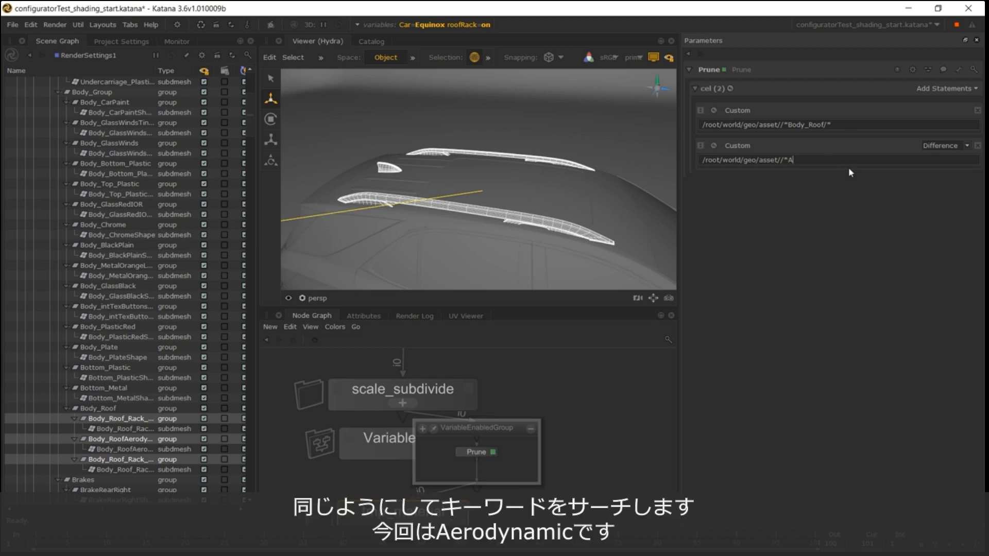
text(erodyna)
right_click(730, 86)
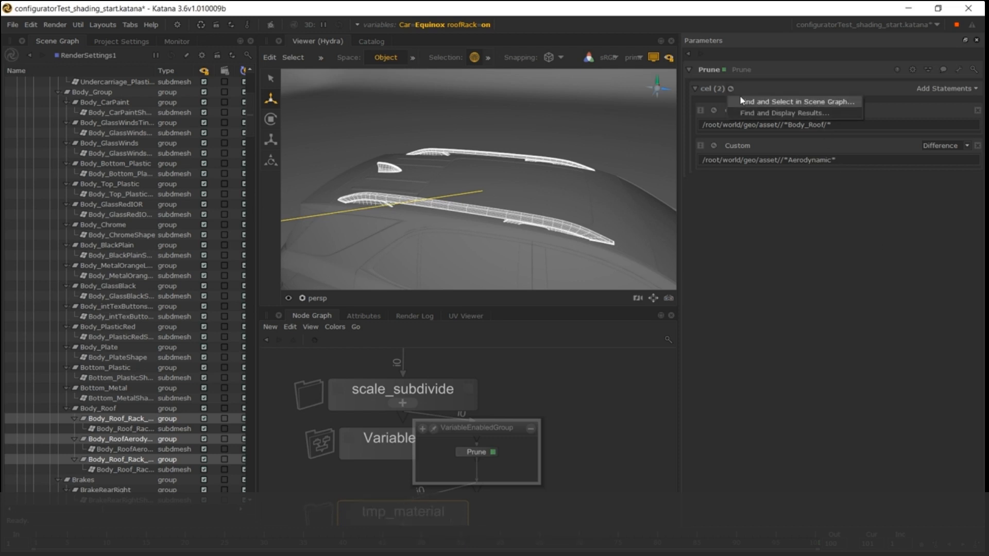
click(747, 99)
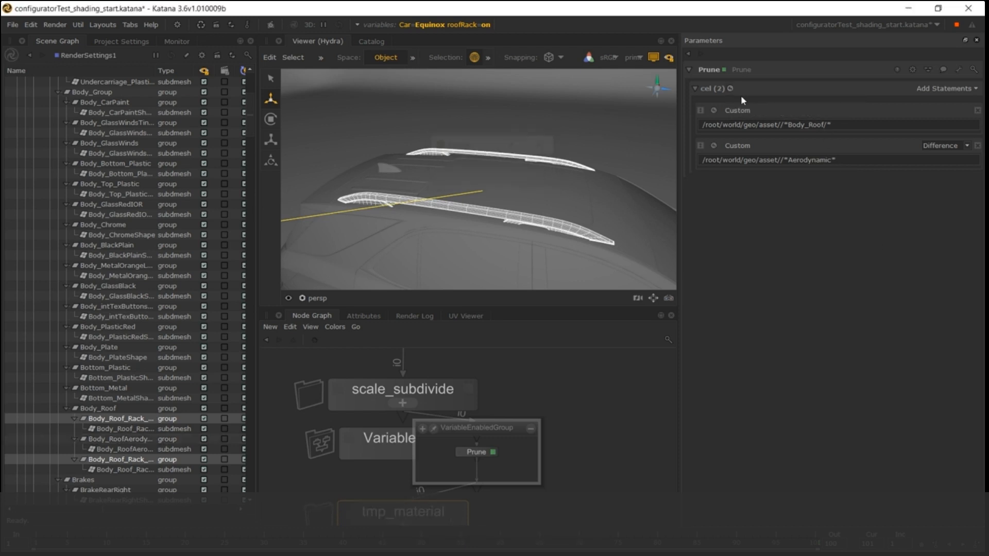
Test the roof rack pruning on the Bolt by switching roofRack off and on, and return the Car variable to Equinox
click(447, 25)
click(440, 62)
click(439, 79)
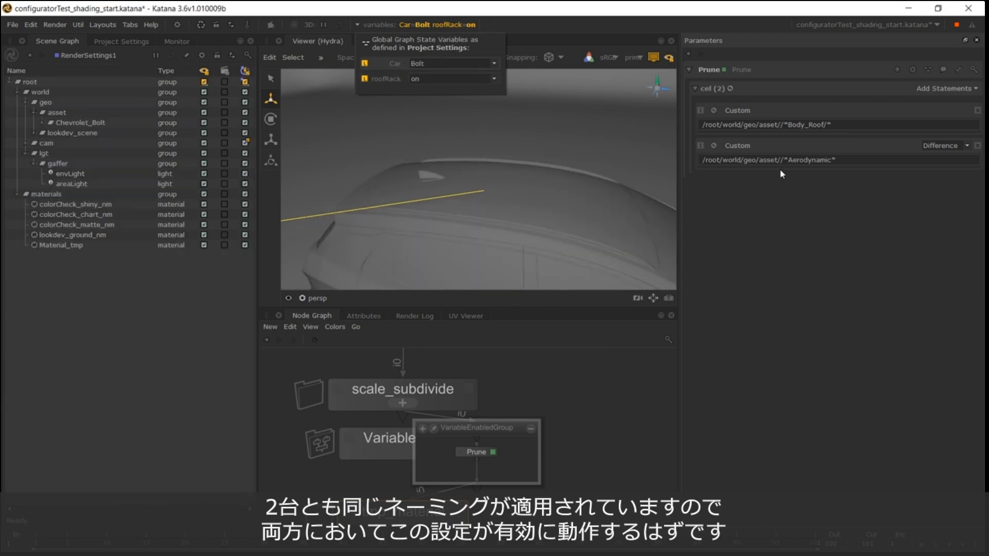
click(458, 79)
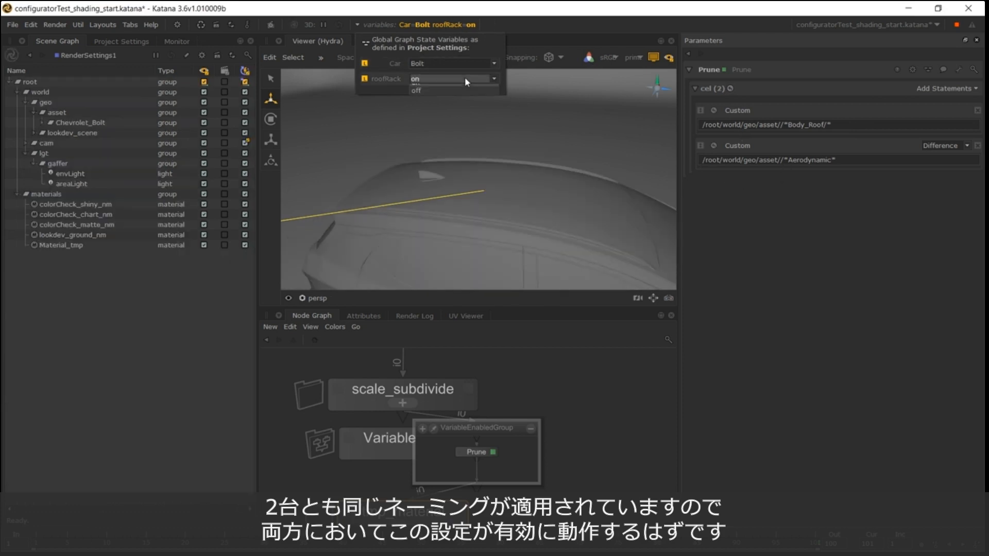
click(455, 97)
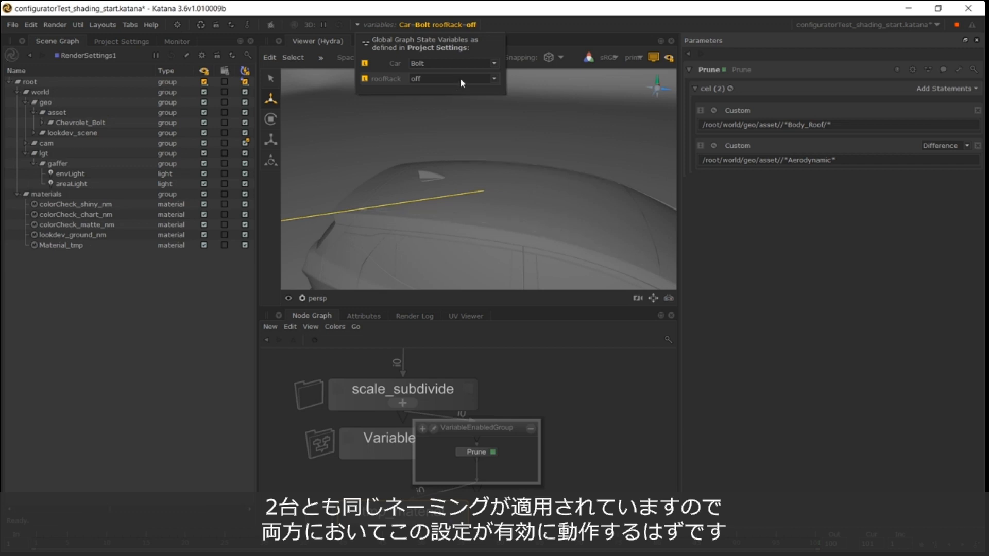
click(459, 78)
click(450, 85)
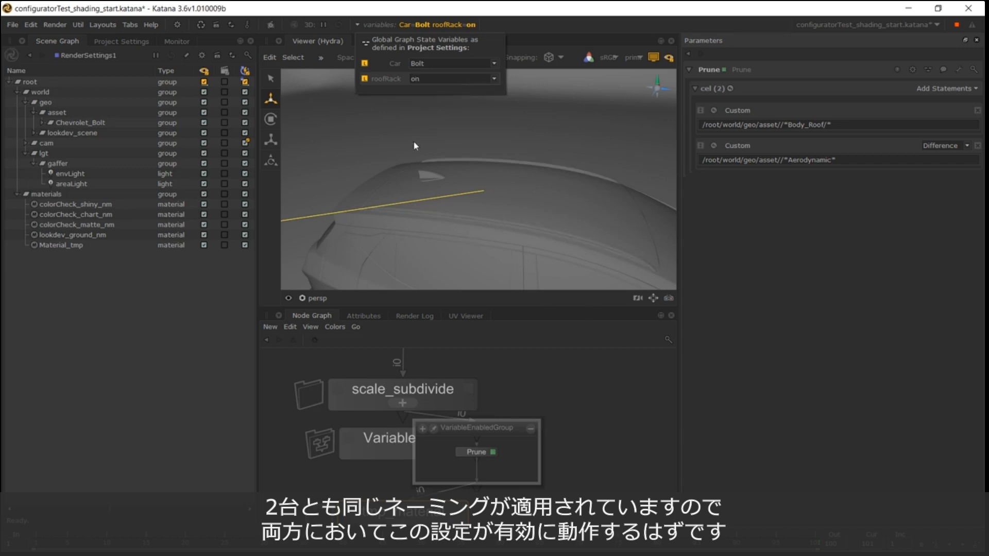
click(429, 66)
click(427, 72)
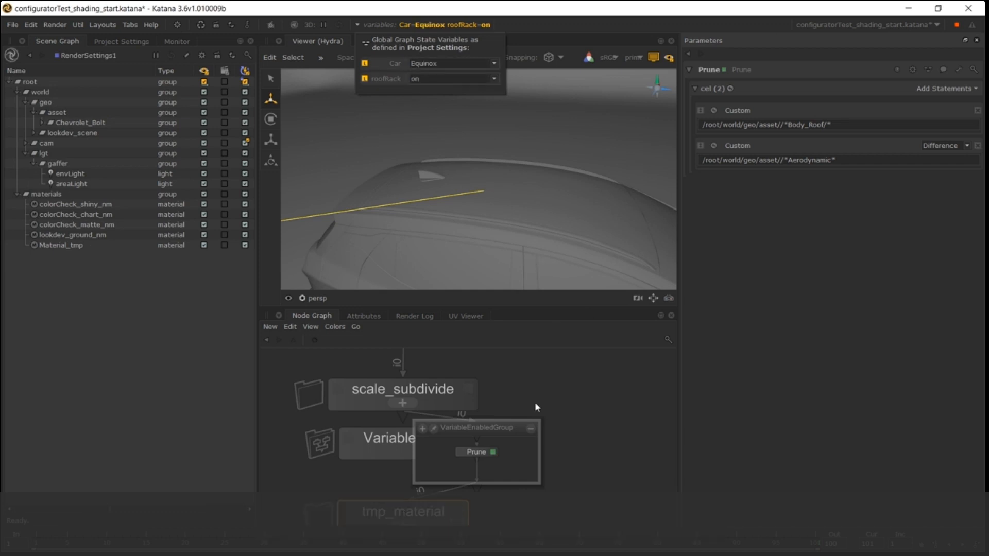
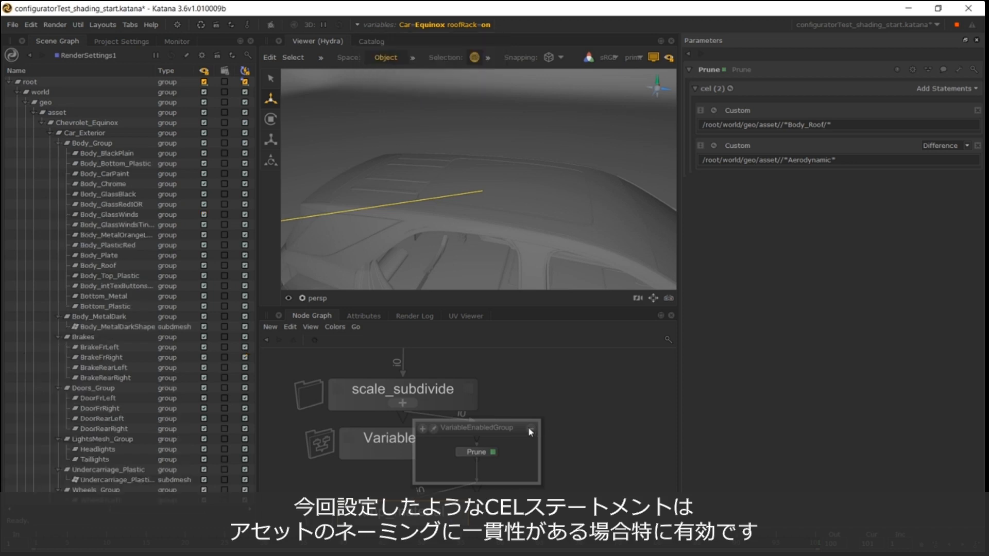
Collapse the VariableEnabledGroup node and assign it a color in the node graph
click(530, 428)
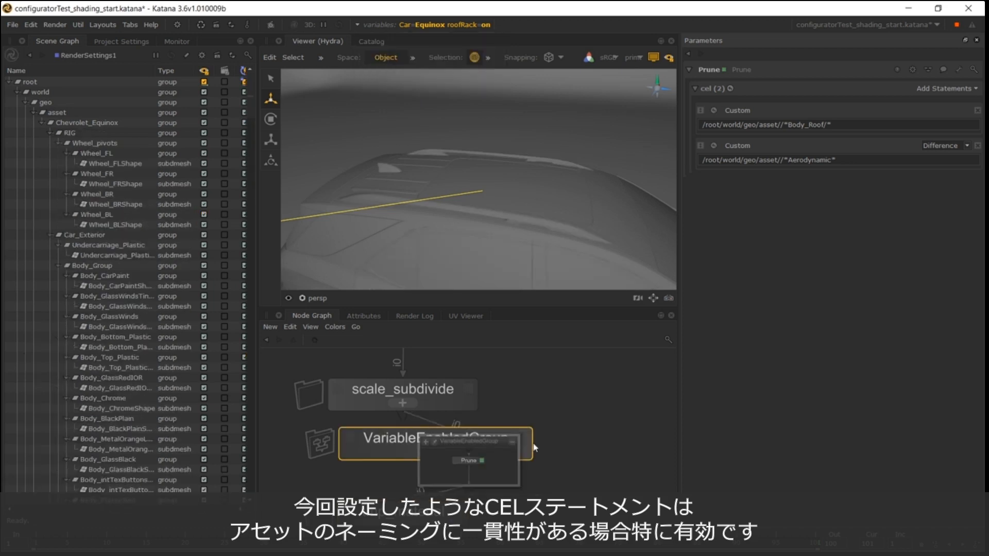
scroll(543, 429, down, 3)
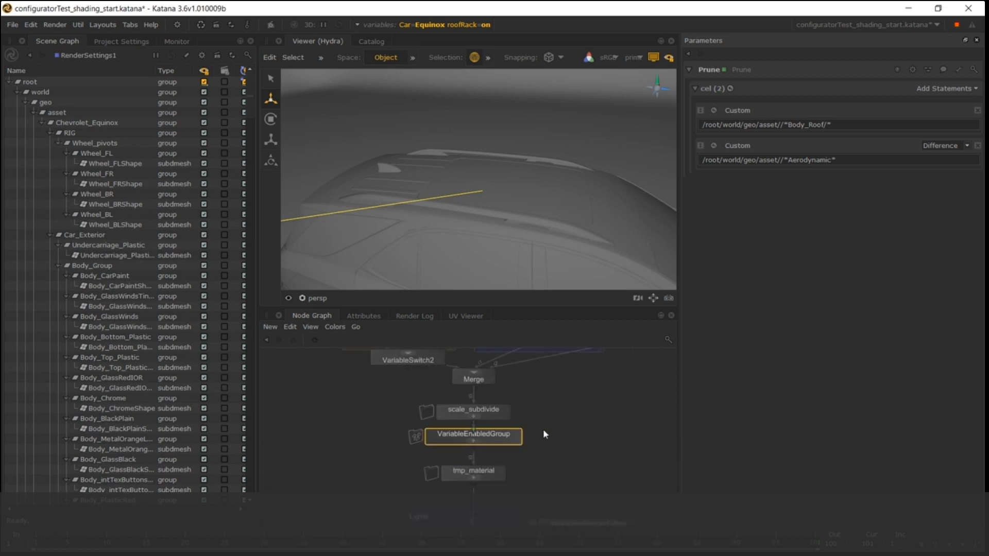
middle_drag(543, 428, 533, 397)
click(534, 398)
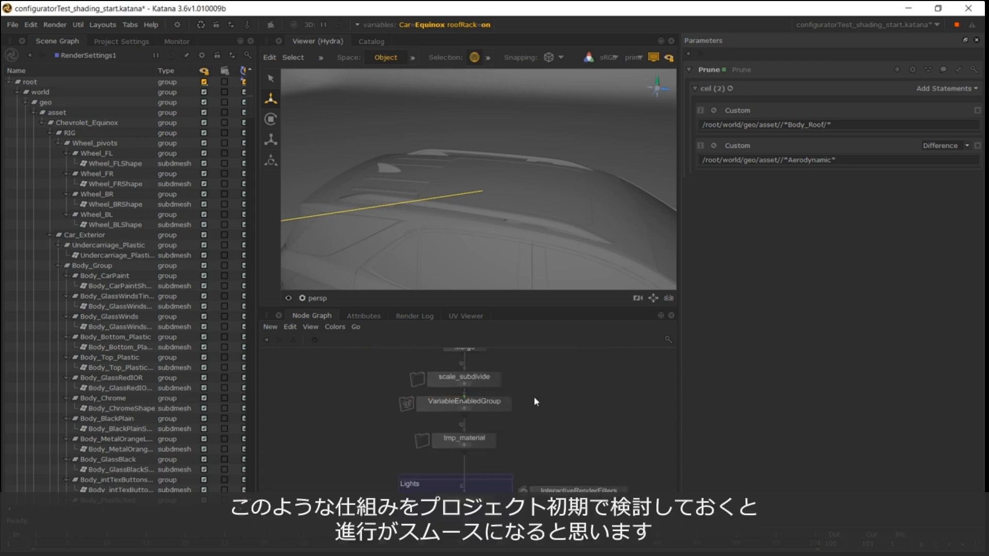
click(498, 408)
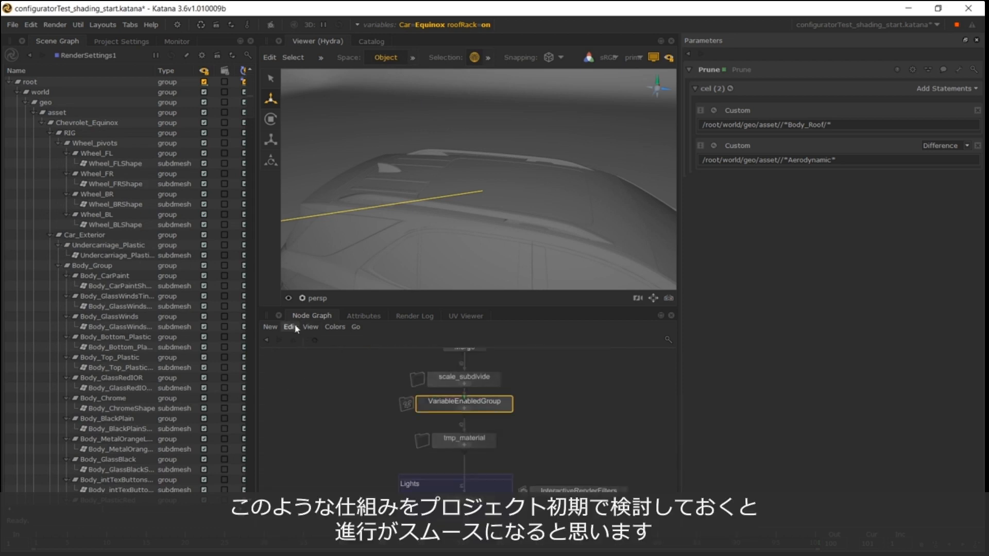
click(334, 327)
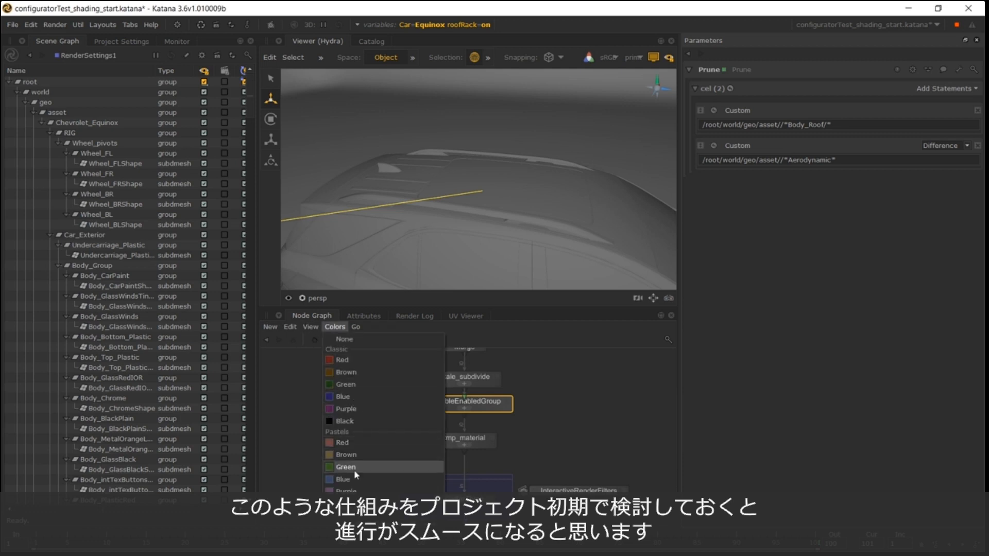
click(341, 467)
scroll(552, 403, down, 3)
scroll(552, 405, down, 3)
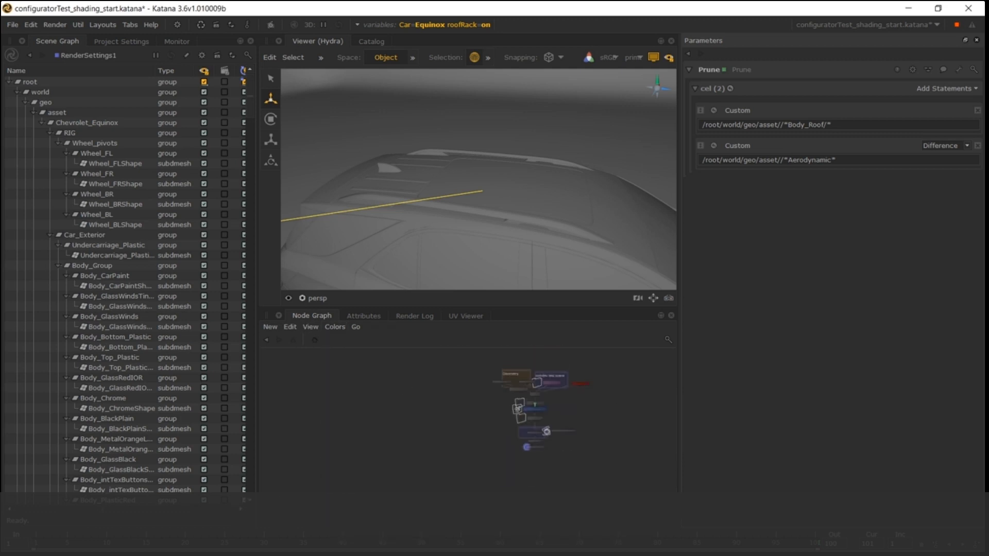
Color the variable switch node below the Geometry backdrop with the pastel Blue in the node graph
middle_drag(527, 401, 525, 427)
scroll(526, 428, up, 3)
click(501, 408)
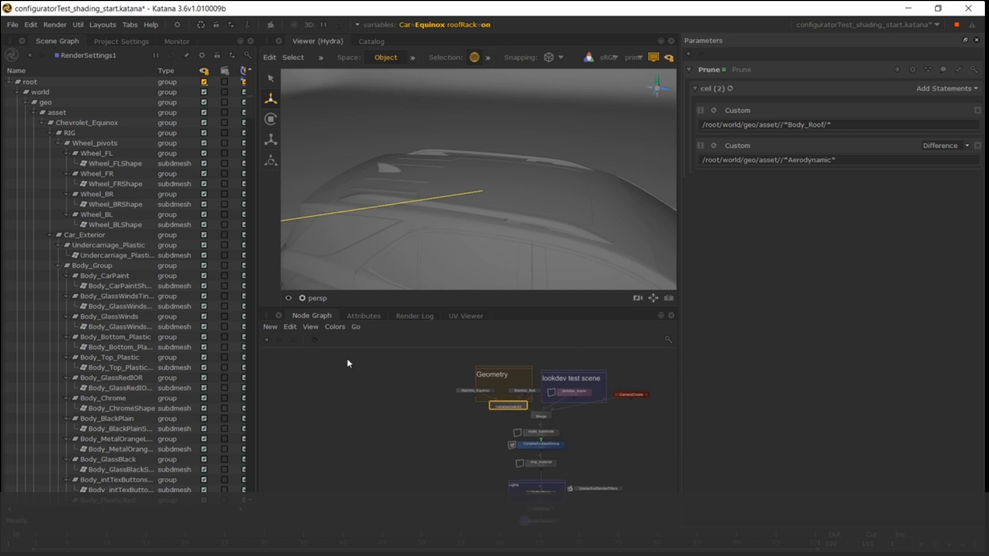
click(335, 326)
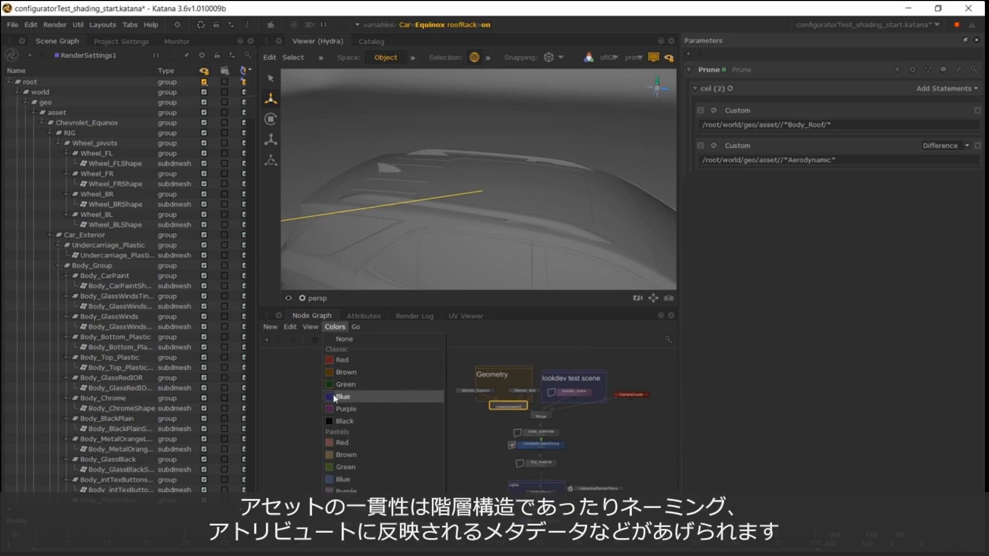
click(343, 479)
middle_drag(486, 446, 416, 440)
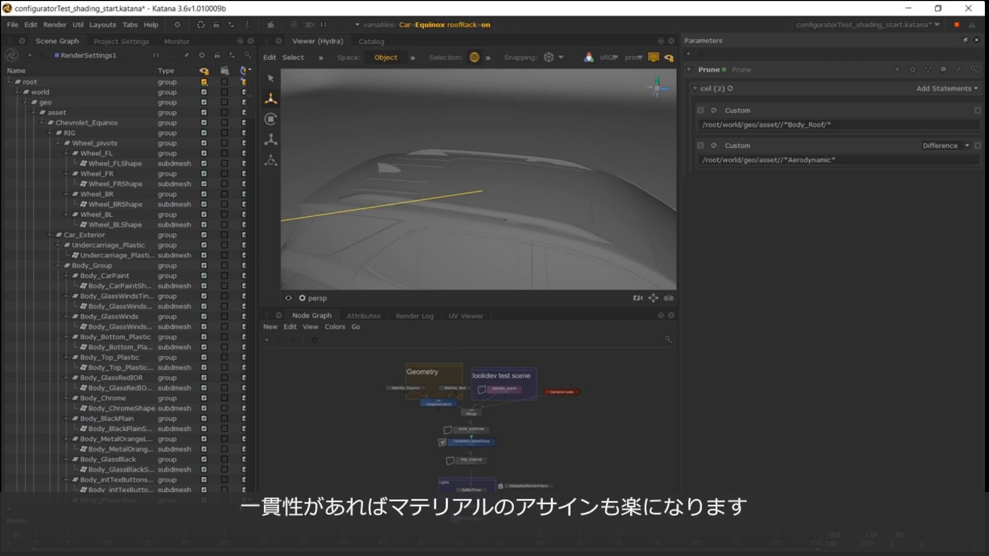
middle_drag(506, 467, 494, 396)
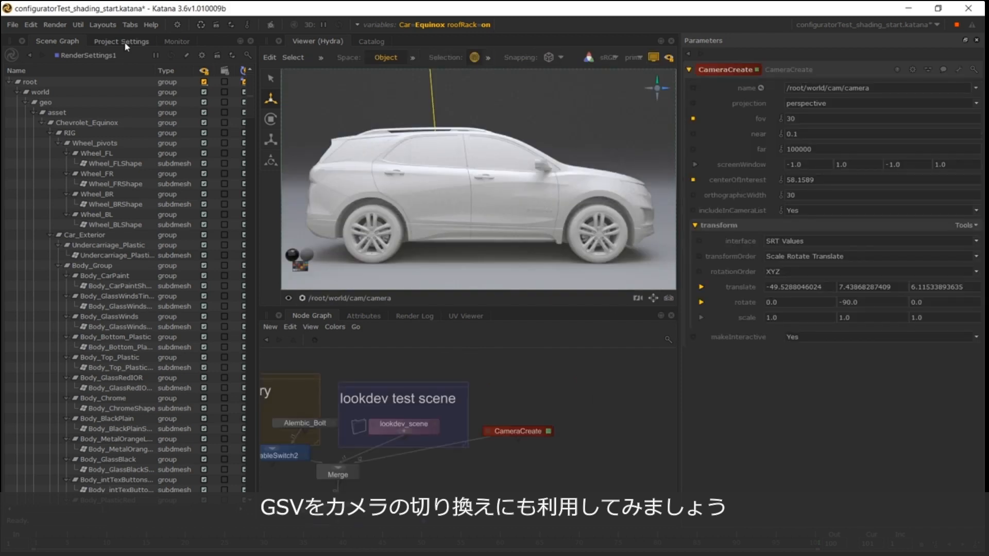
Add a new graph state variable in the project settings and rename it cam
click(125, 42)
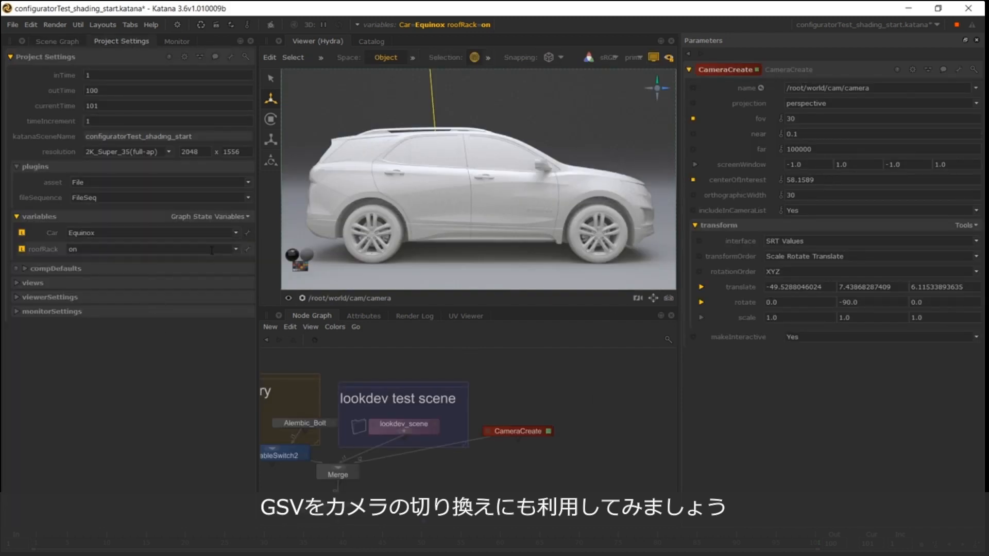
click(220, 216)
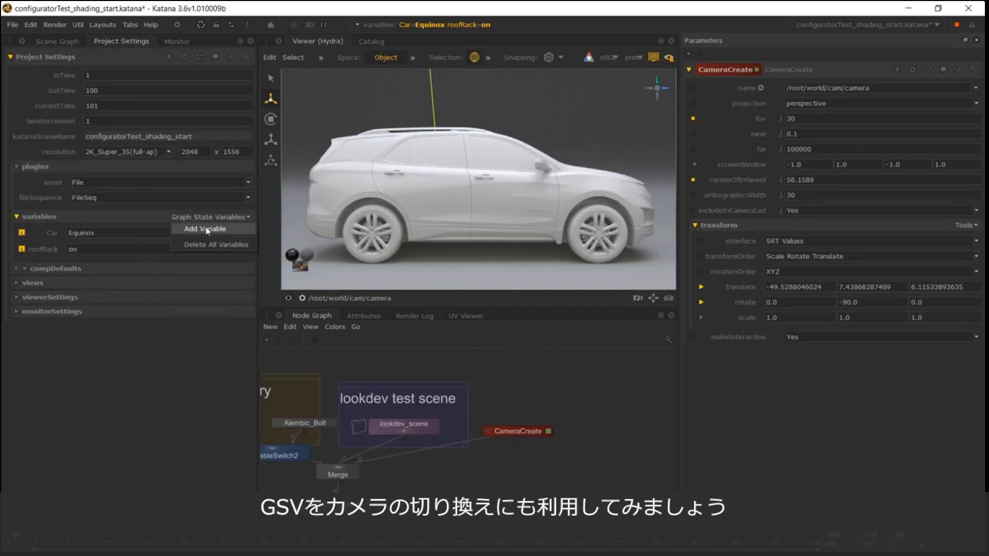
click(206, 229)
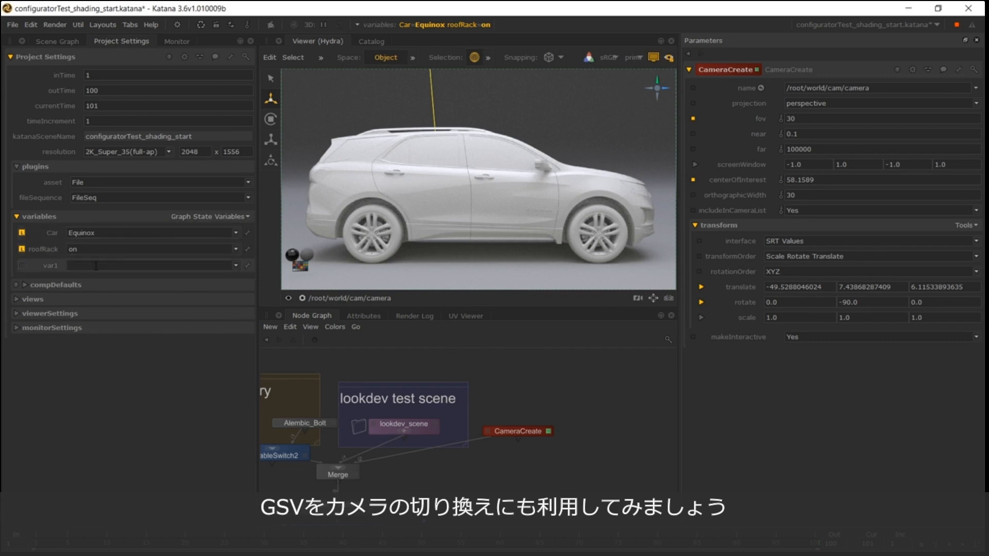
click(247, 265)
click(266, 279)
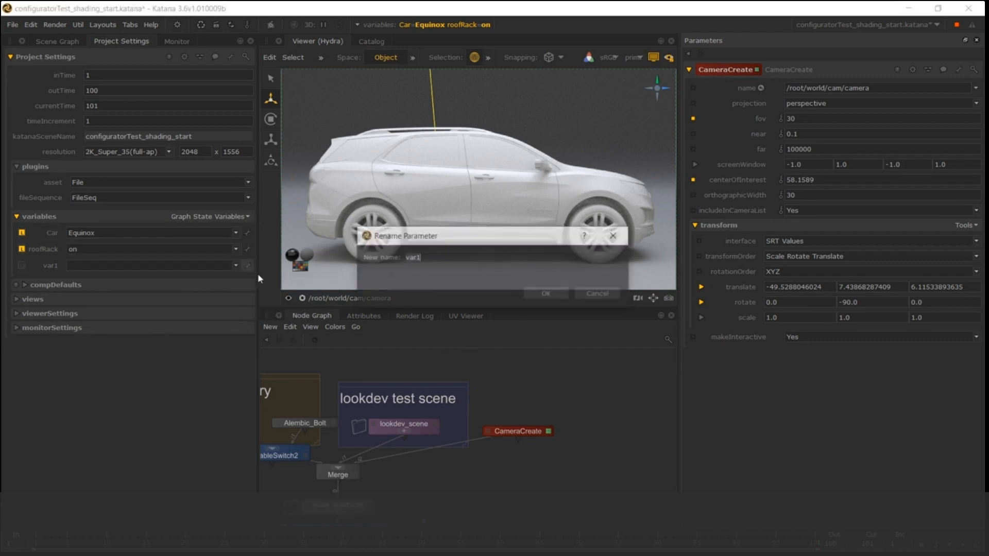
text(cam)
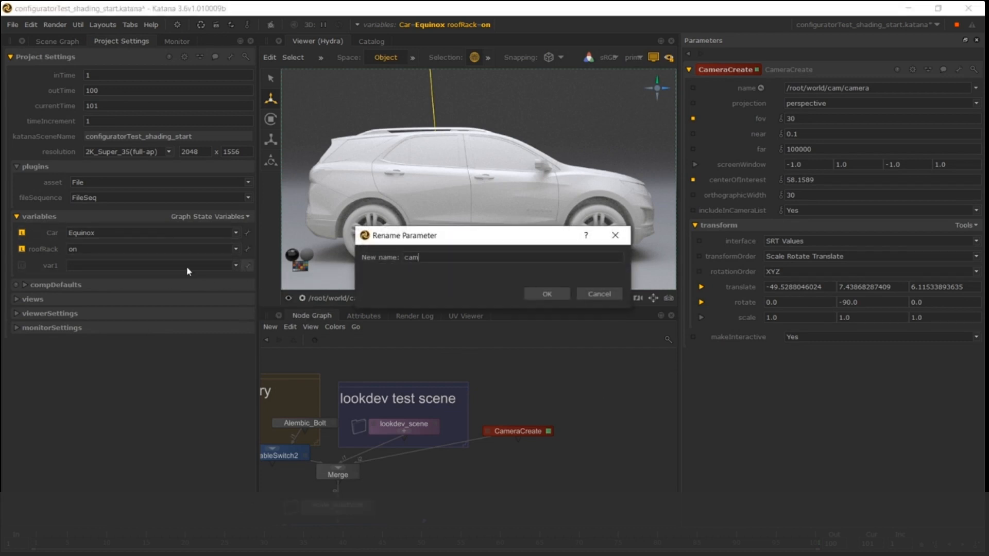
click(536, 295)
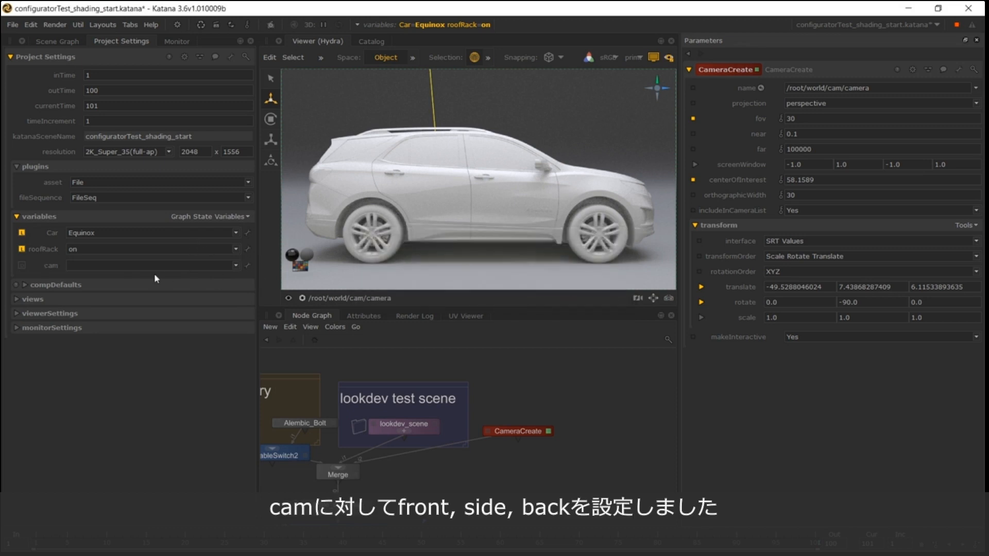
Give the cam variable the values side, front and back, and set it to side
click(141, 266)
text(side)
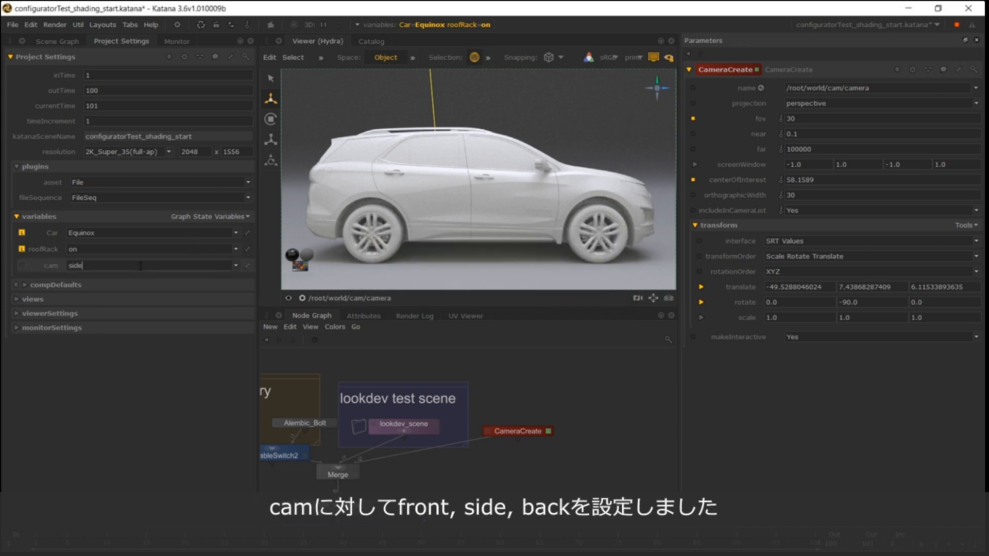
key(Return)
key(ctrl+a)
text(front)
key(Return)
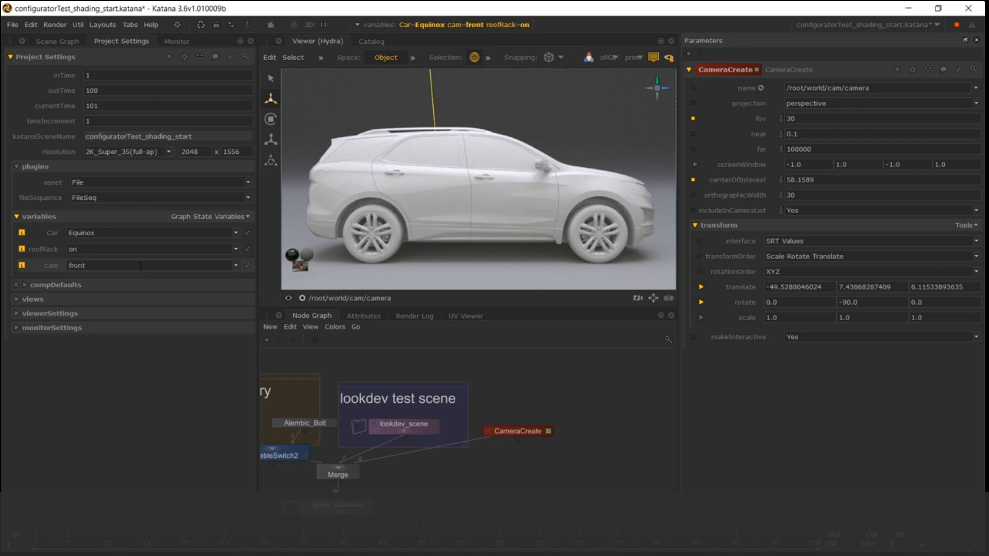
key(ctrl+a)
text(back)
key(Return)
click(464, 24)
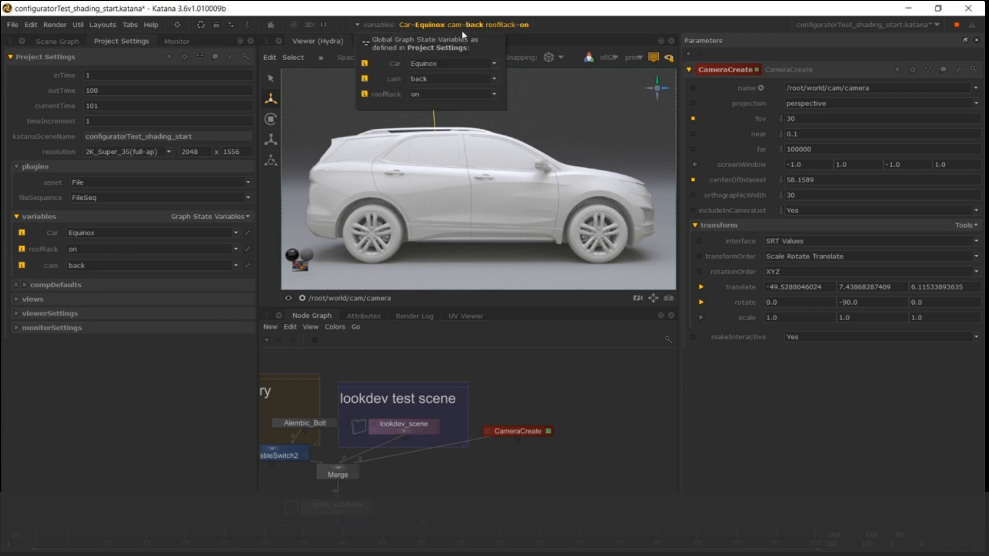
click(431, 79)
click(431, 96)
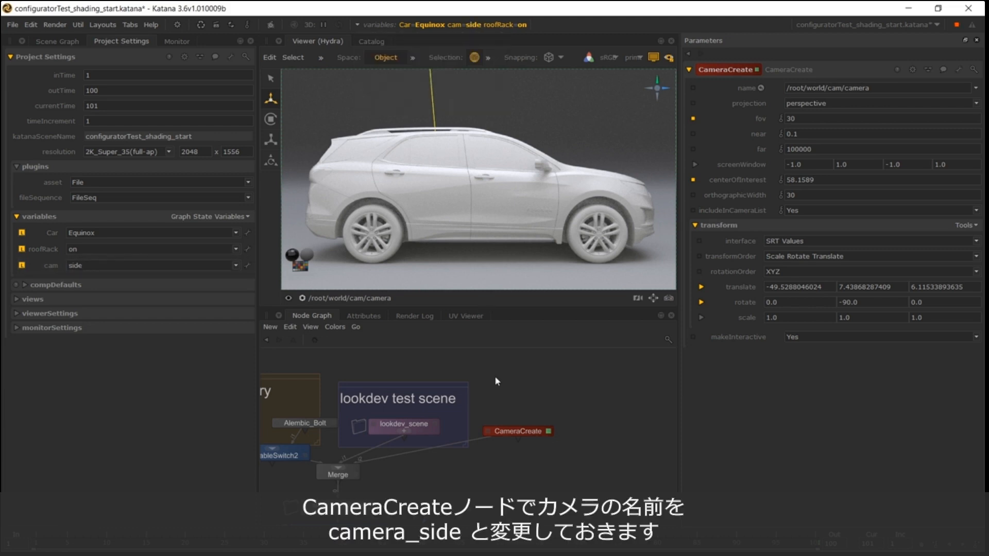
Rename the camera location of the CameraCreate node to /root/world/cam/camera_side
click(898, 88)
text(_side)
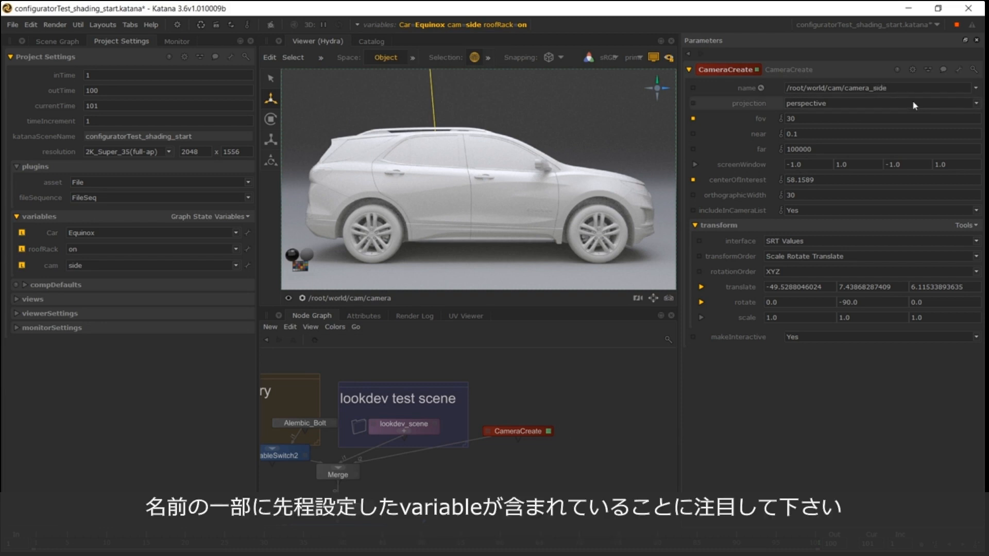
key(Return)
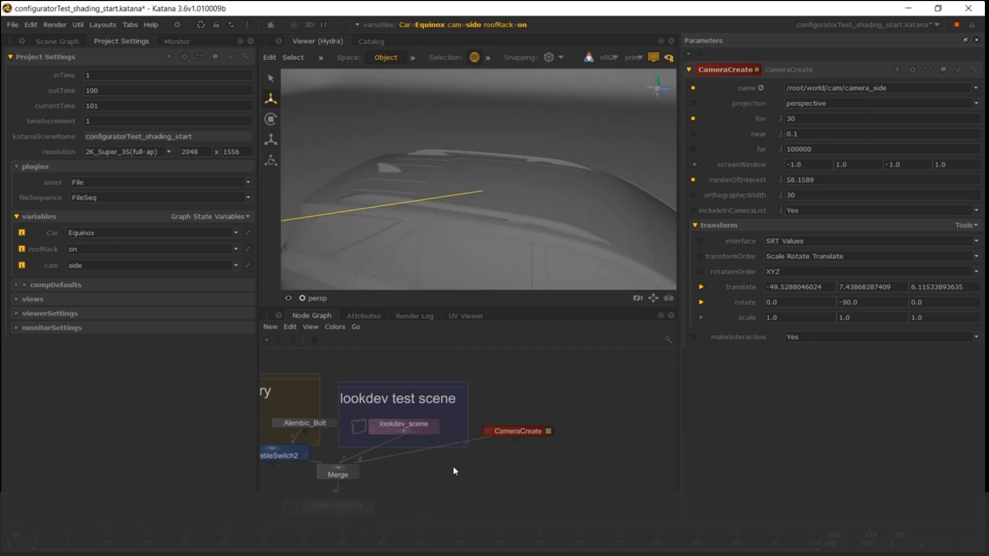
Edit the RenderSettings1 node, switch its cameraName parameter to an expression and expand the expression field
middle_drag(454, 467, 497, 340)
middle_drag(465, 444, 518, 330)
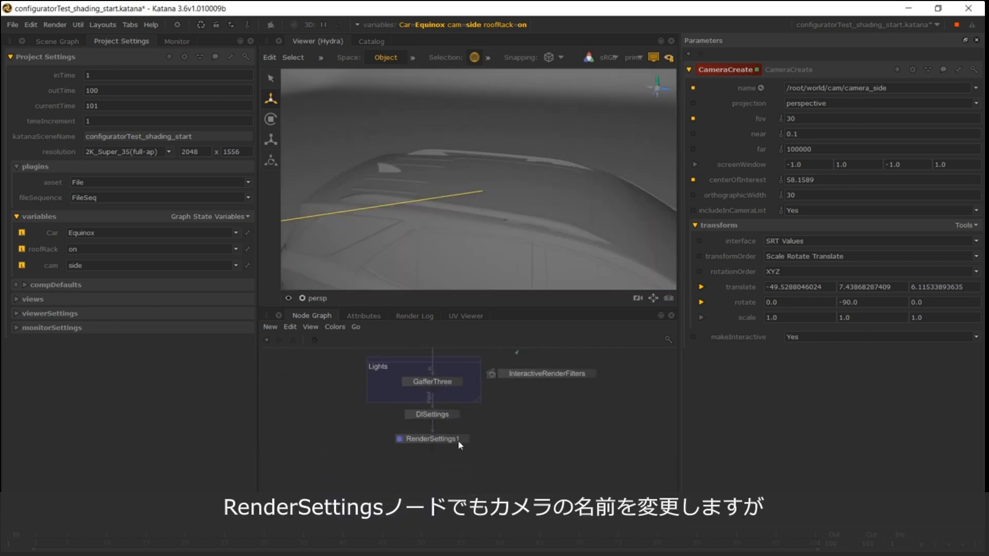
key(e)
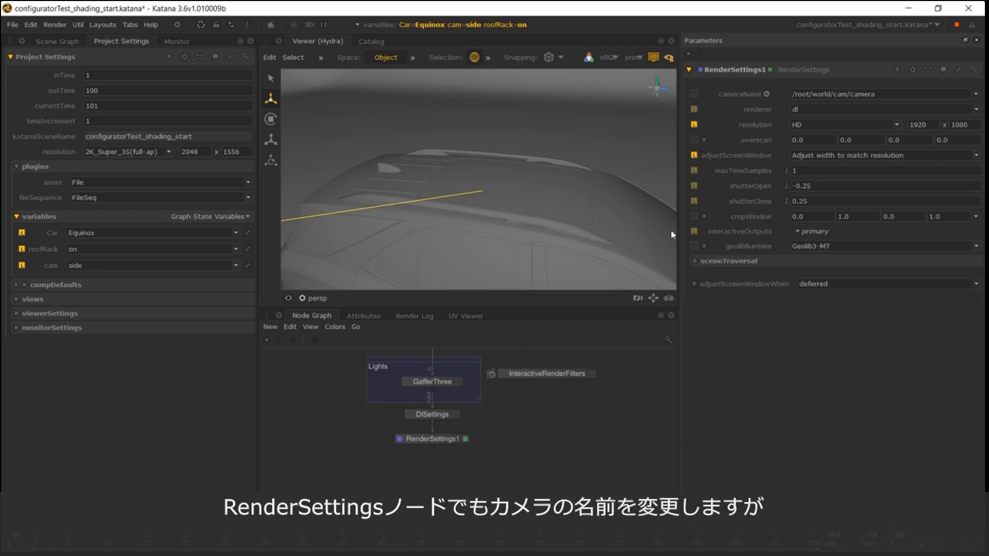
right_click(860, 98)
mouse_move(873, 116)
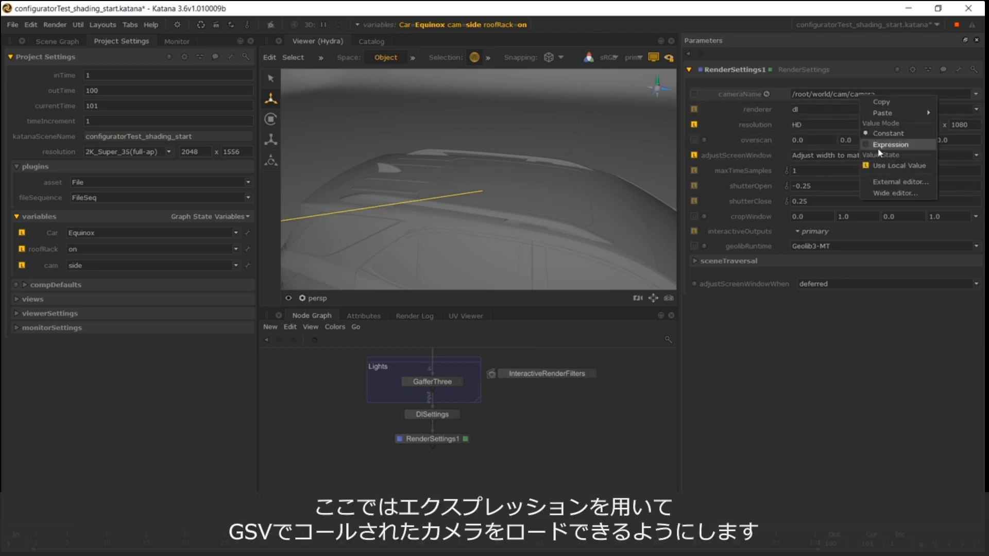
click(890, 145)
click(787, 94)
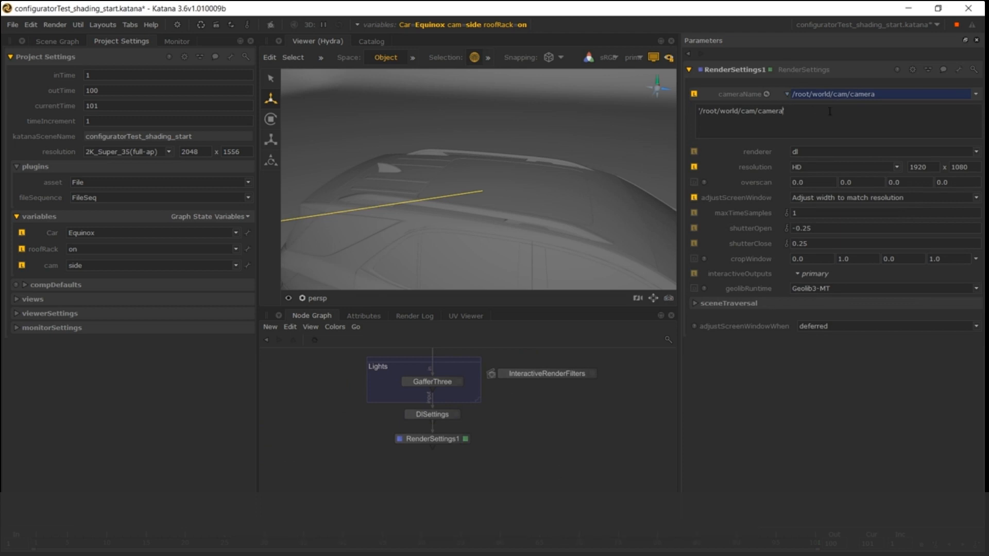
Set the cameraName expression to '/root/world/cam/camera_' + project.variables.cam.value and look through camera_side in the viewer
click(829, 111)
key(BackSpace)
text(_)
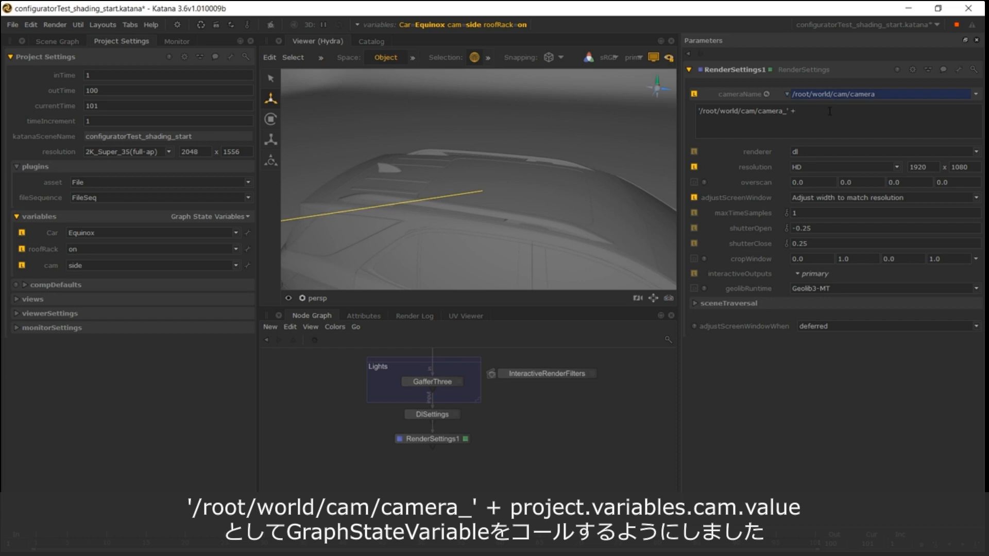
text(' + project.variables.cam.value)
key(Return)
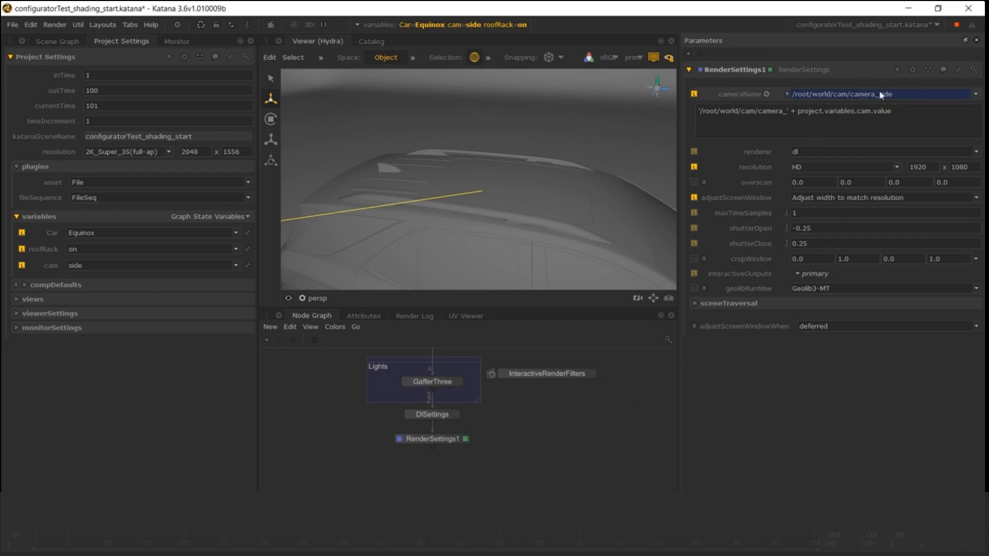
click(314, 298)
click(350, 369)
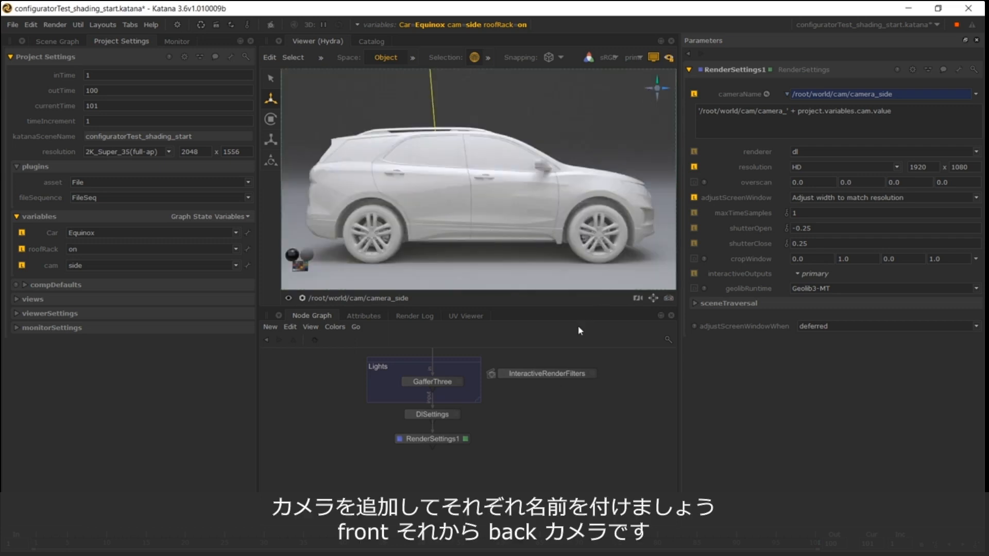
Rename the CameraCreate node to CameraCreate_side in the node graph
scroll(549, 420, down, 3)
middle_drag(549, 421, 533, 491)
scroll(556, 402, up, 2)
middle_drag(567, 400, 505, 413)
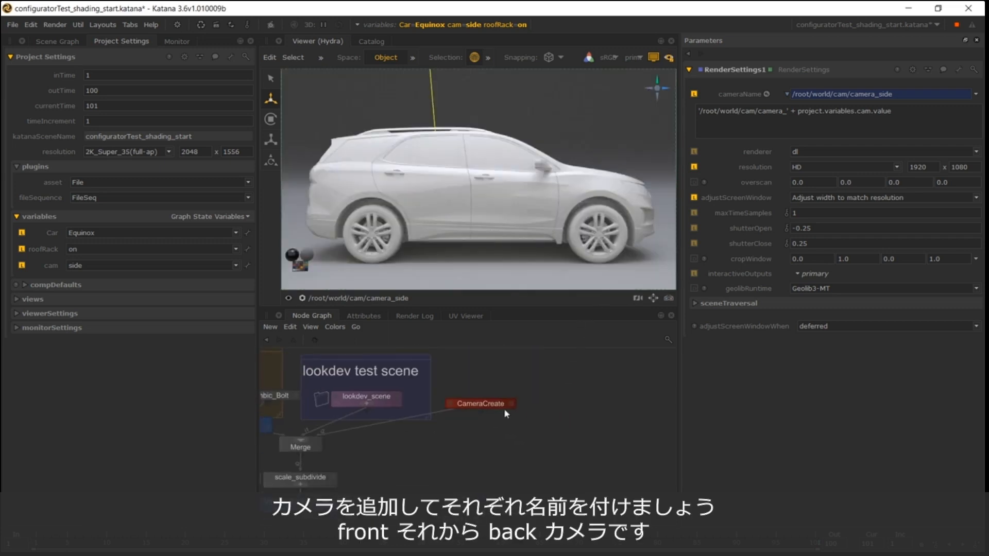
drag(504, 408, 501, 400)
text(n_side)
key(Return)
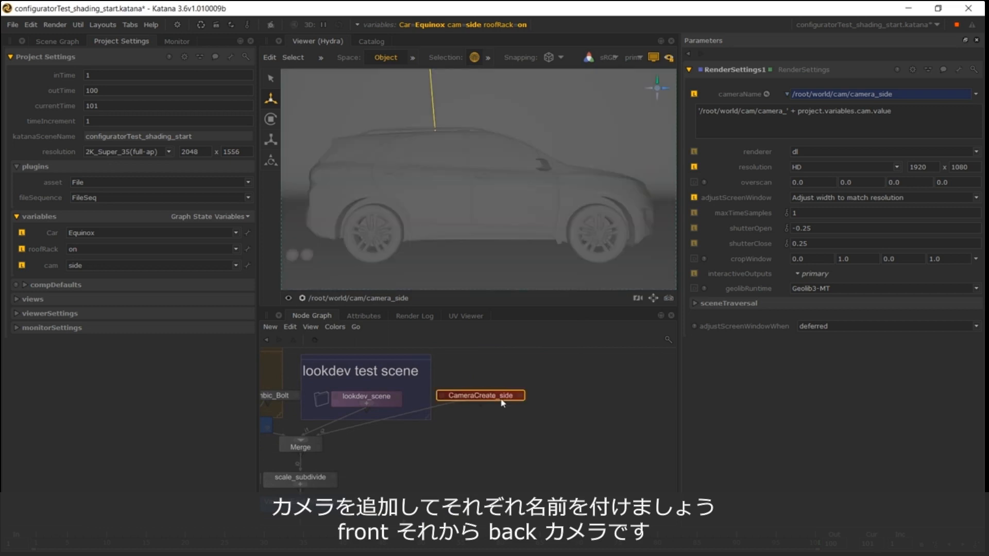
Copy the CameraCreate_side node and place two duplicates below it
key(ctrl+c)
key(ctrl+v)
click(540, 421)
key(ctrl+v)
click(586, 437)
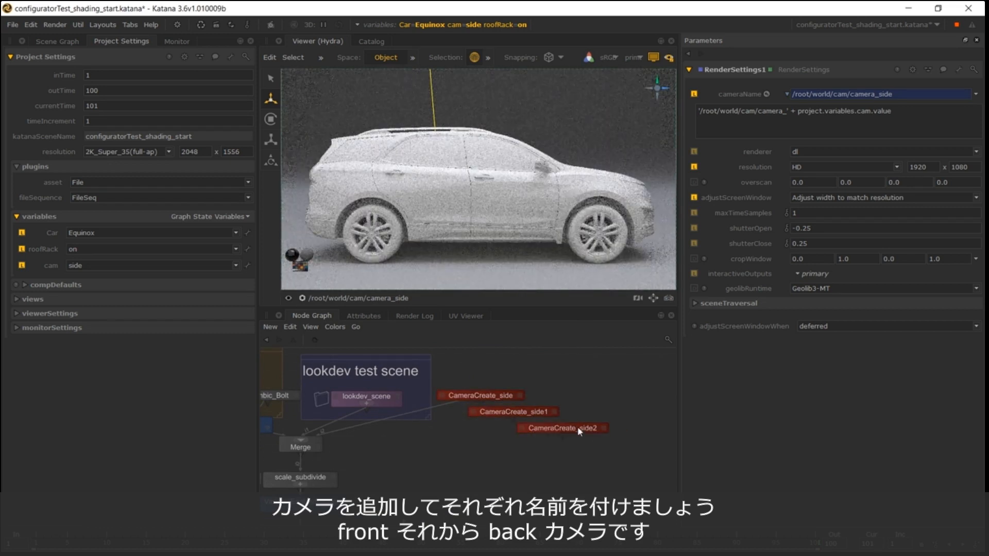
Set the camera name of the first duplicate, CameraCreate_side1, to /root/world/cam/camera_front
click(520, 412)
click(553, 412)
double_click(870, 88)
text(camera_front)
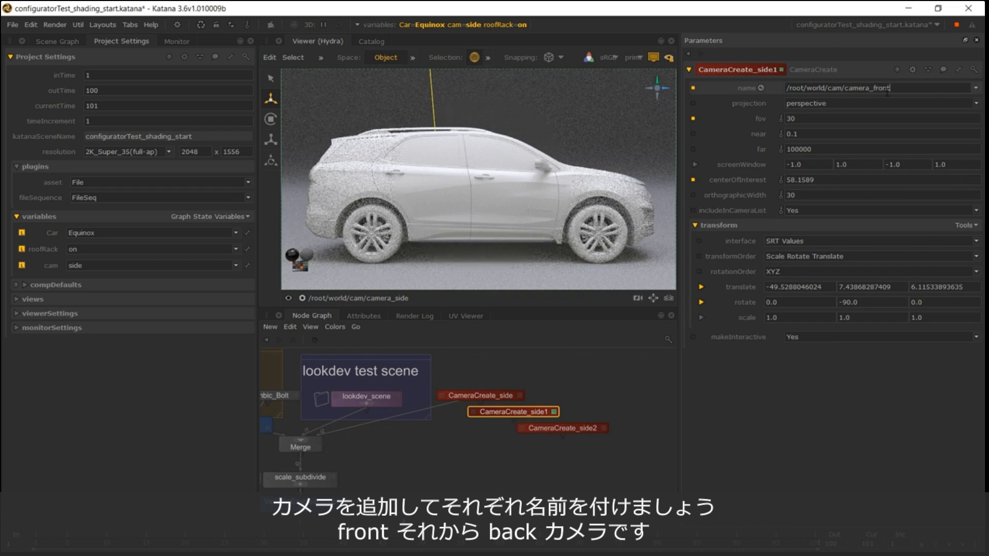
key(Return)
Set the camera name of the second duplicate, CameraCreate_side2, to /root/world/cam/camera_back
double_click(589, 431)
click(882, 87)
key(BackSpace)
key(BackSpace)
key(BackSpace)
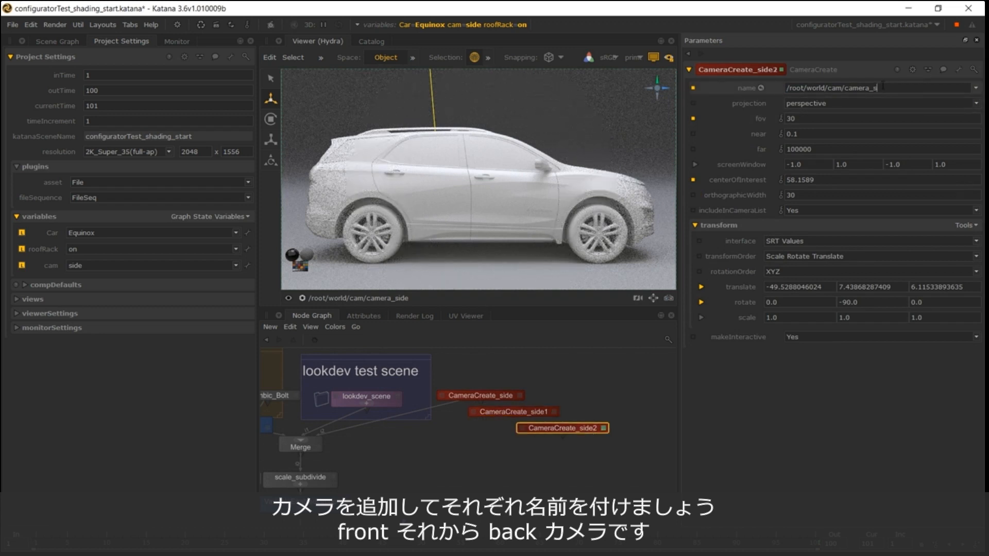
key(BackSpace)
text(back)
key(Return)
Rename the CameraCreate_side2 node to CameraCreate_bac and the CameraCreate_side1 node to CameraCreate_front
double_click(573, 429)
drag(602, 429, 534, 412)
text(bac)
key(Return)
double_click(535, 412)
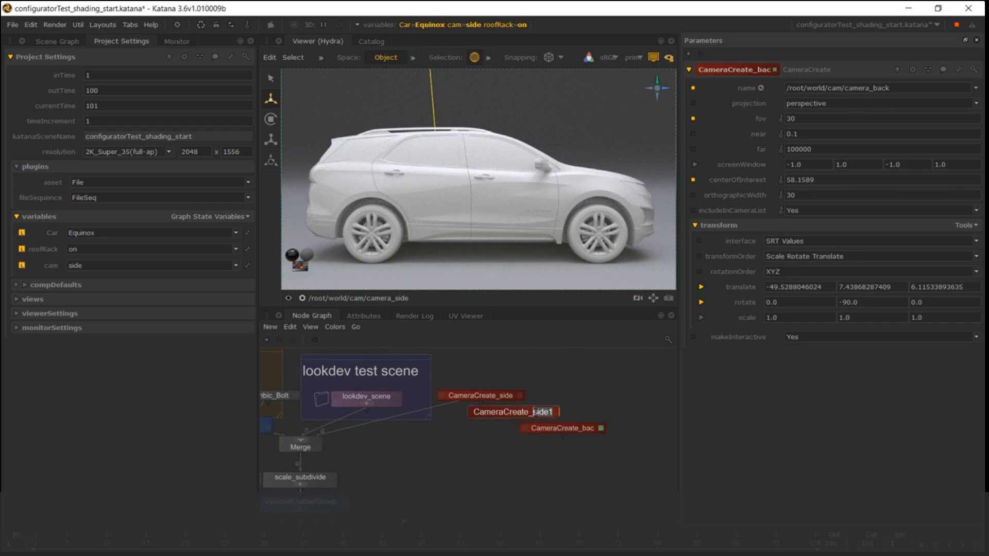
text(front)
key(Return)
Combine the three camera nodes in a new Merge node, connect it to the main Merge, and rearrange the camera nodes
click(464, 446)
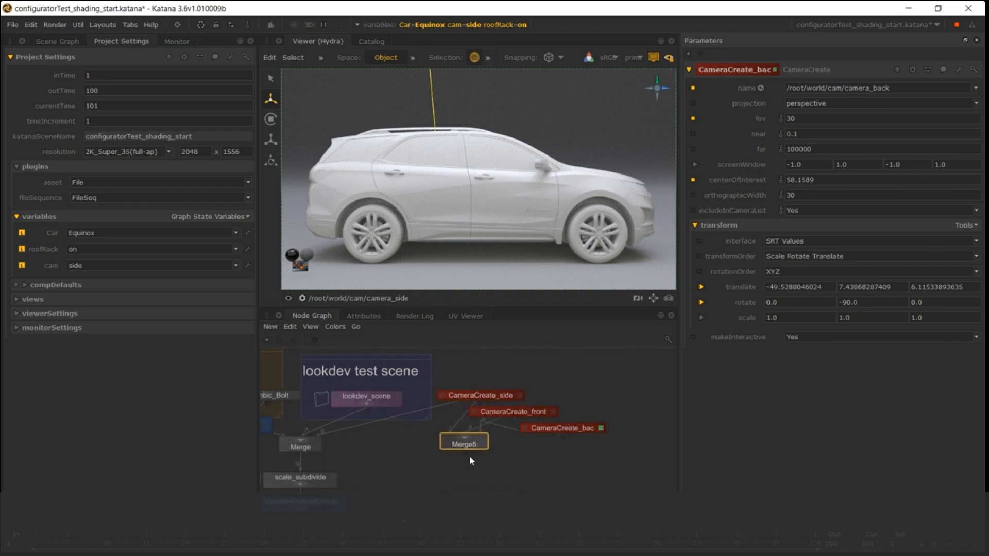
click(465, 453)
click(317, 441)
drag(574, 476, 434, 332)
drag(484, 411, 516, 386)
drag(500, 435, 533, 454)
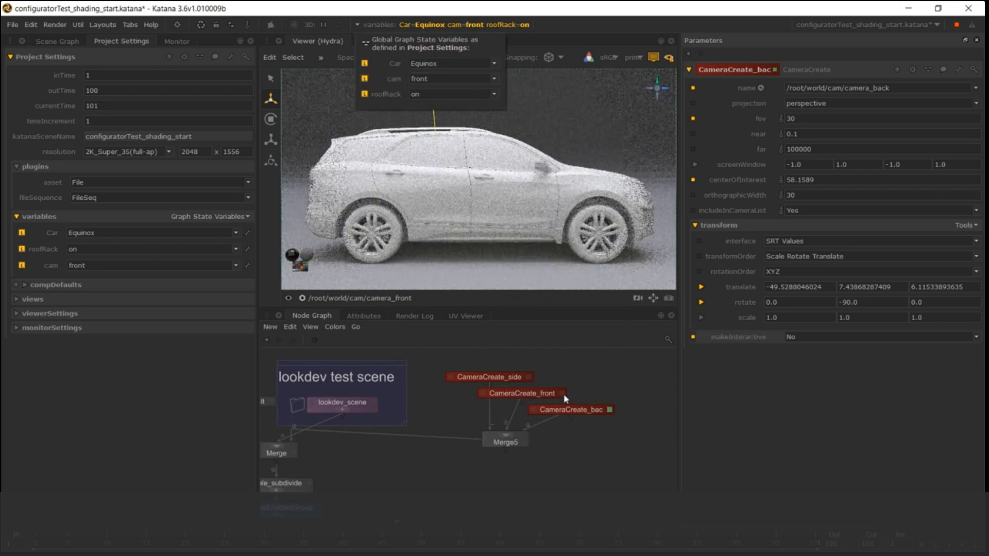
Edit the CameraCreate_front node and frame camera_front on a close three-quarter front view of the car
click(563, 394)
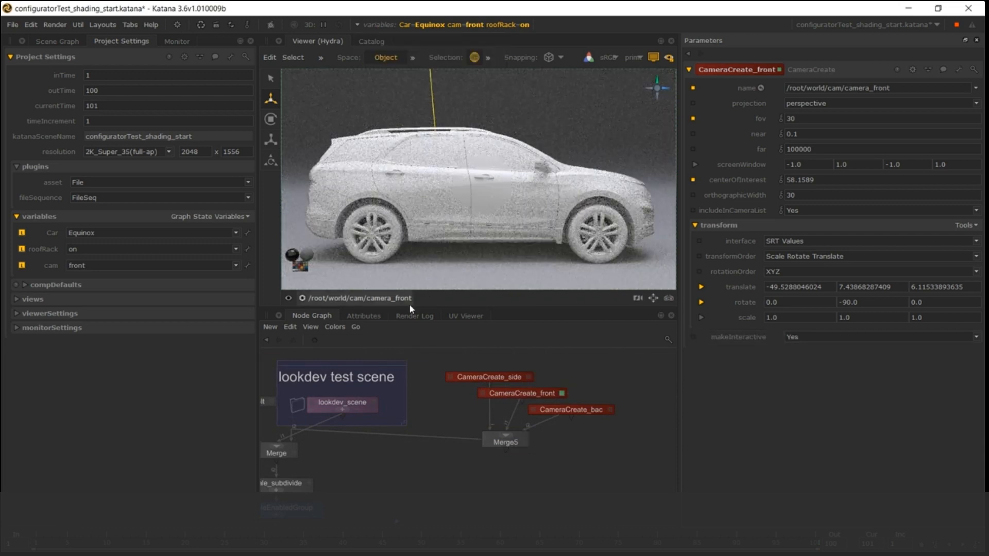
alt+drag(587, 206, 526, 183)
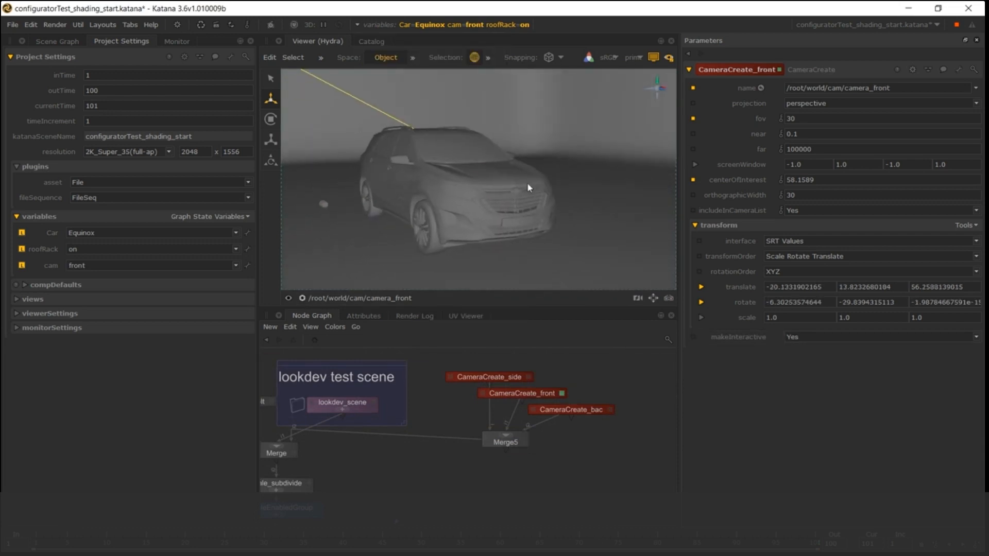
scroll(545, 181, up, 5)
Switch the cam variable to back and set makeInteractive to No on the CameraCreate_front node
click(493, 25)
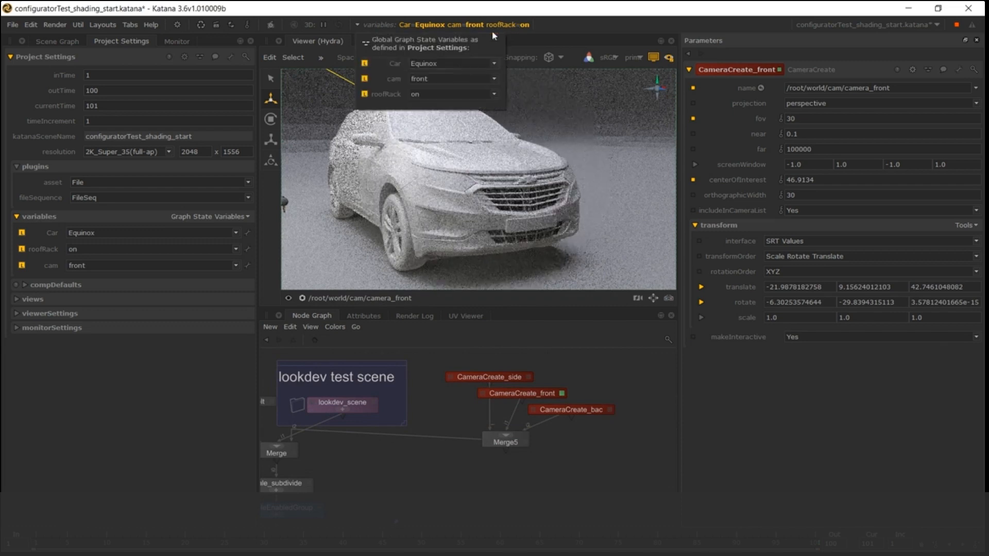
click(450, 78)
click(439, 95)
click(795, 336)
click(794, 350)
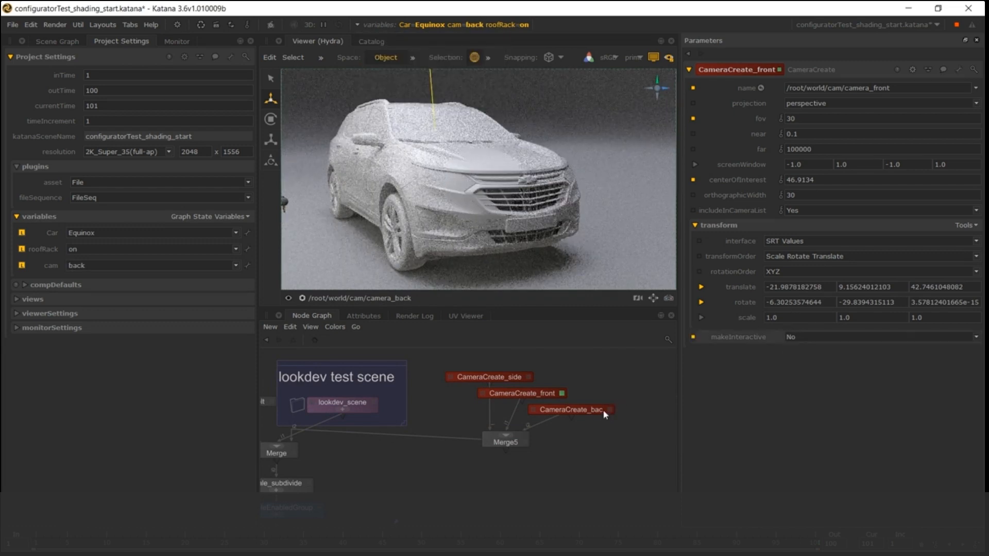
Set makeInteractive to Yes on the CameraCreate_bac node and frame camera_back on a close three-quarter rear view of the car
click(604, 411)
click(795, 337)
click(794, 350)
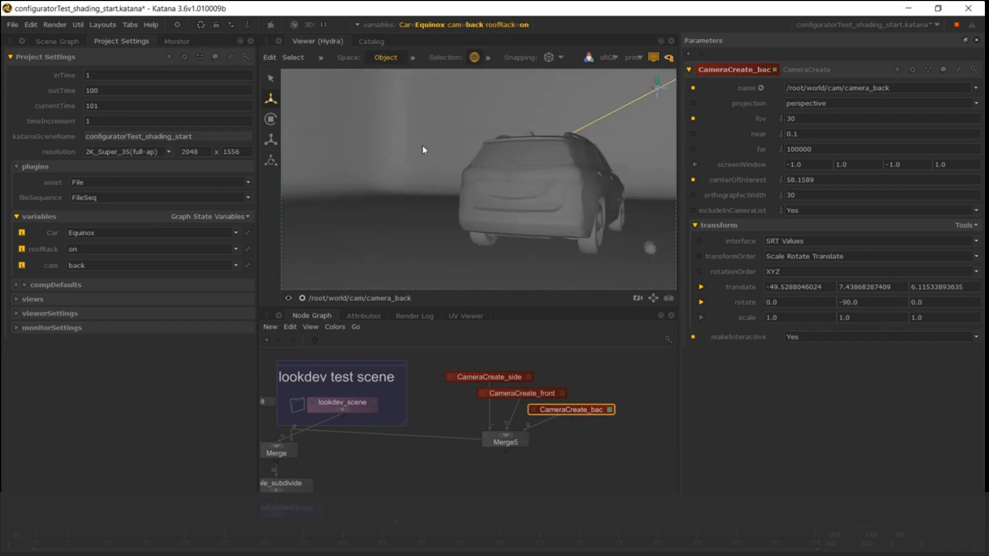
alt+drag(423, 148, 522, 176)
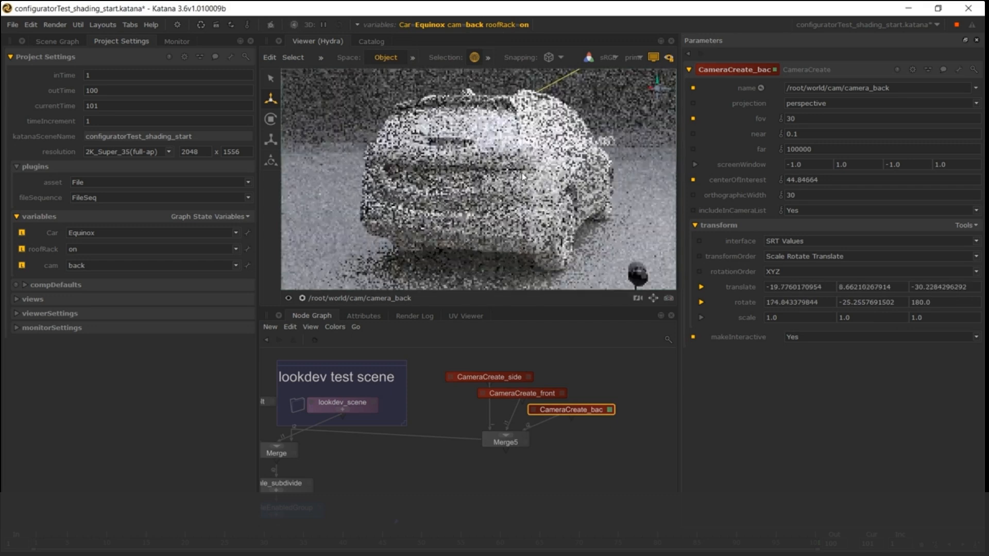
click(601, 362)
Switch the cam graph state variable to side
click(443, 24)
click(453, 79)
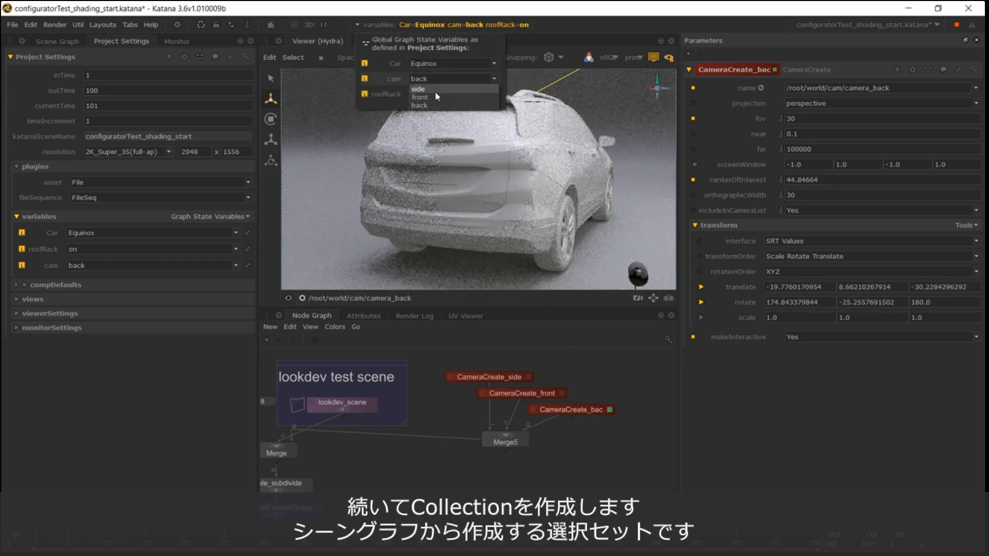
click(435, 90)
Insert a CollectionCreate node into the main chain below VariableEnabledGroup and open its parameters
key(f)
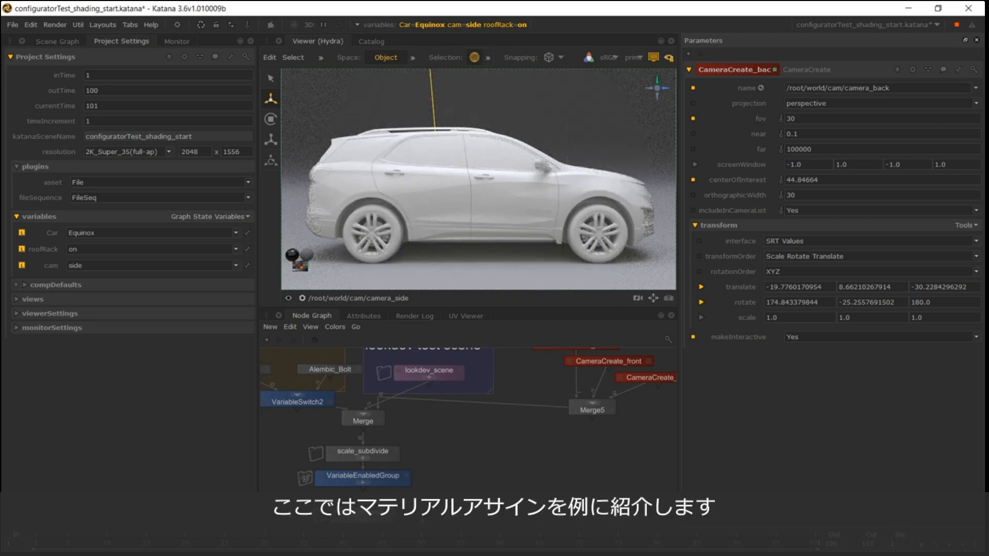
scroll(411, 432, down, 3)
key(Tab)
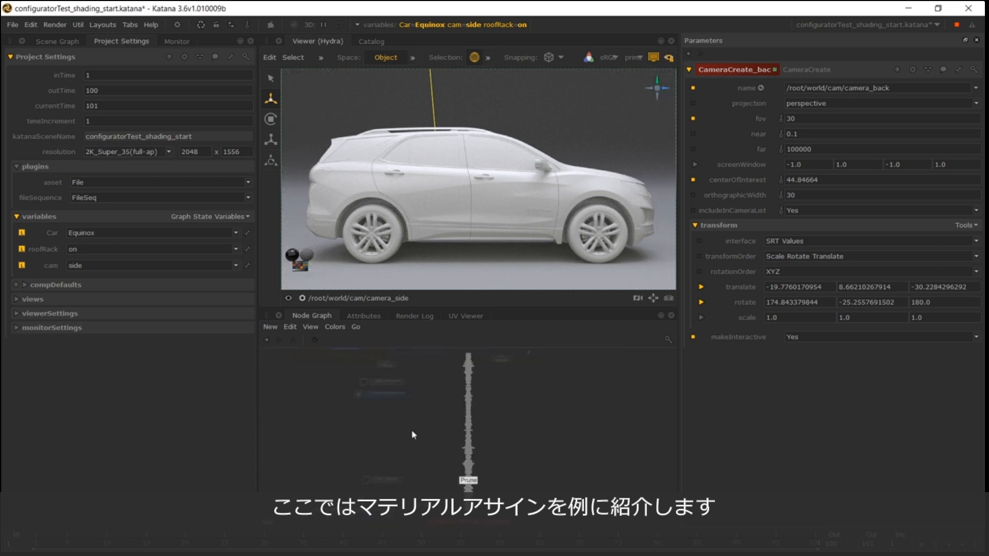
text(coll)
key(Return)
click(403, 434)
drag(404, 436, 389, 422)
click(388, 418)
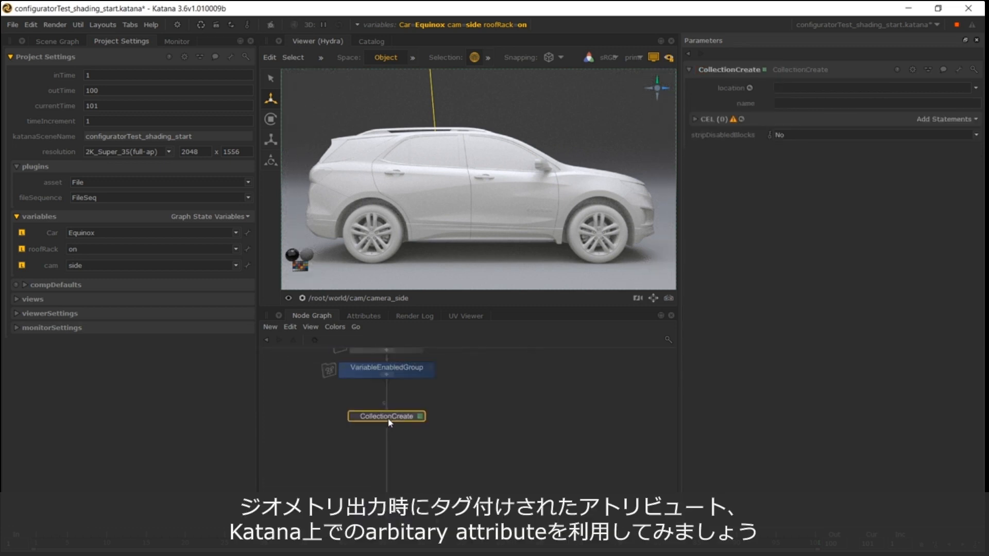
Examine the geometry.arbitrary.variant attribute on the car's rear door, rear wheel rim and rear tyre
scroll(419, 427, up, 5)
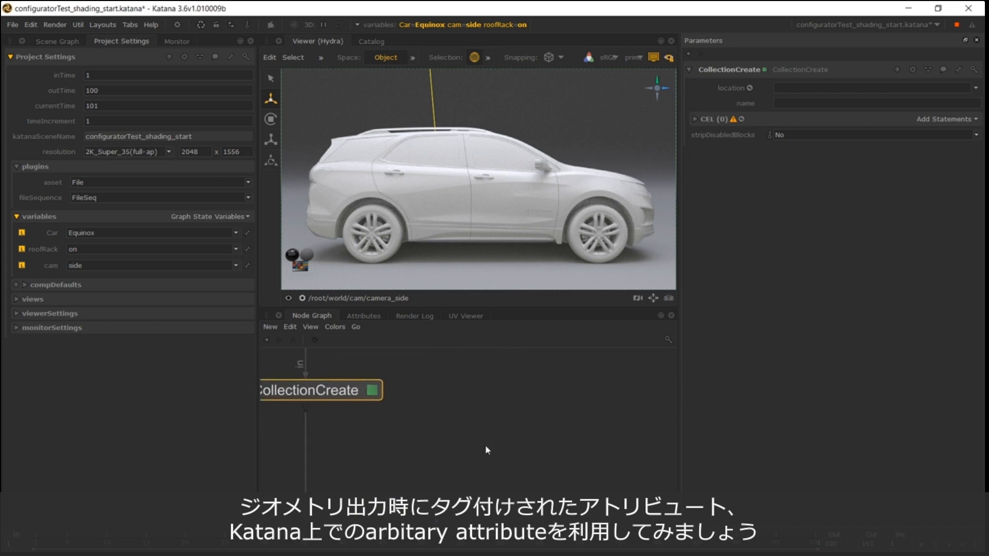
click(364, 316)
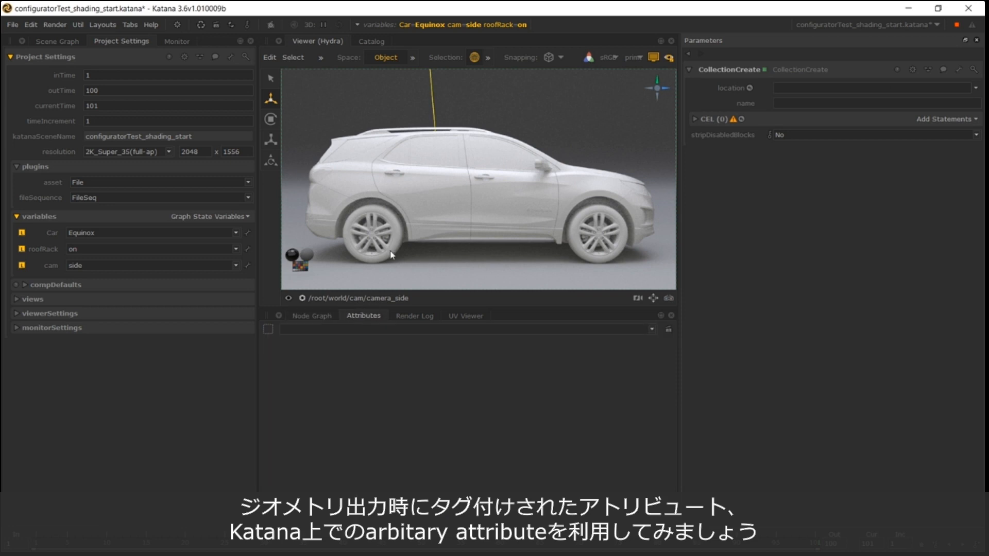
click(443, 212)
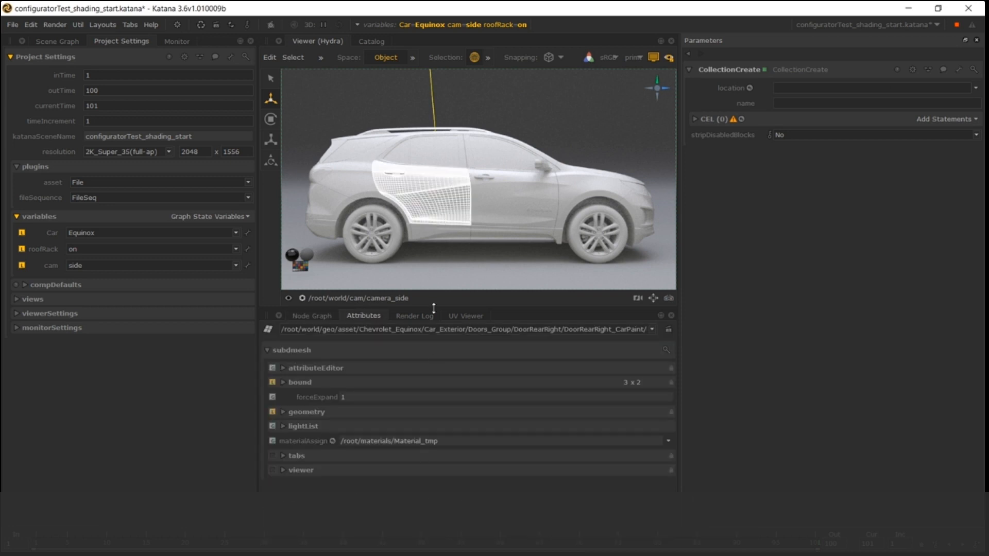
click(290, 413)
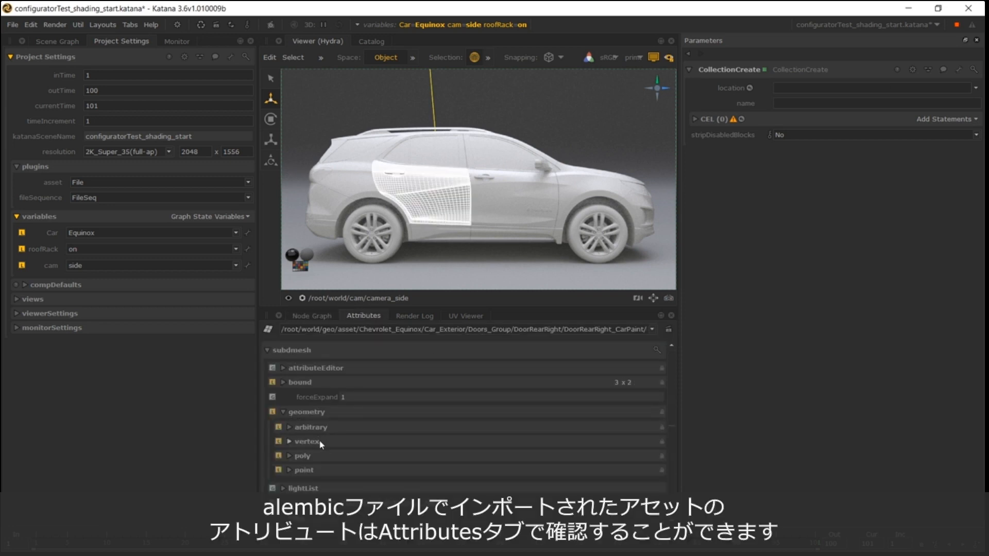
click(316, 428)
click(319, 443)
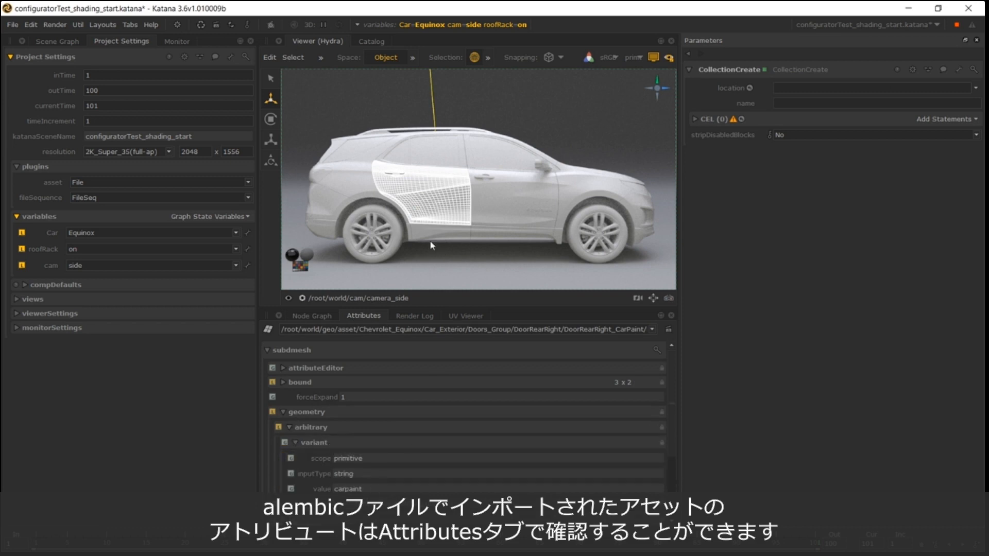
click(389, 242)
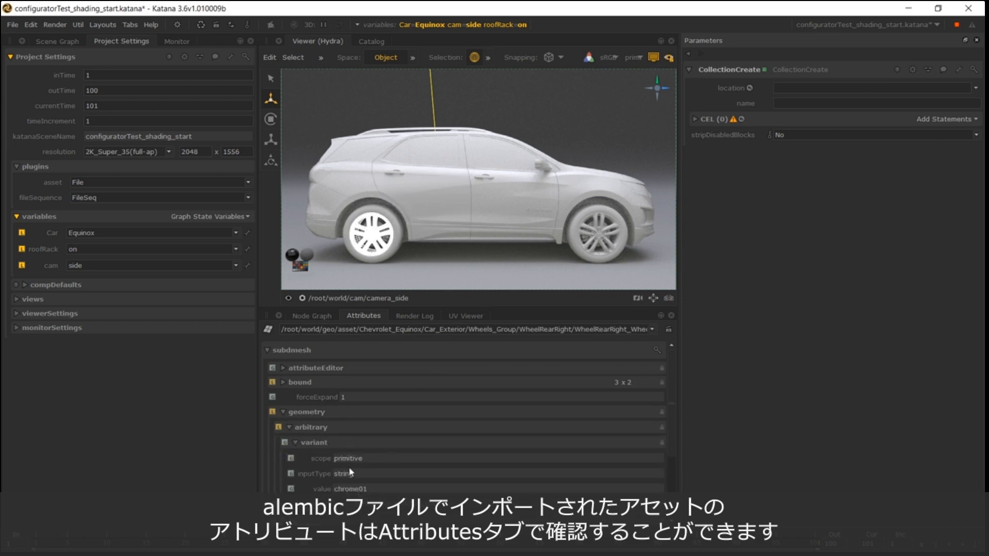
click(388, 251)
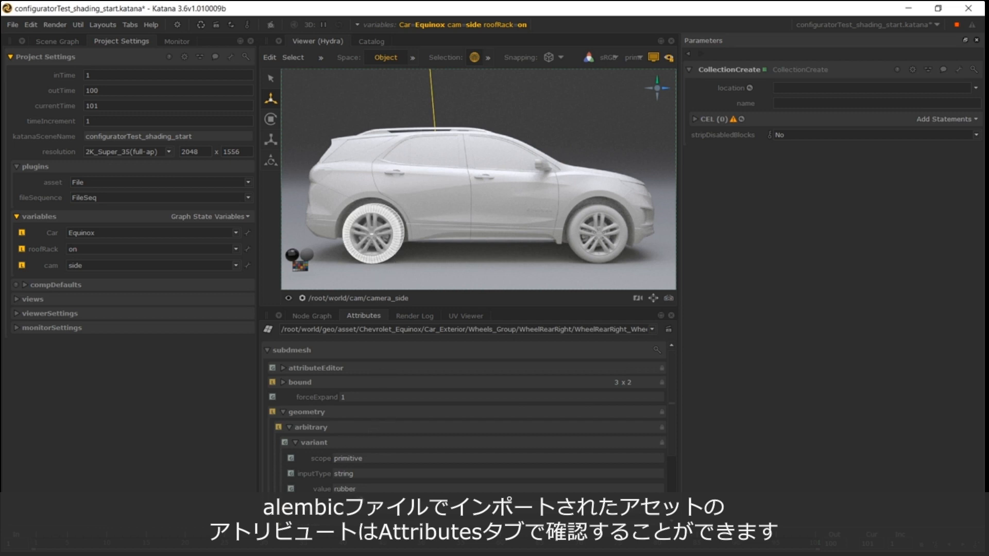
Return to the node graph and name the collection carPaint
click(323, 321)
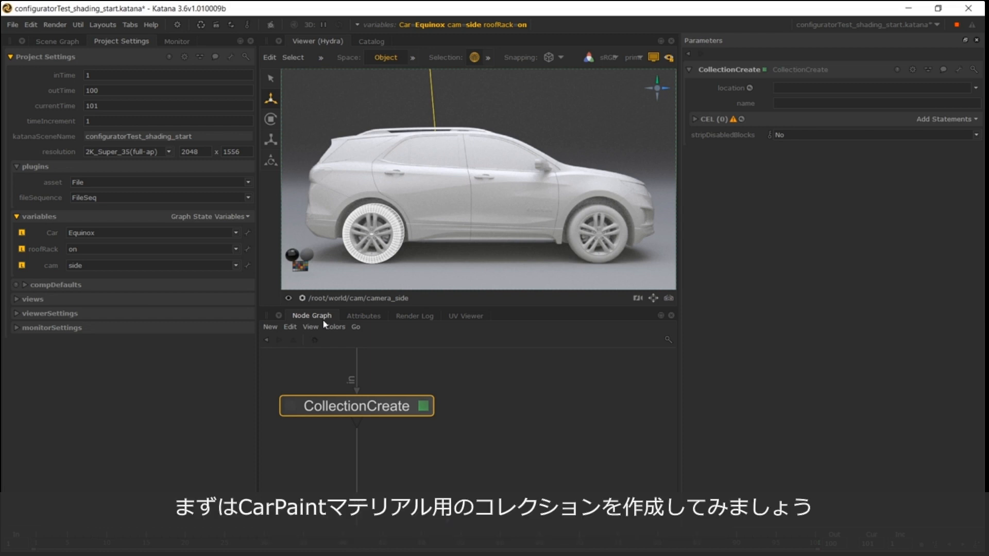
click(812, 103)
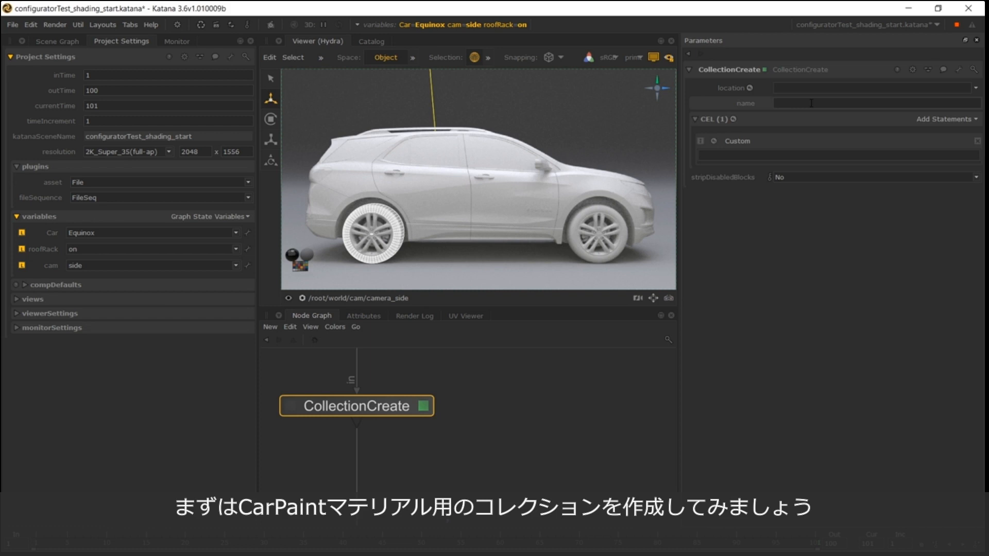
text(carPaint)
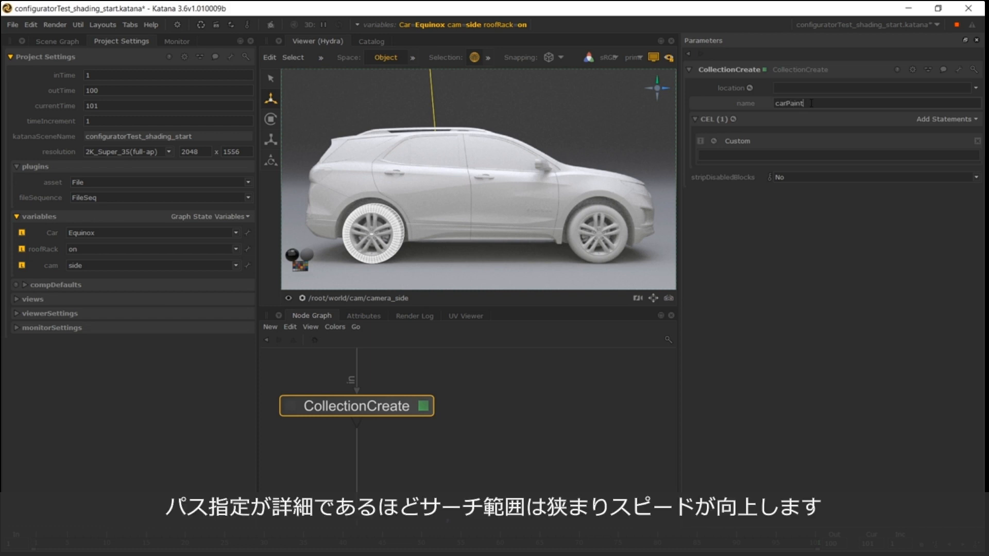
key(Return)
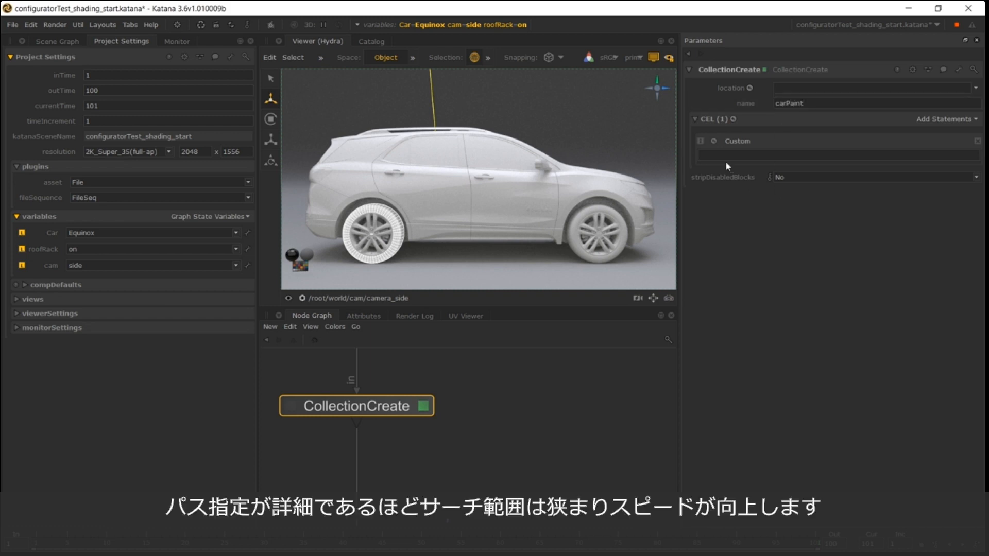
Begin the collection's custom CEL statement with the asset location from the scene graph, as /root/world/geo/asset//*
click(50, 41)
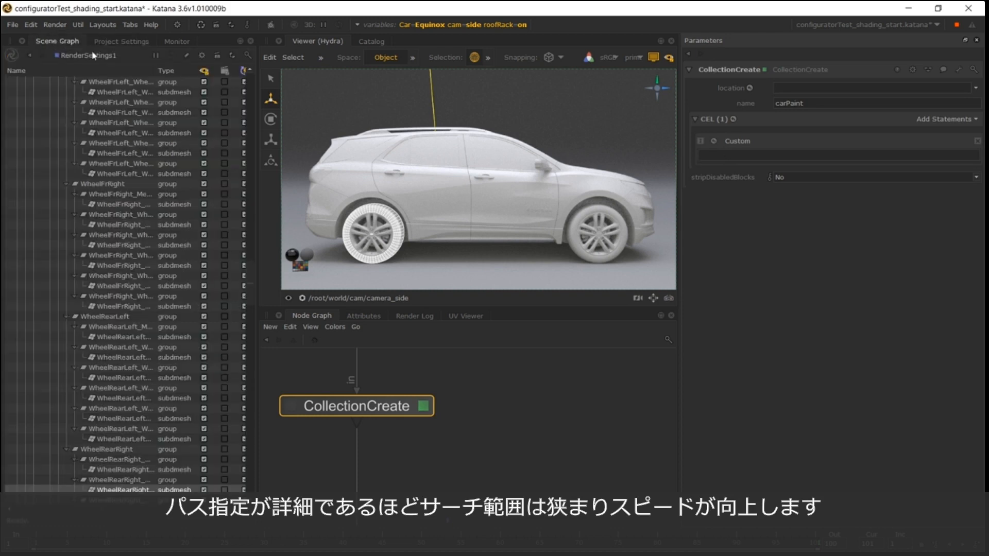
drag(251, 295, 250, 98)
drag(55, 122, 737, 155)
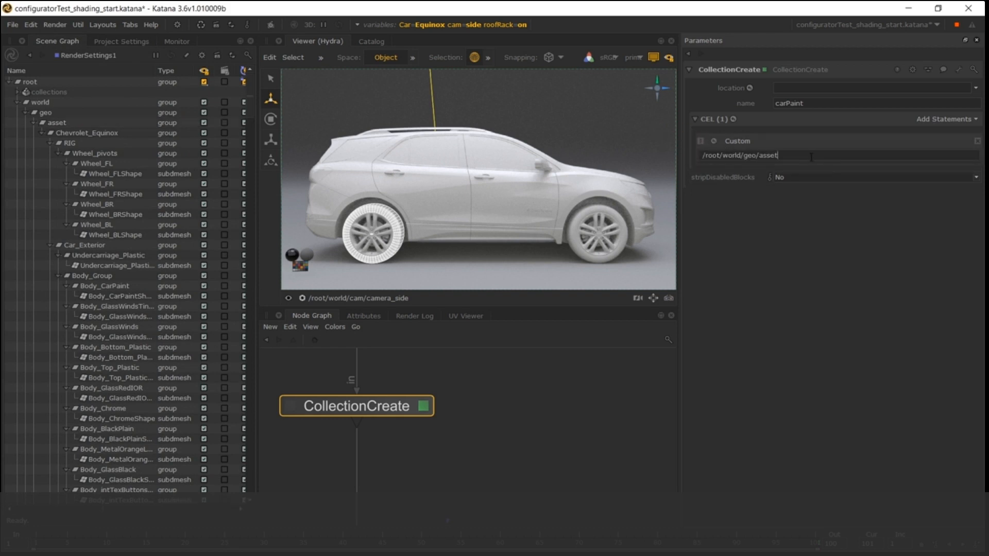
text(//*)
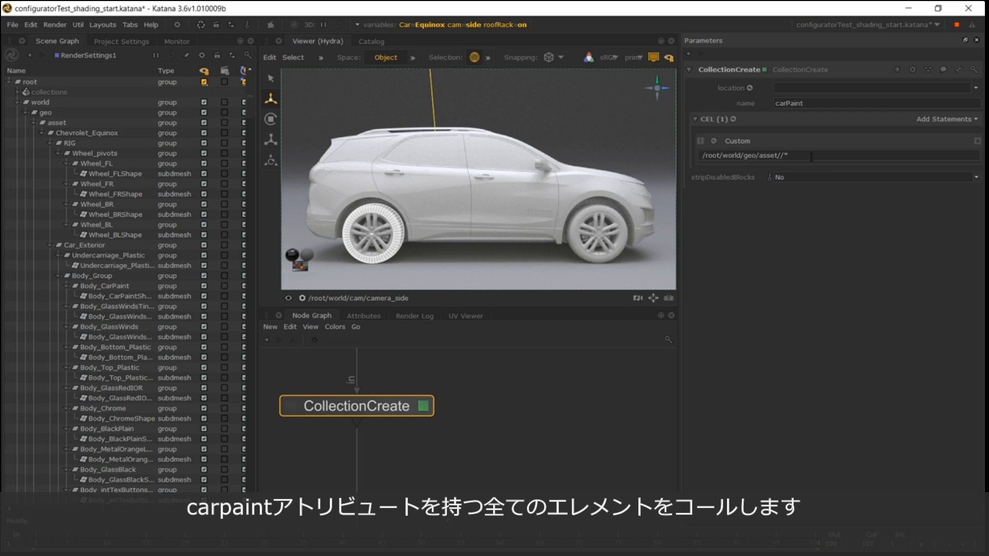
Complete the CEL statement with the attribute condition {attr("geometry.arbitrary.variant.value") == "carpaint"}
text({})
text(attr())
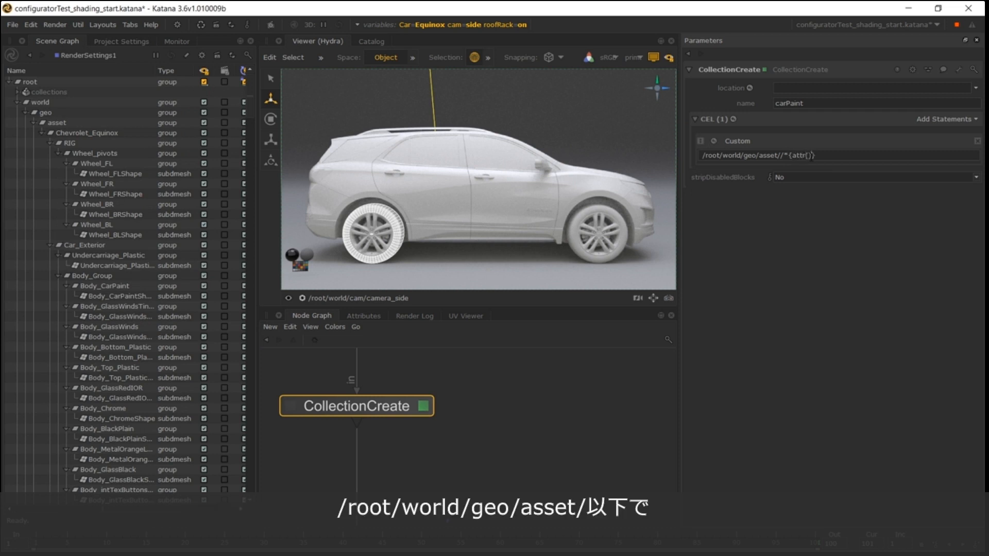
text("")
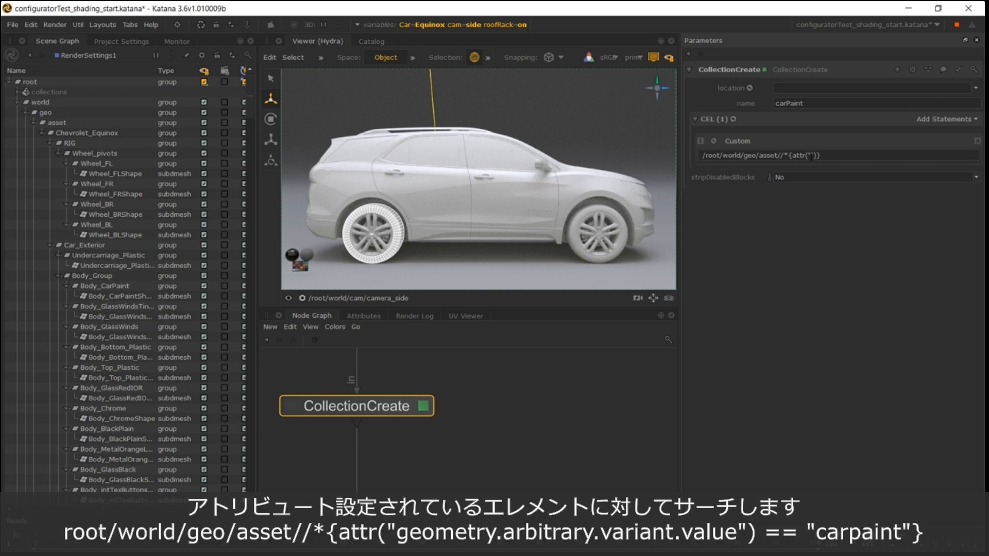
text(geome)
text(try.arb)
text(itrary.)
text(variant.)
text(value)
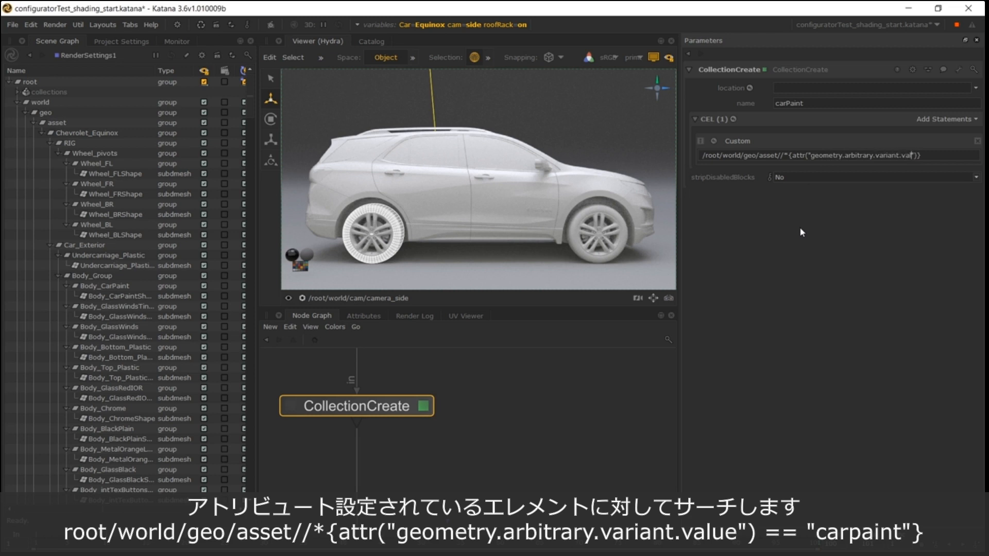
key(Right)
key(Right)
text(== "carpaint")
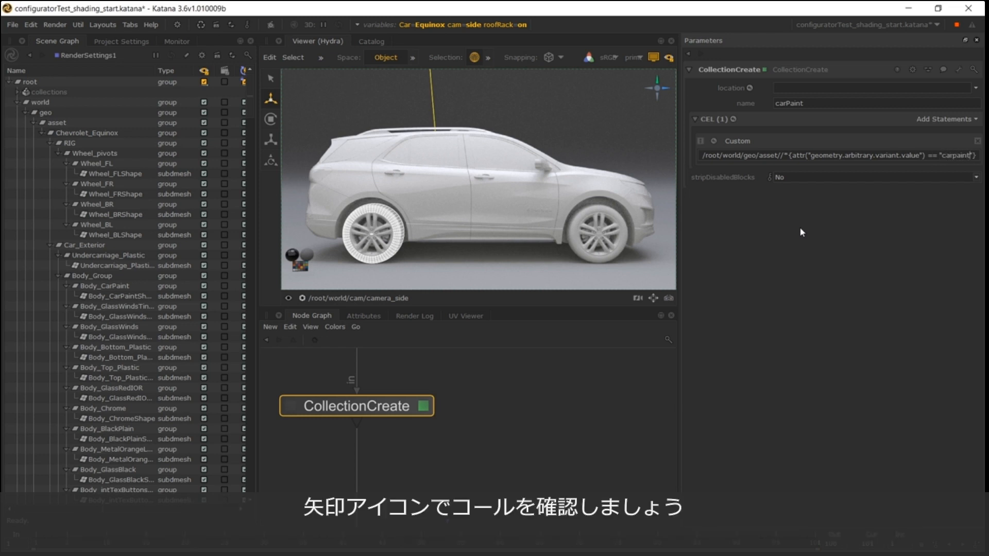
Find and select the locations matching the CEL statement in the scene graph, and expand the collections location
click(734, 119)
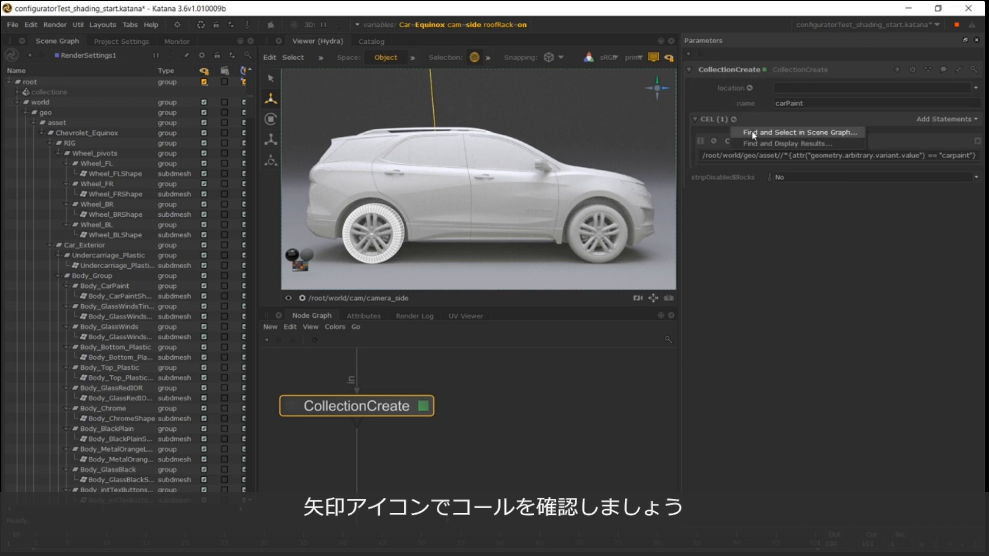
click(751, 132)
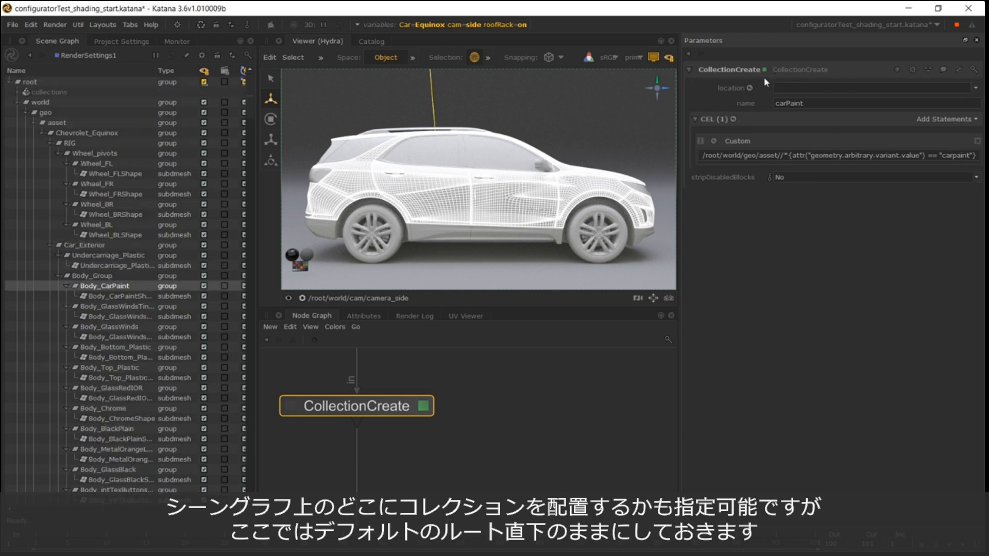
click(18, 92)
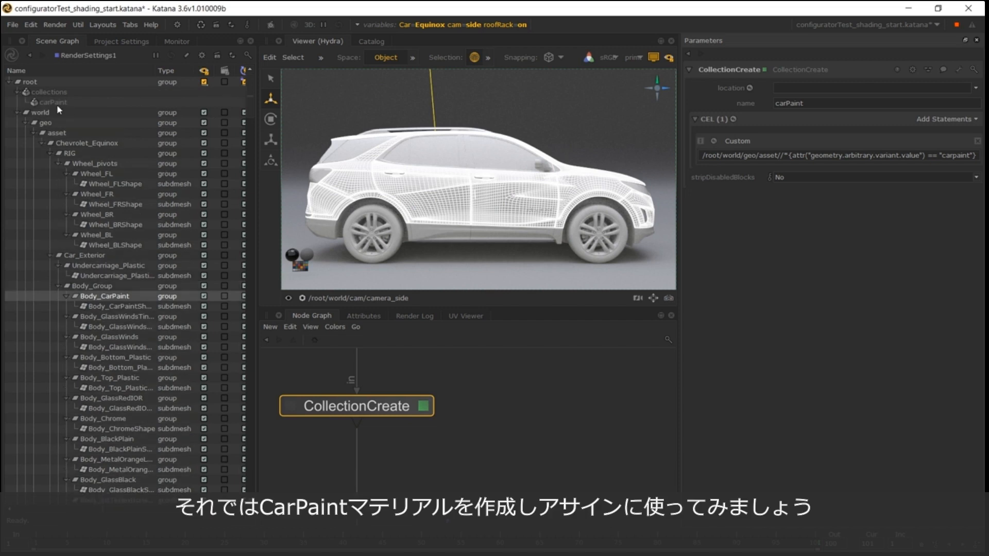
Create a NetworkMaterialCreate node and place it beside the CollectionCreate node
scroll(313, 363, down, 3)
middle_drag(361, 392, 490, 401)
key(Tab)
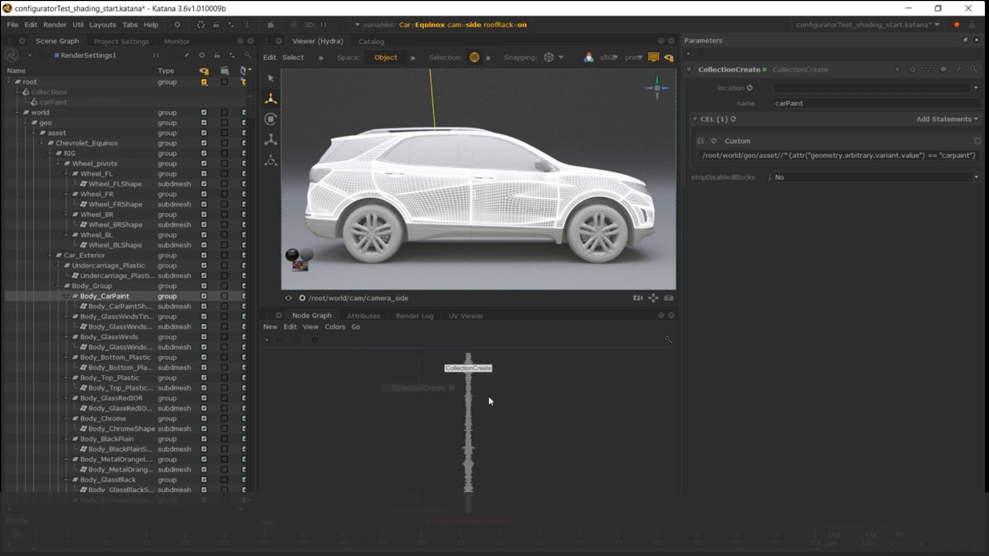
text(networkmaterial)
click(489, 401)
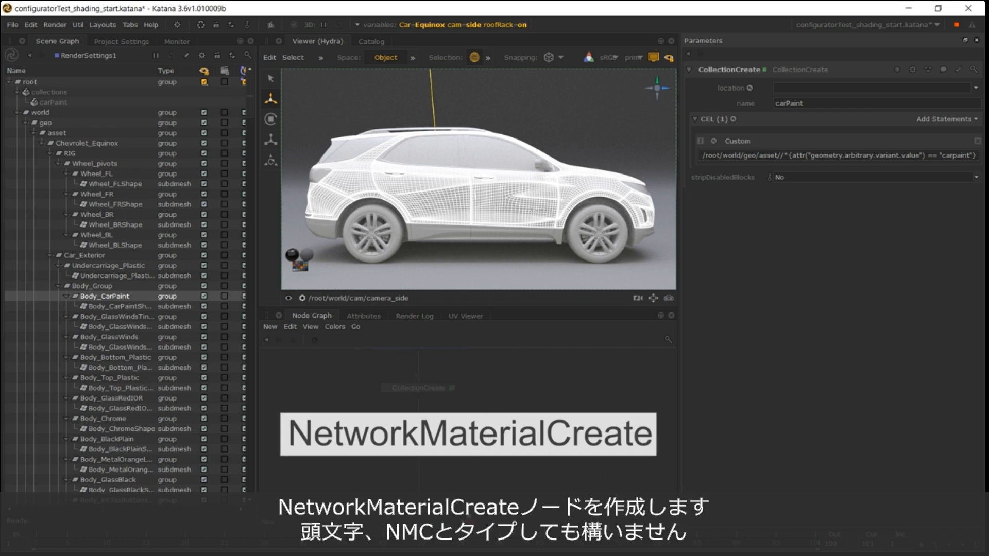
click(525, 411)
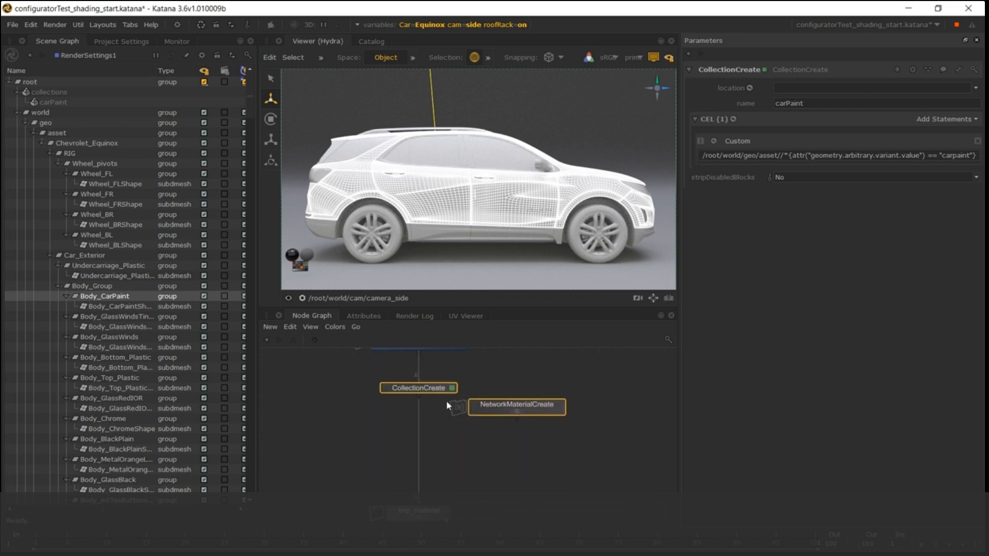
Combine the CollectionCreate and NetworkMaterialCreate nodes in a new Merge node and connect it to the downstream main chain
key(m)
click(468, 463)
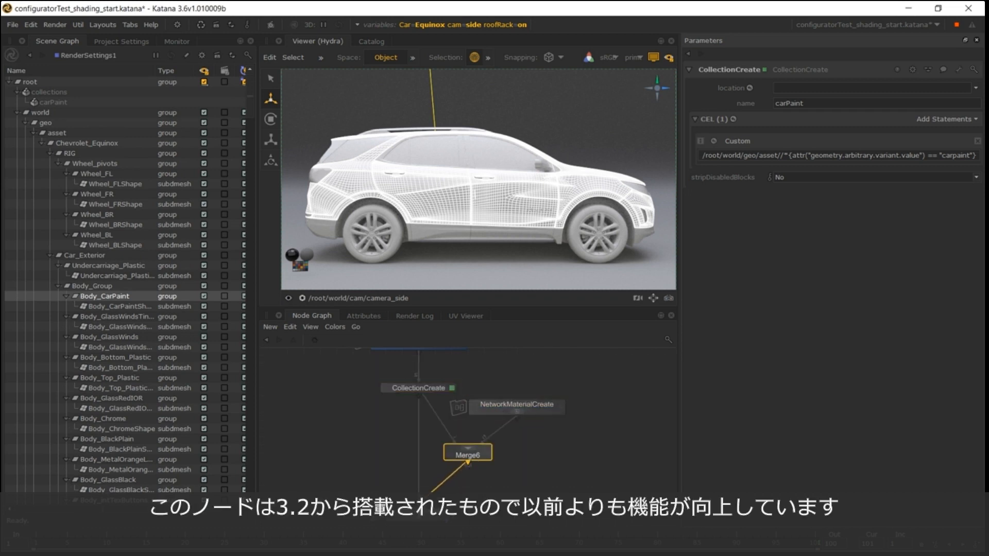
click(418, 504)
drag(481, 463, 446, 464)
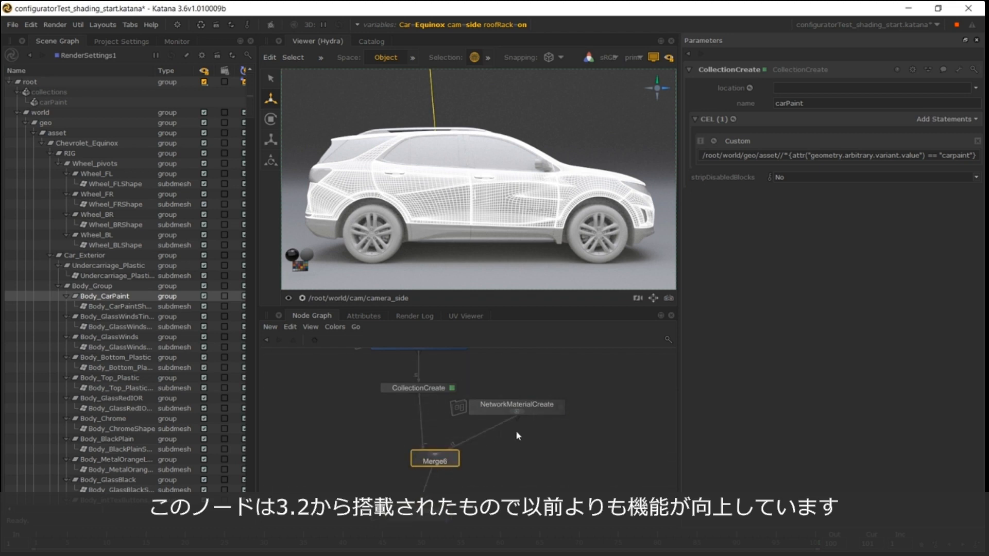
Edit the NetworkMaterialCreate node, setting its name to carPaint and its namespace to car
double_click(549, 407)
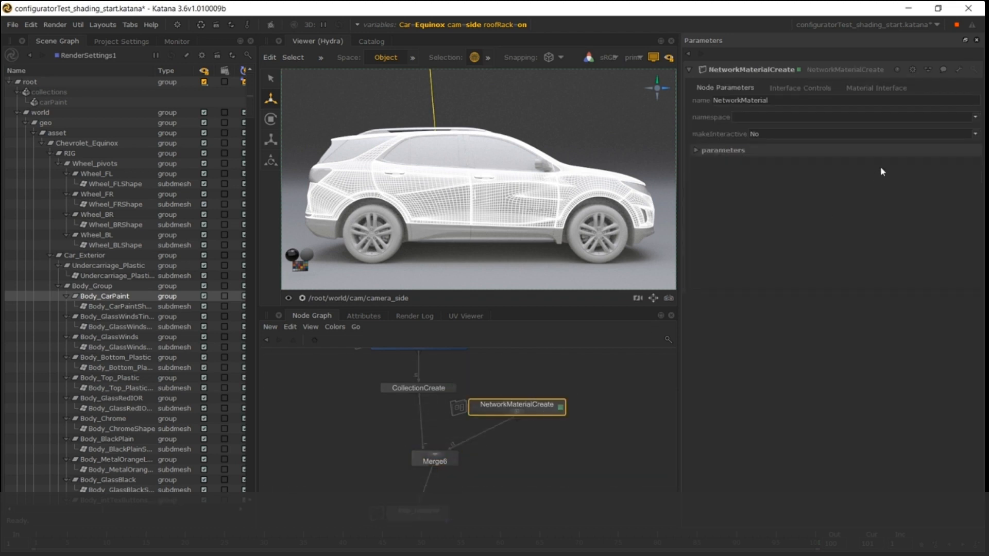
double_click(778, 101)
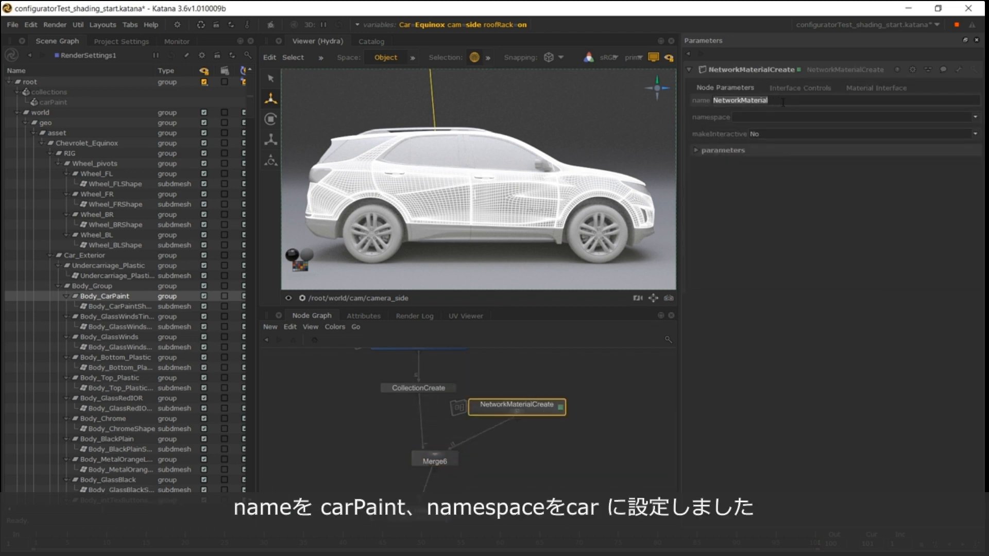
text(carPaint)
click(780, 117)
text(car)
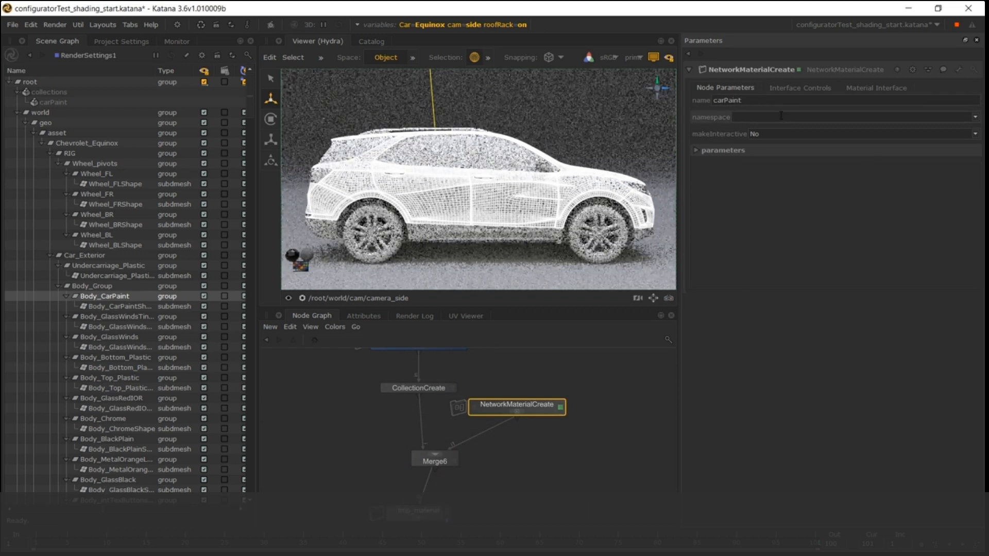
Collapse the world location and expand the car group under materials in the scene graph to inspect the carPaint material location
click(631, 391)
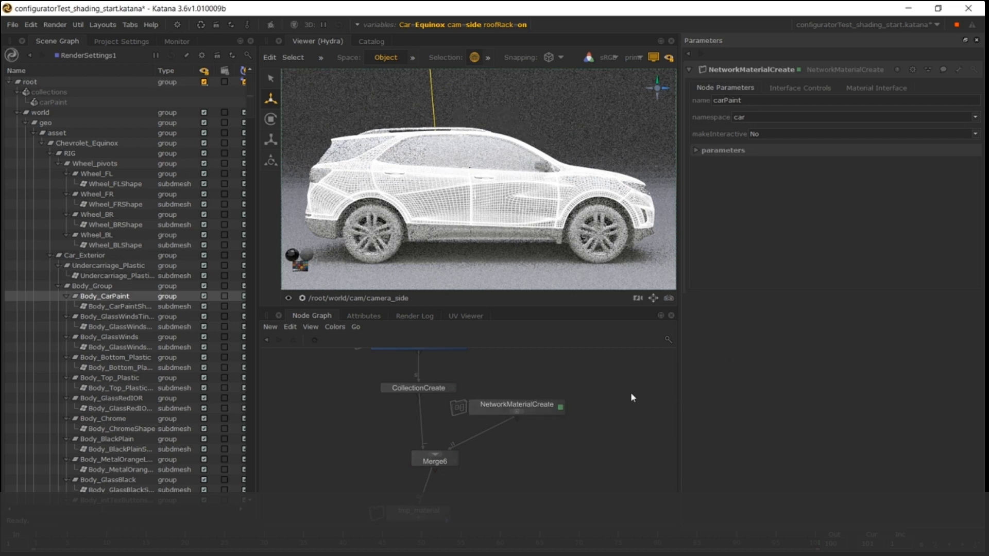
click(23, 113)
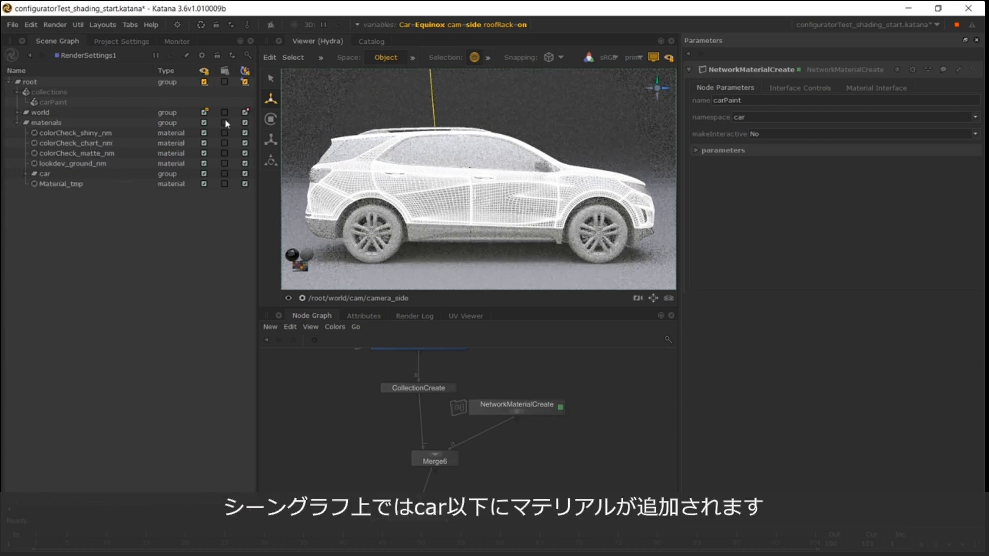
click(25, 175)
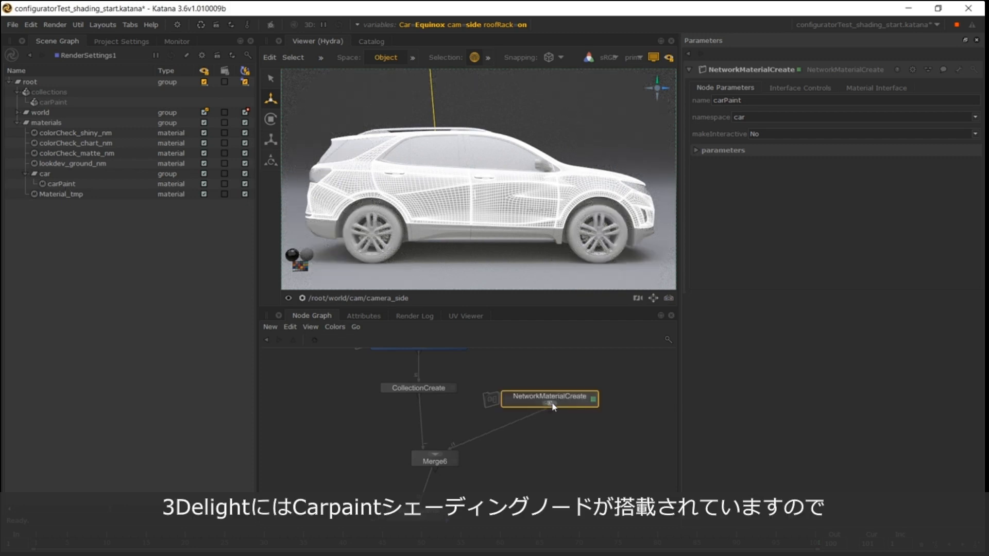
Enter the NetworkMaterialCreate node, add a dlCarPaint shading node and connect its outColor to the dlSurface output
ctrl+middle_click(550, 407)
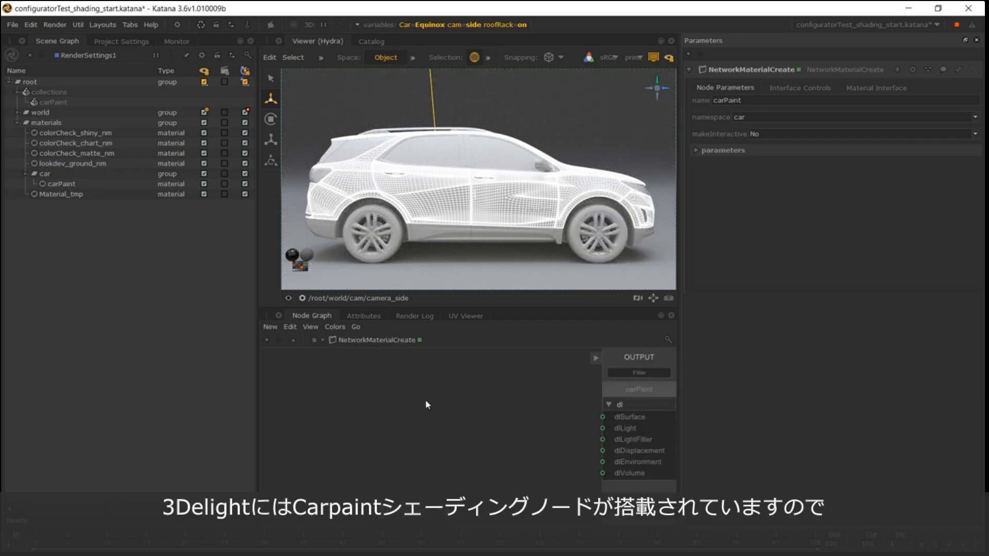
key(Tab)
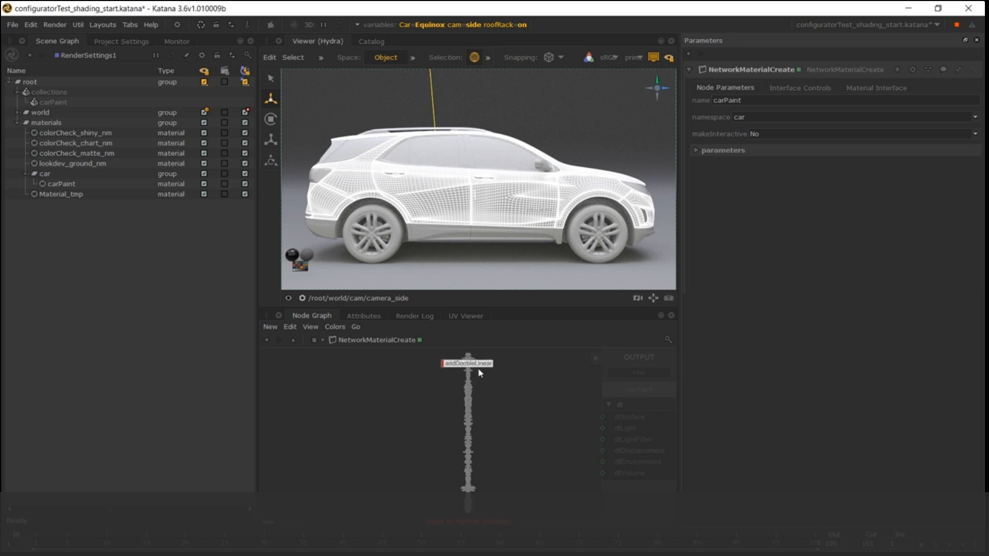
text(car)
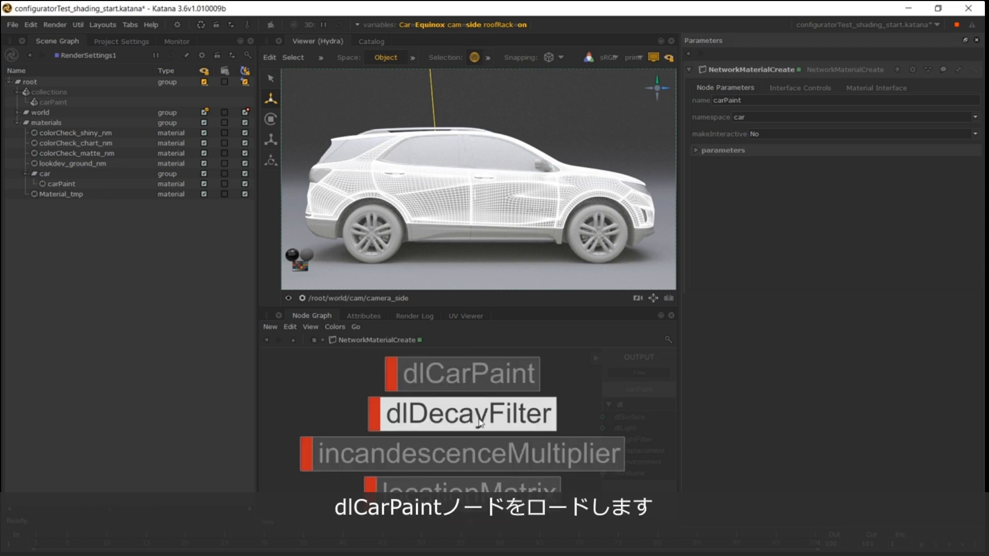
click(472, 441)
drag(424, 418, 417, 385)
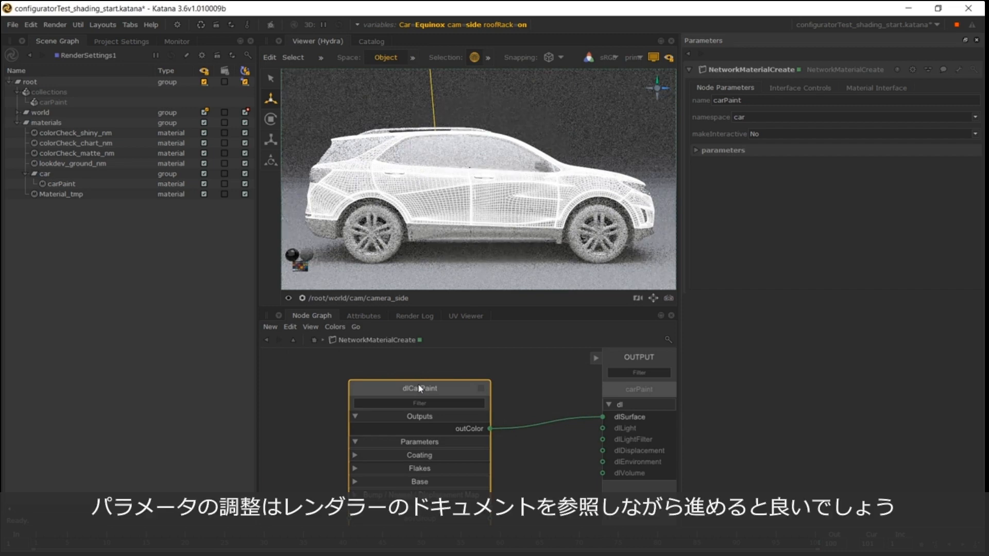
Edit the dlCarPaint node and set its Coating color to red (0.9508, 0.0000, 0.0000)
key(e)
click(718, 135)
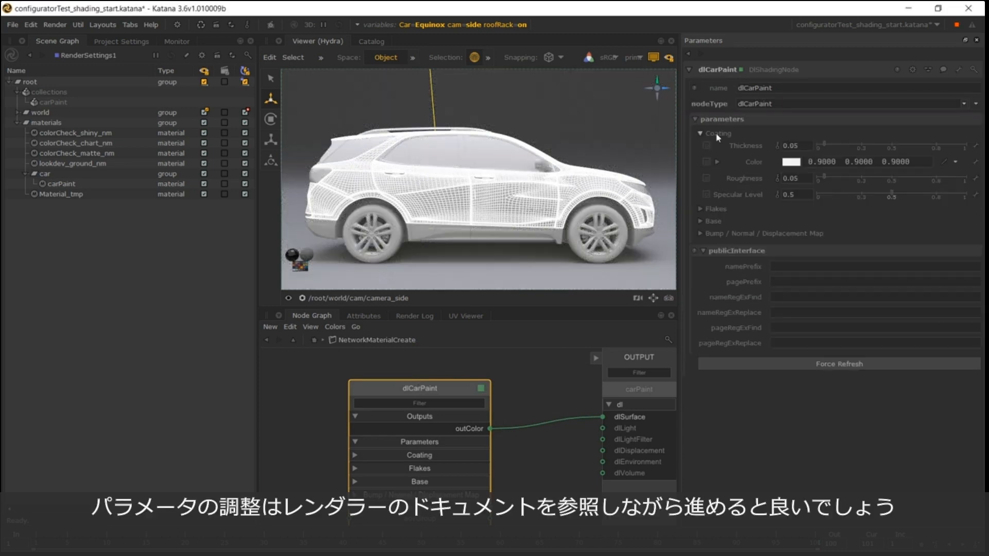
click(792, 161)
click(476, 201)
click(531, 355)
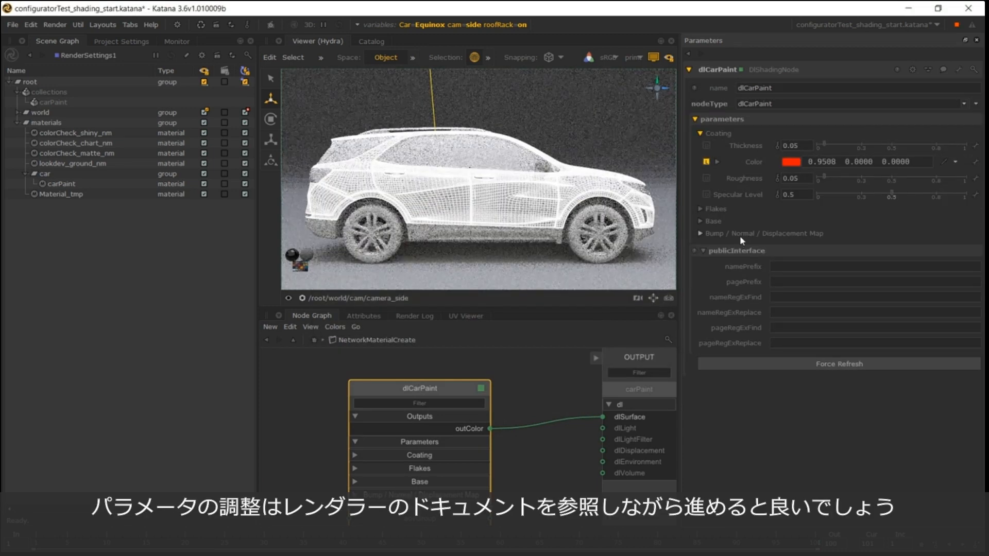
Set the dlCarPaint Flakes density to 0.85 and the flake color to light red (0.9636, 0.0315, 0.0315)
click(716, 209)
double_click(781, 220)
text(0.85)
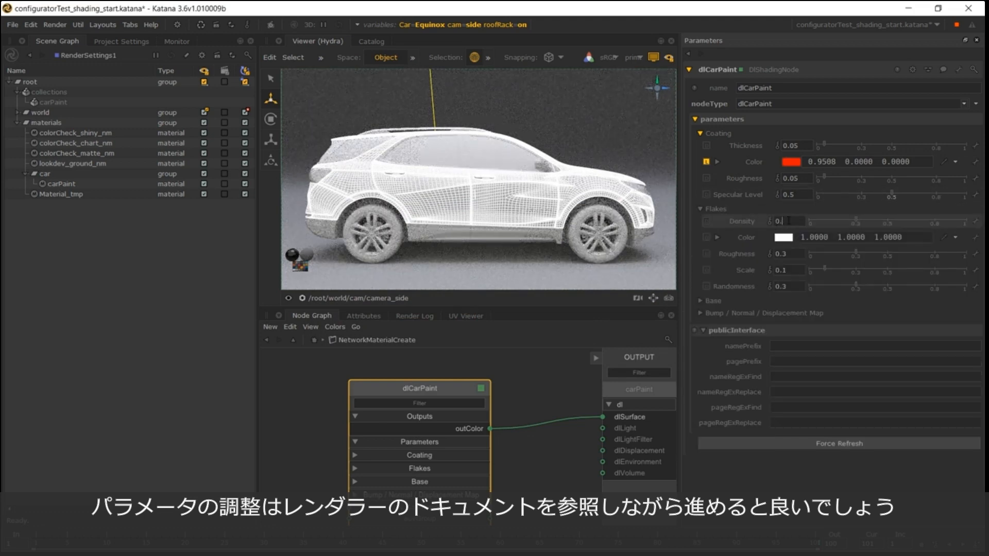
key(Return)
click(783, 236)
click(466, 287)
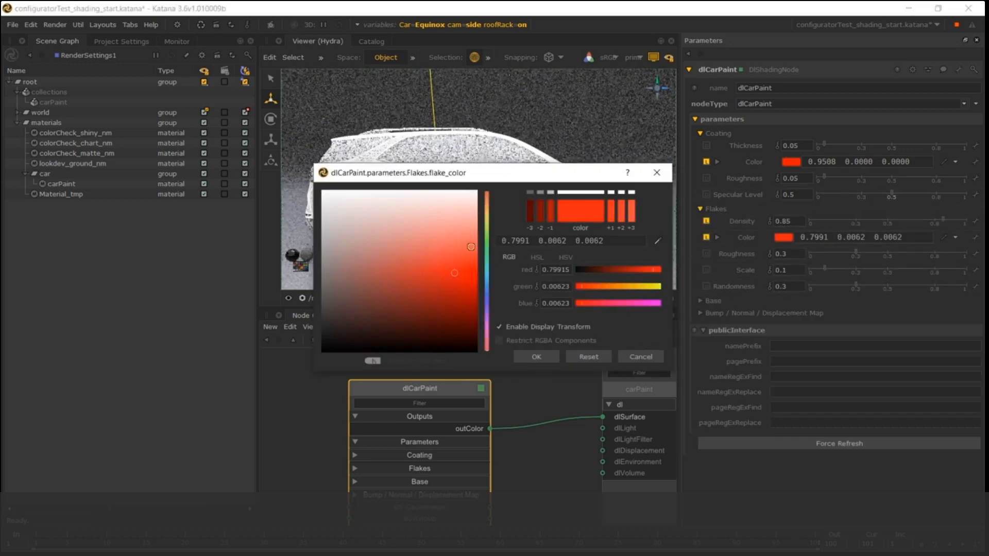
click(536, 357)
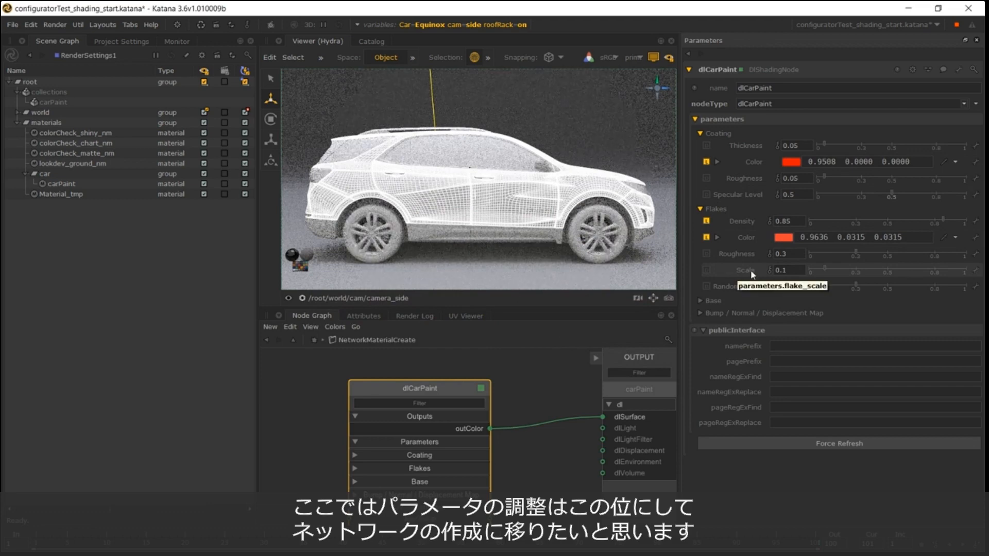
Set the dlCarPaint Base color to dark red (0.2369, 0.0017, 0.0017) and deselect the node
click(713, 301)
click(801, 312)
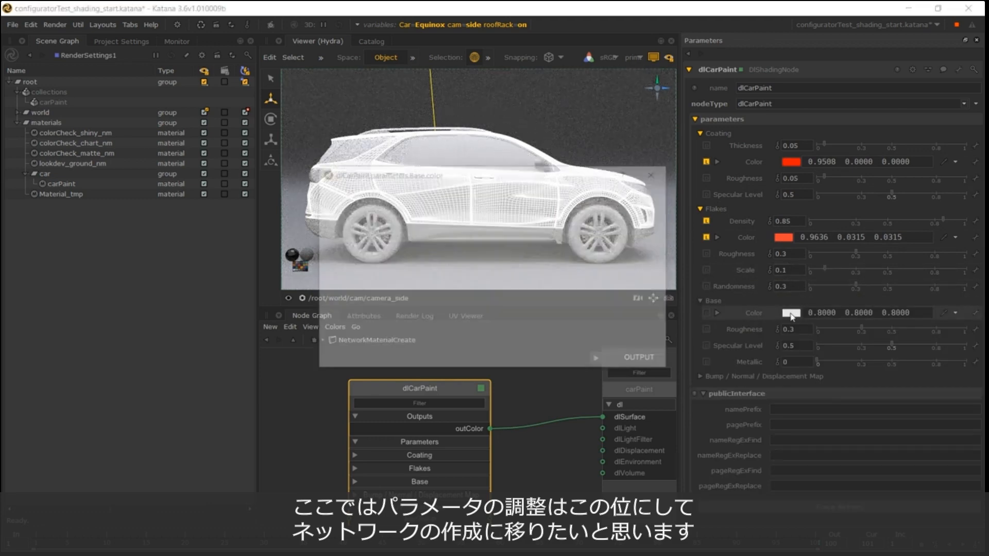
click(466, 308)
click(537, 356)
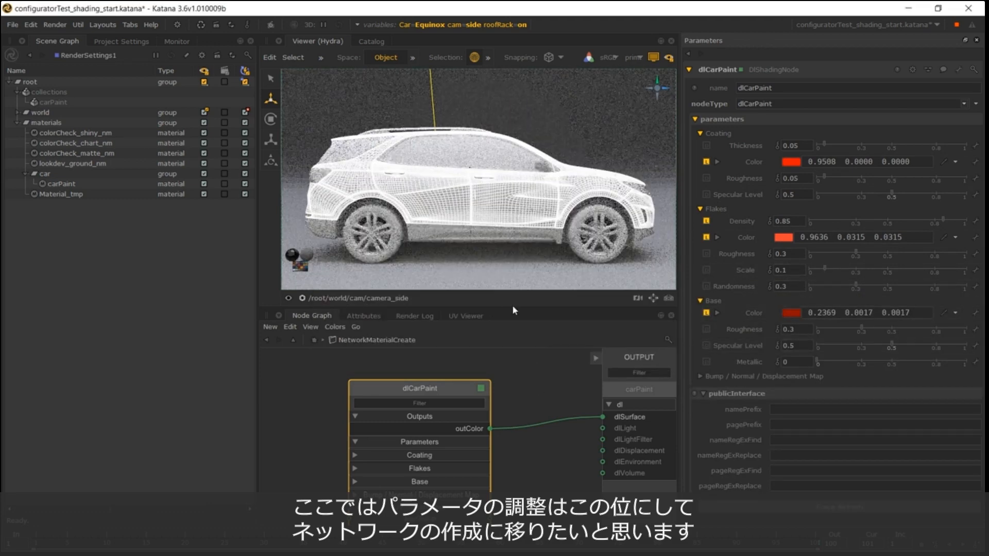
click(506, 376)
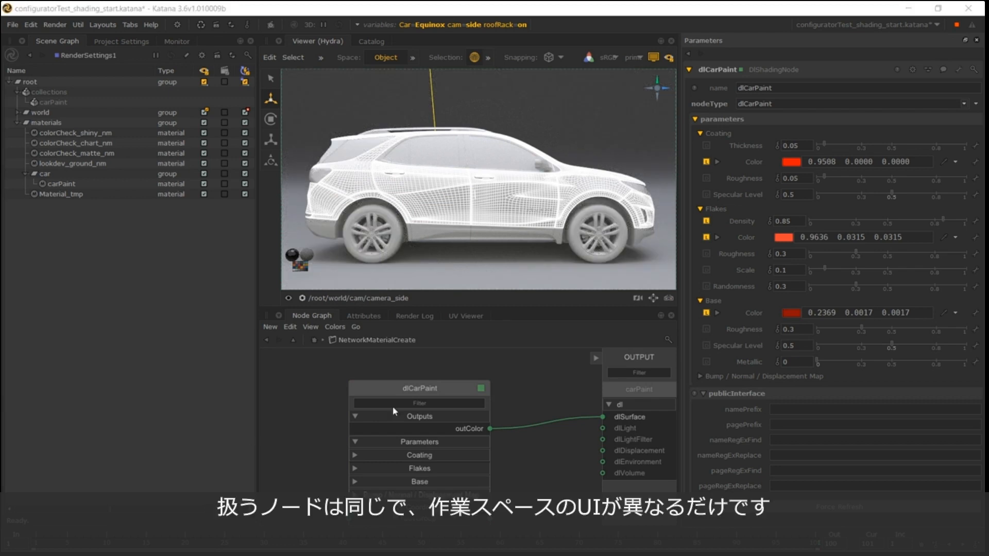
Copy the dlCarPaint node out of the material network into the main node graph, and delete the pasted copy
click(452, 390)
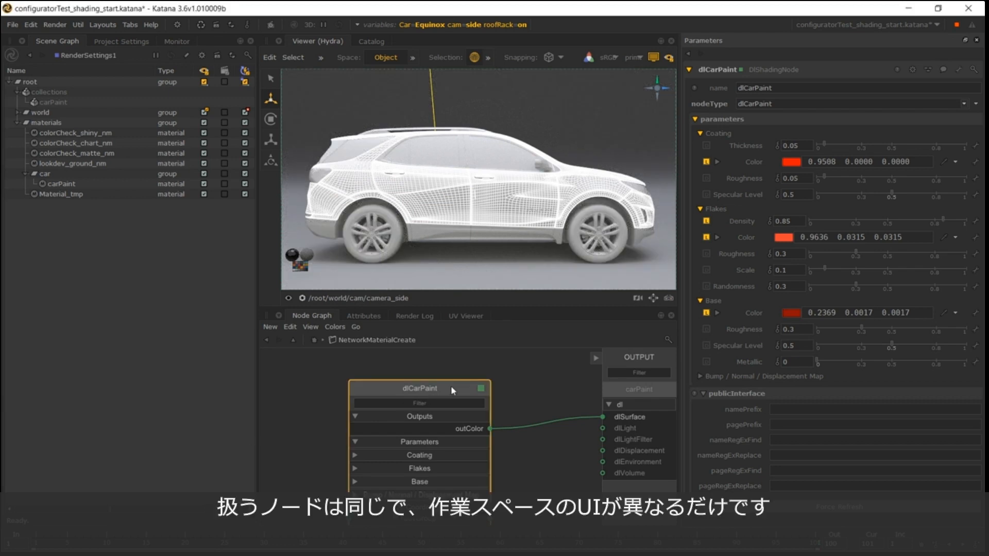
click(294, 341)
key(ctrl+v)
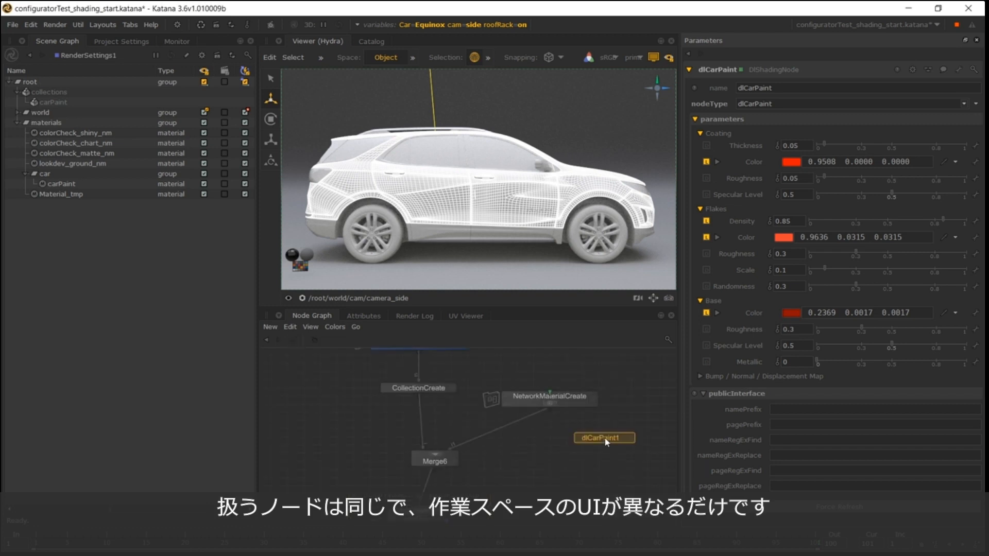
click(602, 439)
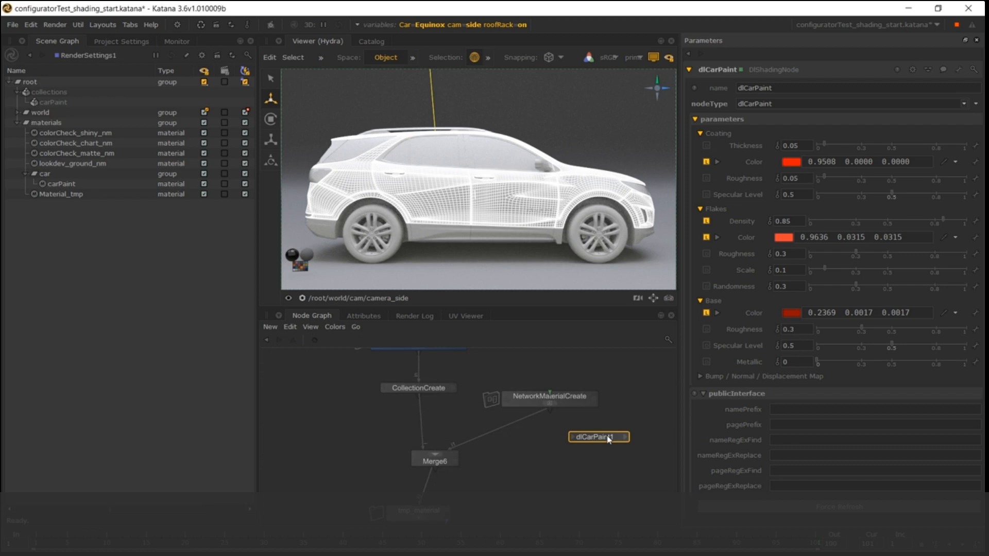
key(Delete)
Create a MaterialAssign node and insert it between the Merge6 and tmp_material nodes
middle_drag(479, 490, 482, 466)
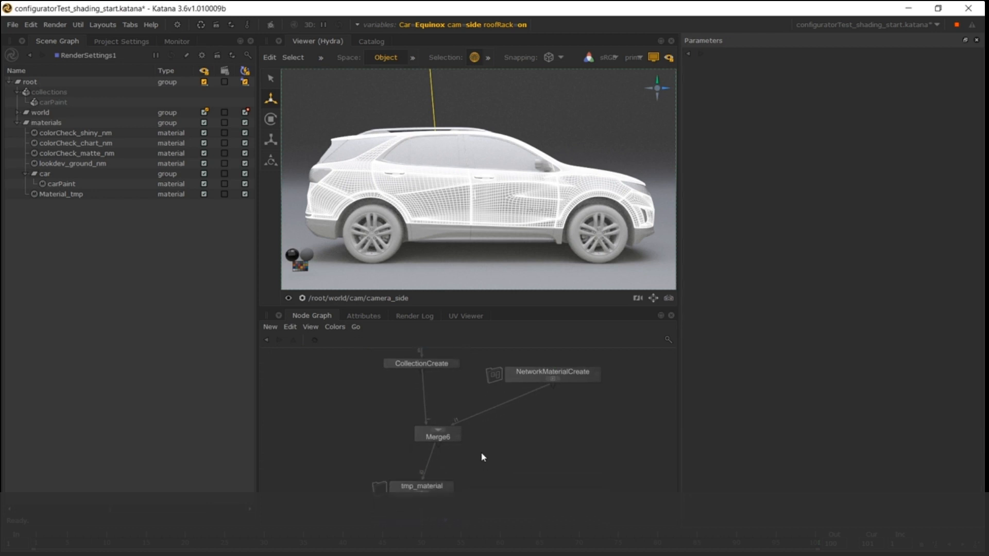
key(Tab)
text(Material)
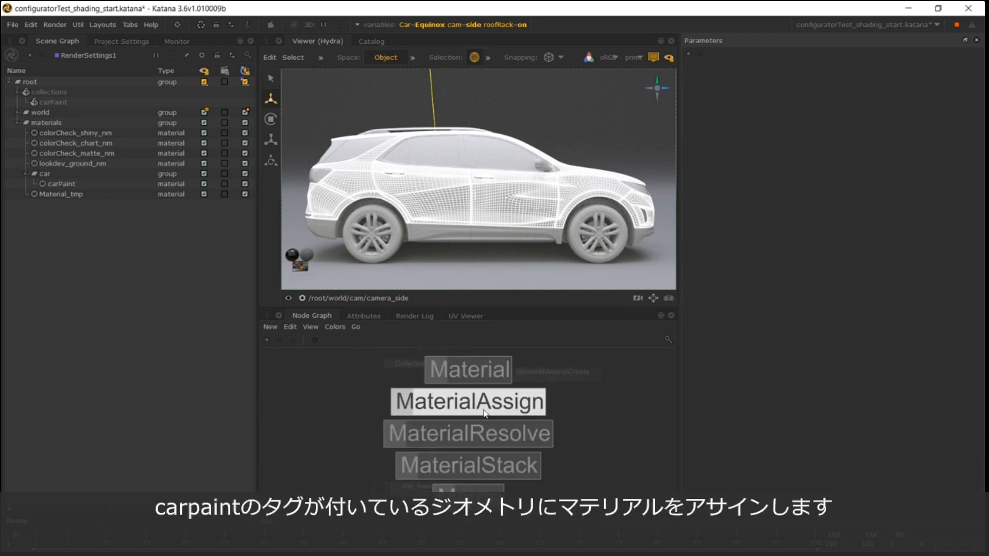
click(468, 402)
click(433, 463)
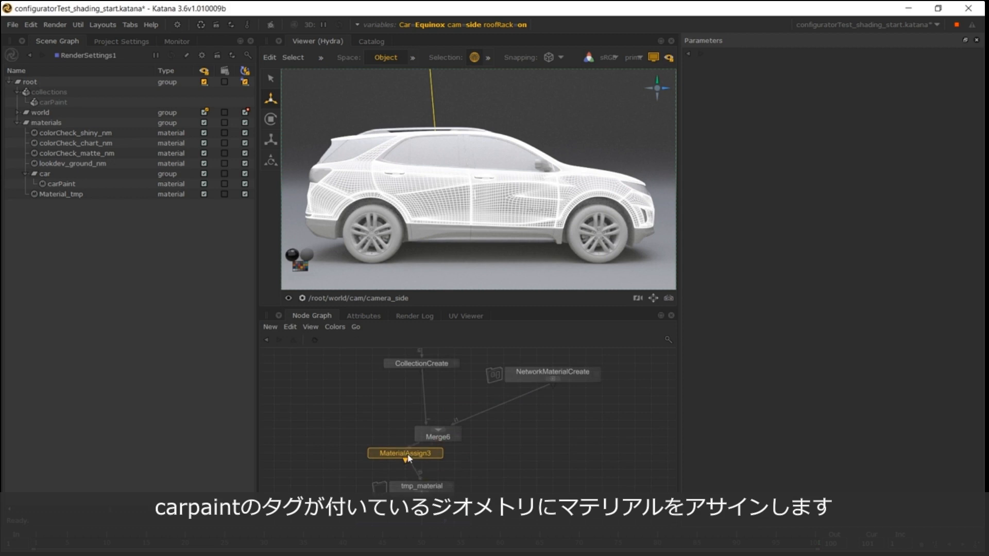
Edit the MaterialAssign node, assigning /root/materials/car/carPaint to the carPaint collection as its CEL target
click(409, 458)
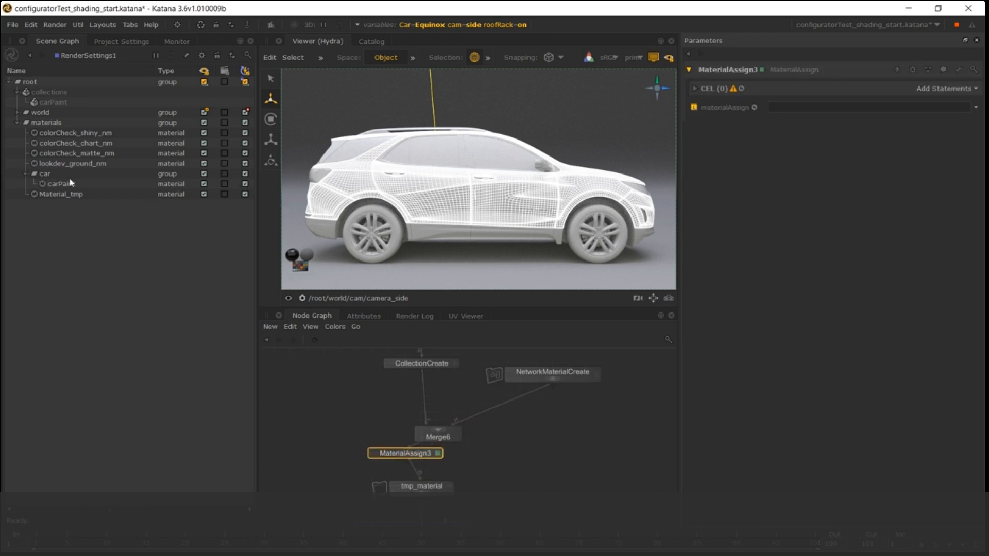
drag(71, 184, 796, 109)
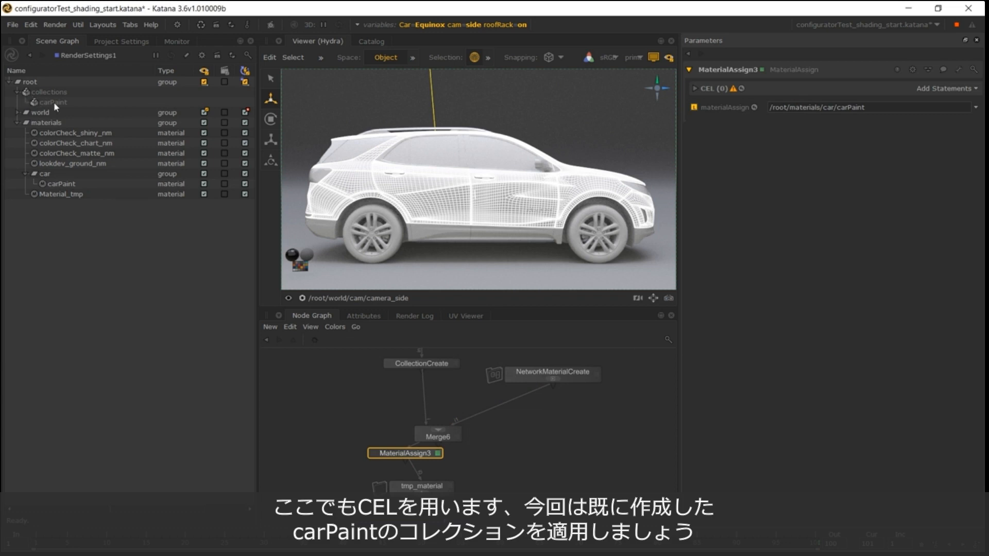
mouse_move(58, 103)
mouse_down()
mouse_move(149, 122)
mouse_move(947, 93)
mouse_up()
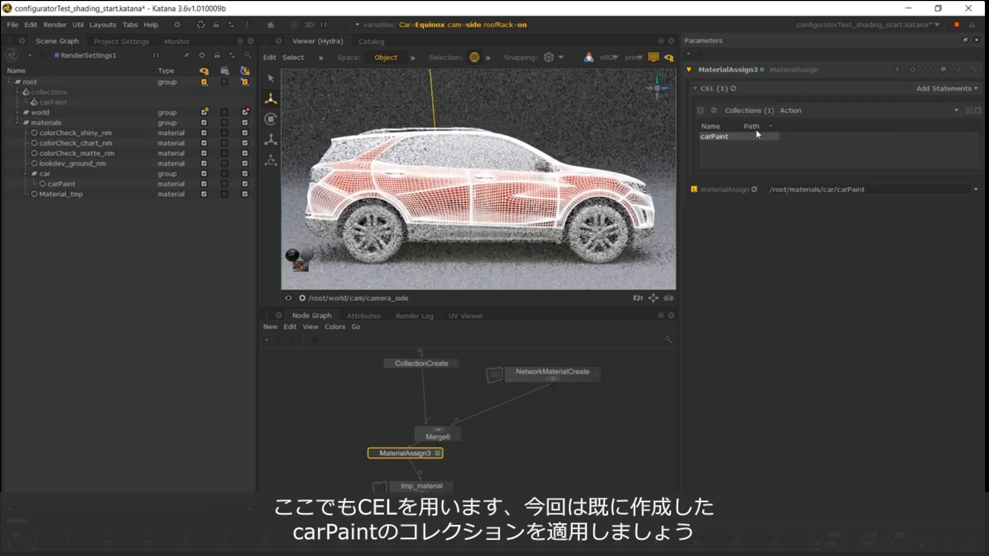
click(611, 406)
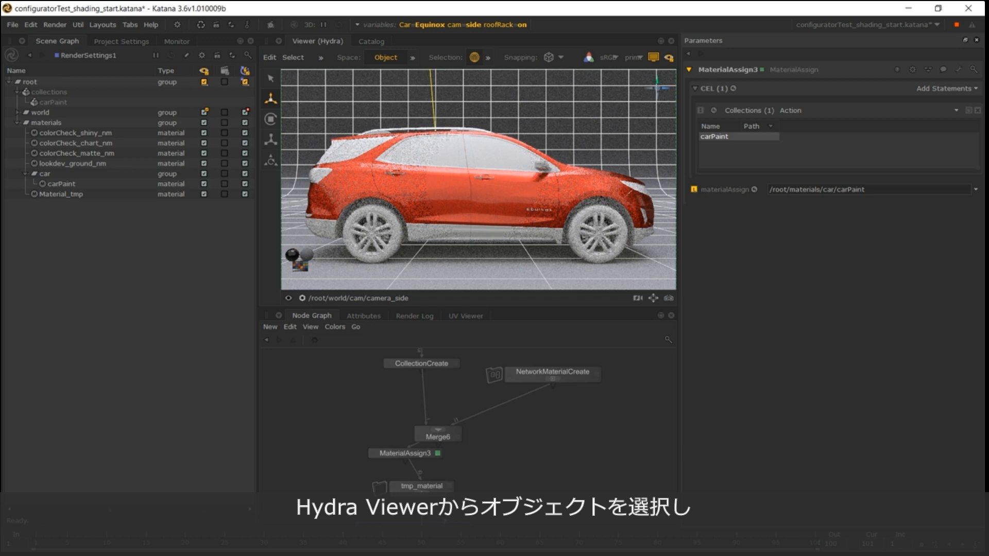
Select the car's front door in the viewer and check its materialAssign value among its attributes
click(519, 198)
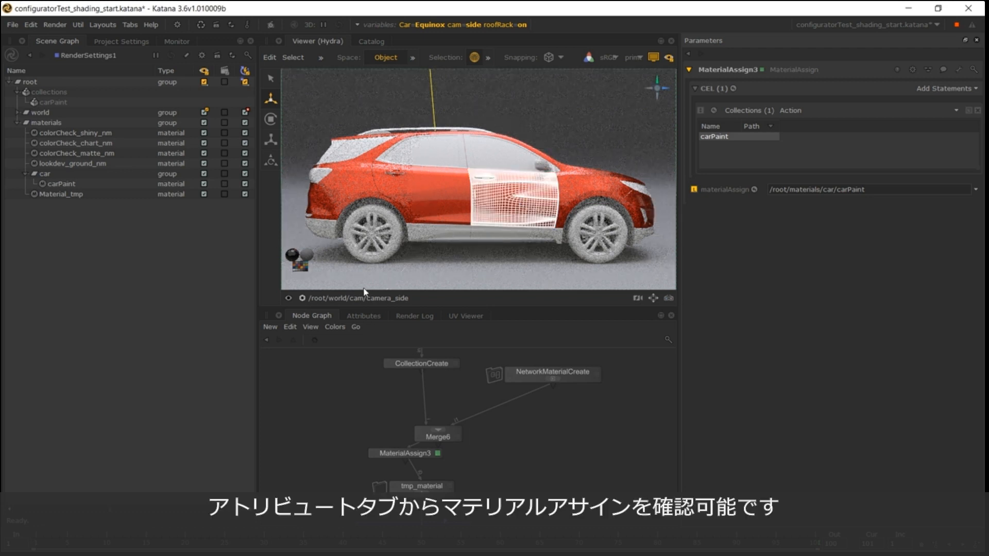
click(362, 320)
scroll(339, 441, down, 4)
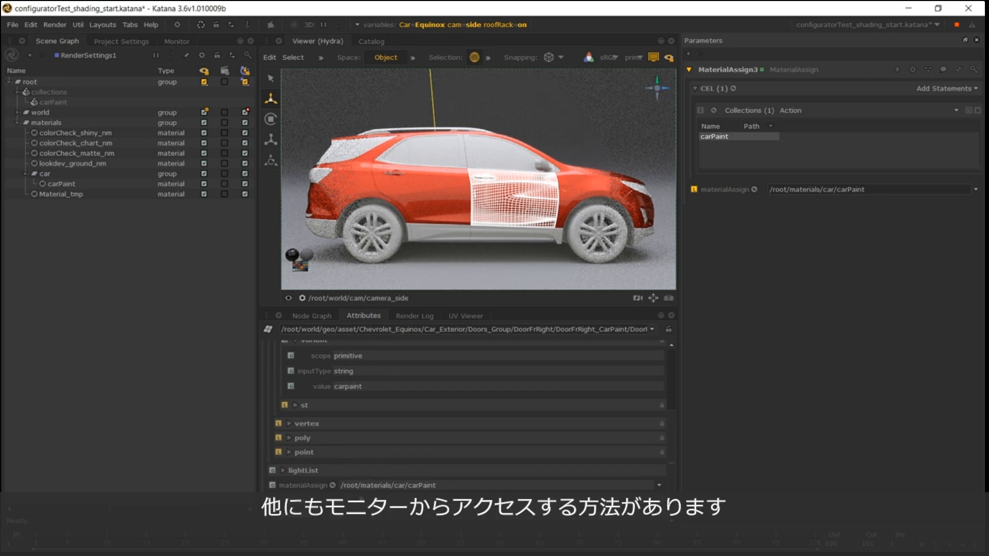
Probe a pixel on the rear wheel in the Monitor's rendered image and select the matching location in the scene graph
click(177, 41)
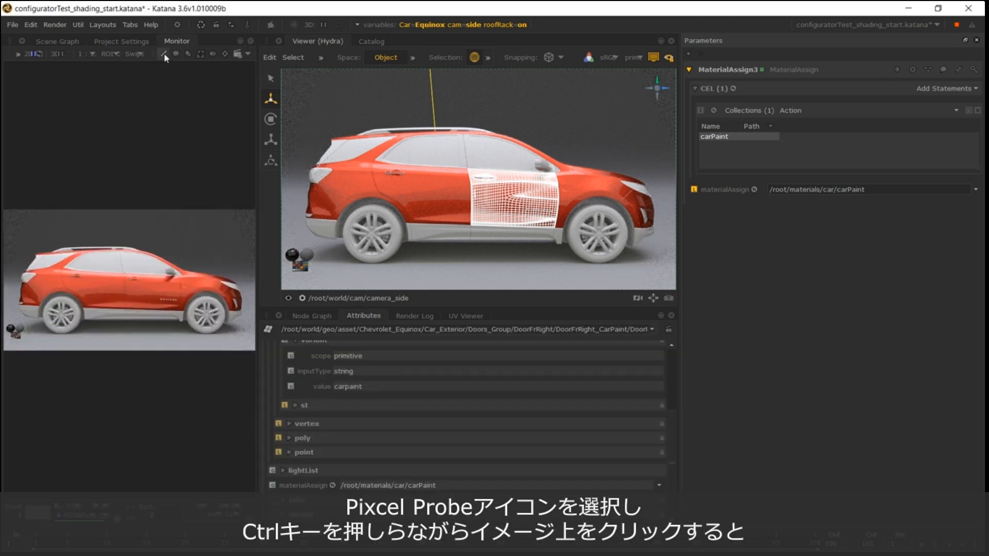
click(164, 55)
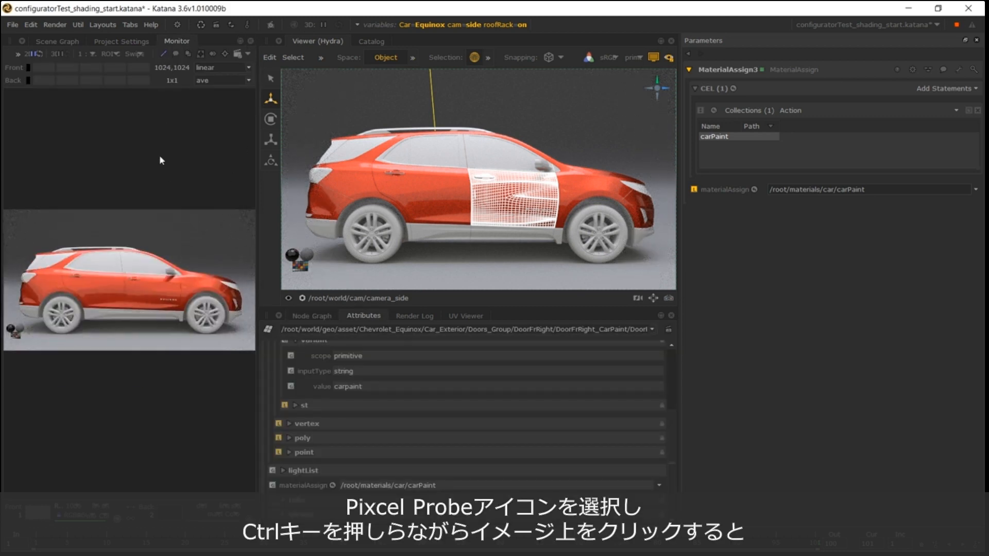
ctrl+click(90, 290)
ctrl+drag(90, 293, 77, 316)
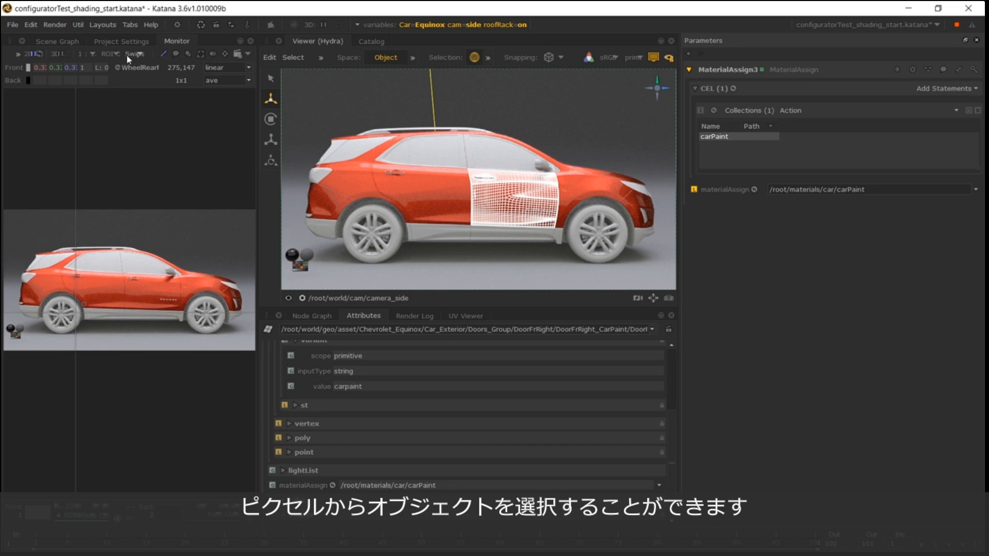
click(118, 67)
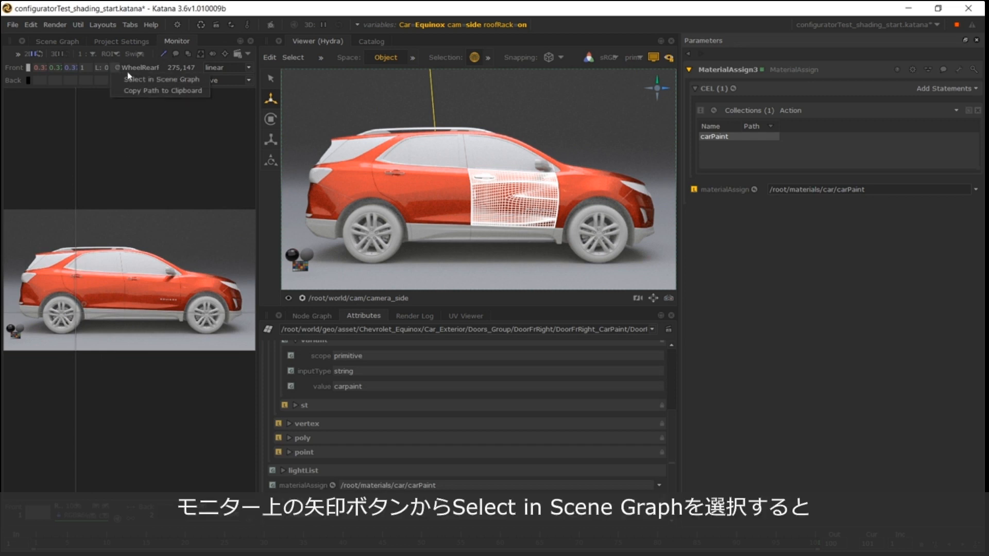
click(136, 79)
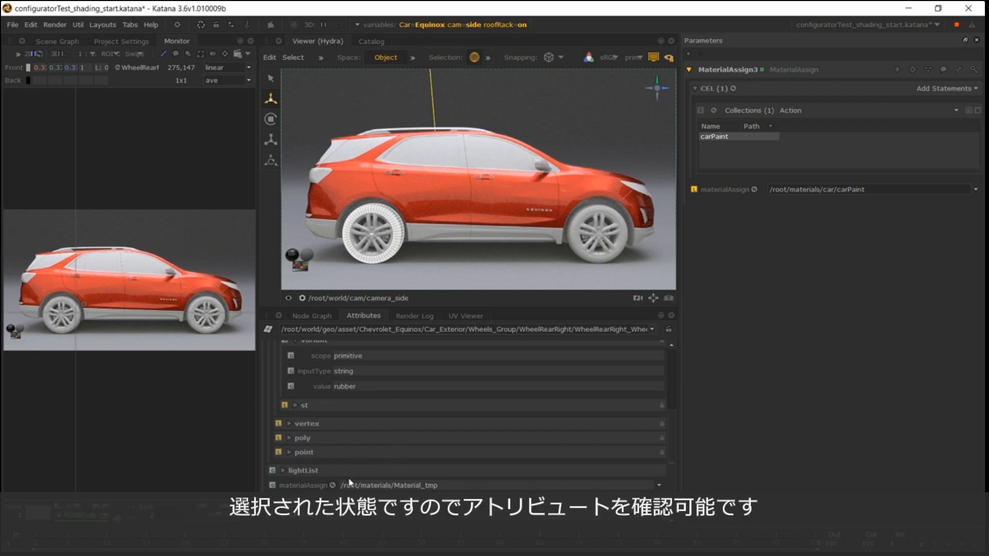
Return to the node graph and reopen the shading network inside the NetworkMaterialCreate node
click(322, 318)
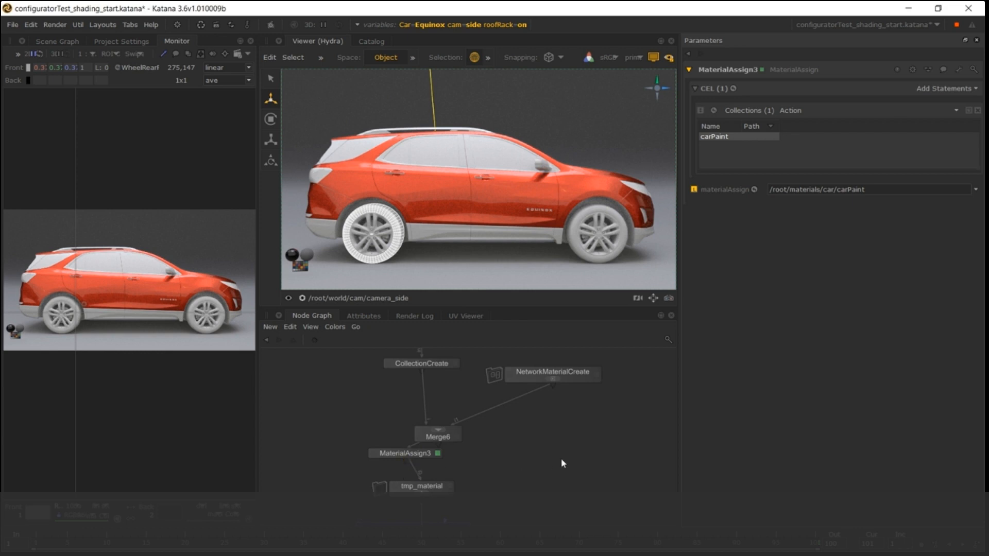
middle_drag(563, 458, 497, 462)
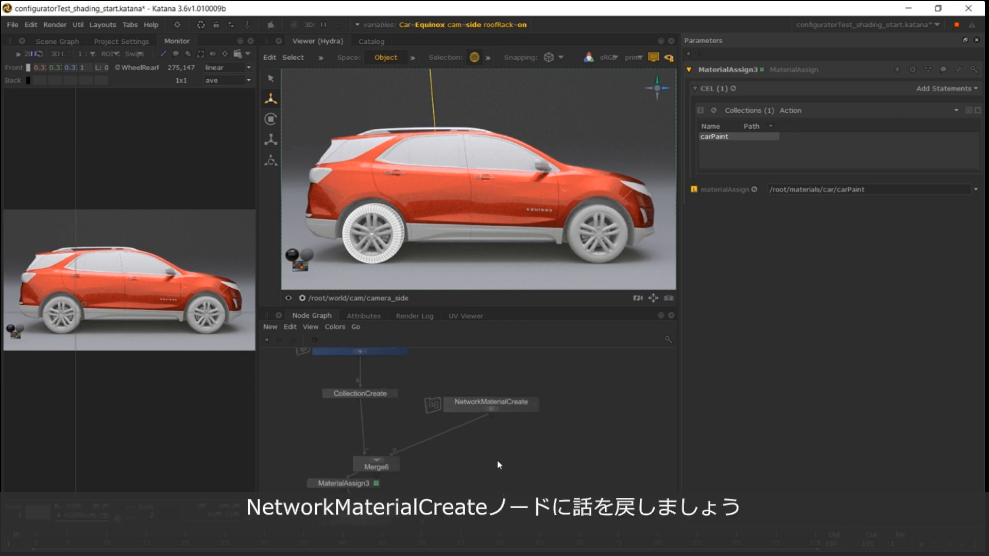
scroll(503, 421, up, 3)
click(479, 404)
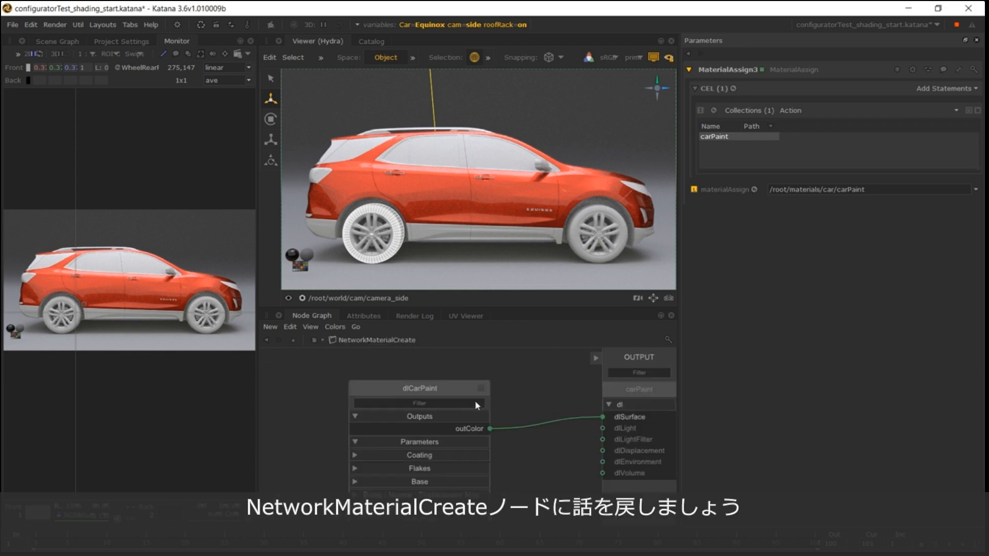
Reposition the dlCarPaint node in the shading network and cycle it through its collapsed and expanded display levels
drag(475, 387, 419, 364)
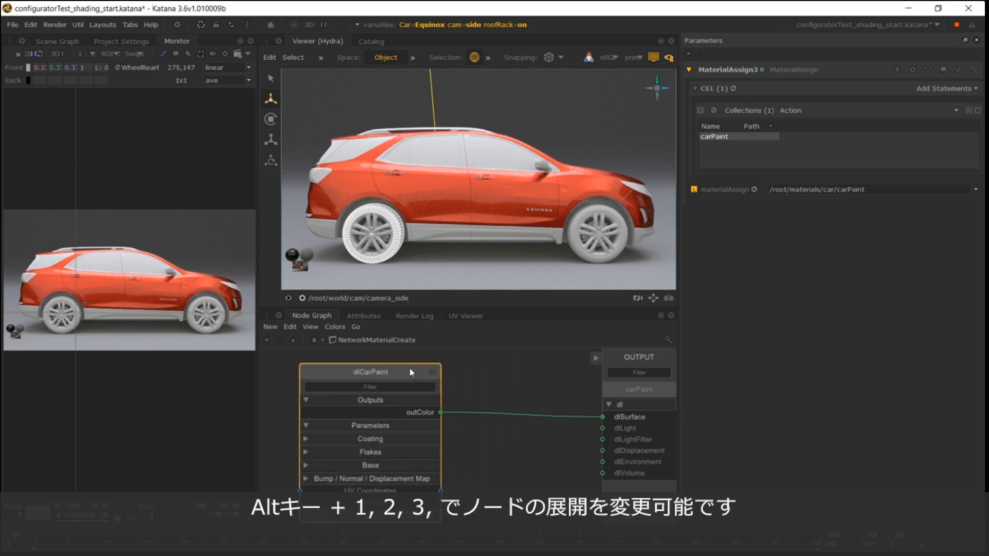
key(alt+1)
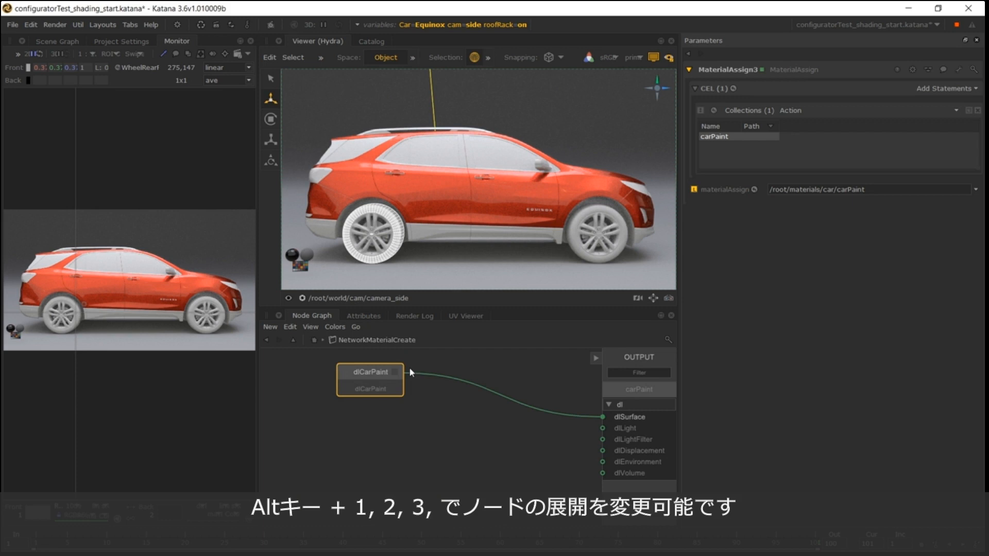
key(alt+2)
key(alt+3)
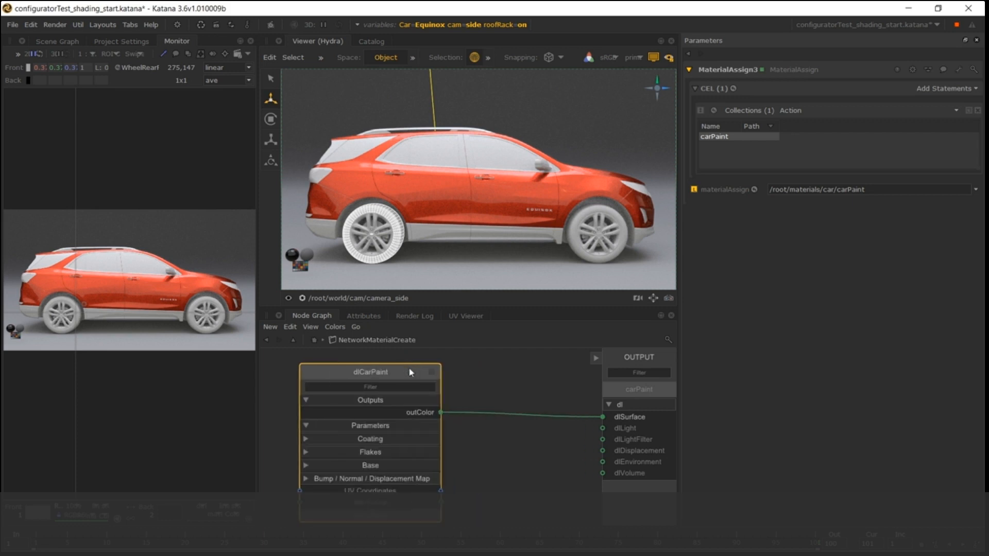
Wrap the dlCarPaint node in a ShadingGroup followed by a VariableSwitch node, and open the group's contents
key(g)
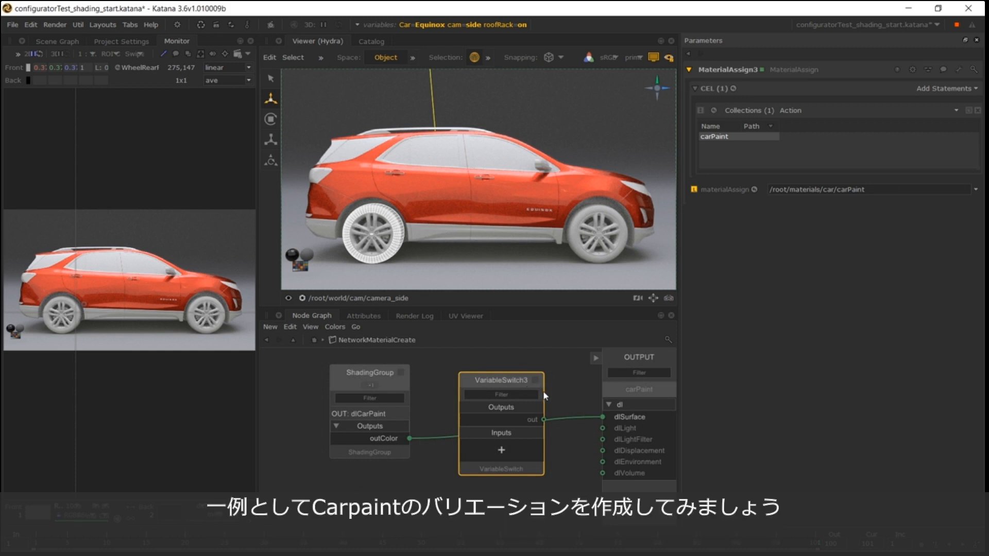
click(364, 386)
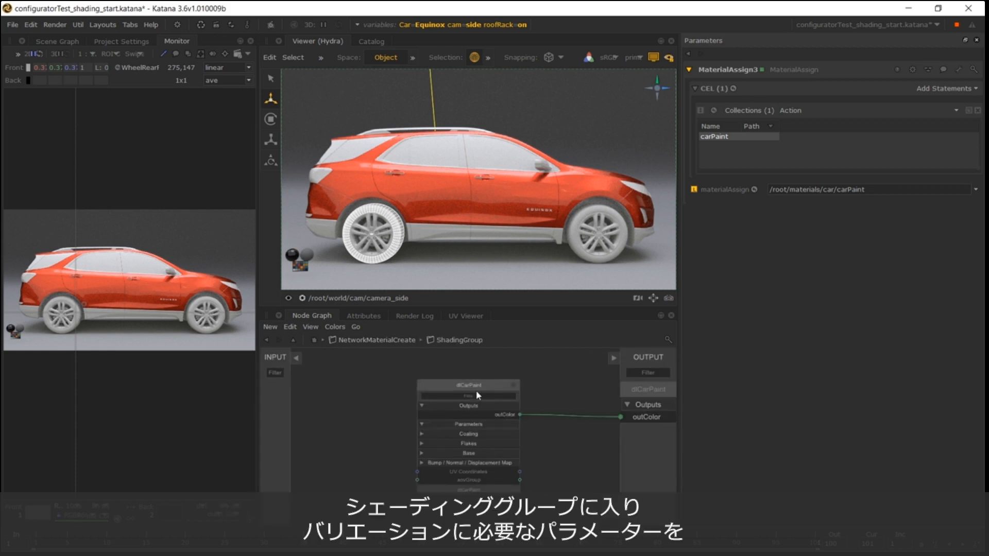
drag(479, 389, 479, 375)
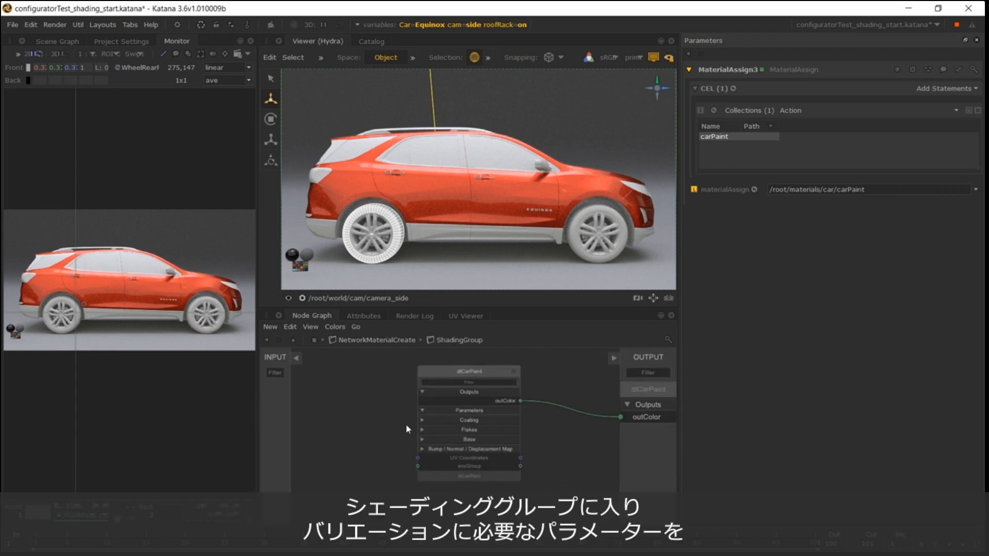
Expose dlCarPaint's Coating, Flakes and Base Color parameters as inputs of the ShadingGroup and return to the parent network
click(422, 420)
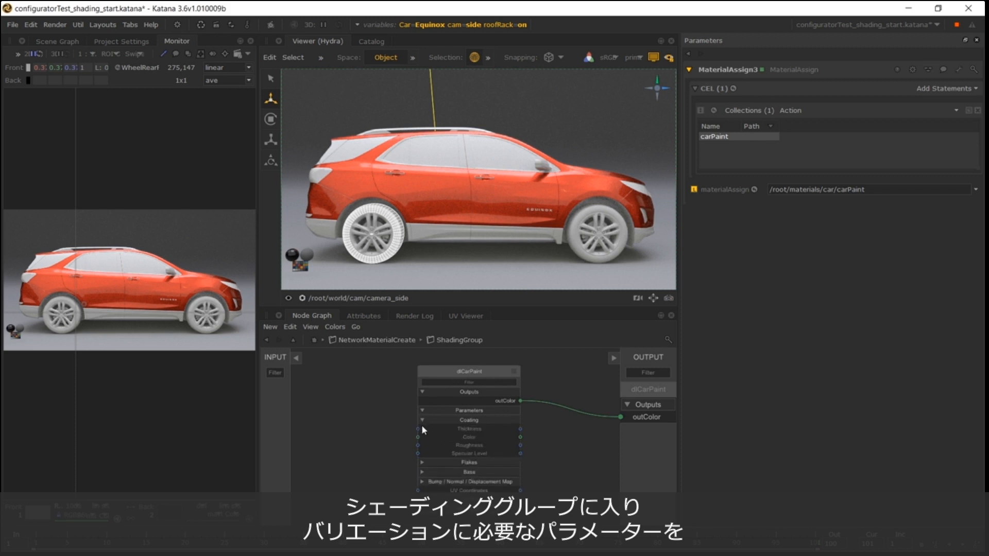
drag(418, 437, 274, 424)
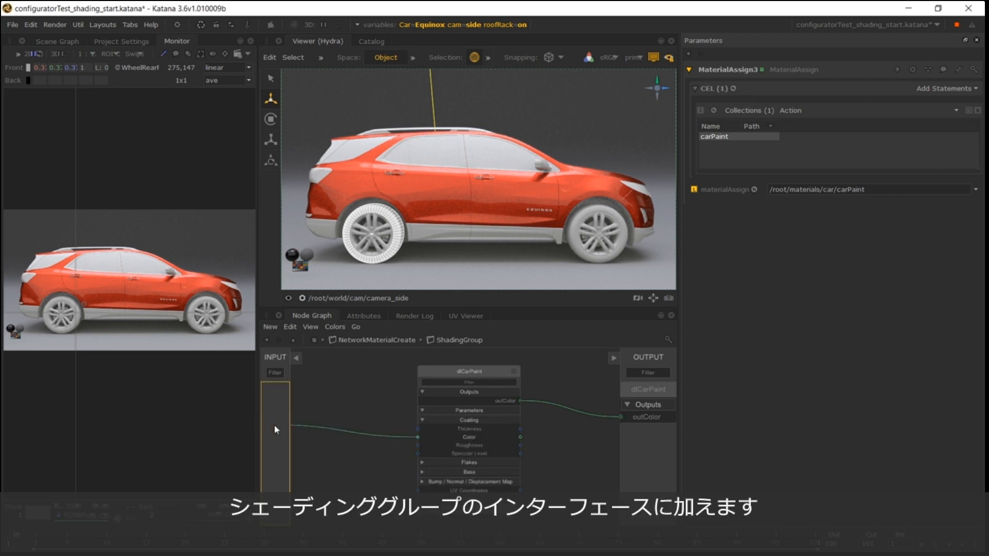
click(421, 462)
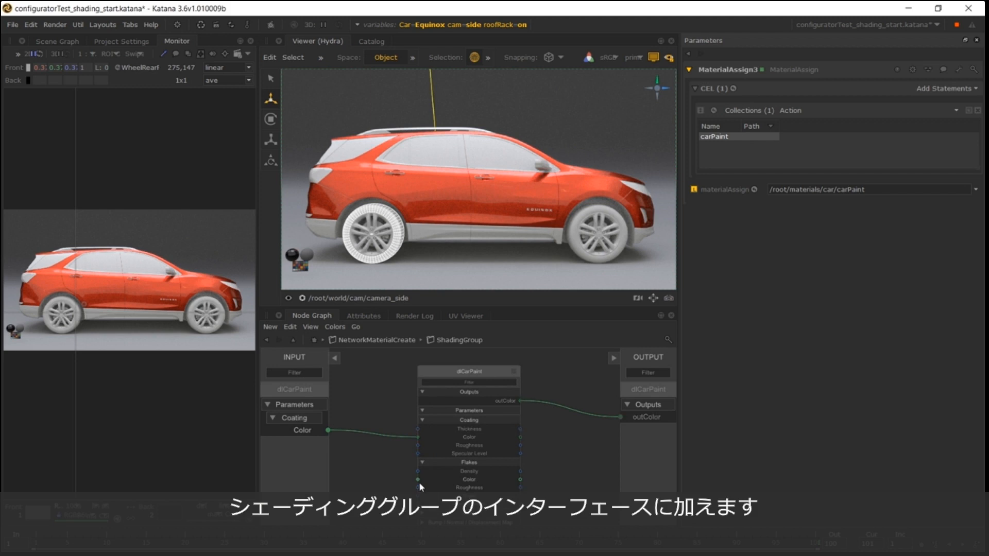
drag(418, 480, 291, 448)
scroll(407, 441, down, 3)
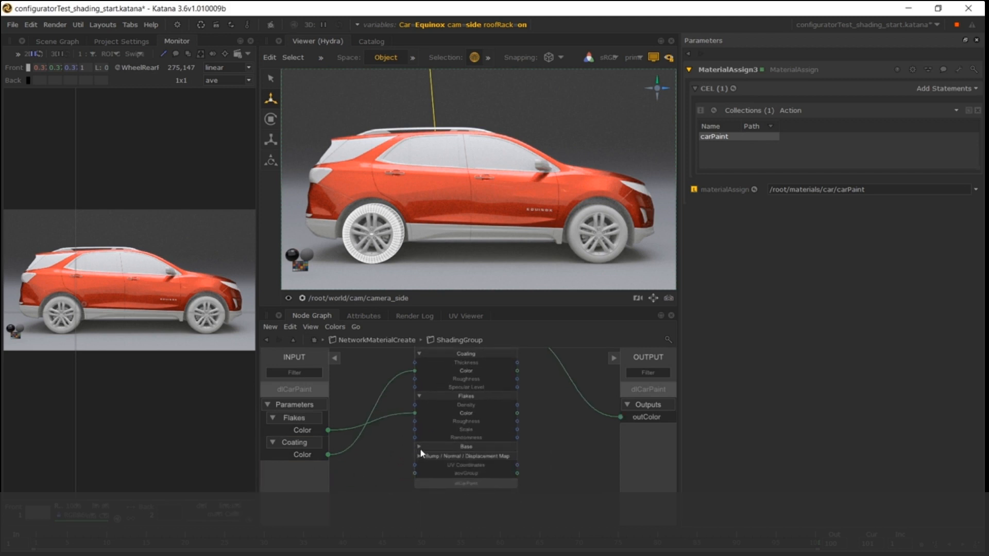
click(419, 447)
drag(414, 455, 296, 464)
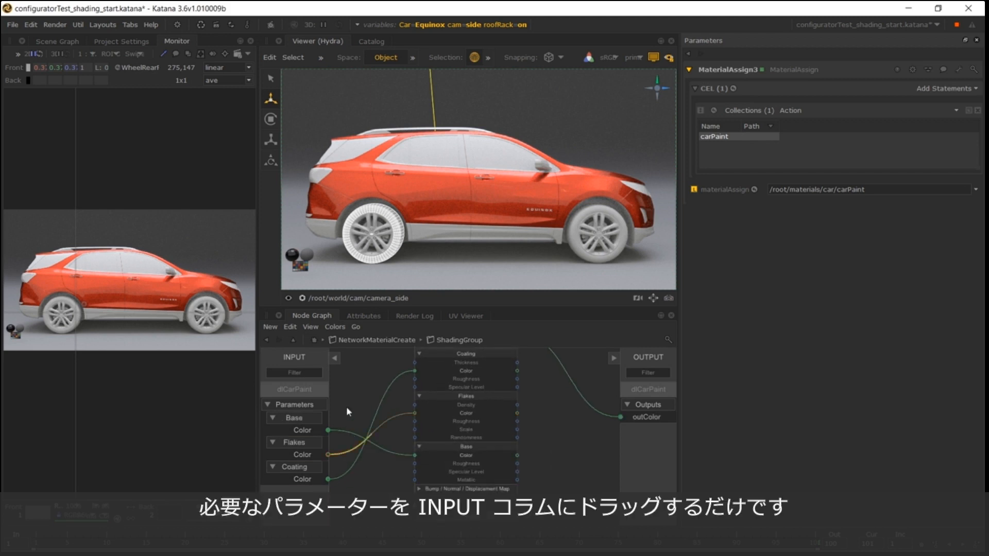
click(293, 340)
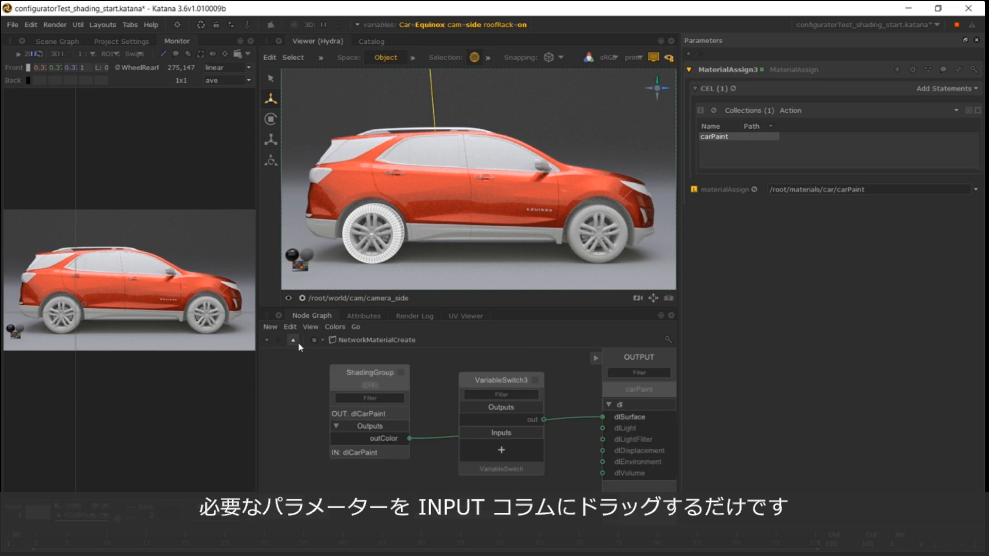
Edit the ShadingGroup node and expand its exposed Coating, Flakes and Base parameters
click(400, 373)
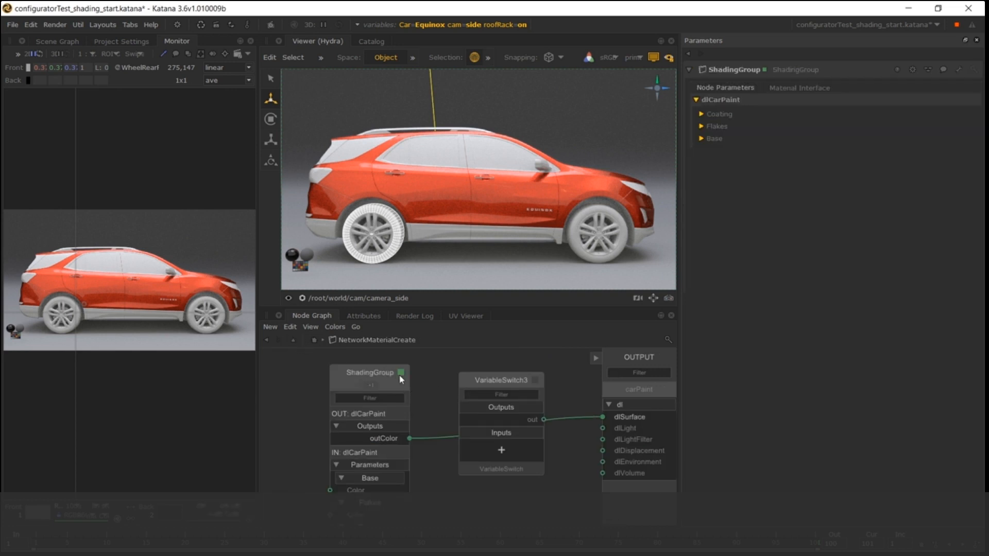
click(723, 126)
click(724, 114)
click(722, 166)
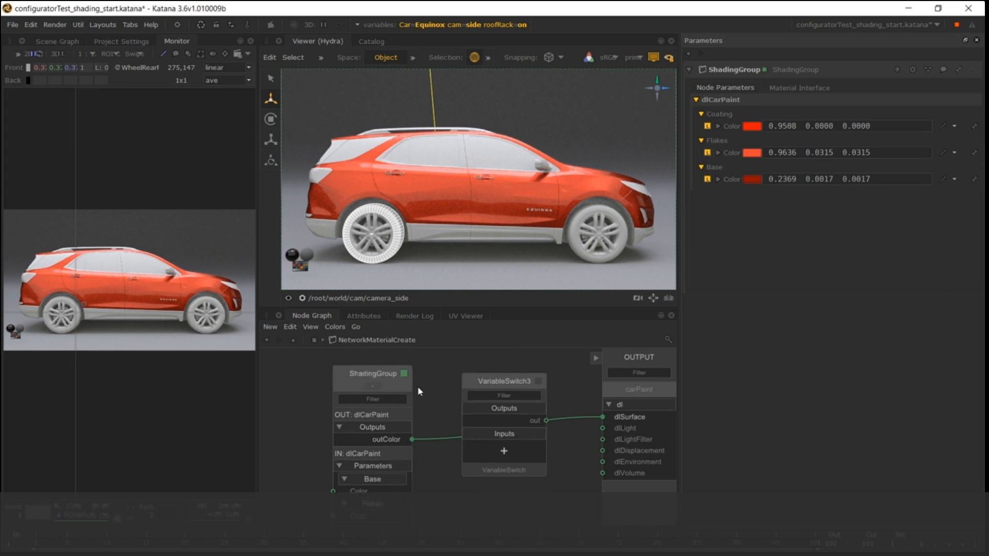
Make three copies of the ShadingGroup node, staggered beside the original, and move the VariableSwitch node clear of them
scroll(396, 375, down, 4)
click(375, 366)
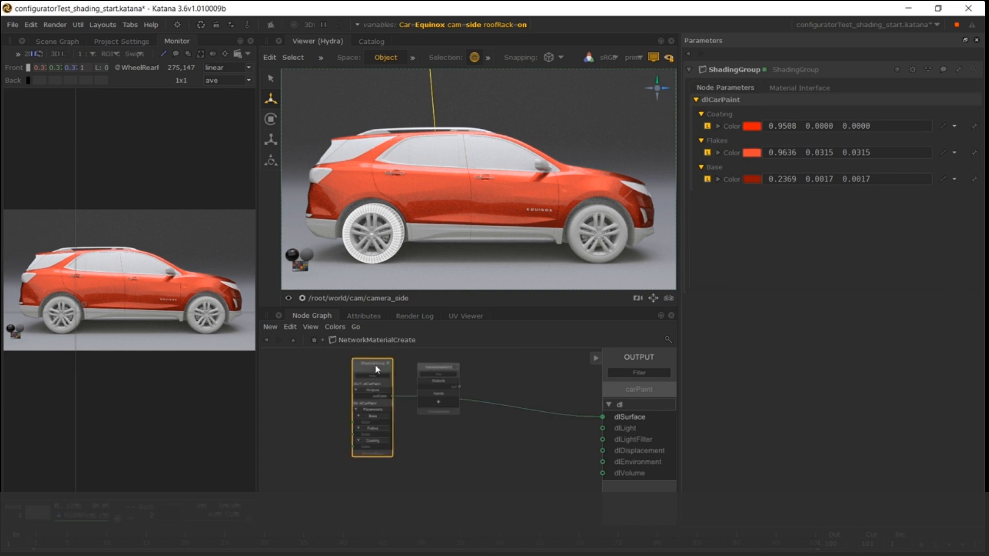
drag(375, 366, 286, 366)
key(ctrl+c)
key(ctrl+v)
click(323, 416)
key(ctrl+v)
click(365, 441)
key(ctrl+v)
click(407, 469)
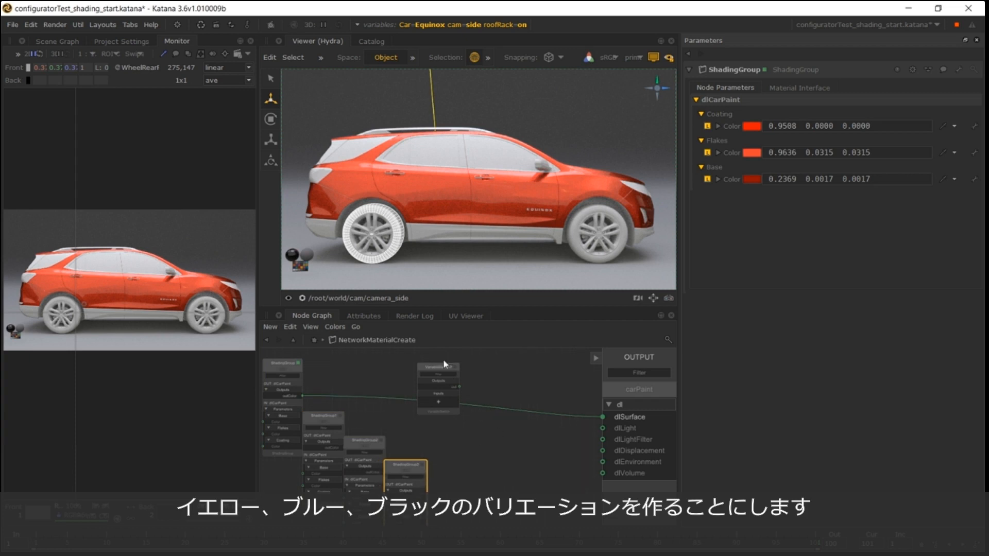
drag(440, 367, 498, 373)
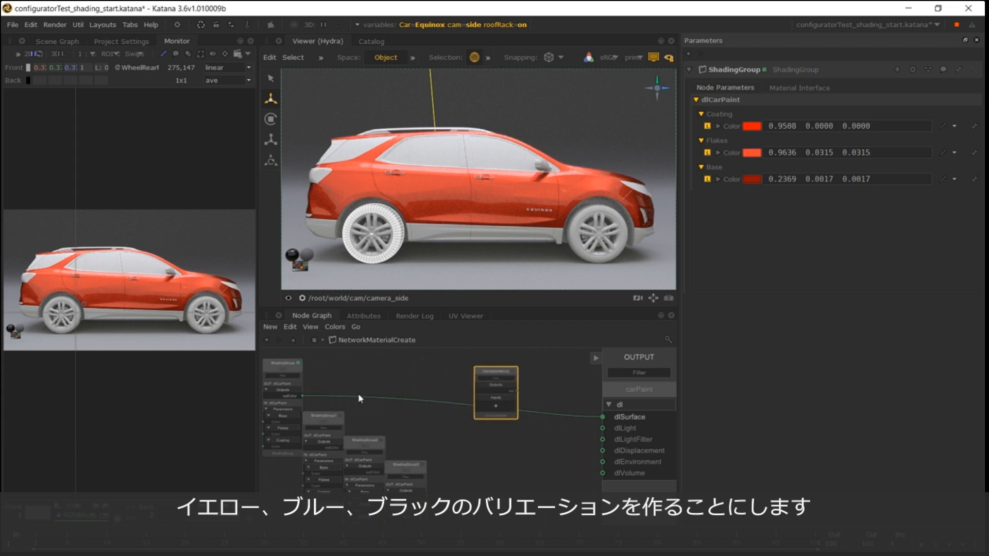
On ShadingGroup1, set the Coating color to yellow 0.9693, 0.8525, 0.0088 and the Flakes color to 0.6492, 0.5779, 0.0172
key(e)
click(755, 129)
drag(490, 236, 489, 214)
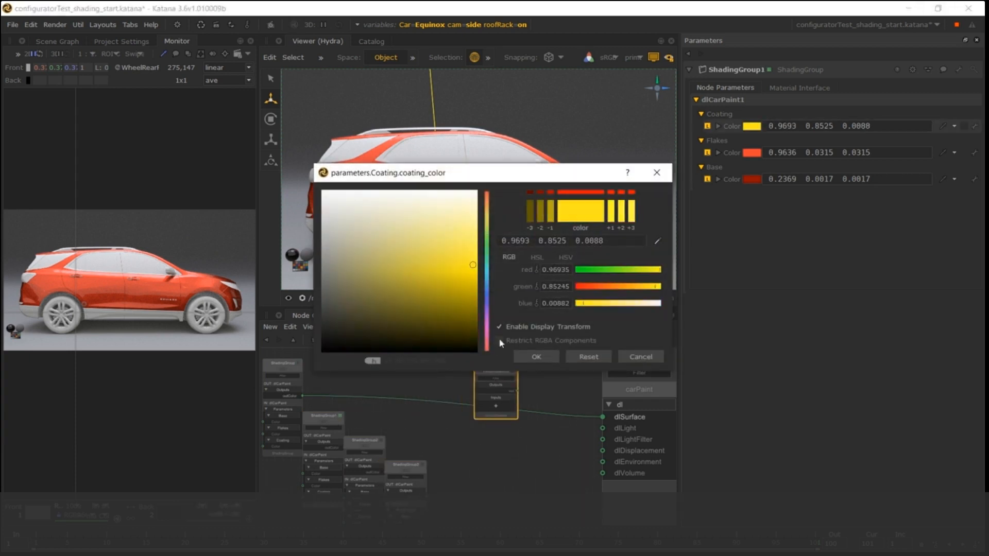
click(536, 355)
drag(753, 126, 757, 154)
click(751, 153)
click(427, 283)
click(536, 356)
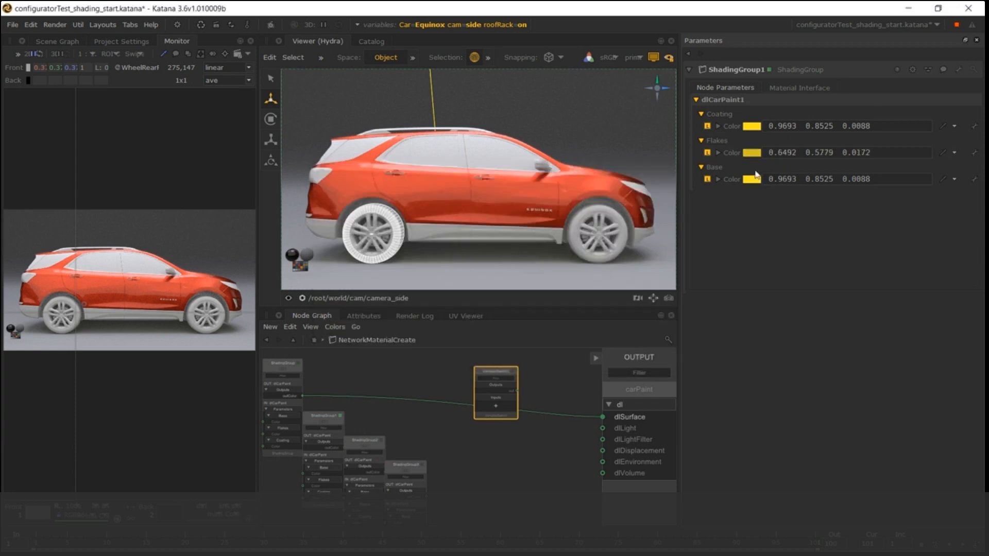
Set ShadingGroup1's Base color to a dark yellow of 0.2482, 0.1703, 0.0037
click(751, 179)
click(452, 306)
click(488, 212)
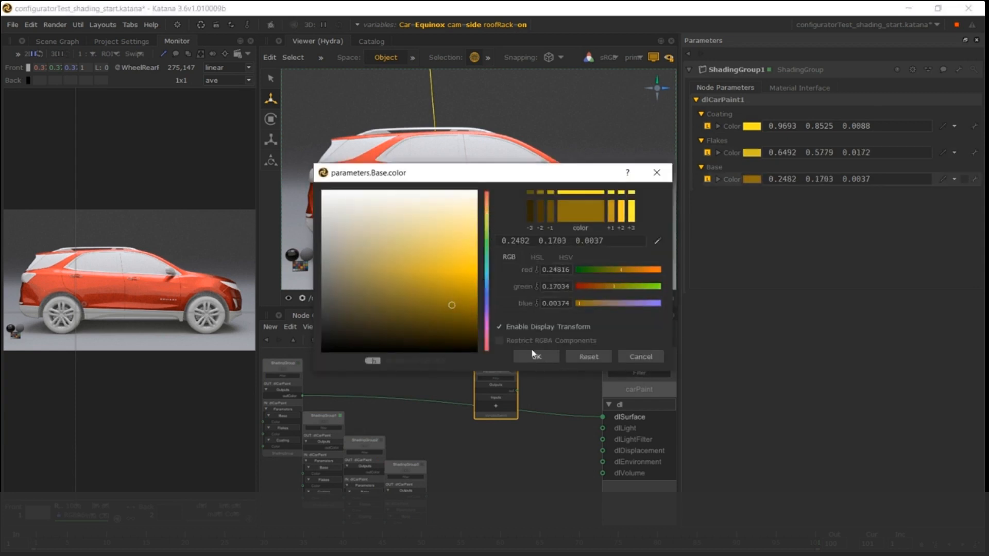
click(536, 356)
On ShadingGroup2, set the Coating color to blue 0.0000, 0.1656, 0.9508 and the Flakes color to 0.0017, 0.0365, 0.2613
key(e)
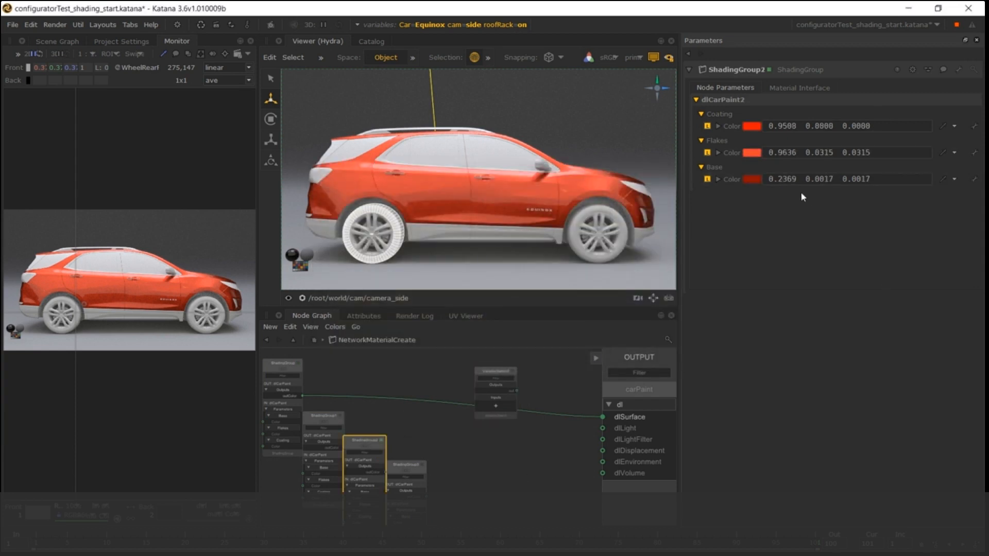
click(751, 126)
click(487, 268)
click(536, 356)
click(751, 152)
click(465, 306)
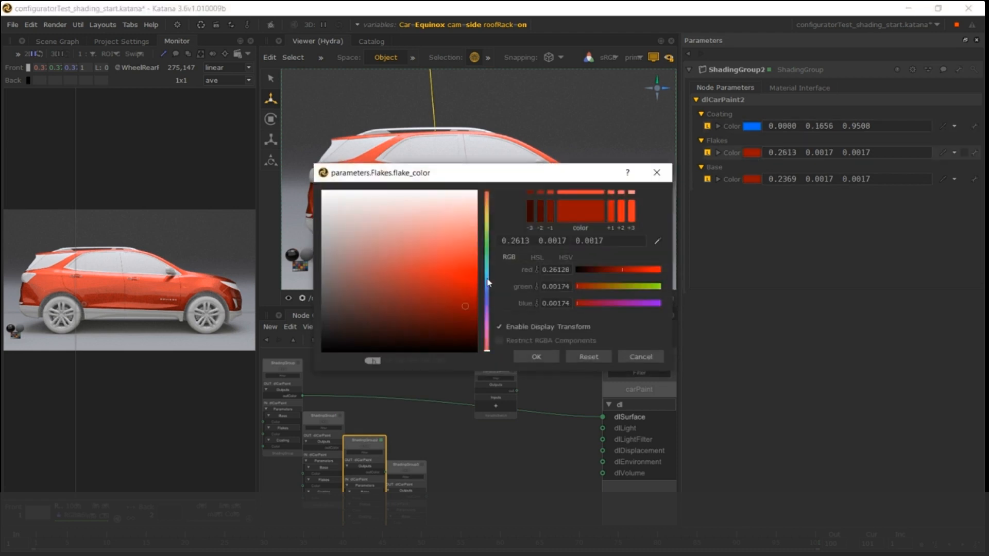
click(487, 282)
click(536, 356)
Set ShadingGroup2's Base color to a dark blue of 0.0051, 0.0419, 0.2339
click(751, 179)
click(486, 271)
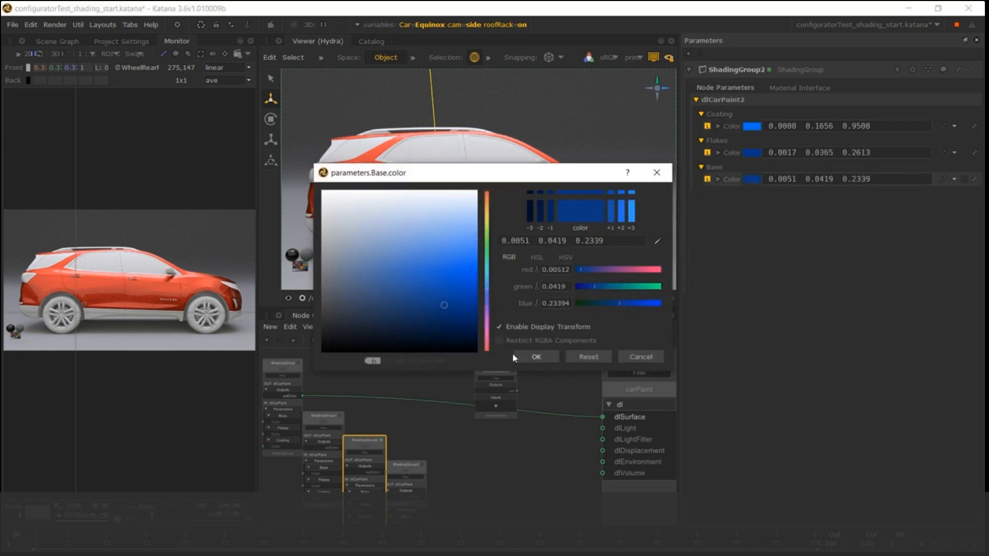
click(536, 356)
On ShadingGroup3, set the Coating color to near-black 0.0435, 0.0135, 0.0135 and the Flakes color to 0.0146, 0.0095, 0.0307
click(422, 465)
click(751, 127)
key(Escape)
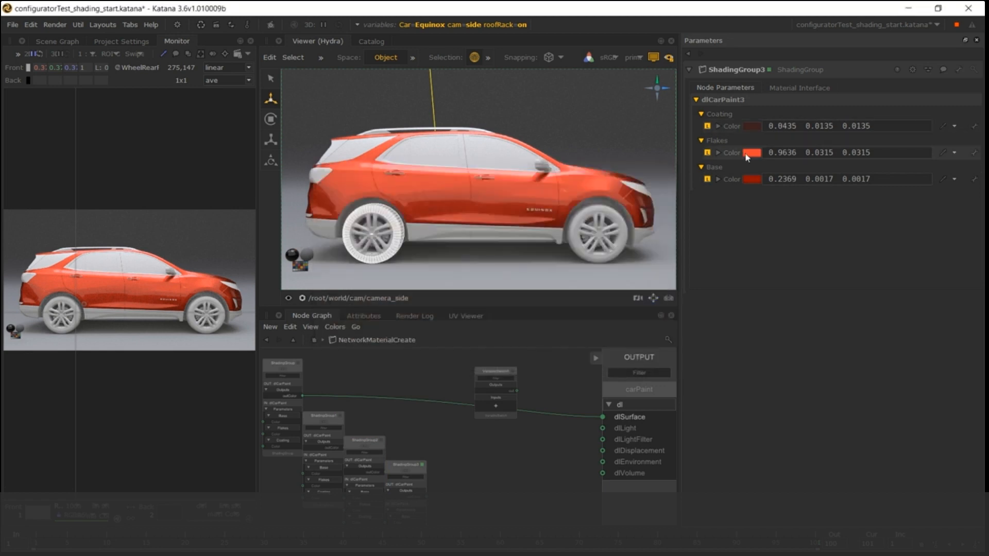
click(752, 152)
click(487, 309)
click(536, 356)
Set ShadingGroup3's Base color to a near-black 0.0046, 0.0169, 0.0095
click(752, 179)
click(488, 263)
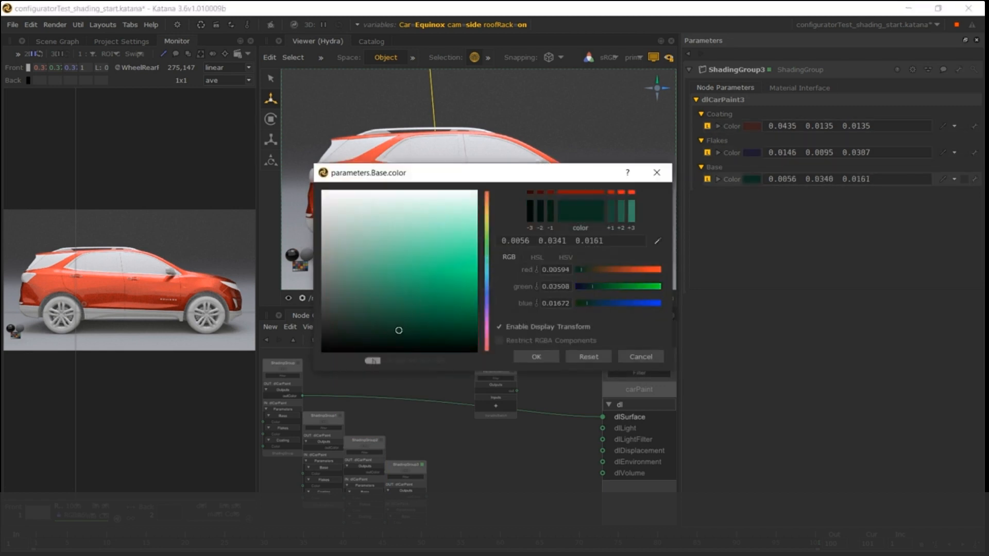
drag(399, 330, 386, 336)
click(528, 356)
Shift the ShadingGroup2 and ShadingGroup3 nodes together to leave space beside ShadingGroup1
middle_drag(393, 418, 396, 390)
drag(451, 462, 380, 416)
drag(380, 418, 388, 418)
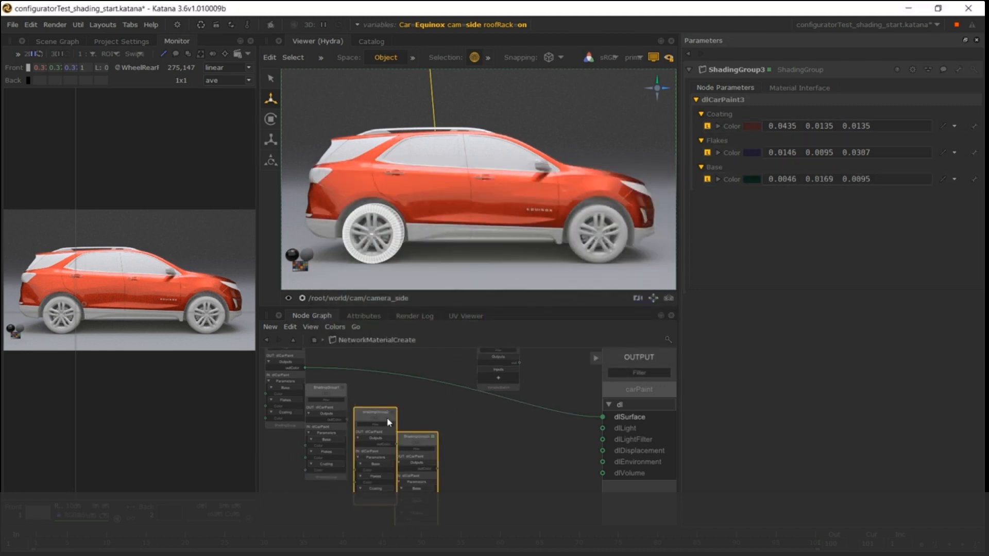
click(349, 389)
Connect the four shading groups' outColor outputs to new VariableSwitch3 inputs, and the switch's output to the carPaint material's dlSurface
middle_drag(349, 390, 349, 403)
drag(305, 382, 490, 387)
drag(345, 433, 491, 394)
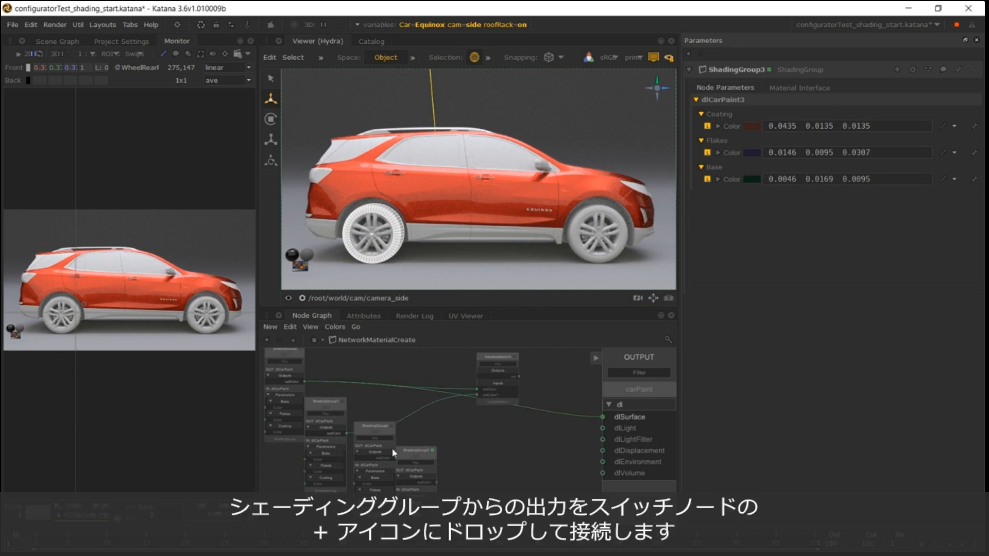
drag(395, 457, 477, 406)
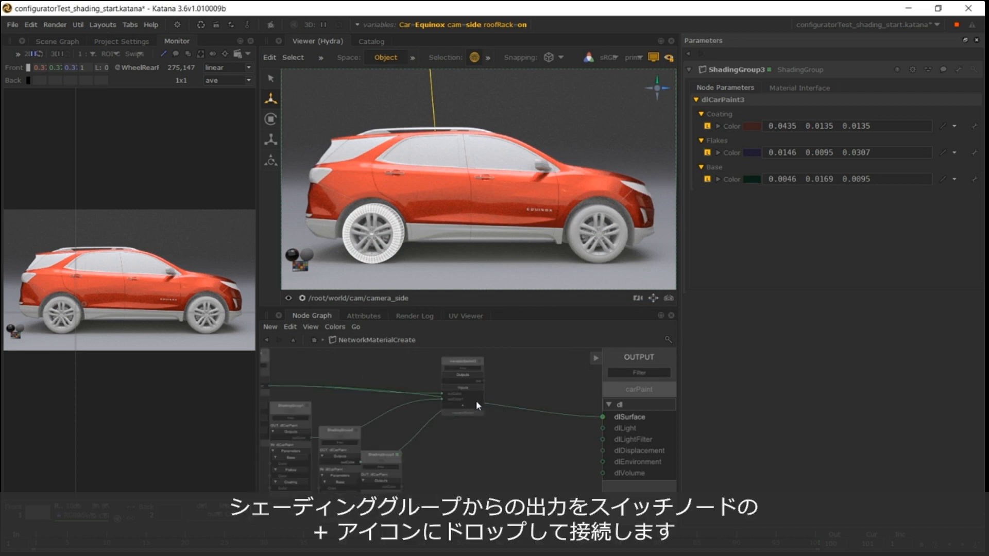
scroll(469, 406, up, 1)
click(465, 409)
scroll(421, 457, down, 2)
middle_drag(421, 457, 494, 399)
scroll(476, 430, up, 1)
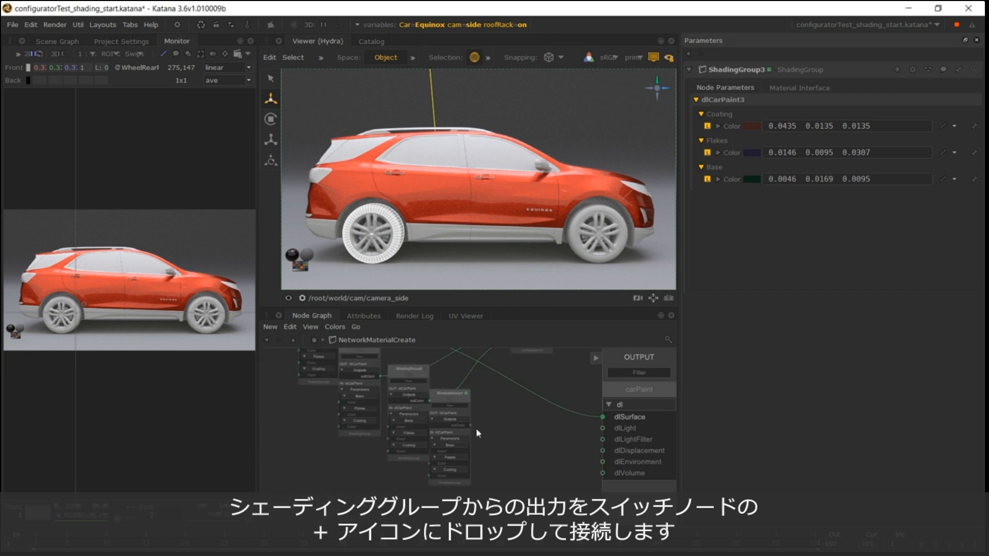
mouse_move(470, 425)
mouse_down()
mouse_move(462, 402)
mouse_move(471, 408)
mouse_up()
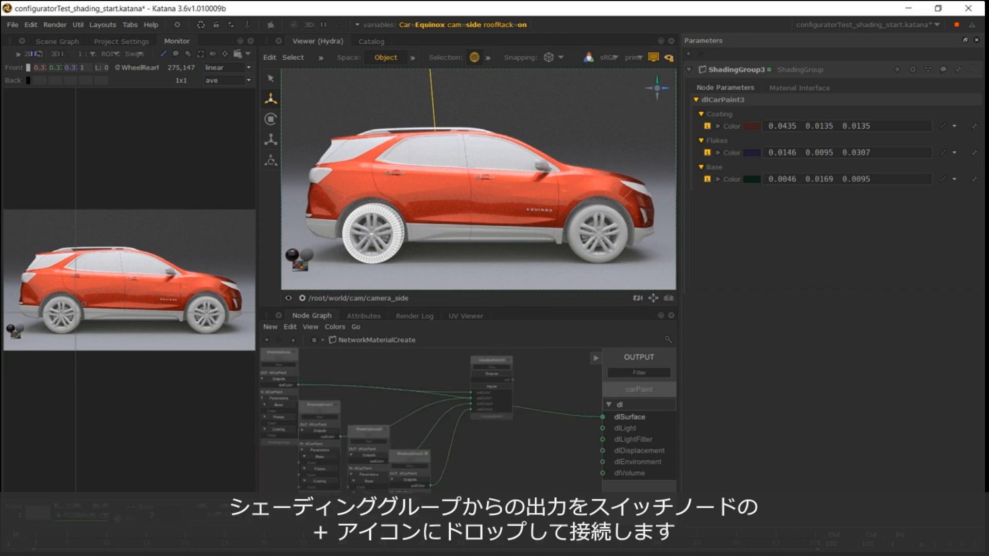
middle_drag(472, 408, 420, 424)
drag(462, 394, 604, 415)
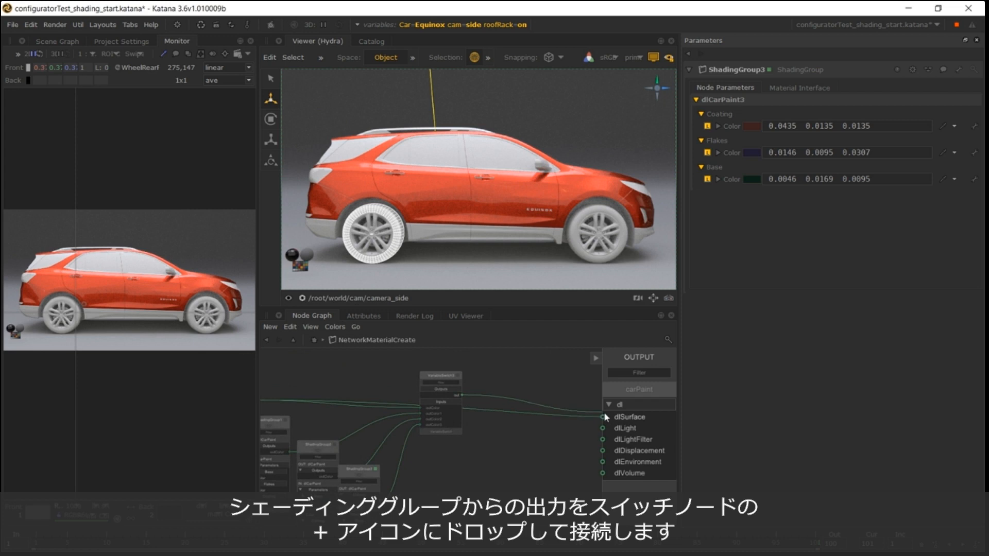
Edit the VariableSwitch3 node and set its variableName to carPaint
click(455, 379)
double_click(456, 379)
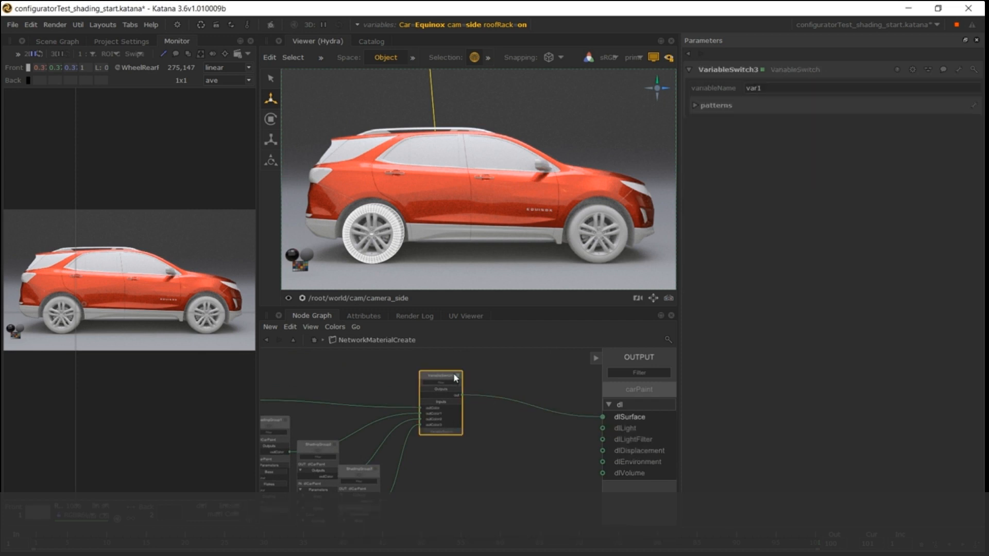
double_click(768, 88)
text(carPaint)
Set the four VariableSwitch3 patterns, outColor through outColor3, to red, yellow, blue and black
click(755, 106)
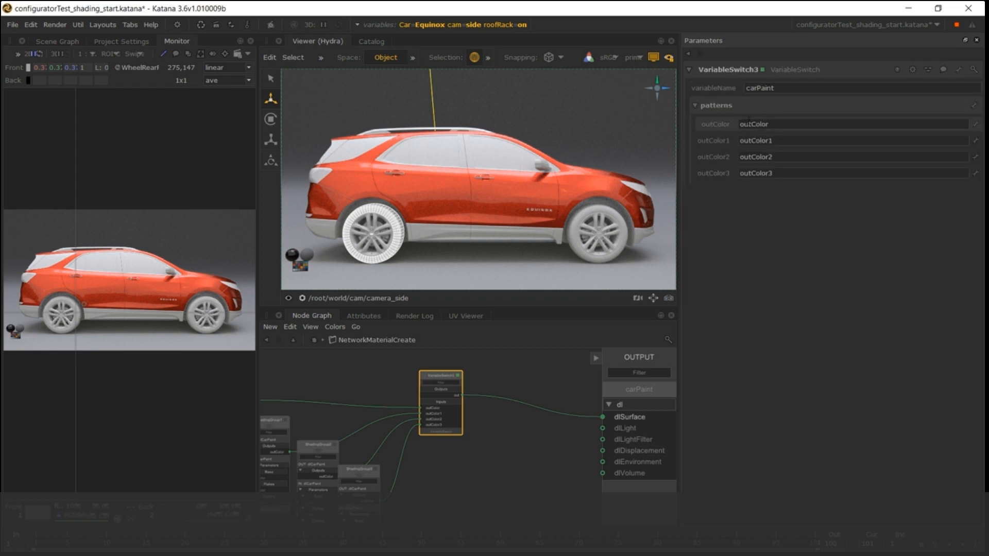
double_click(784, 122)
text(red)
key(Return)
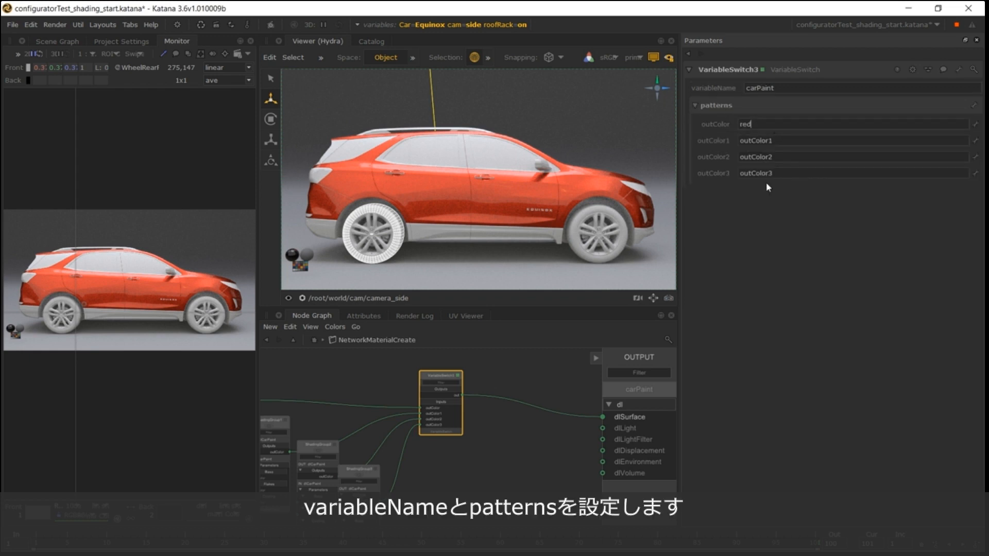
double_click(779, 139)
text(yellow)
double_click(787, 157)
text(blue)
double_click(782, 171)
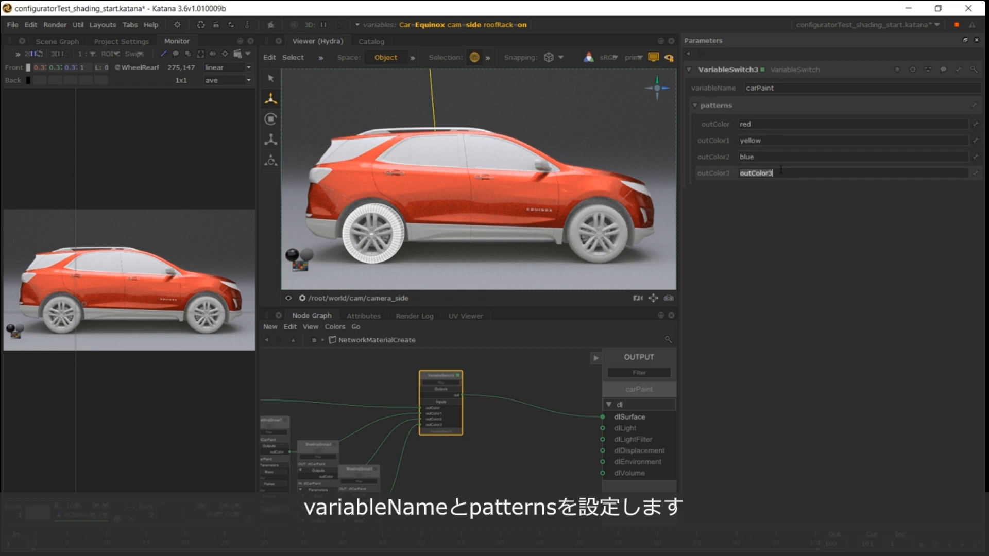
text(black)
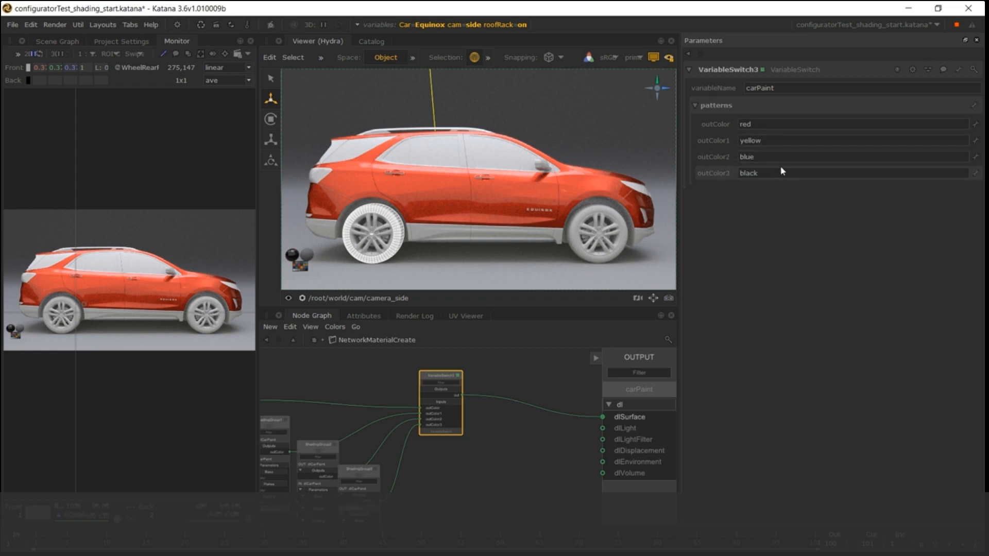
key(Return)
key(a)
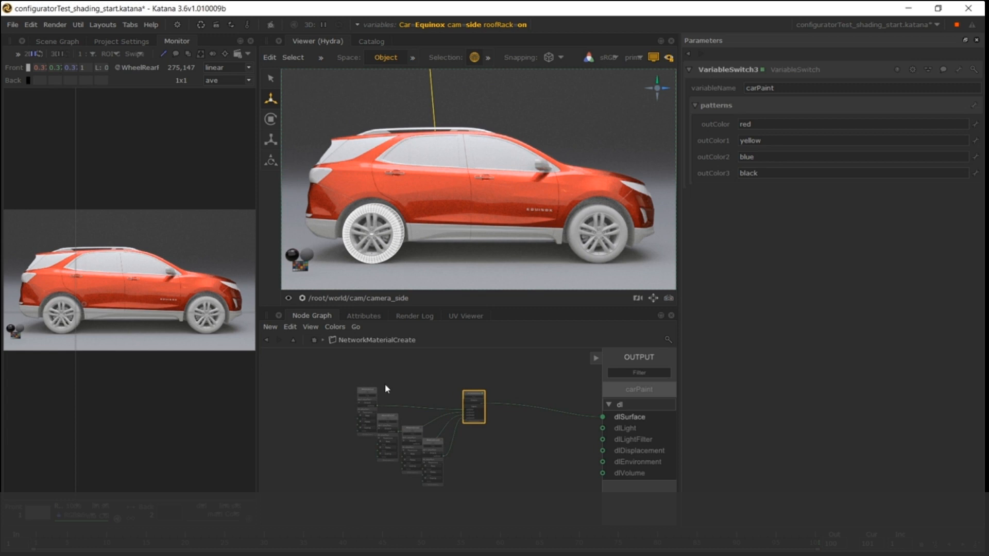
Add a new graph state variable in the Project Settings and rename it carPaint
click(105, 41)
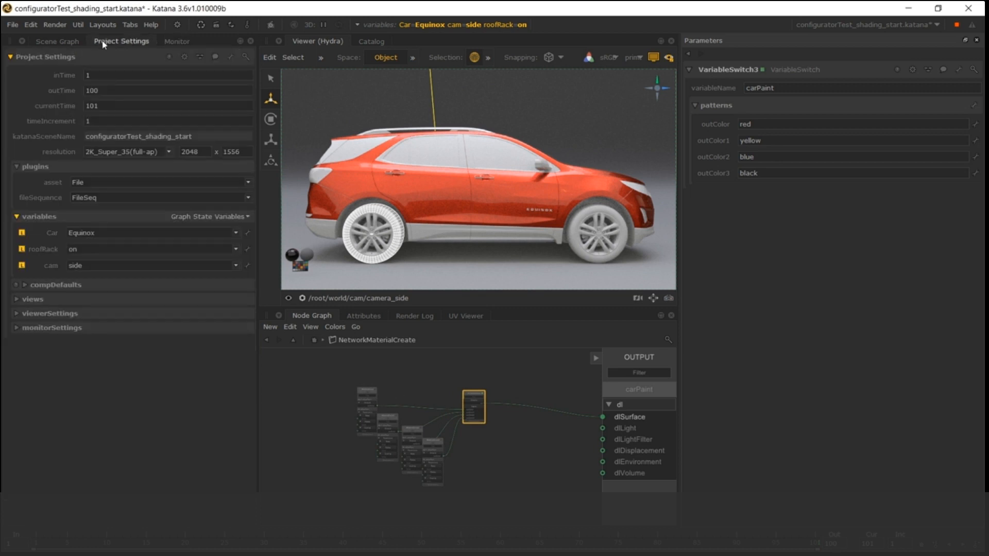
click(209, 216)
click(210, 229)
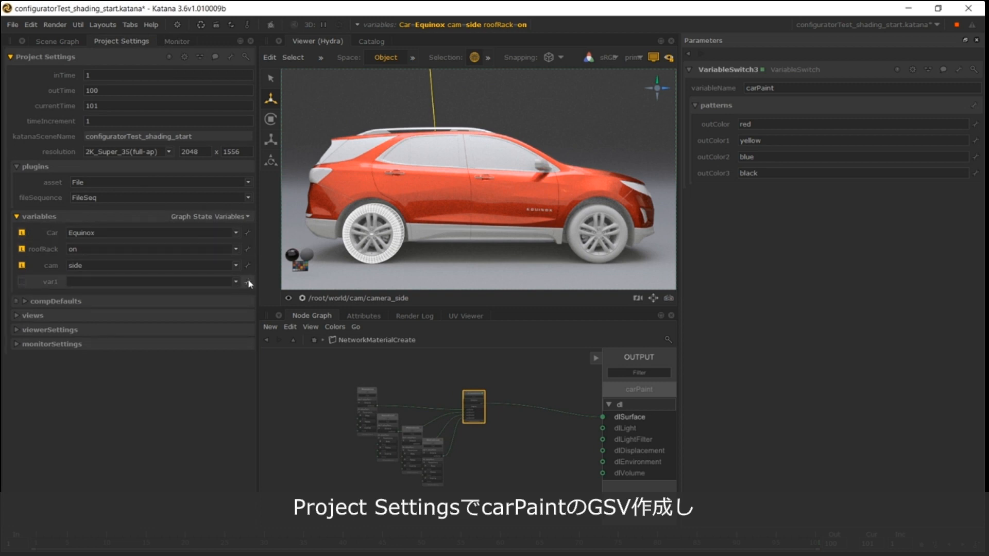
click(249, 282)
click(306, 295)
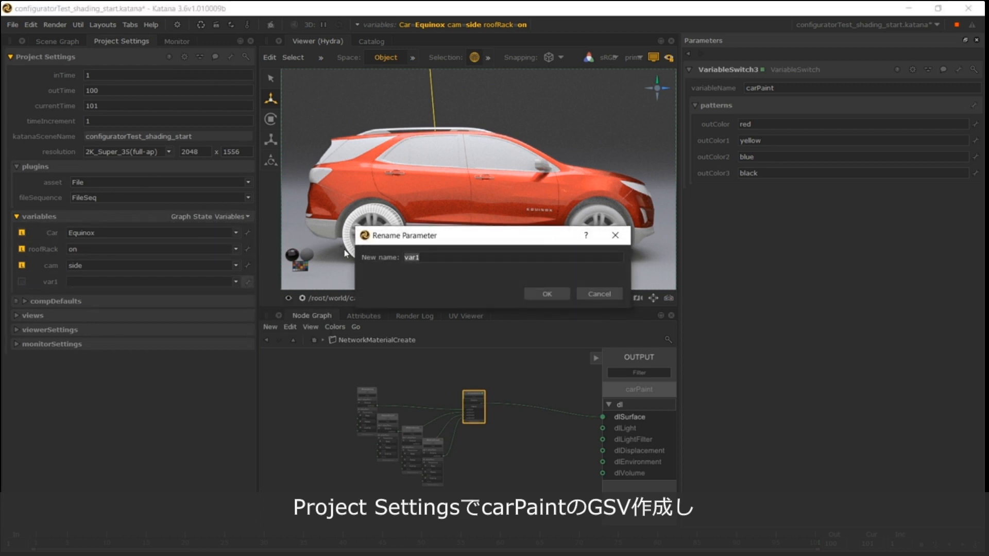
text(carPaint)
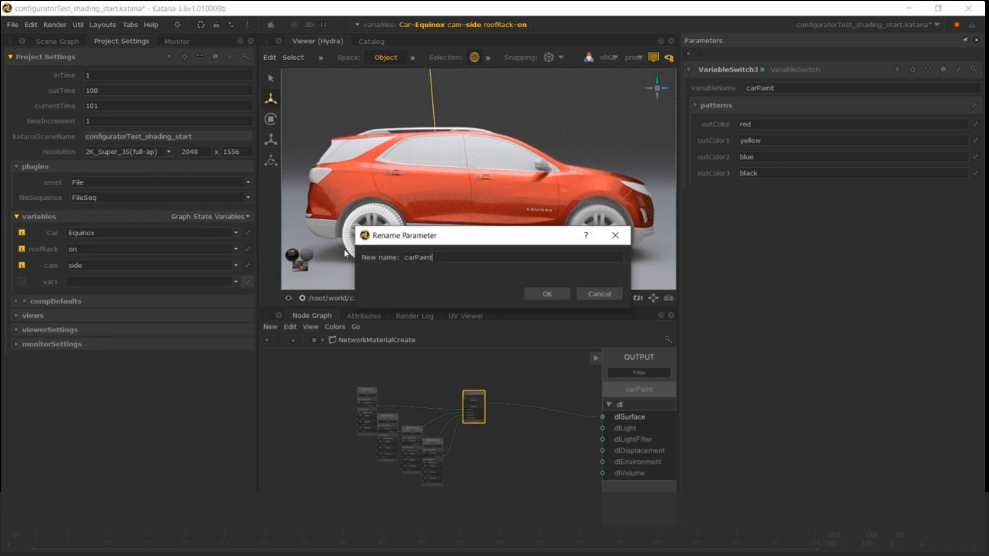
key(Return)
Enter red, yellow, blue and black as the options of the carPaint variable
click(142, 282)
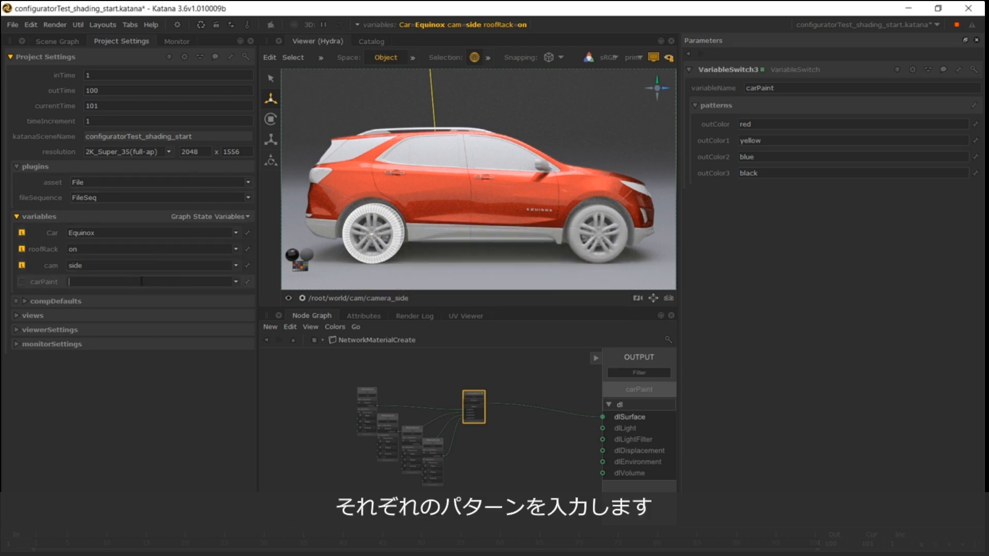
text(red)
key(Return)
text(yello)
text(w)
key(Return)
key(ctrl+a)
text(blue)
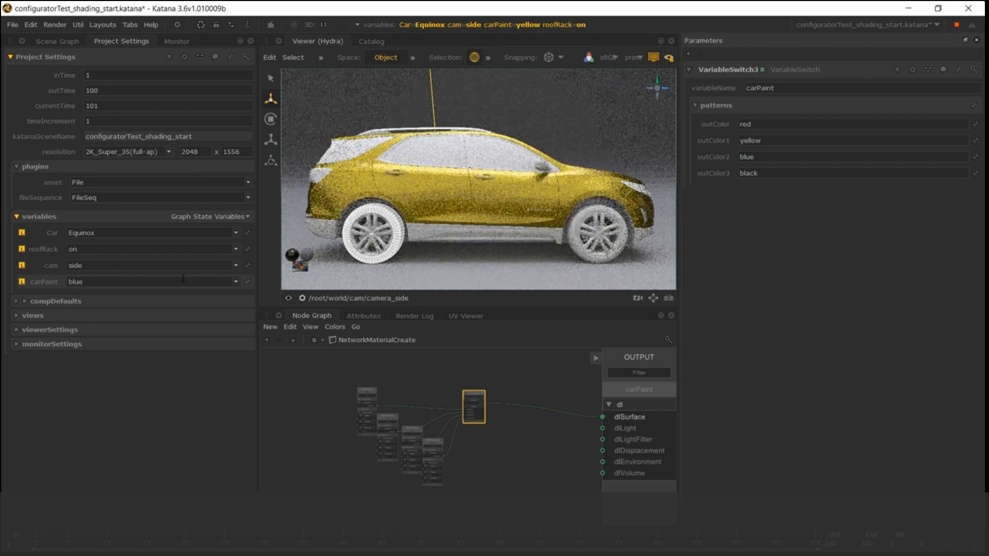
key(Return)
text(ack)
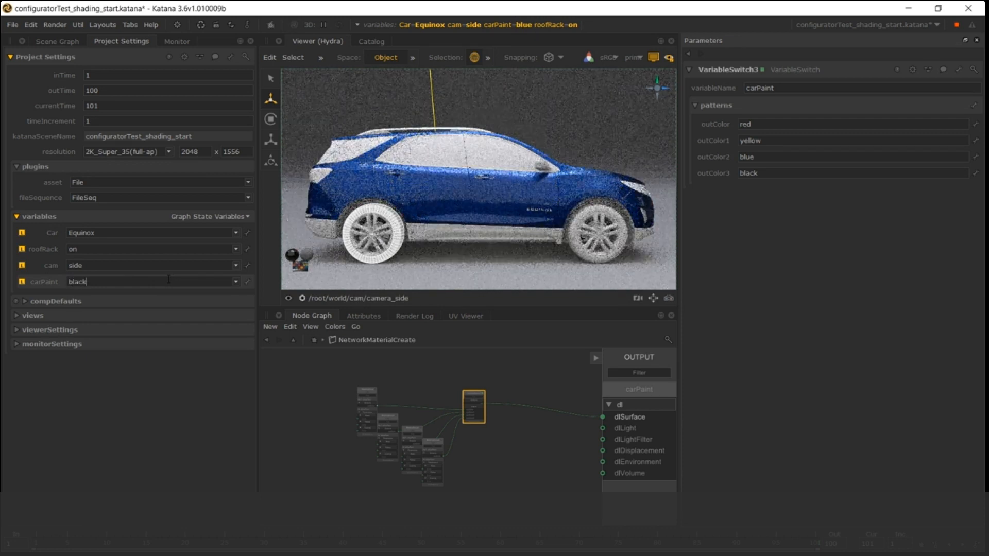
key(Return)
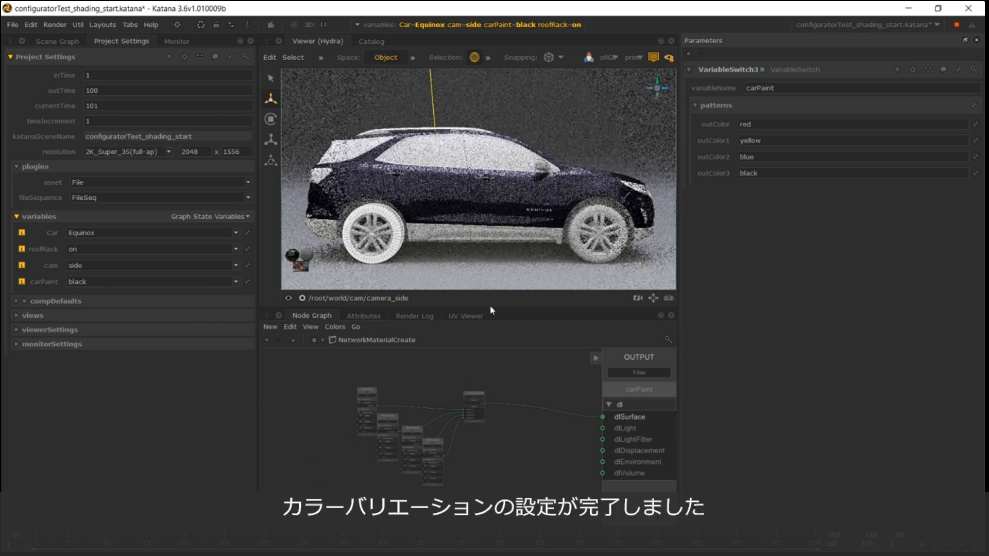
Test the color variations by switching the global carPaint variable to yellow, then to blue
click(540, 27)
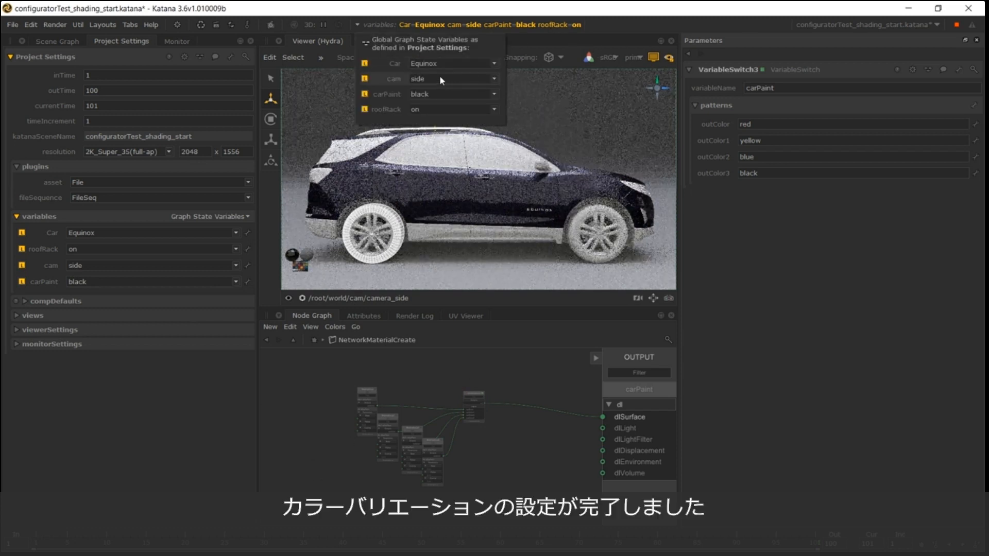
click(427, 96)
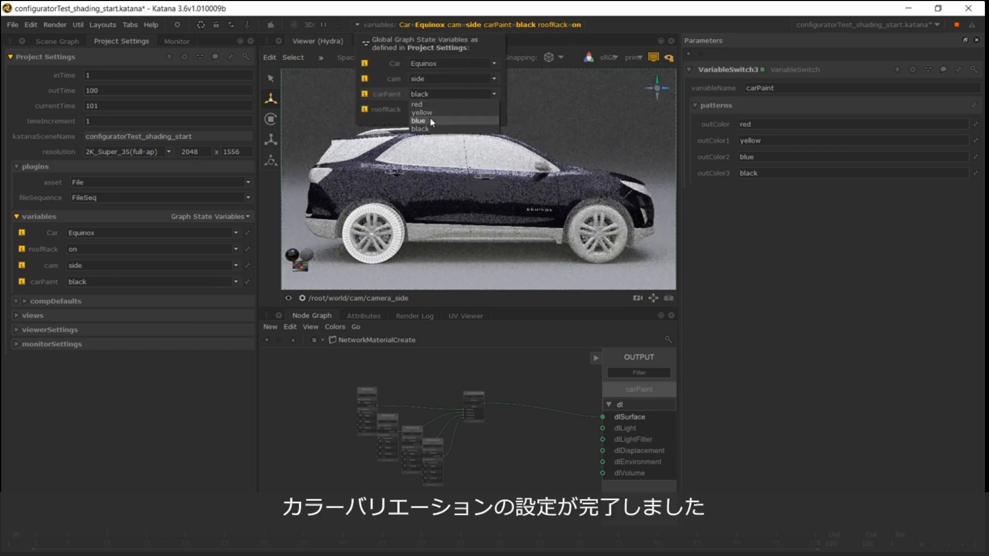
click(430, 113)
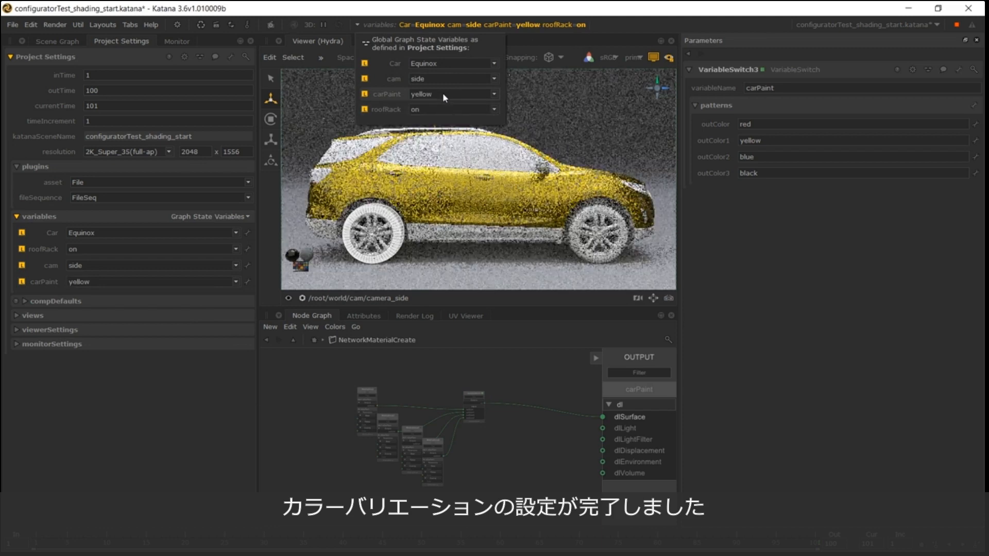
click(443, 94)
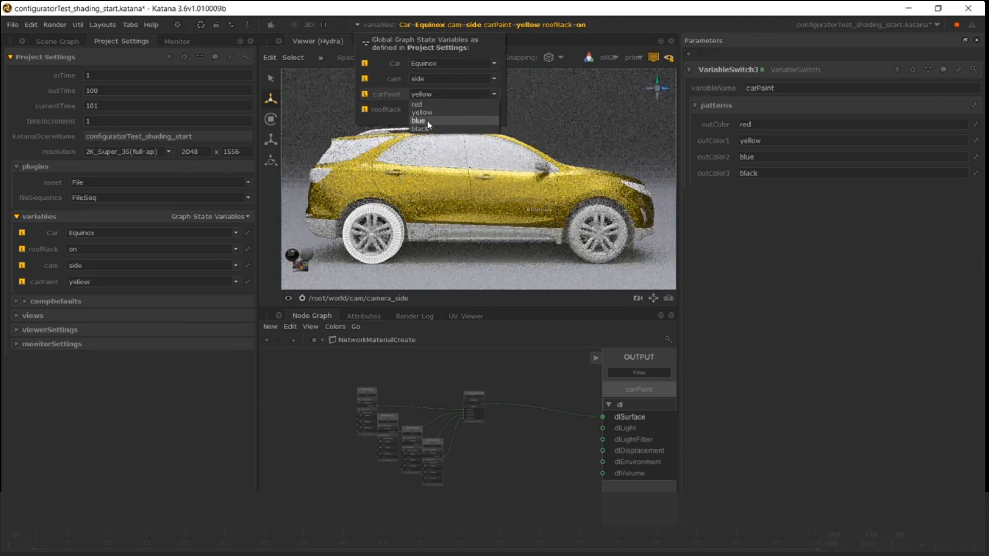
click(419, 121)
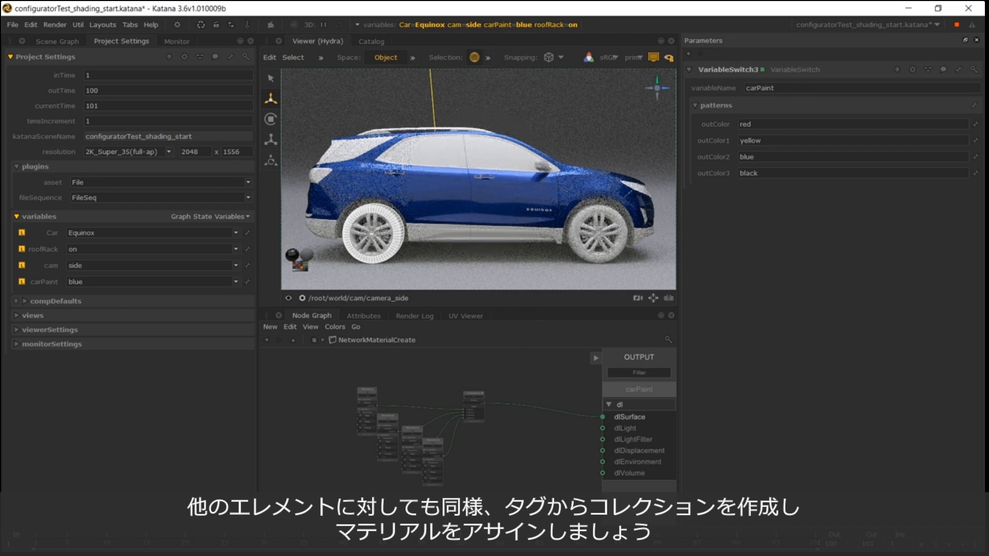
Leave the NetworkMaterialCreate network and place a new GroupMerge node in the Material setup area
click(314, 340)
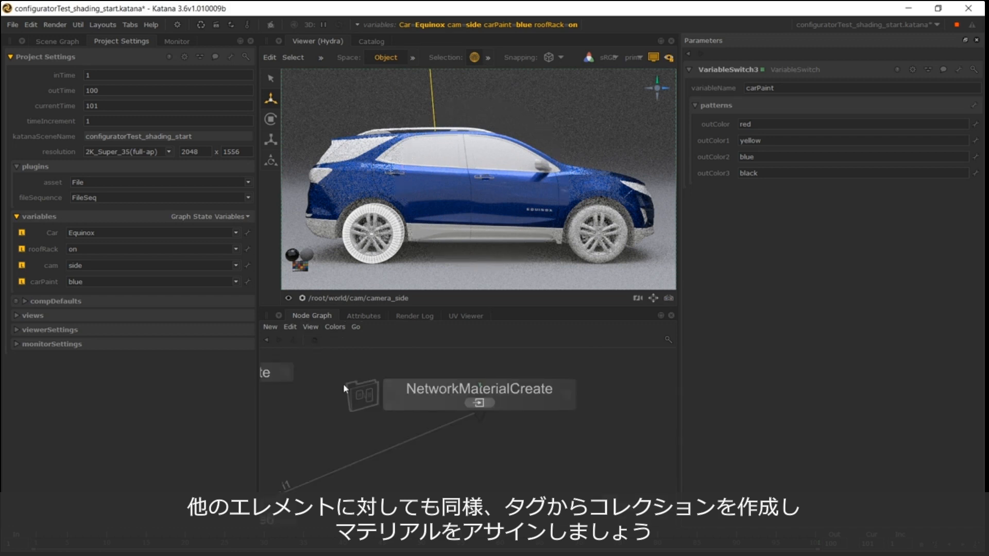
scroll(349, 417, down, 5)
middle_drag(352, 435, 412, 452)
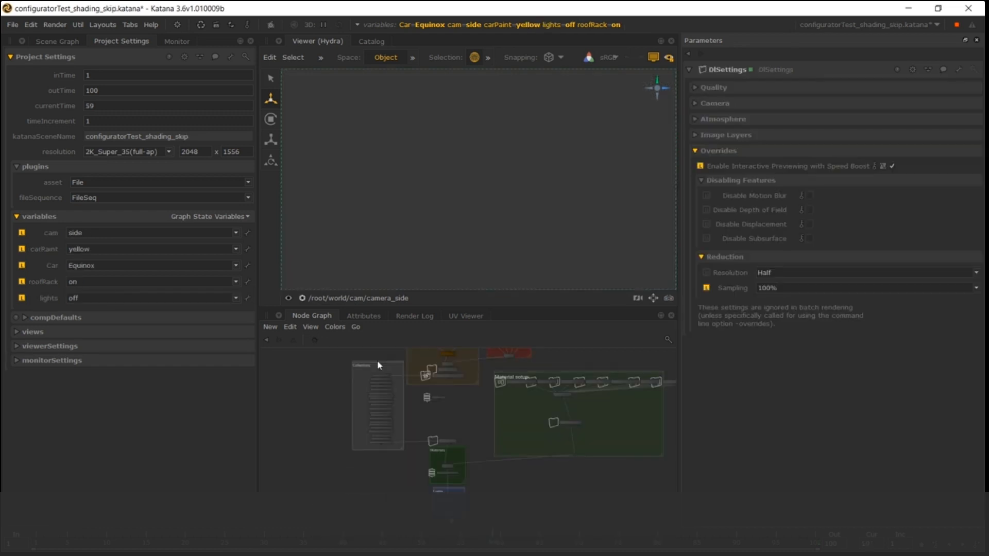
scroll(377, 360, up, 3)
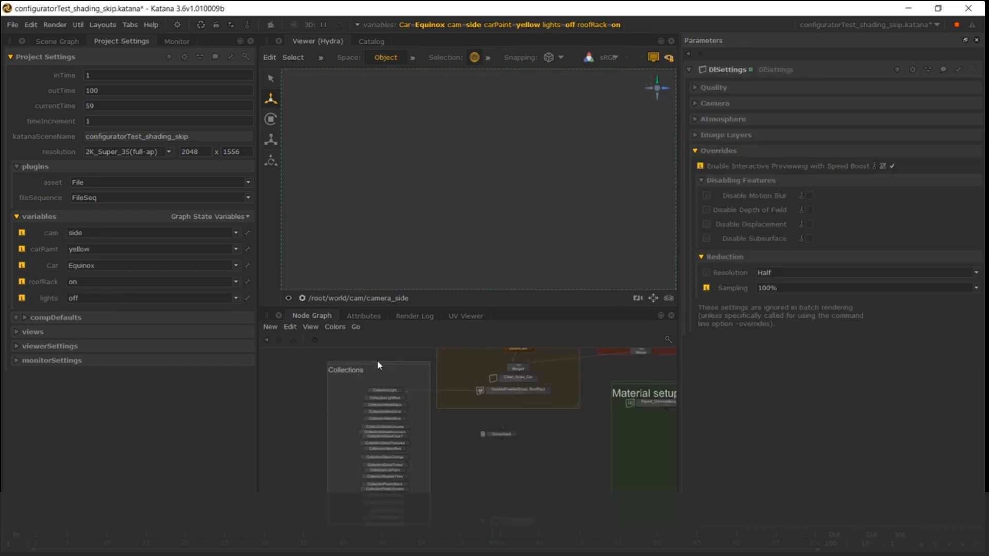
middle_drag(515, 438, 118, 438)
scroll(444, 441, up, 3)
key(Tab)
text(gr)
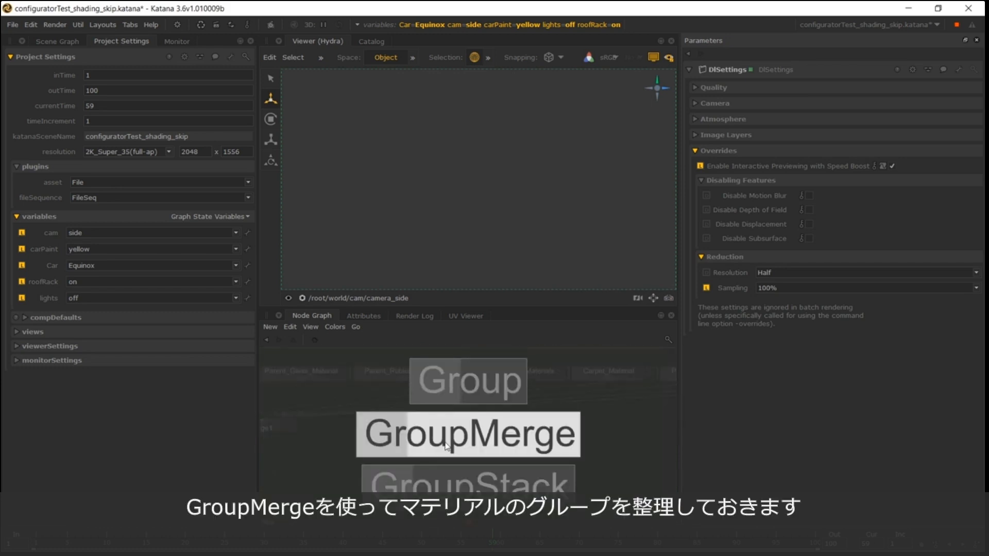
click(481, 439)
click(478, 439)
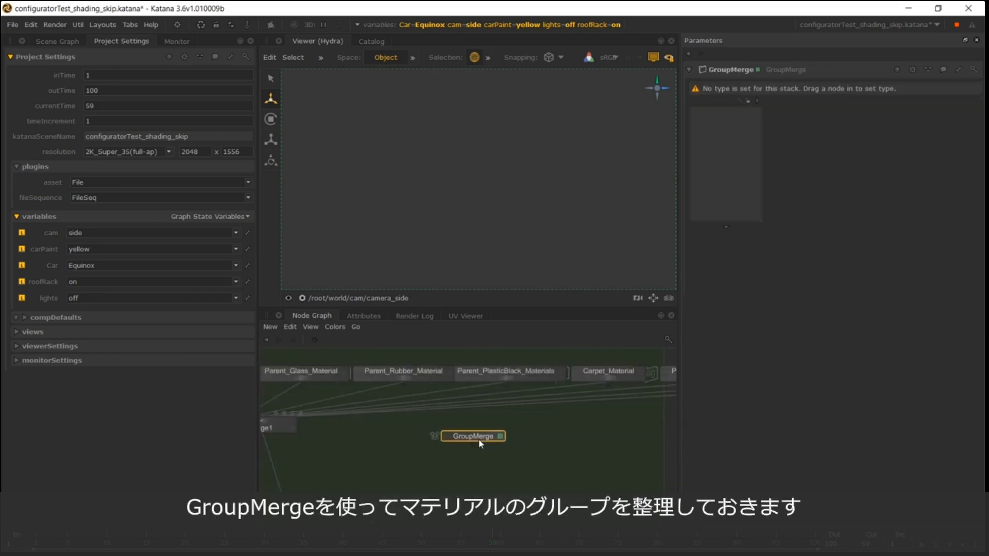
Move all the material nodes of the Material setup area into the GroupMerge node
scroll(556, 412, down, 6)
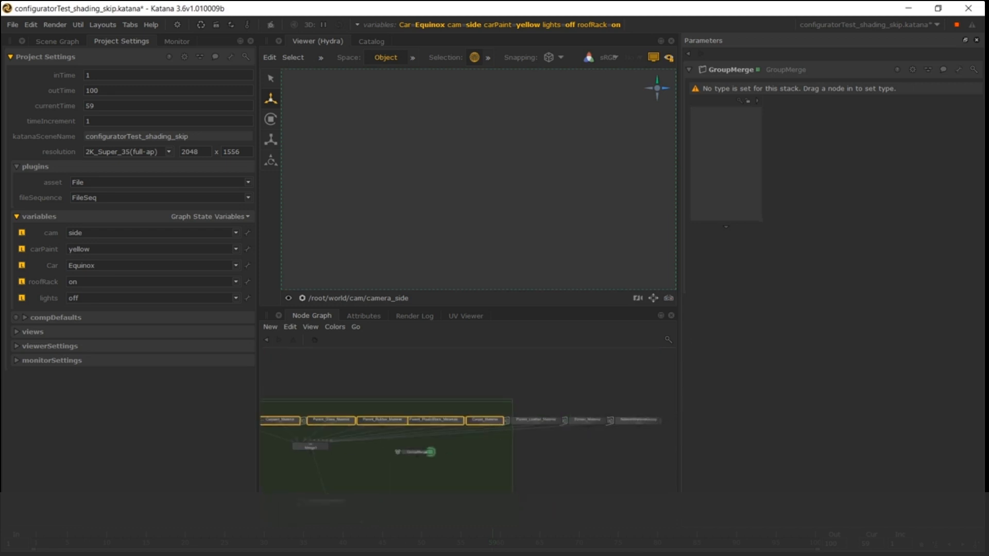
shift+middle_drag(526, 424, 705, 180)
middle_drag(344, 452, 462, 438)
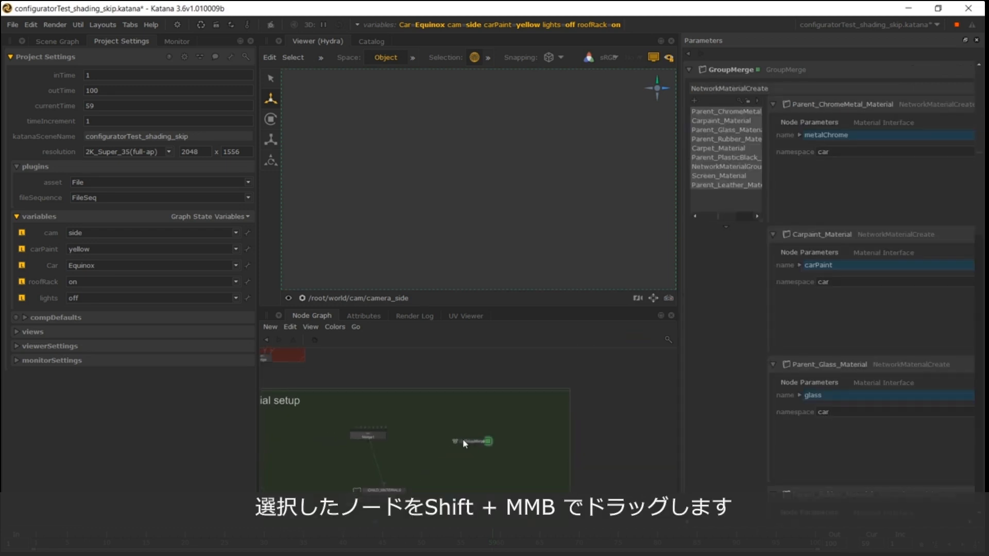
Put the GroupMerge in place of Merge1 ahead of CHILD_MATERIALS and rename it GroupMerge_materials
drag(466, 440, 365, 411)
scroll(365, 411, up, 5)
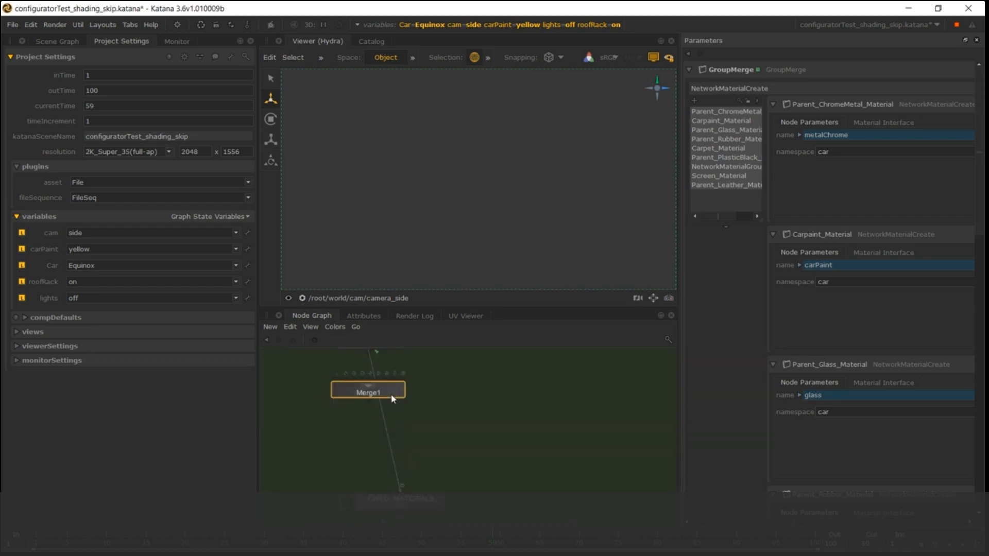
scroll(391, 393, down, 5)
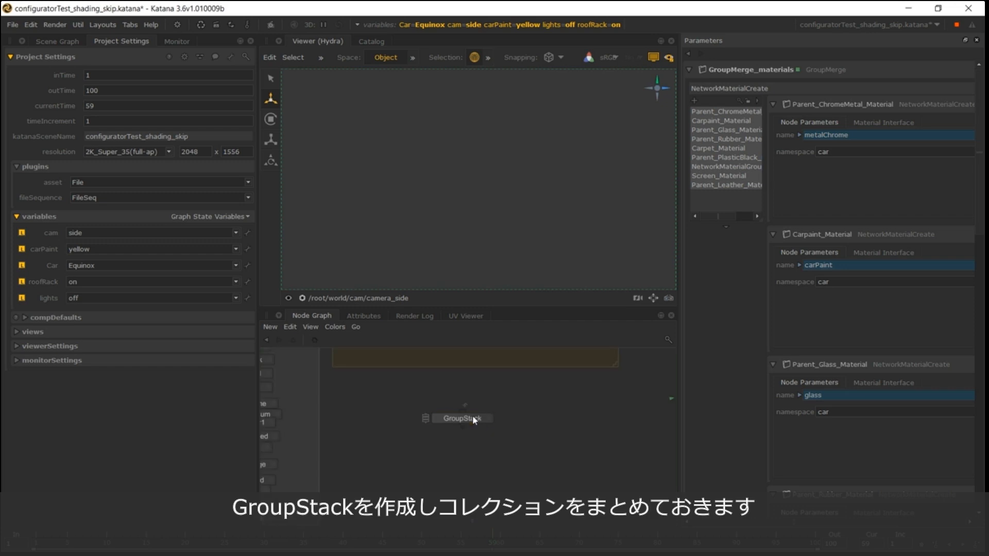
Move all nodes of the Collections area into a new GroupStack node and rename it GroupStack_collection
click(472, 415)
key(e)
middle_drag(397, 423, 431, 410)
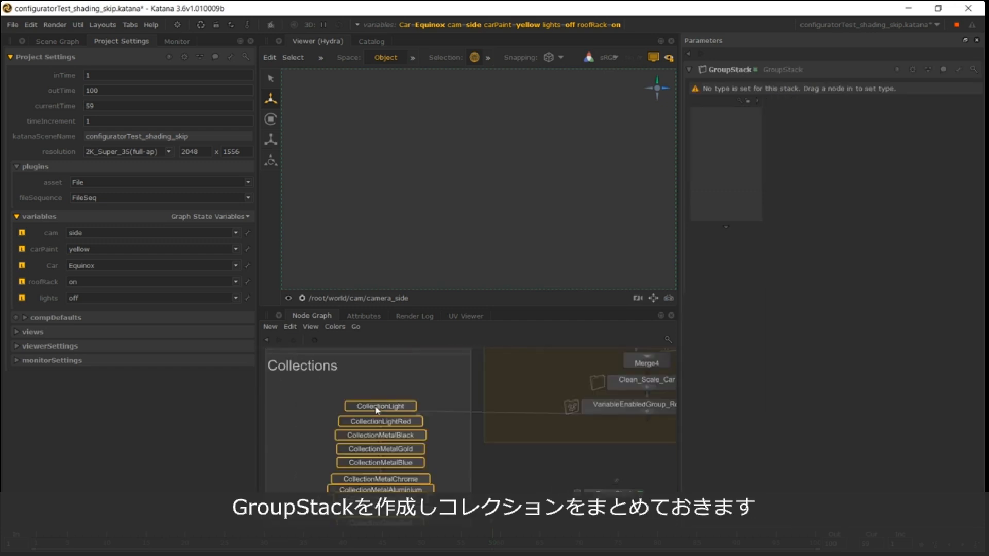
shift+middle_drag(377, 411, 715, 195)
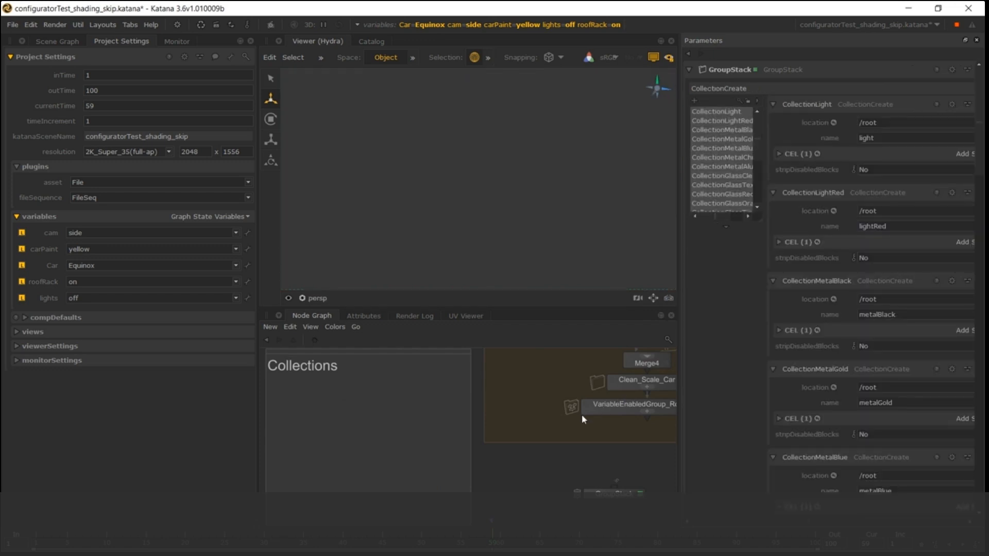
scroll(582, 418, down, 3)
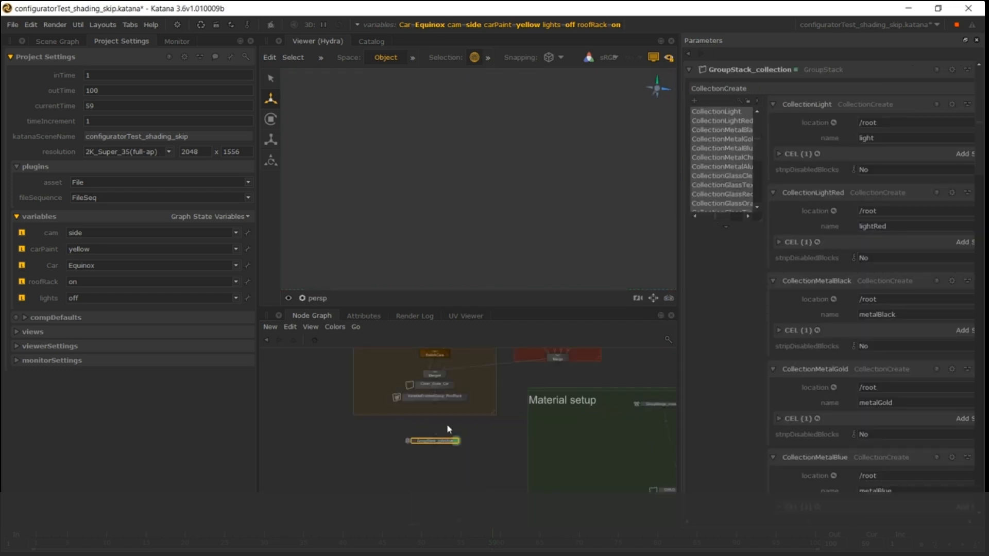
Connect GroupStack_collection between the VariableEnabledGroup_RoofRack node and the group node below it
click(437, 436)
middle_drag(446, 443, 441, 396)
click(432, 397)
click(434, 475)
Ungroup CHILD_MATERIALS in the Material setup area and inspect its glass, plastic, rubber and leather child material nodes
middle_drag(463, 462, 348, 482)
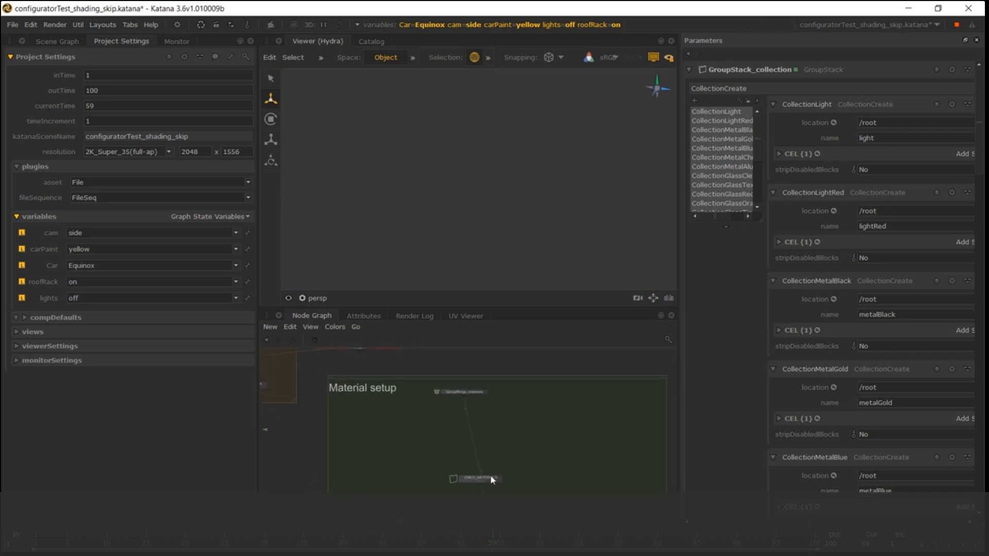
scroll(492, 480, up, 3)
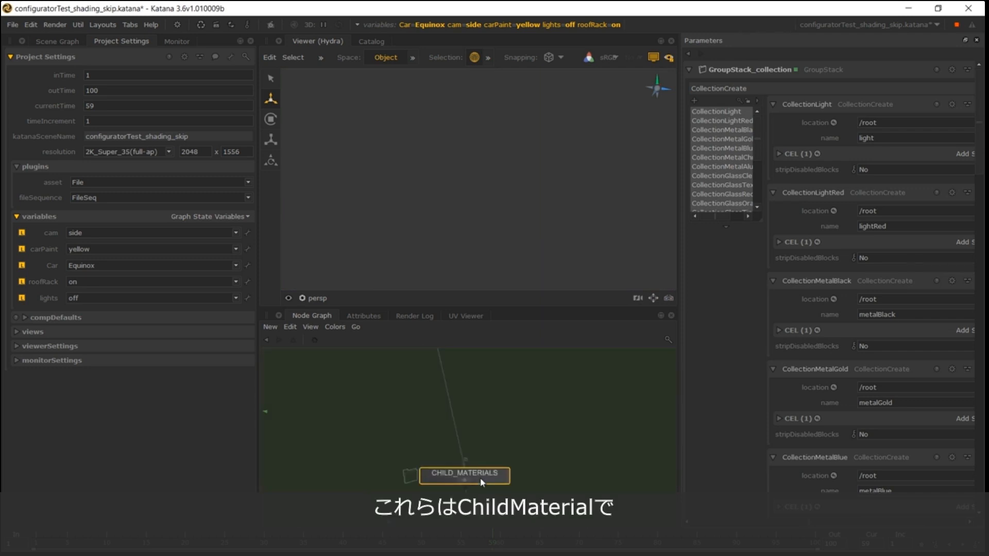
scroll(480, 477, down, 3)
scroll(478, 455, down, 3)
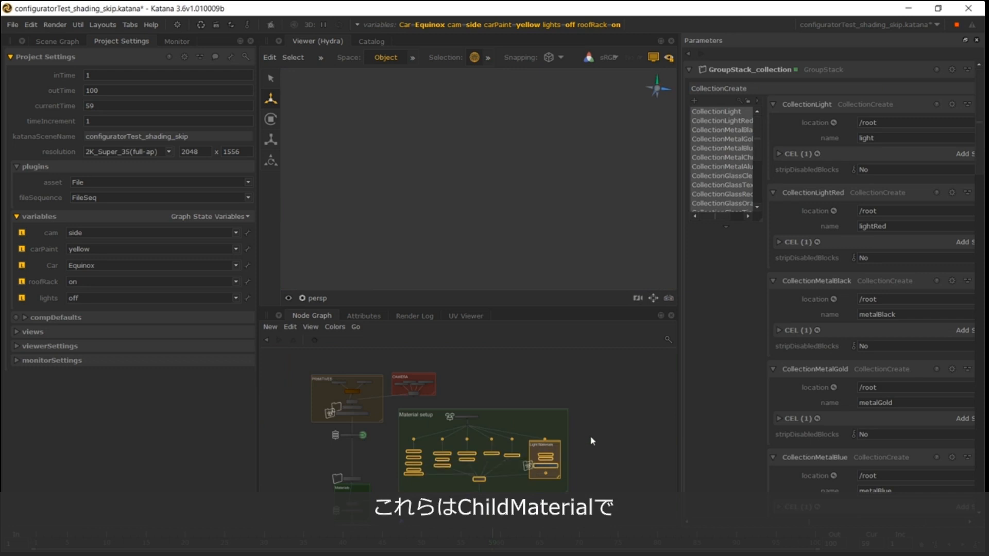
scroll(451, 459, up, 3)
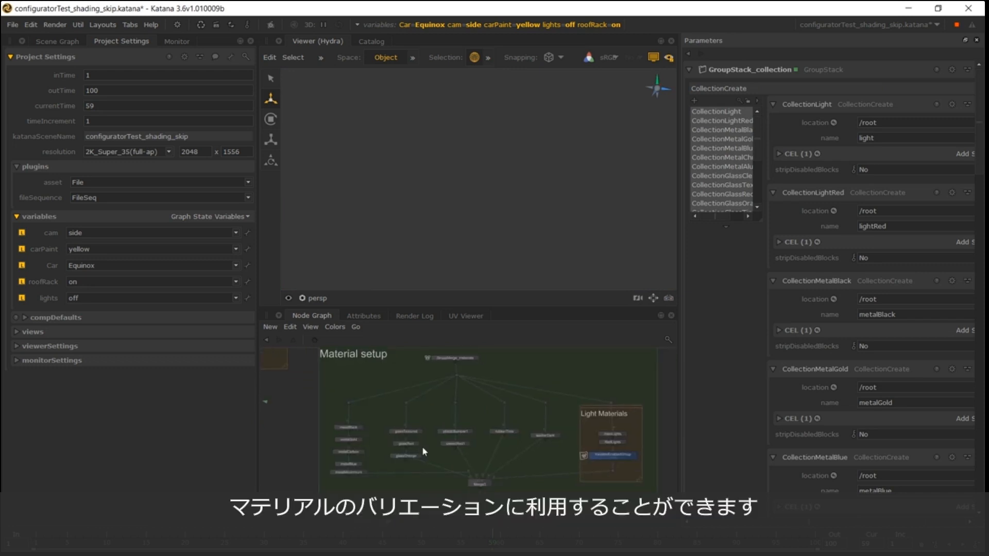
scroll(481, 435, up, 2)
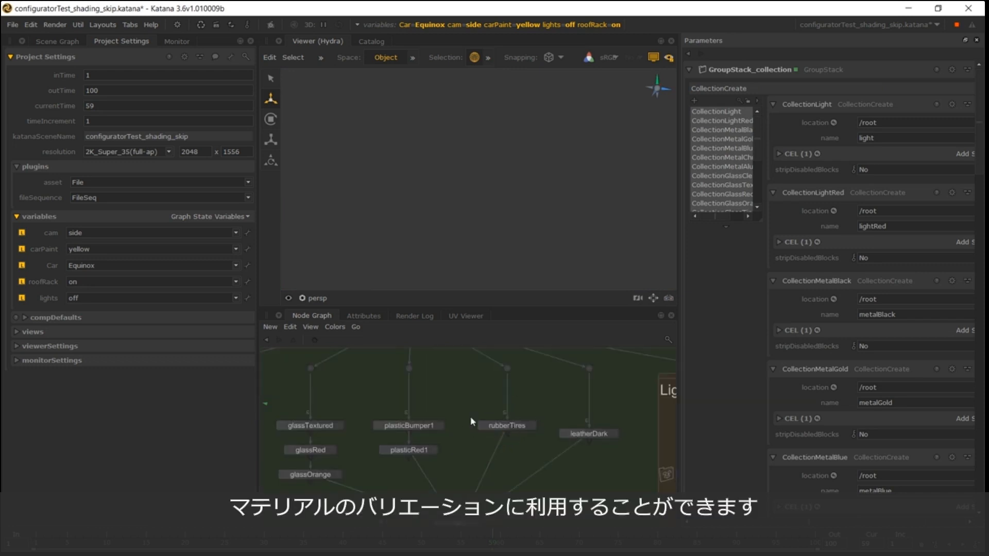
Promote the Roughness parameter of DlShadingNode2 in Parent_PlasticBlack_Materials to the material interface under the name roughness
click(713, 201)
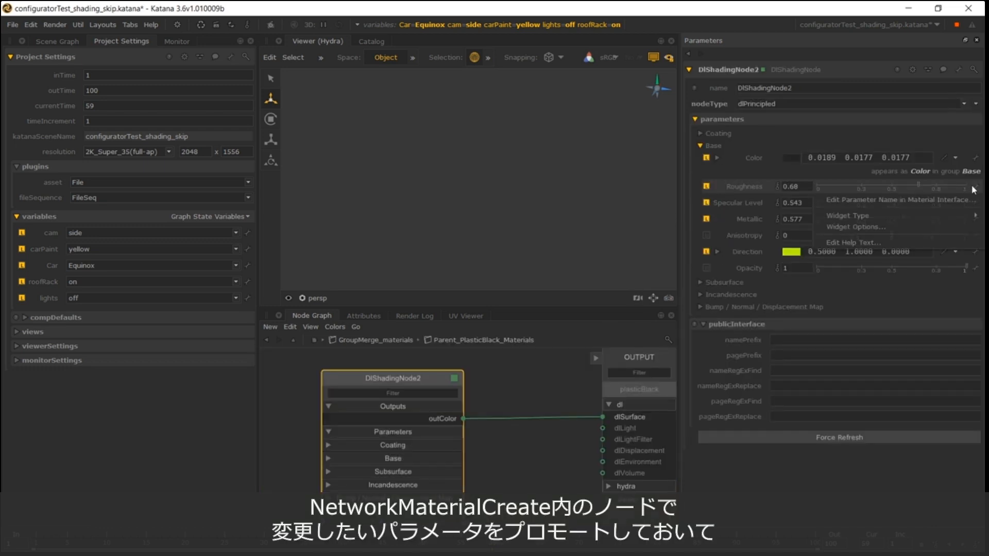
right_click(814, 193)
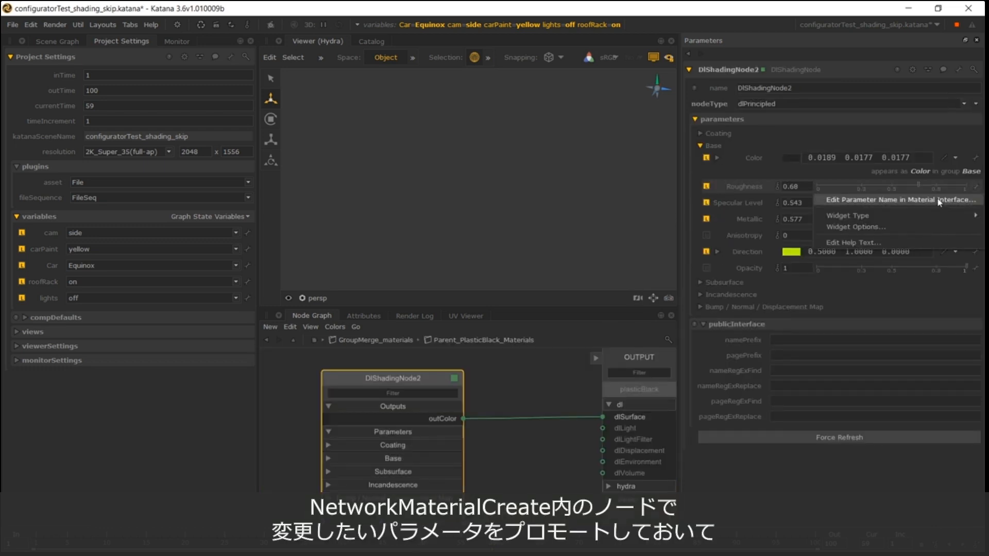
click(832, 195)
text(roughness)
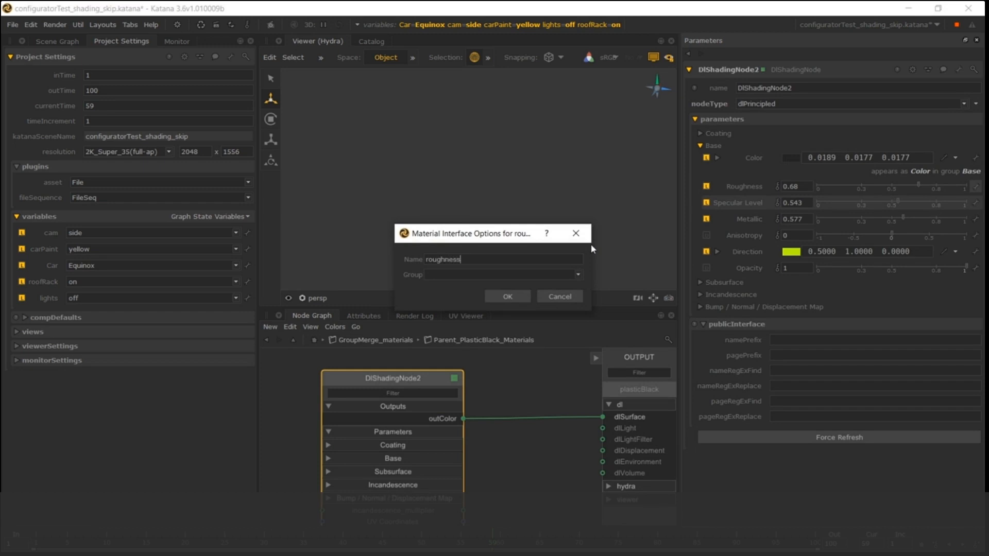
key(Return)
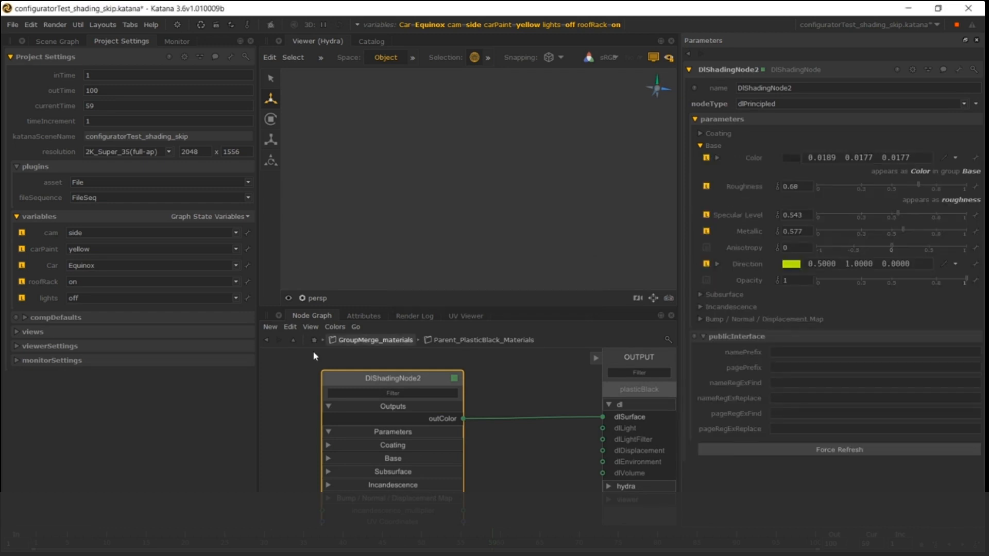
Return to the main node graph and examine the plasticBumper1 child material's parameters and its available action types
click(316, 340)
scroll(433, 401, down, 4)
scroll(459, 454, up, 2)
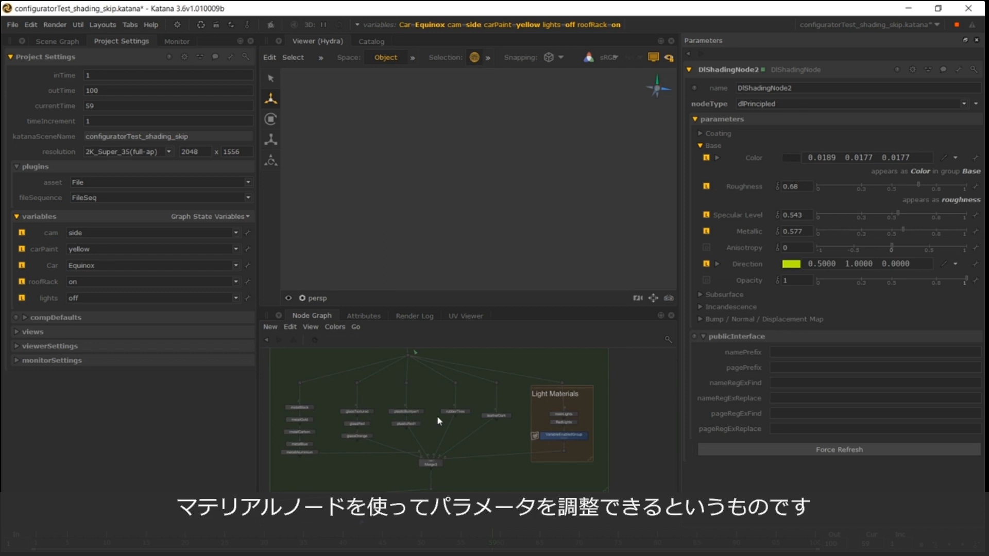
scroll(437, 416, up, 3)
click(386, 410)
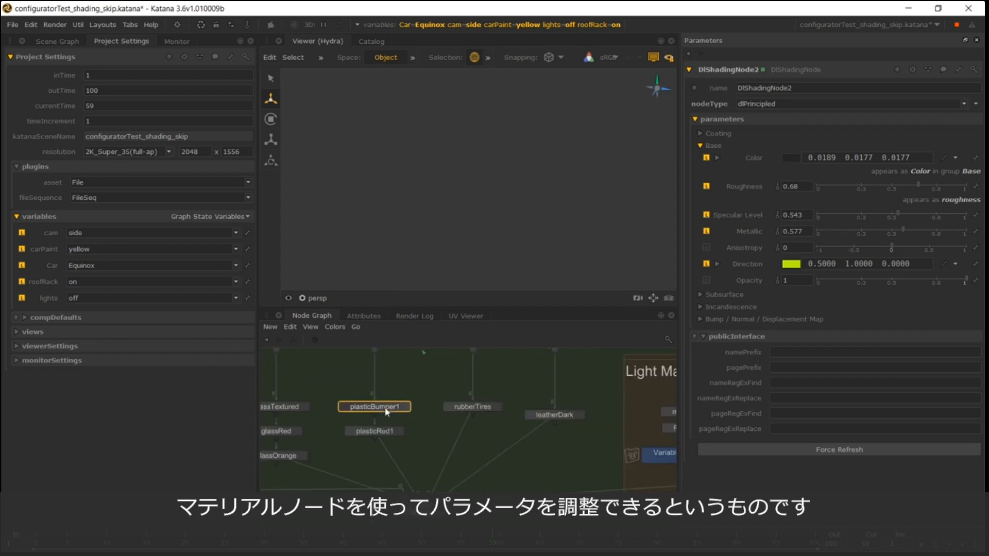
key(e)
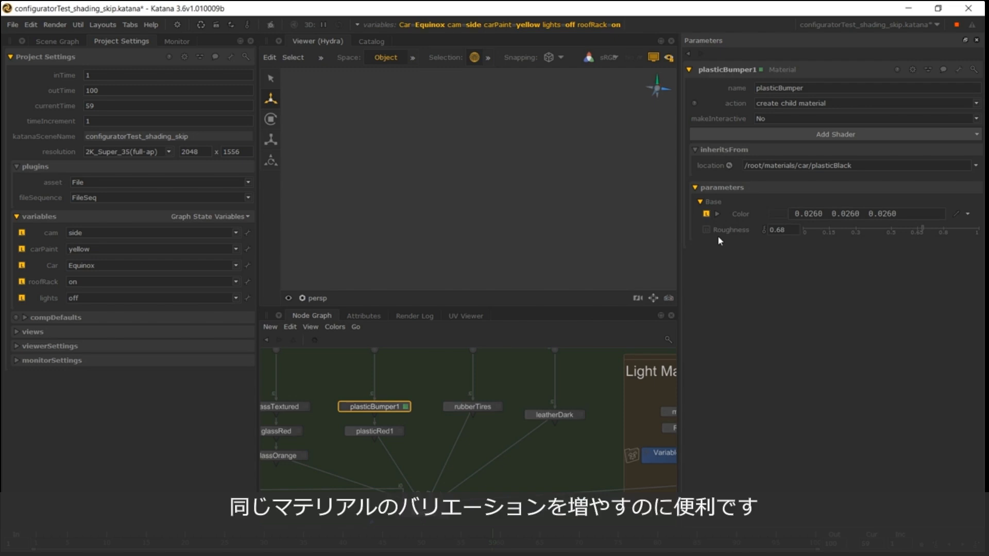
click(809, 104)
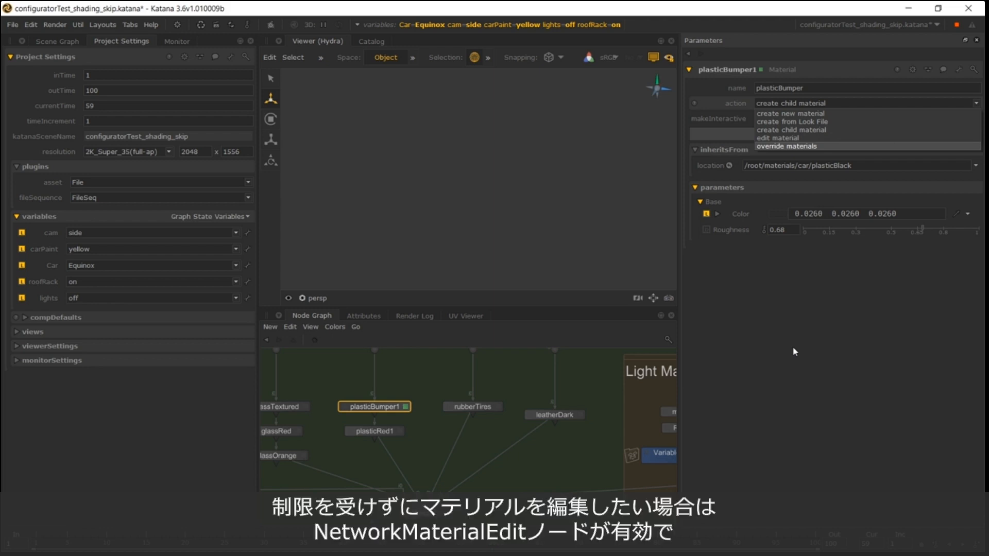
Add a NetworkMaterialEdit node directly below Merge3 in the Material setup area and show its parameters
click(474, 412)
key(Tab)
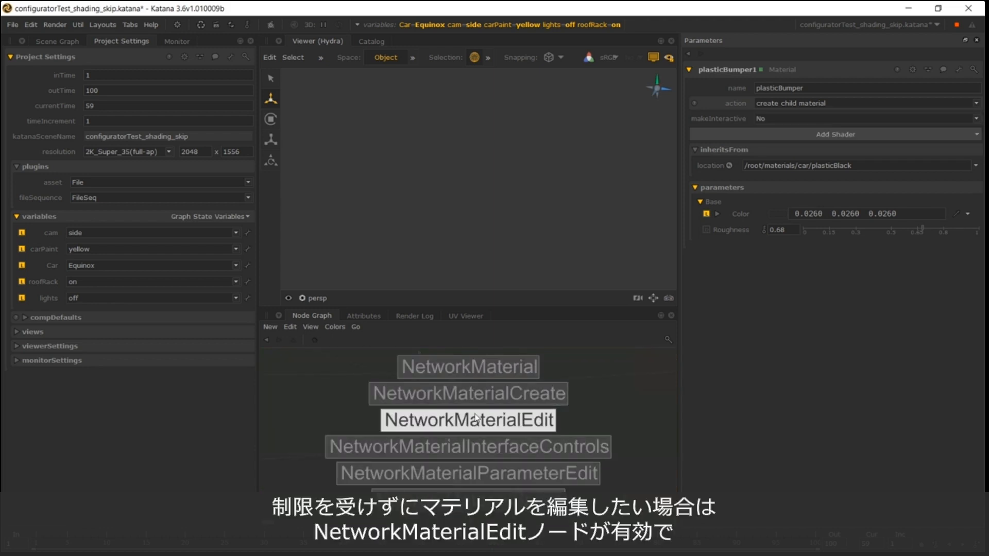
click(474, 419)
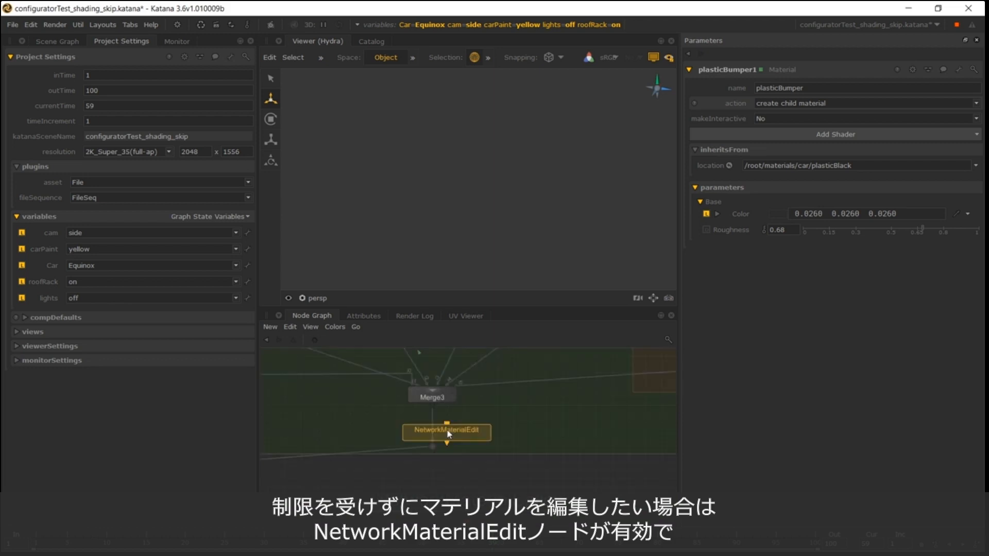
click(436, 429)
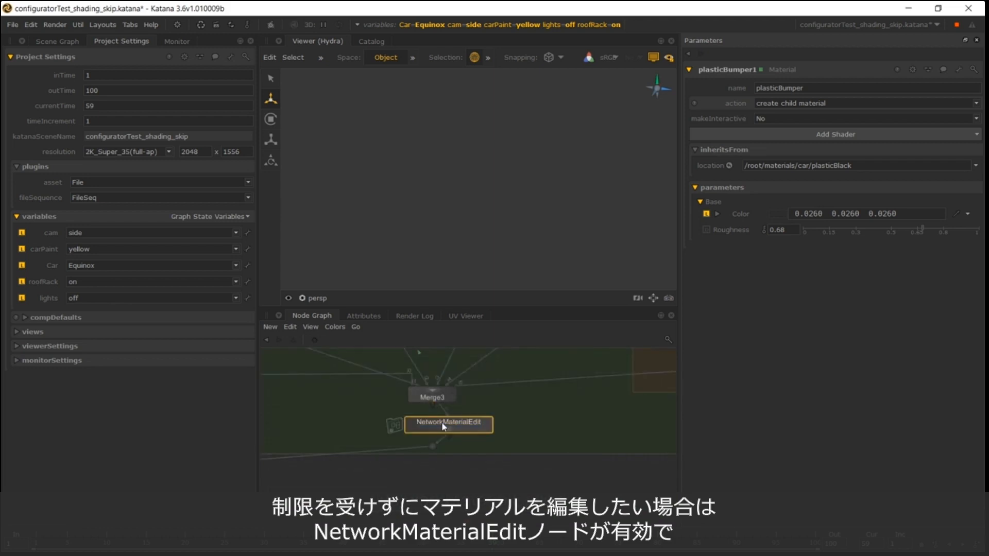
click(440, 422)
Expand the materials in the scene graph and assign /root/materials/car/metalChrome as the NetworkMaterialEdit node's scene graph location
click(75, 43)
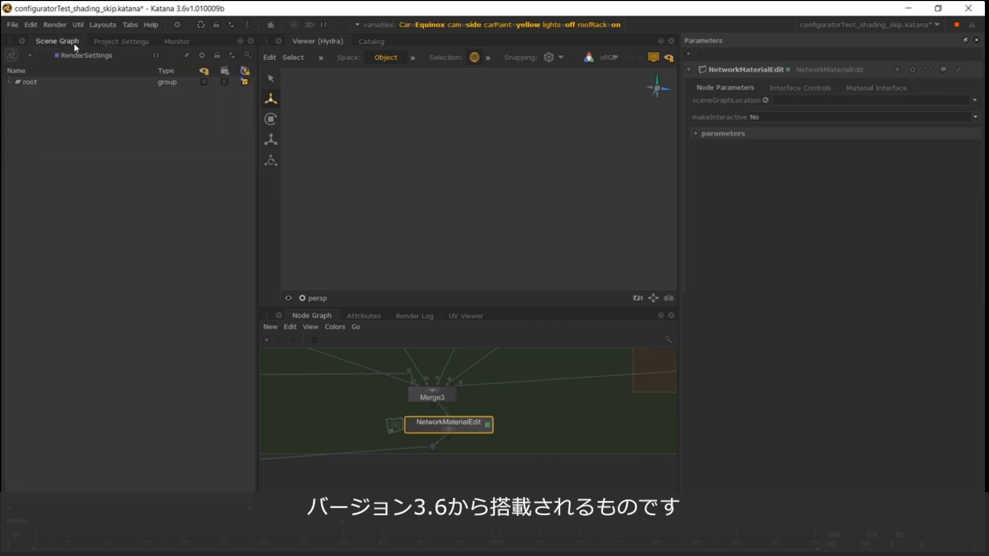
click(10, 83)
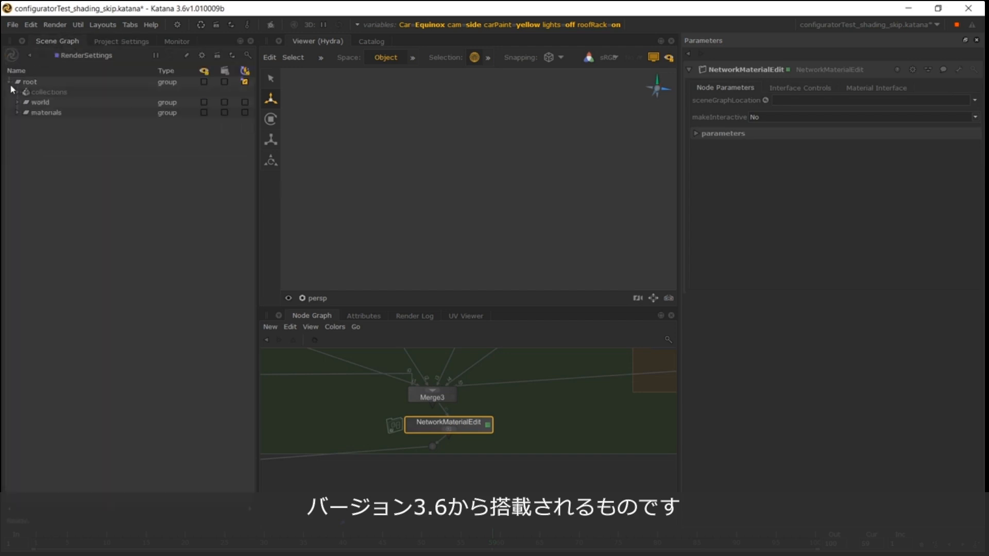
click(38, 112)
drag(76, 172, 924, 101)
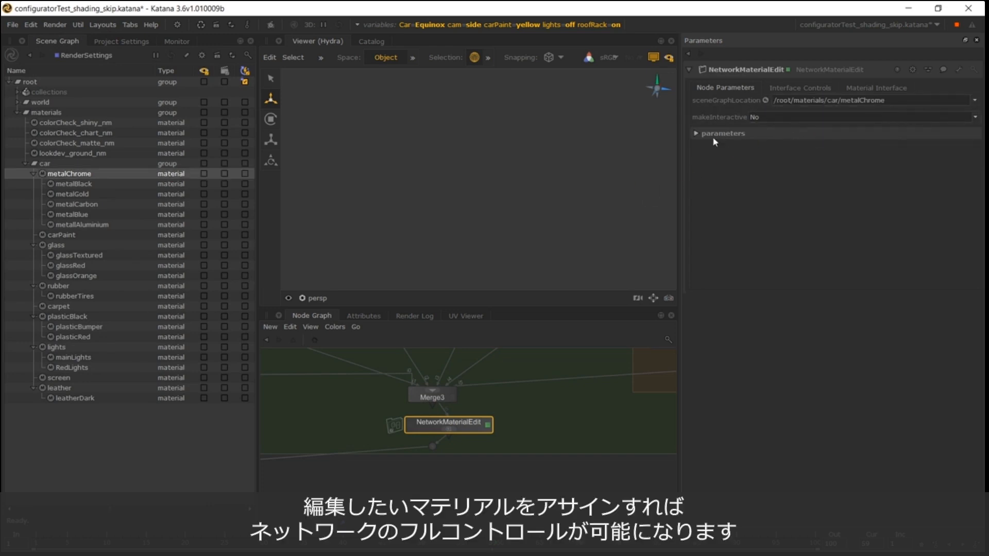
Set the Anisotropy of the metalChrome shading node inside NetworkMaterialEdit to -0.385 and return to the main node graph
click(444, 428)
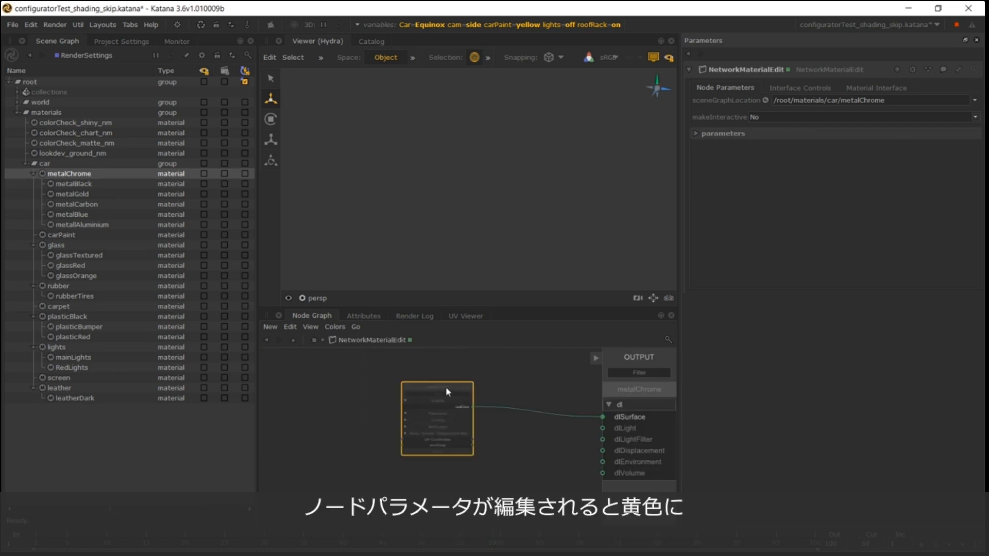
double_click(446, 387)
click(725, 144)
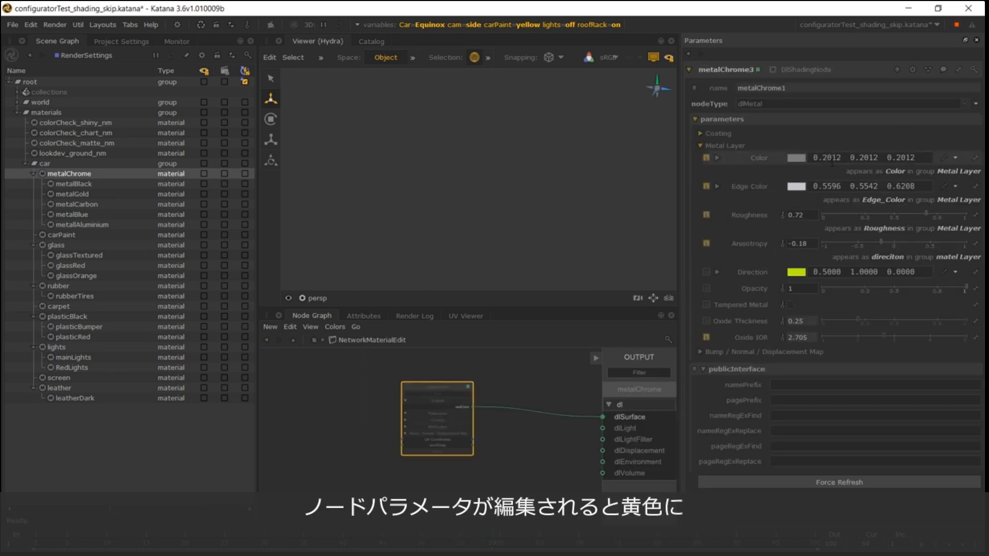
click(866, 243)
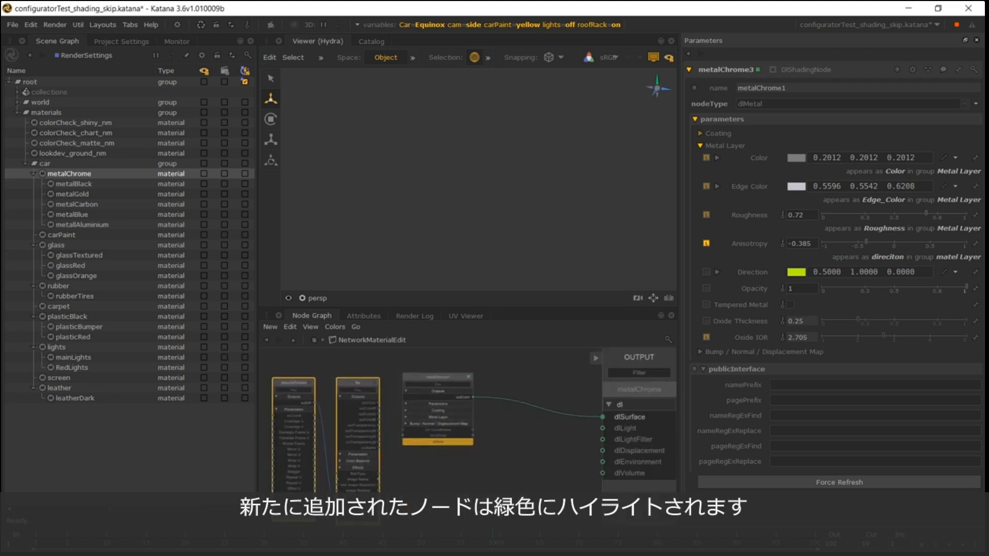
click(446, 475)
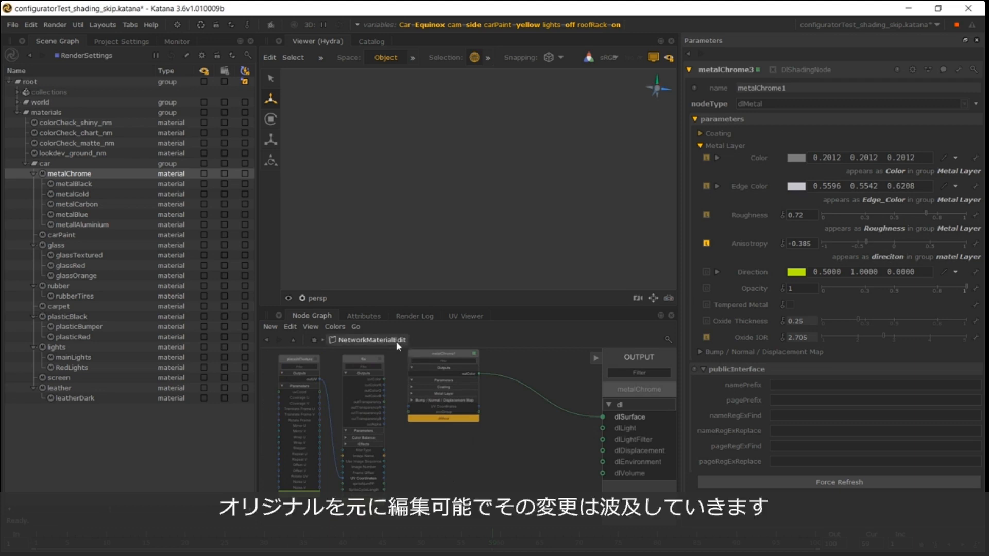
click(314, 342)
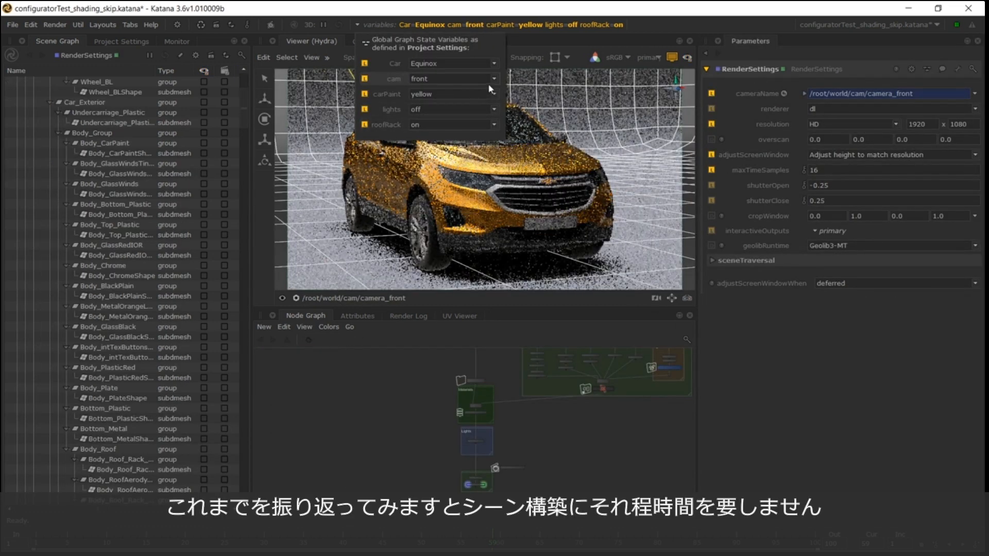
Preview the paint variations by switching the global carPaint variable to pink, red, black, yellow and finally blue
click(469, 94)
click(449, 109)
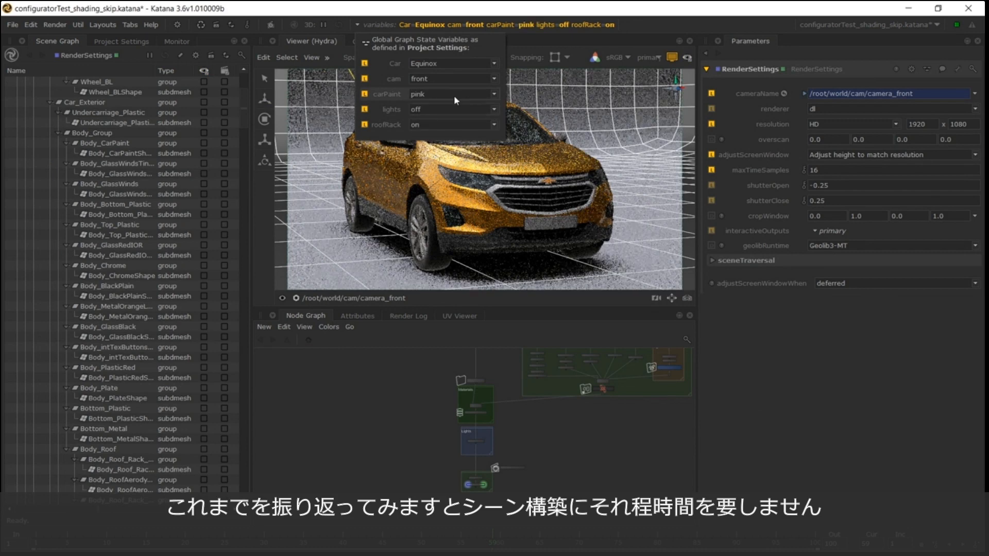
click(453, 93)
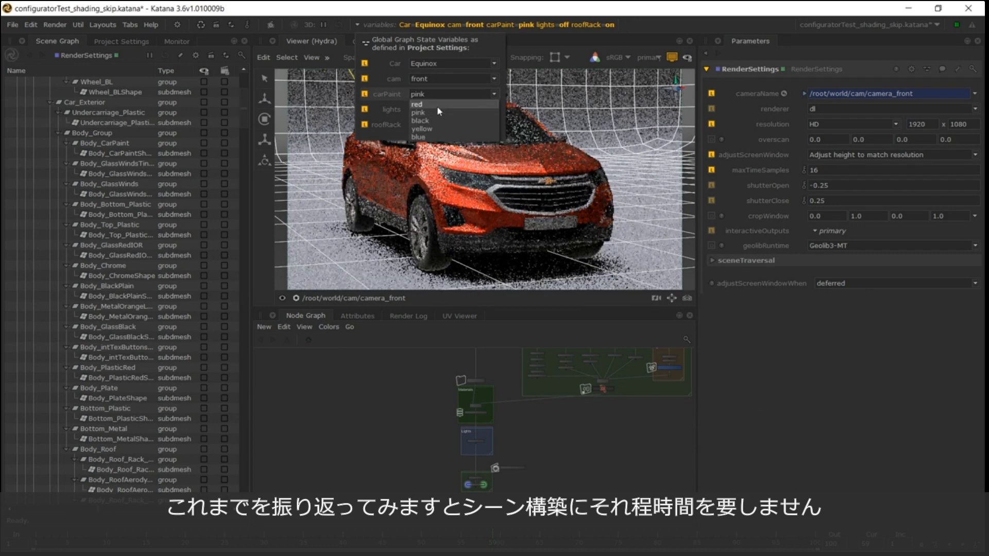
click(437, 105)
click(446, 95)
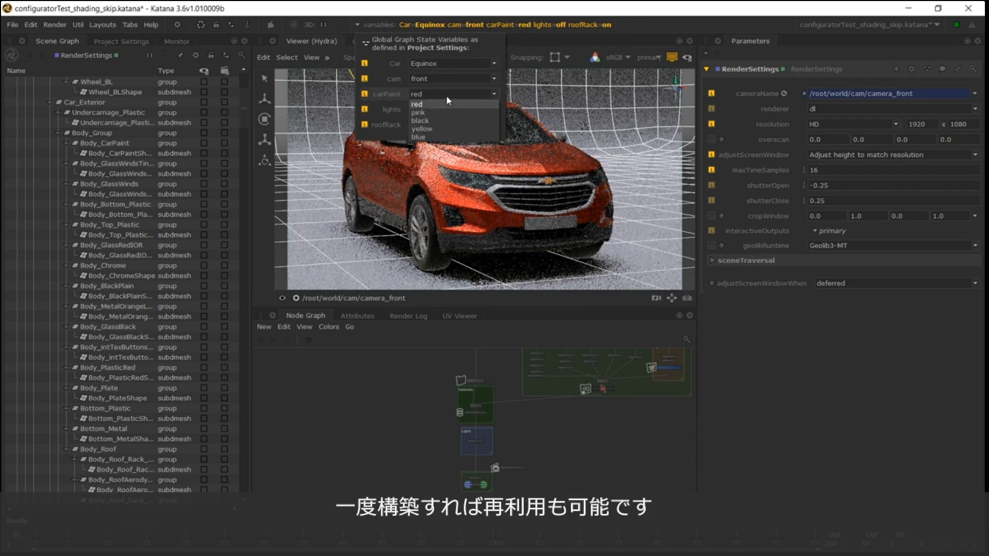
click(440, 120)
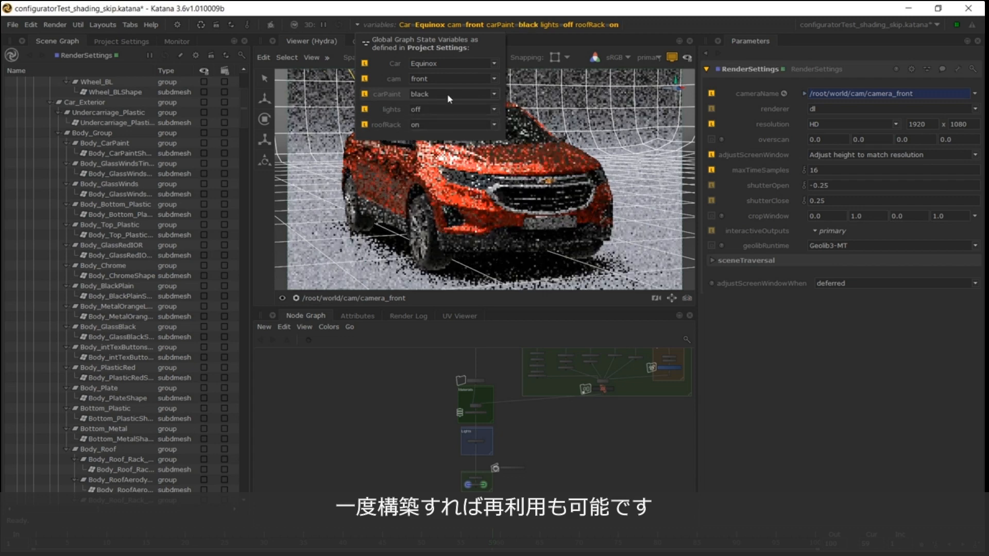
click(448, 91)
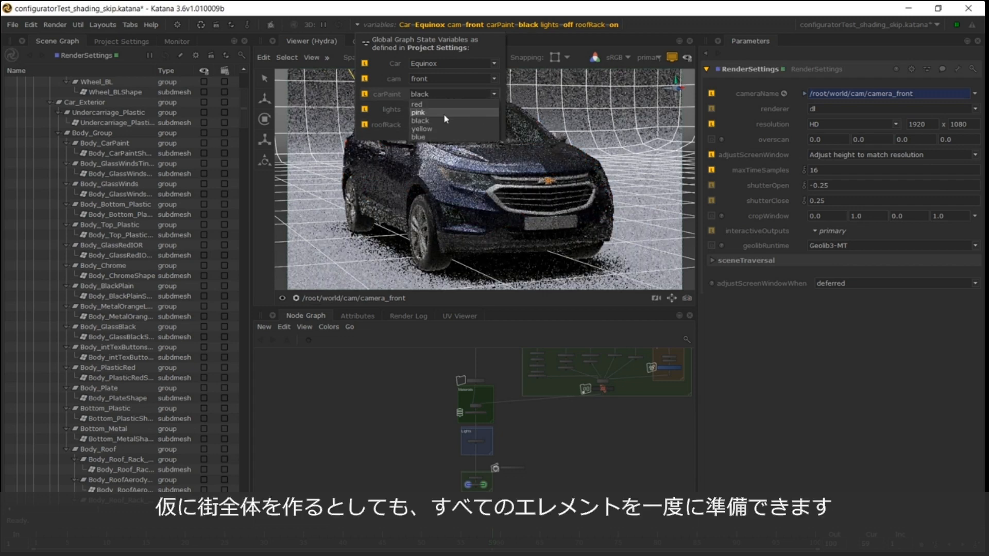
click(440, 128)
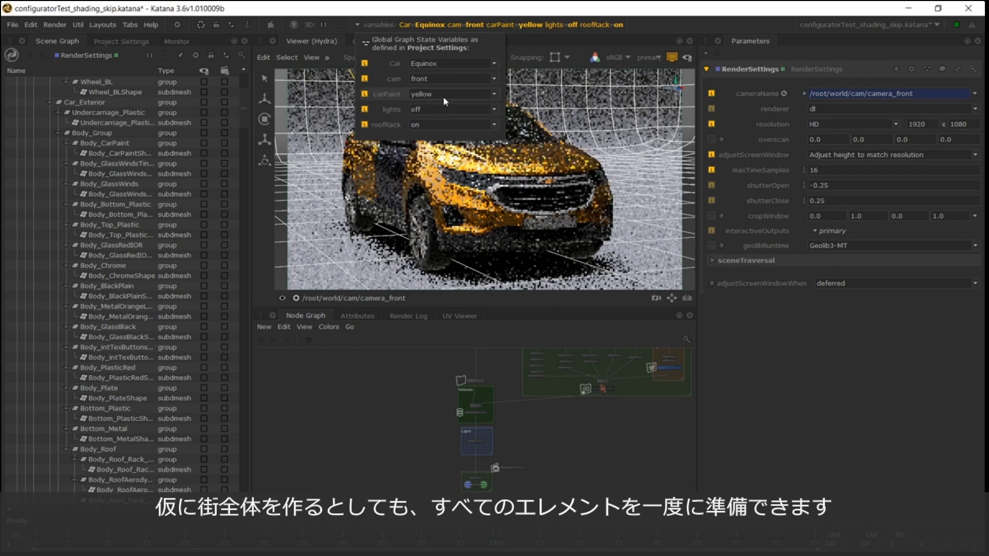
click(443, 97)
click(439, 138)
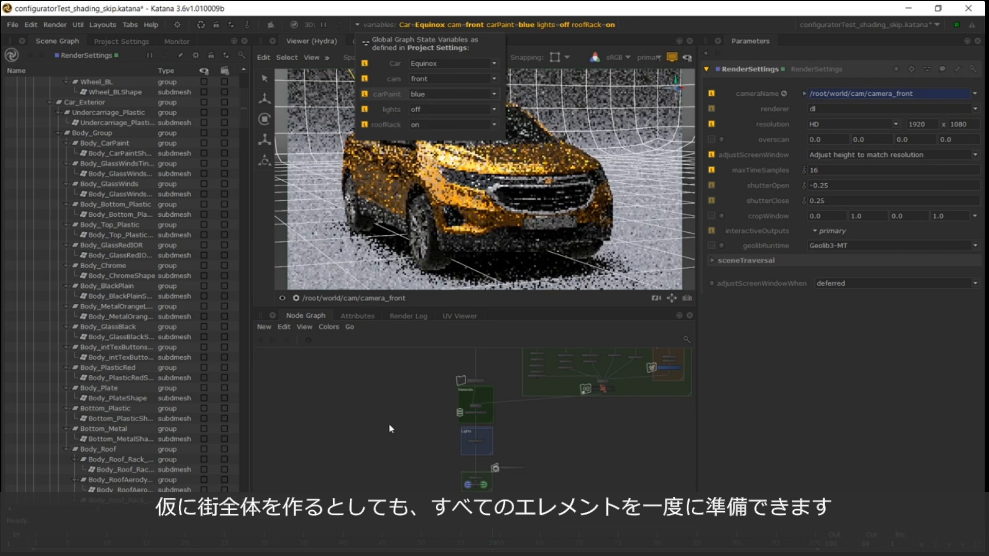